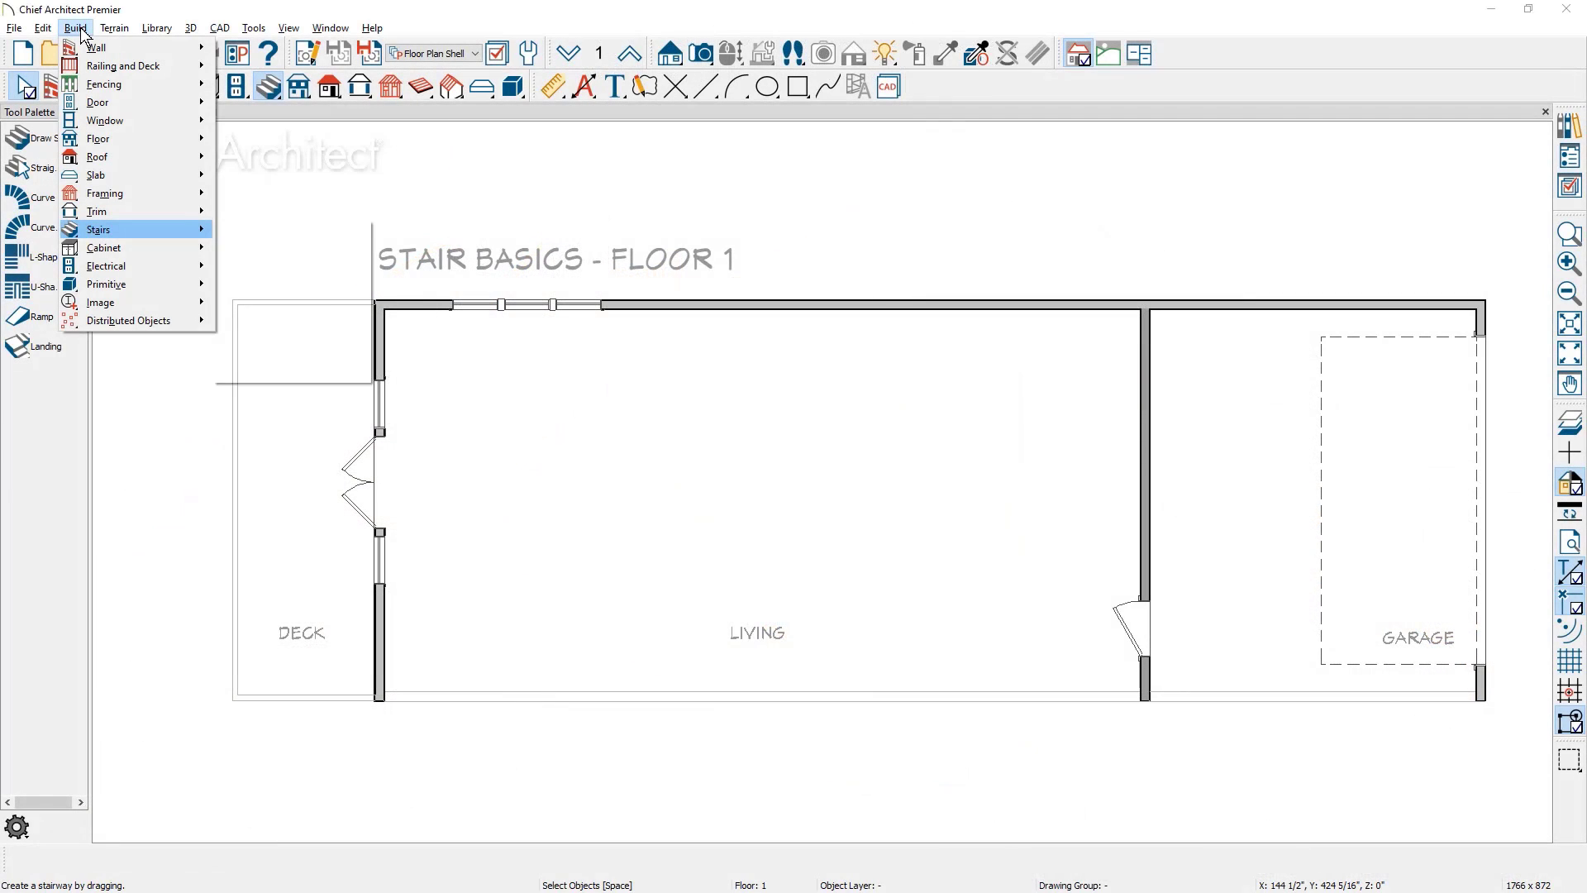
# Step: Draw a short upward staircase about 5'-4" long in the living room and place a full-height straight staircase beside it
pyautogui.press('Right')
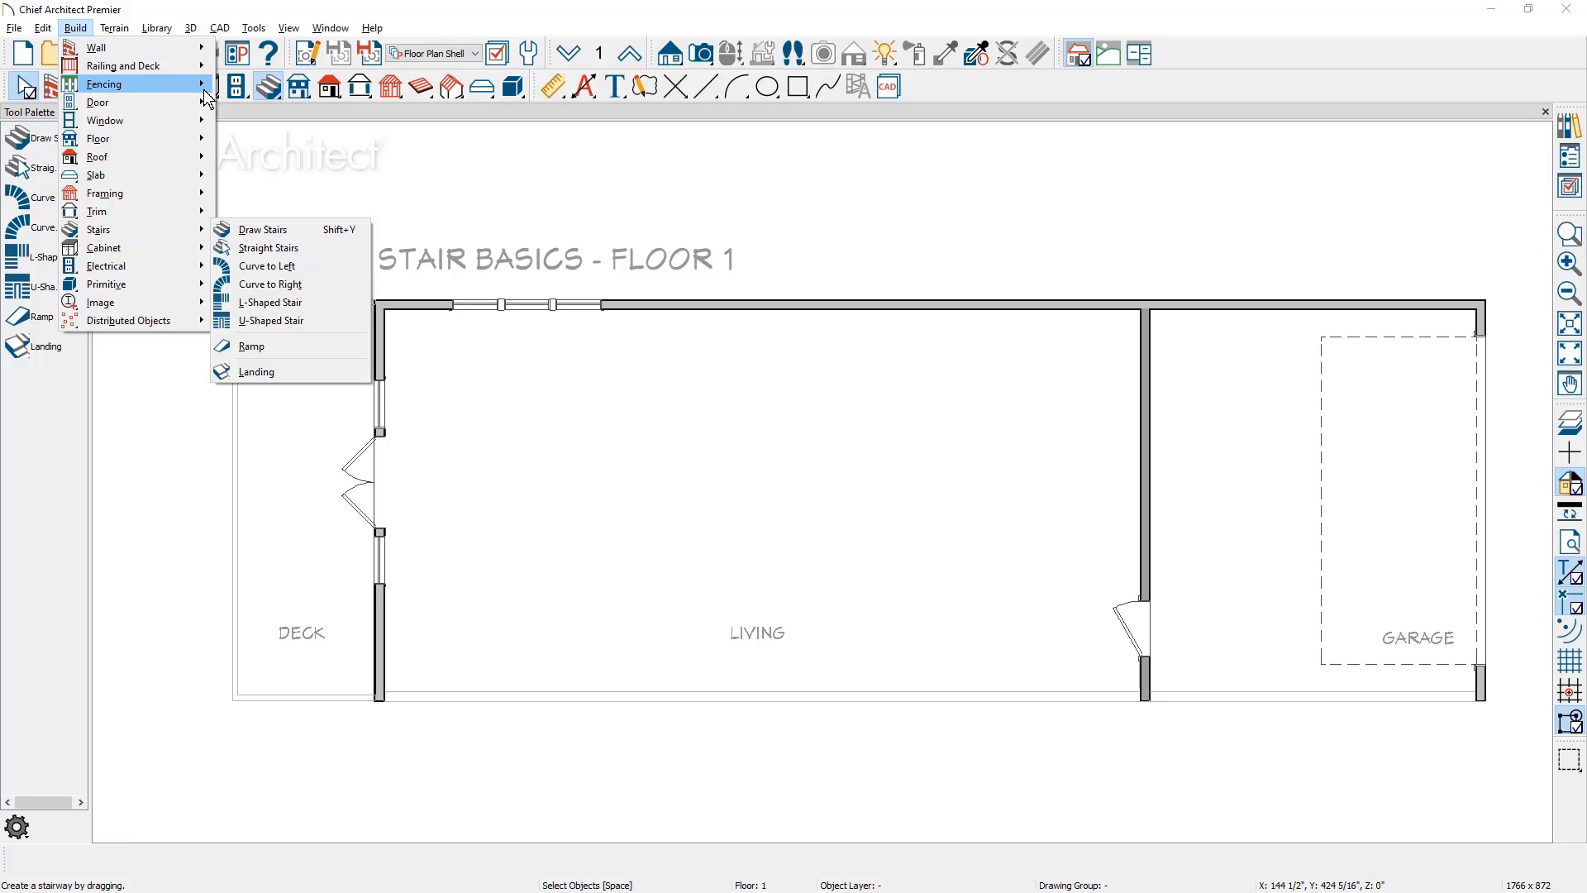
pyautogui.press('Return')
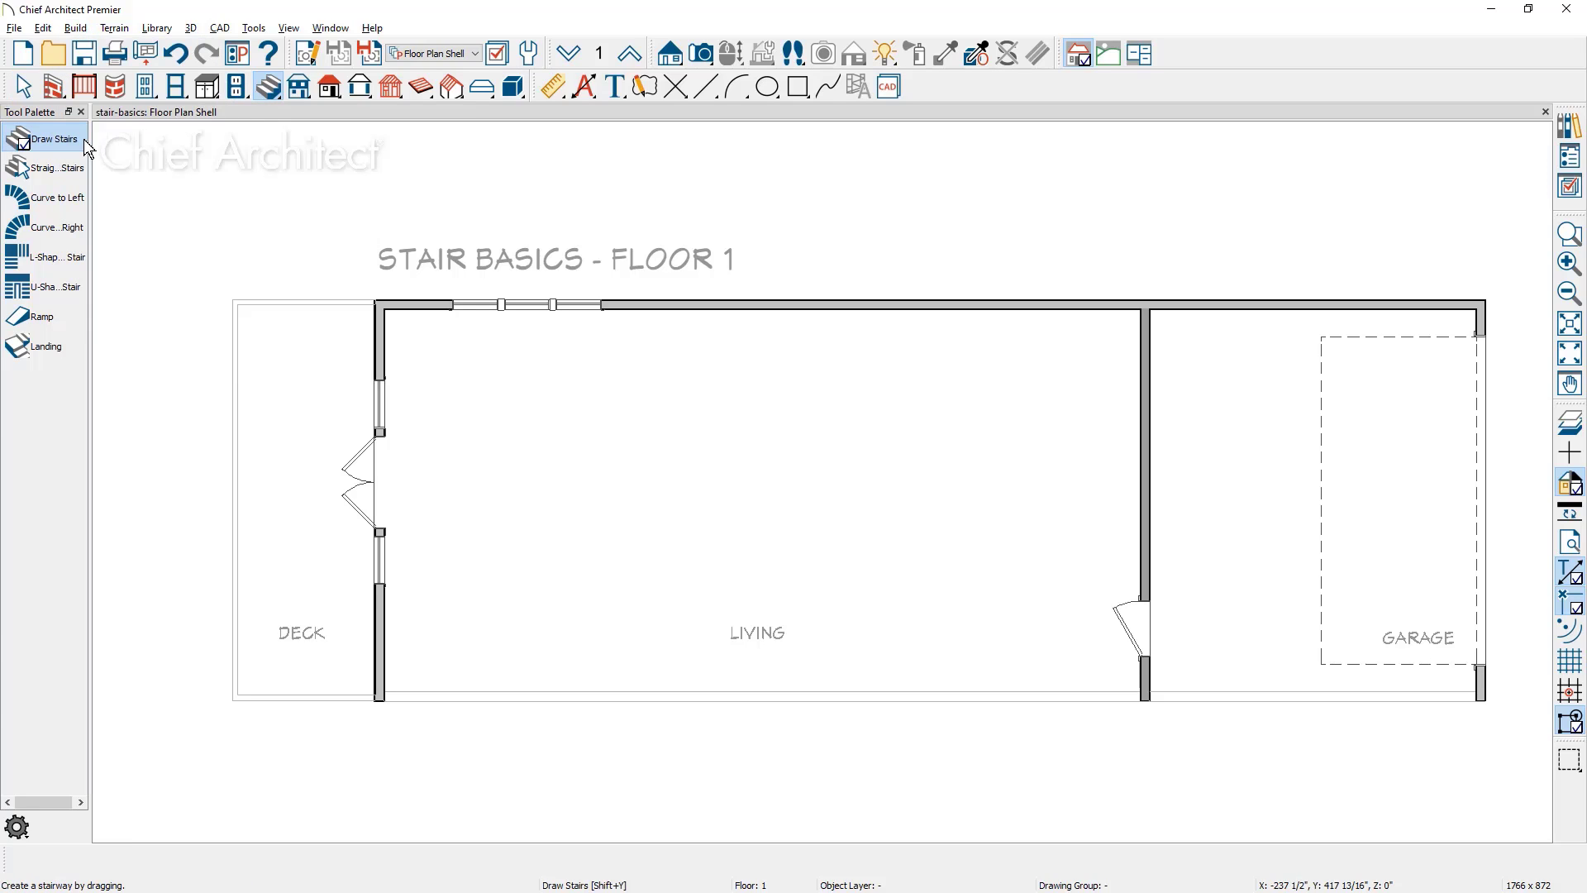
pyautogui.press('space')
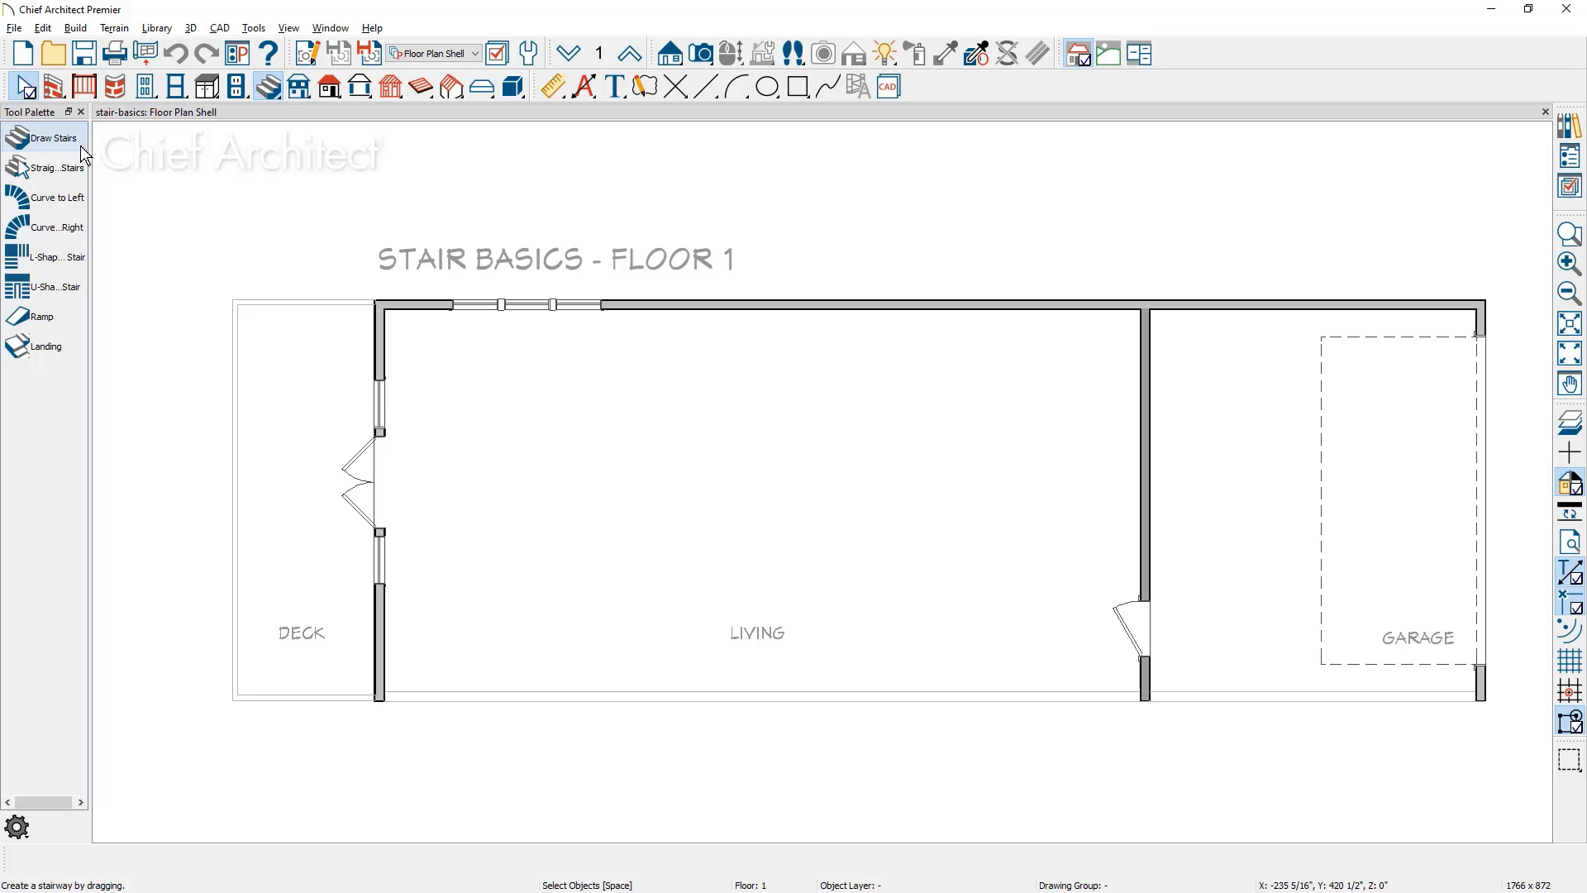
pyautogui.click(77, 142)
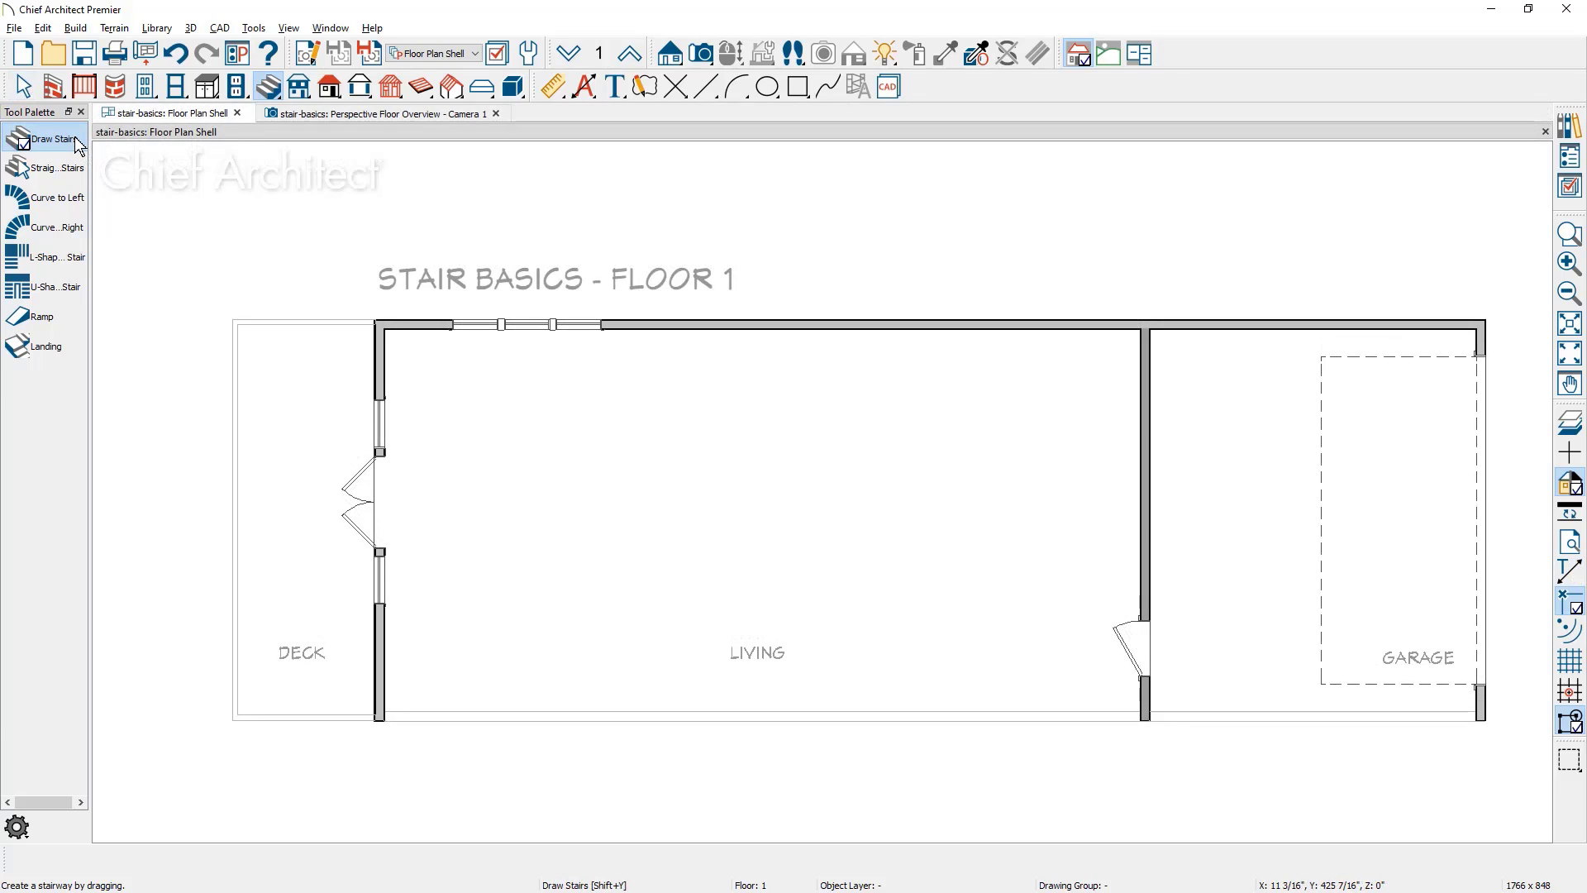
pyautogui.moveTo(534, 635); pyautogui.dragTo(546, 539)
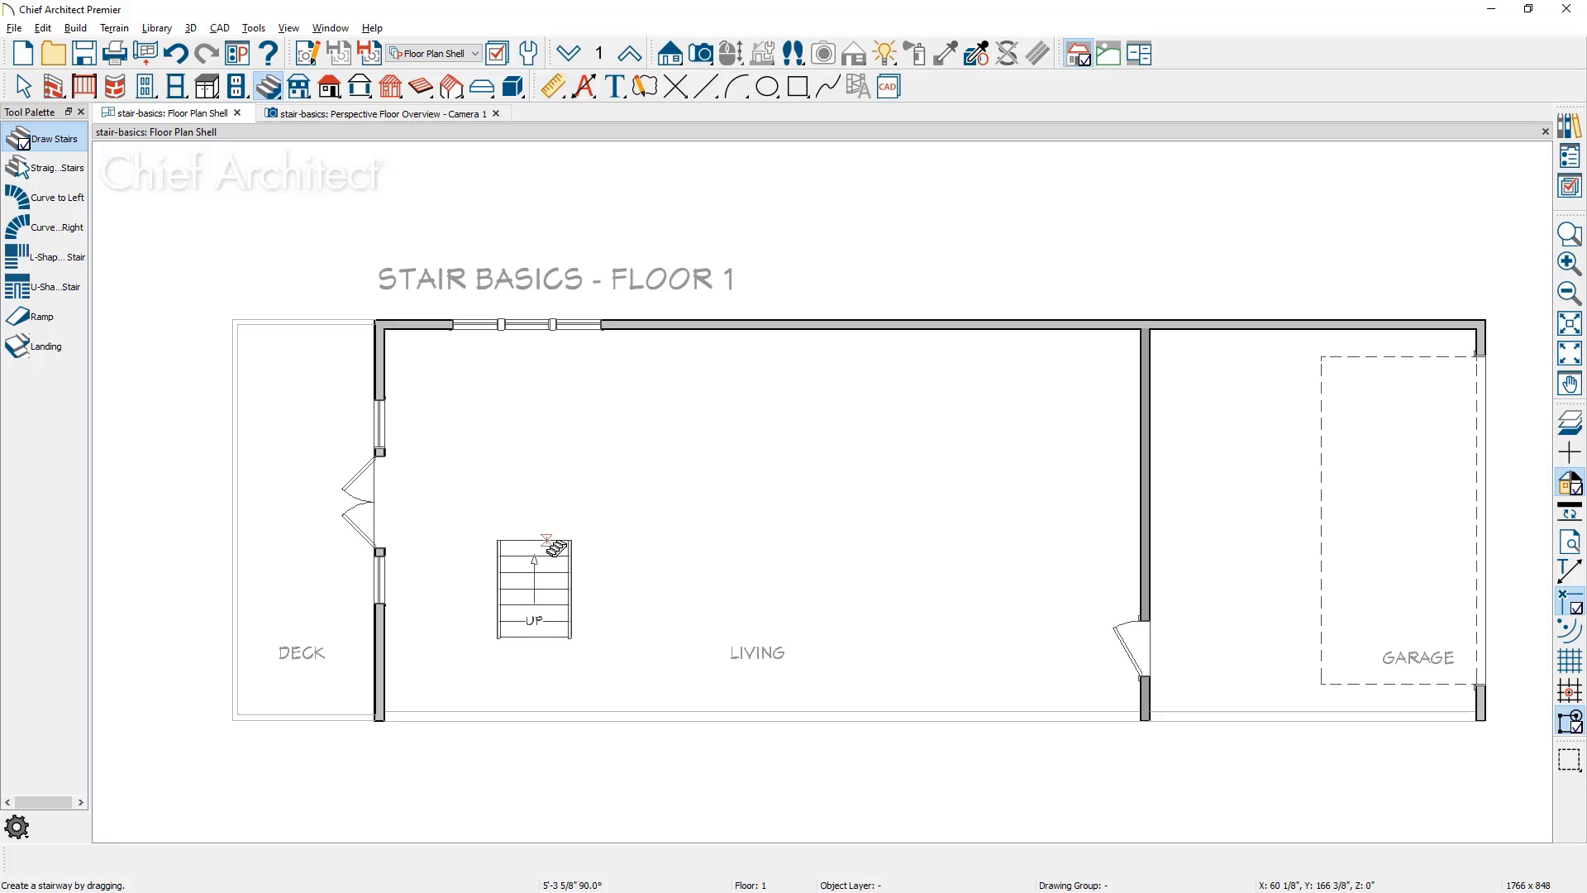
pyautogui.click(58, 169)
pyautogui.click(668, 544)
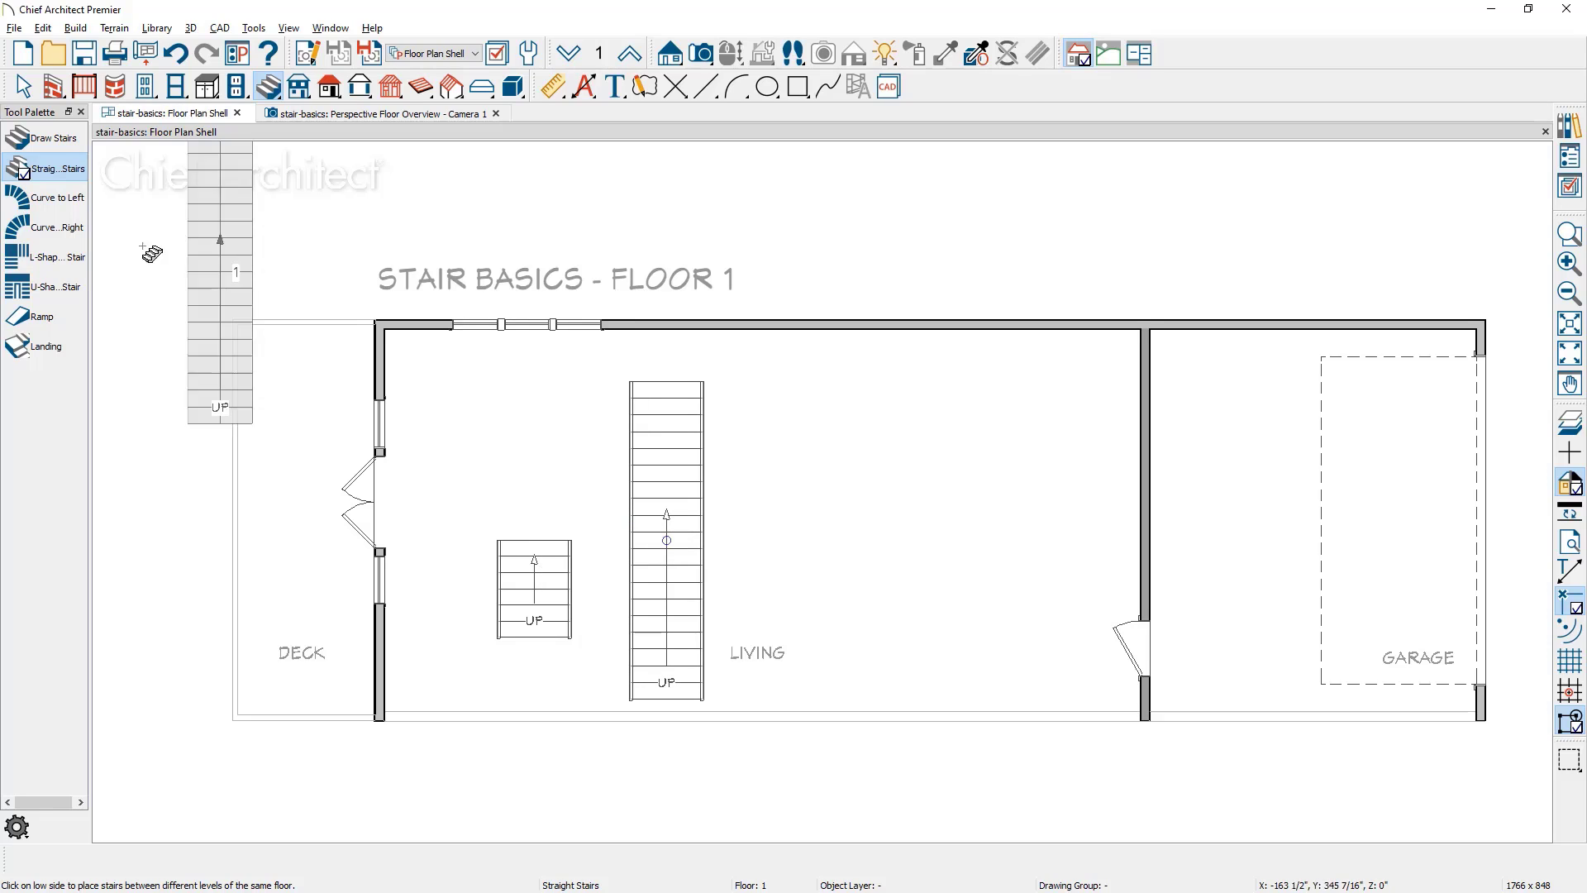
# Step: Place a left-curving staircase in the living room and shorten the full-height straight staircase to about 17'-3"
pyautogui.click(56, 199)
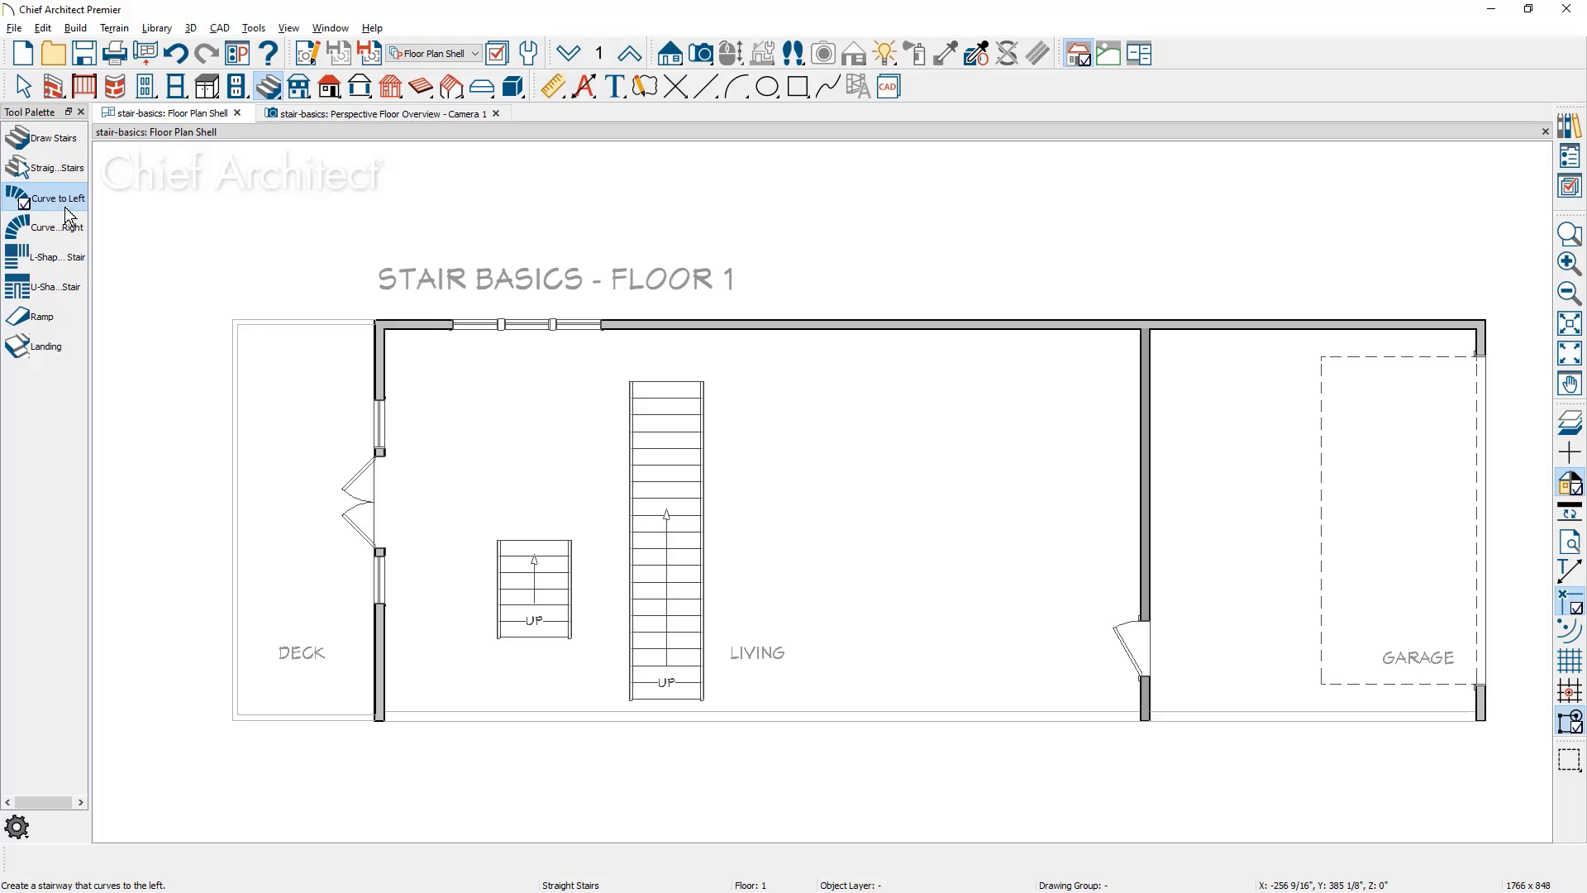
pyautogui.click(878, 566)
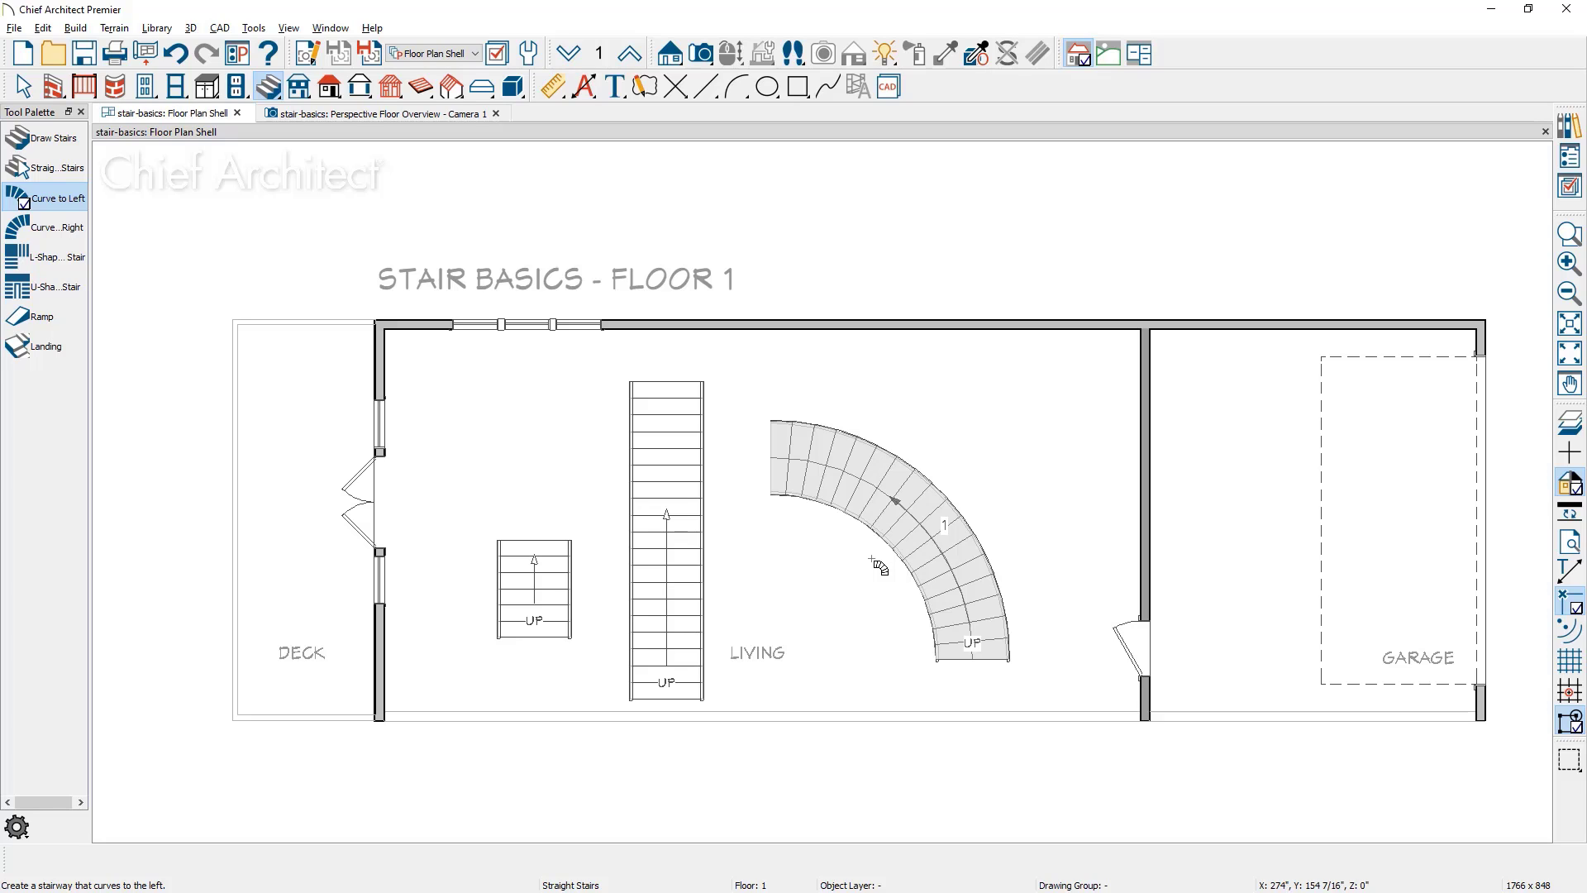
pyautogui.click(683, 417)
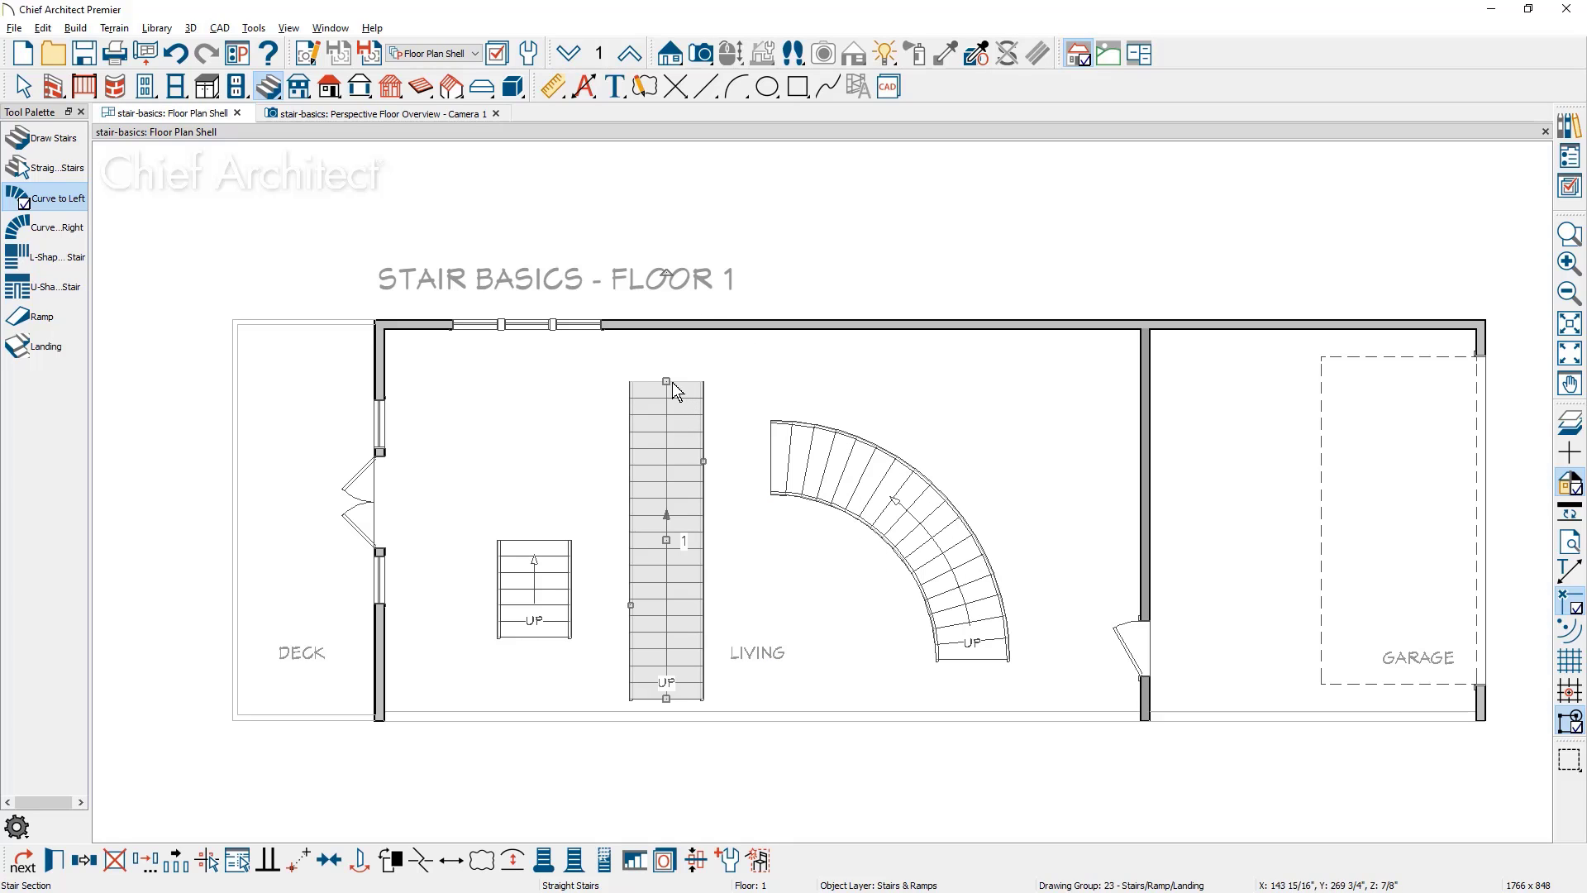
pyautogui.moveTo(672, 383)
pyautogui.mouseDown()
pyautogui.moveTo(595, 385)
pyautogui.moveTo(728, 388)
pyautogui.moveTo(678, 384)
pyautogui.mouseUp()
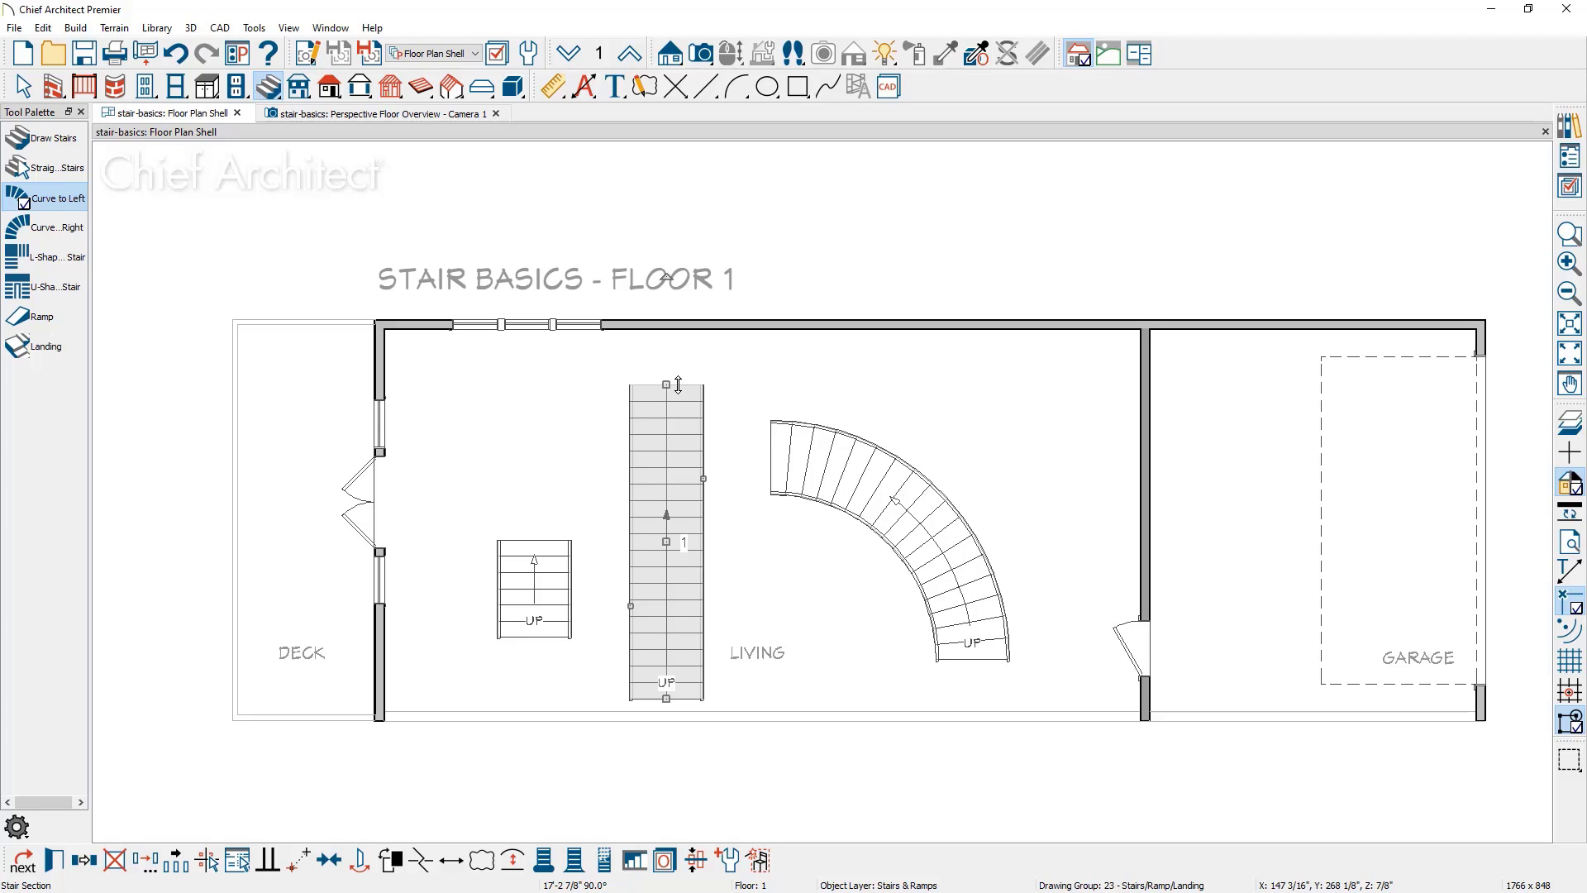
# Step: Place a clockwise-default L-shaped staircase without winders in the living room corner where the back wall meets the garage wall
pyautogui.click(52, 259)
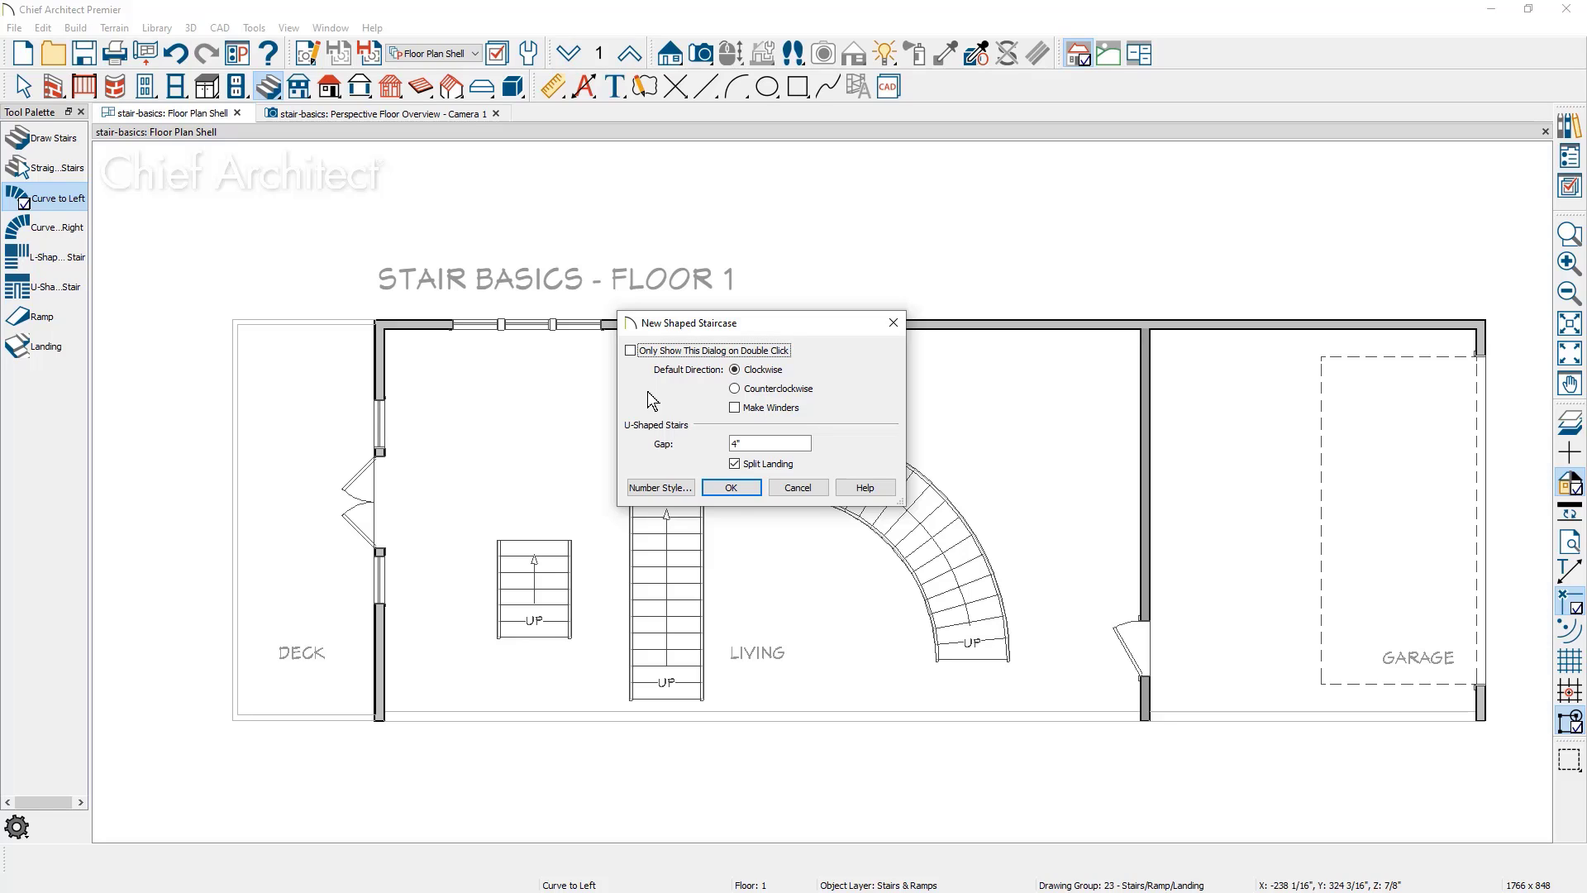
pyautogui.click(731, 487)
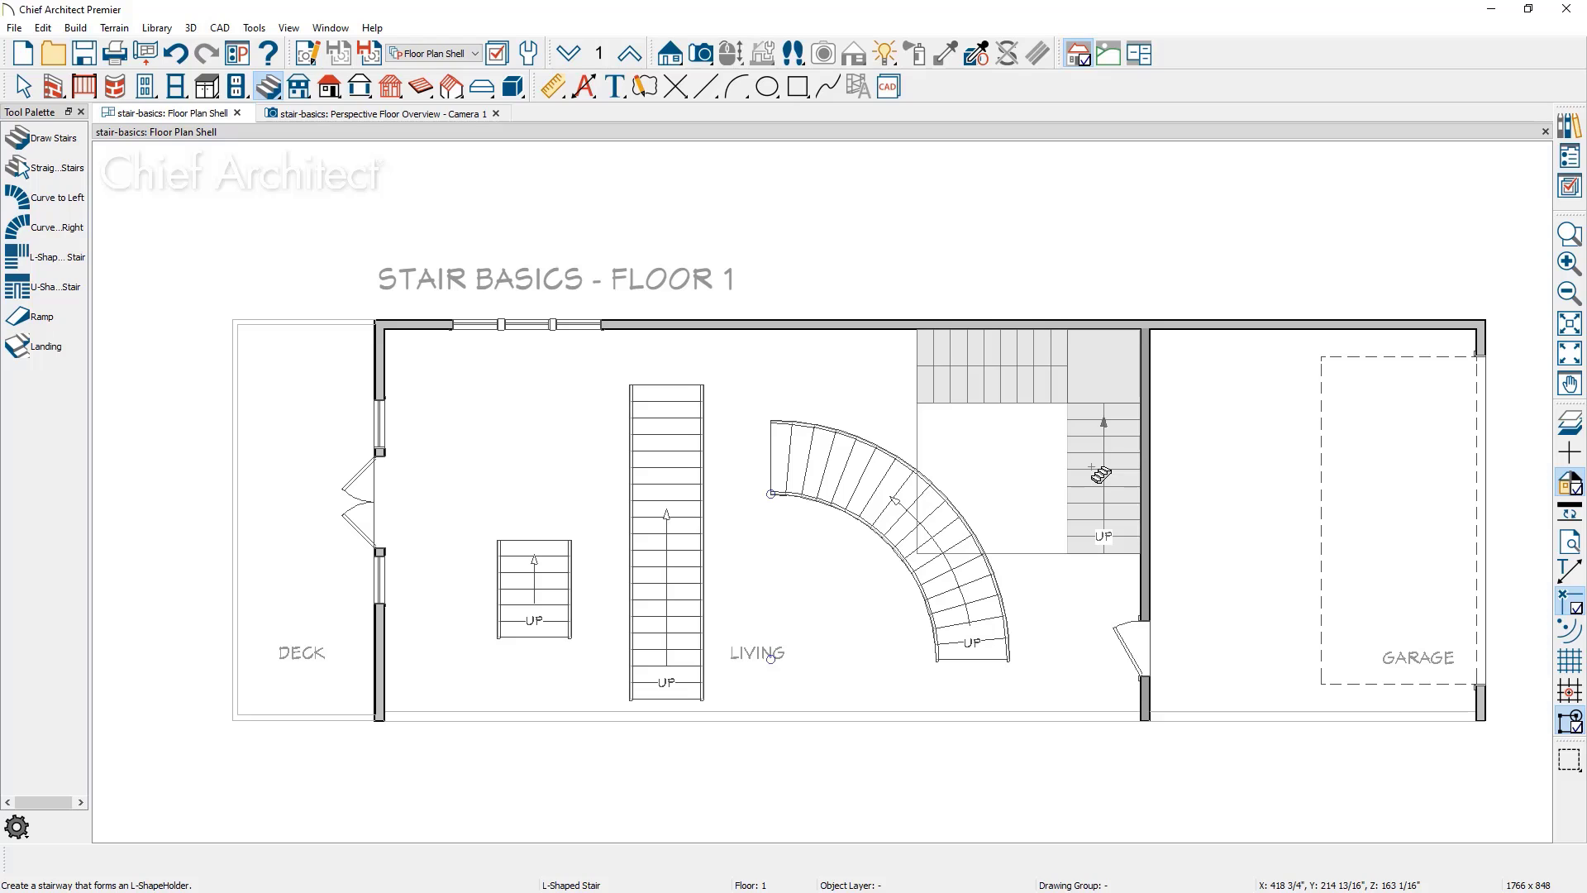
pyautogui.click(1101, 473)
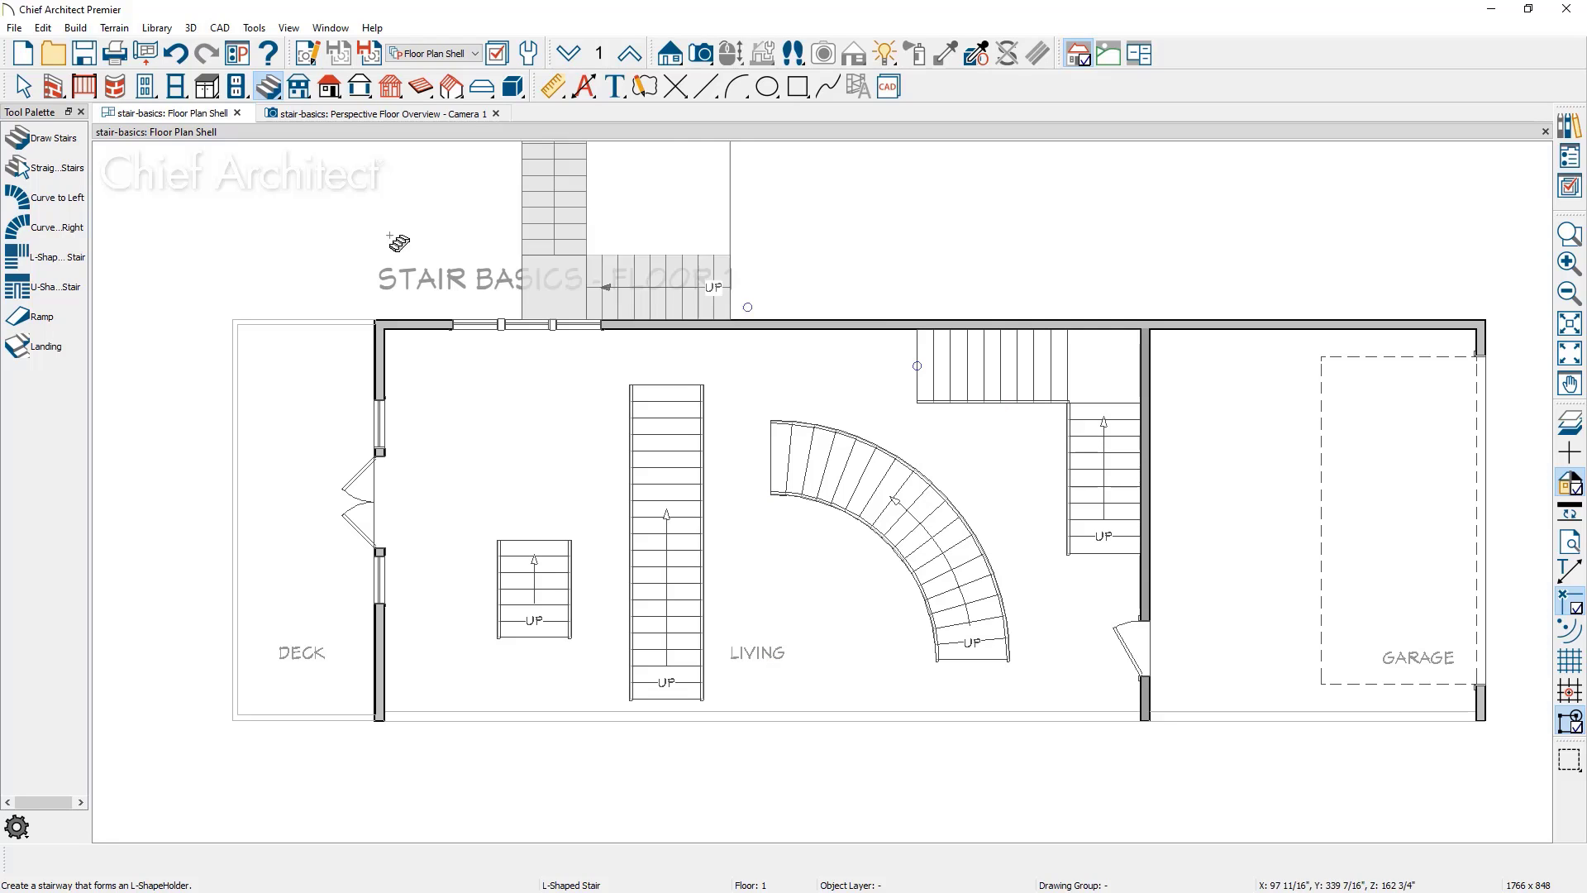
# Step: Place a U-shaped staircase with a 4" gap and split landing in the garage against the living room wall
pyautogui.doubleClick(56, 282)
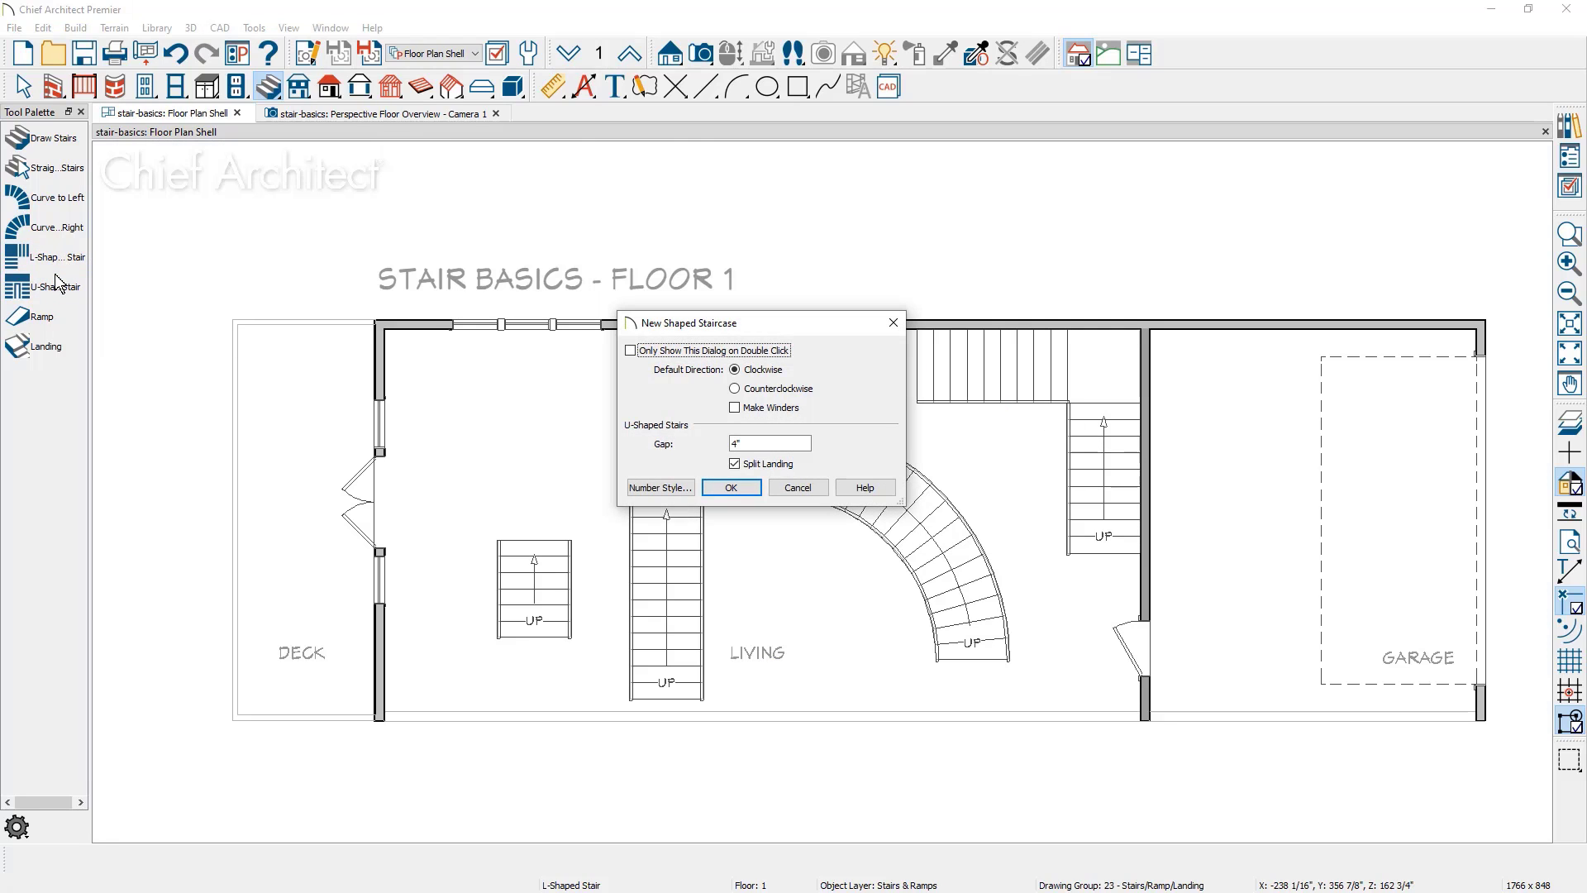
pyautogui.click(726, 488)
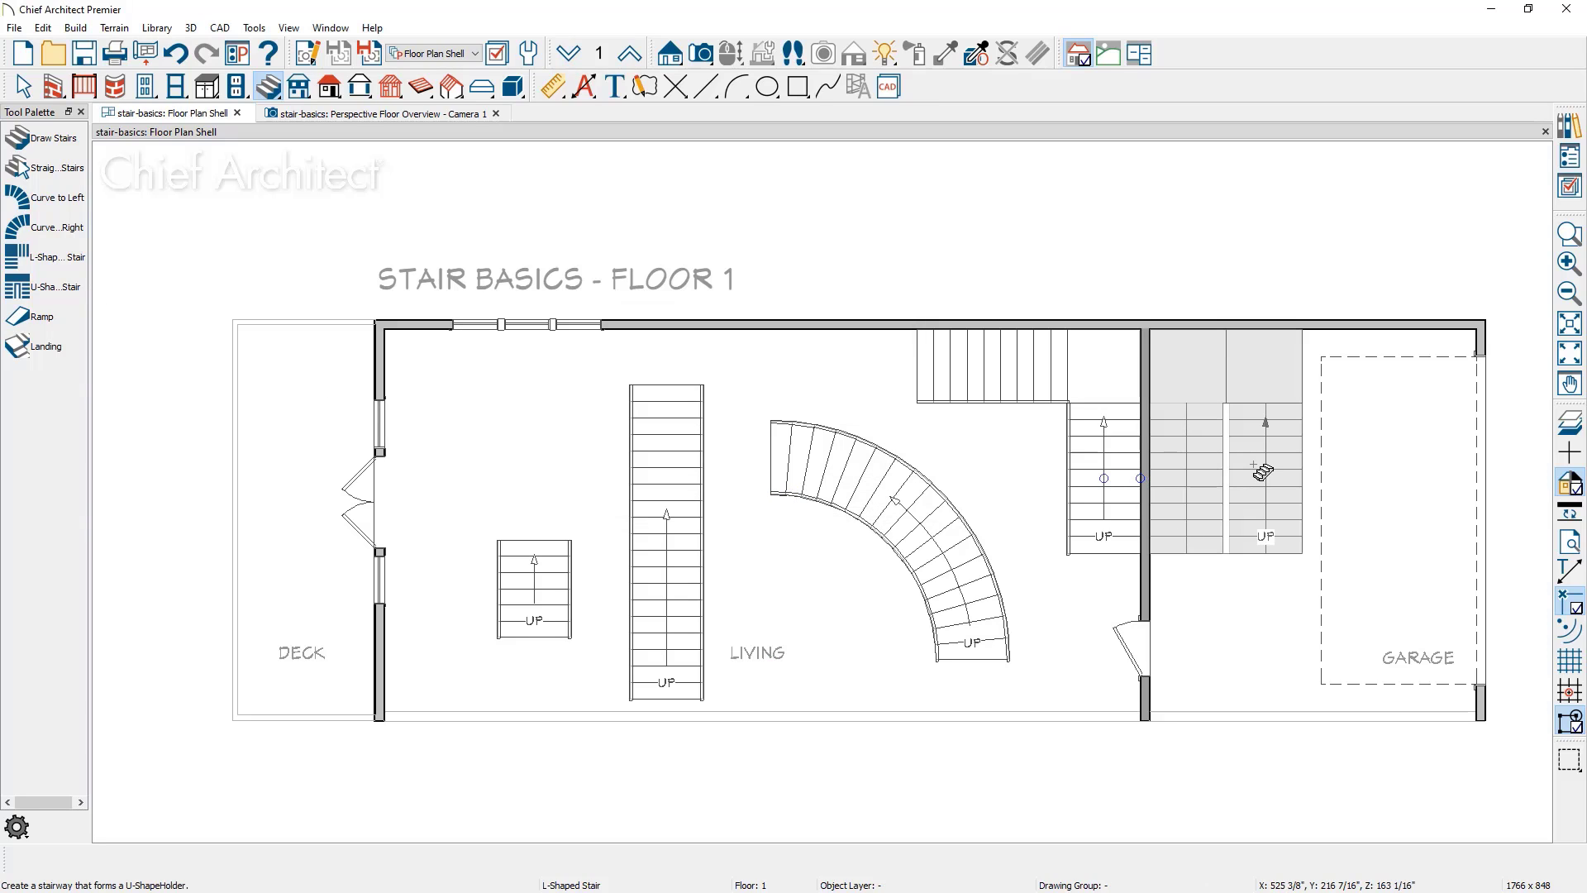
pyautogui.click(1195, 480)
pyautogui.press('space')
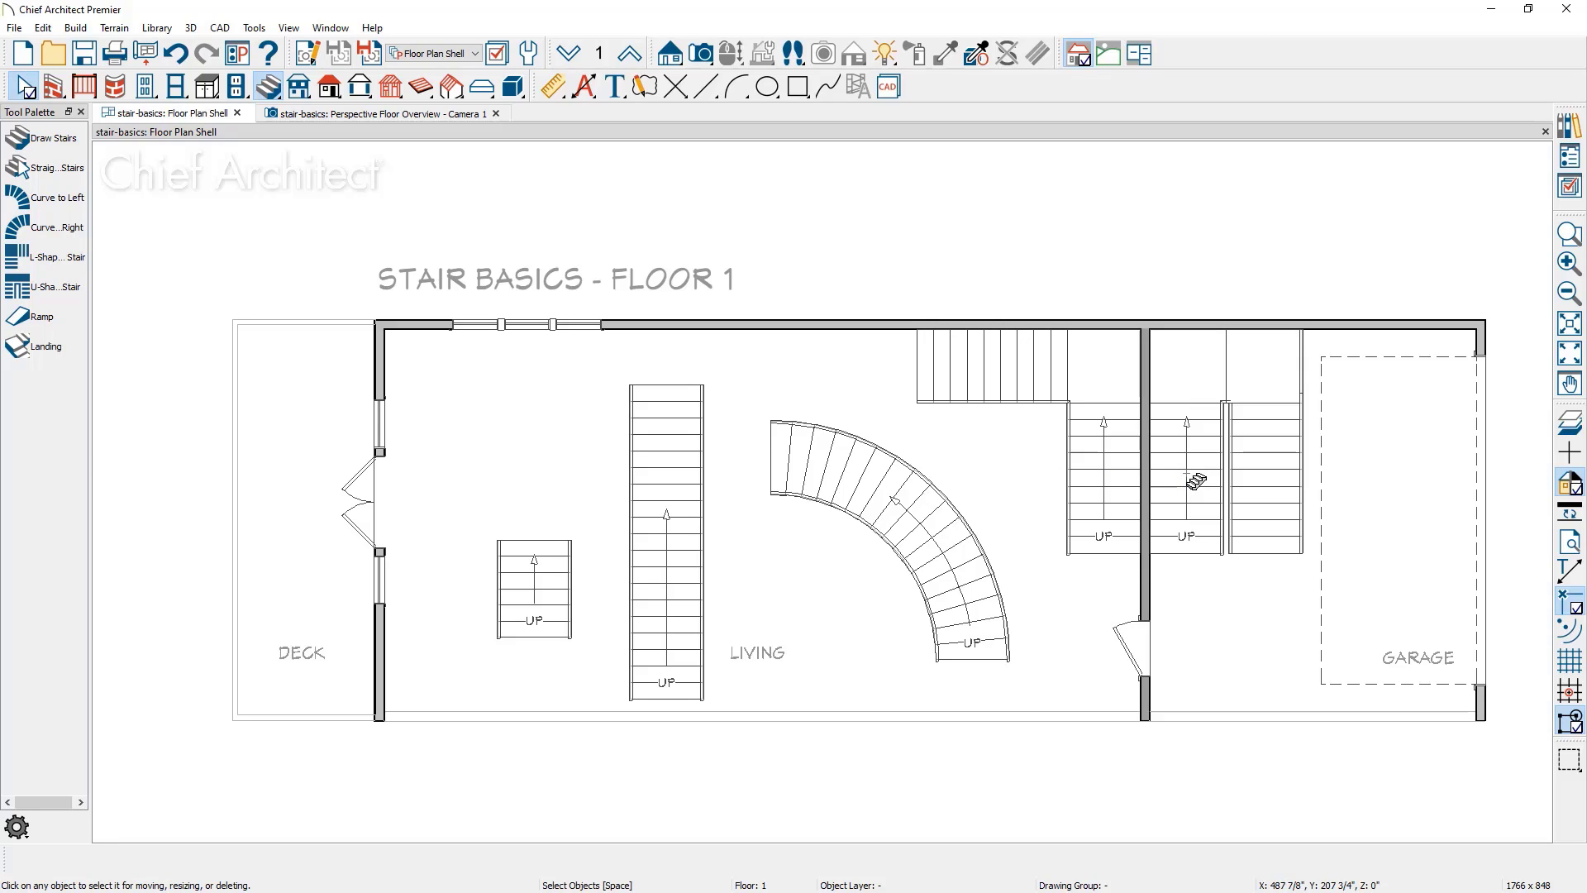
# Step: Undo all the staircases placed in the plan
pyautogui.click(176, 54)
pyautogui.click(176, 55)
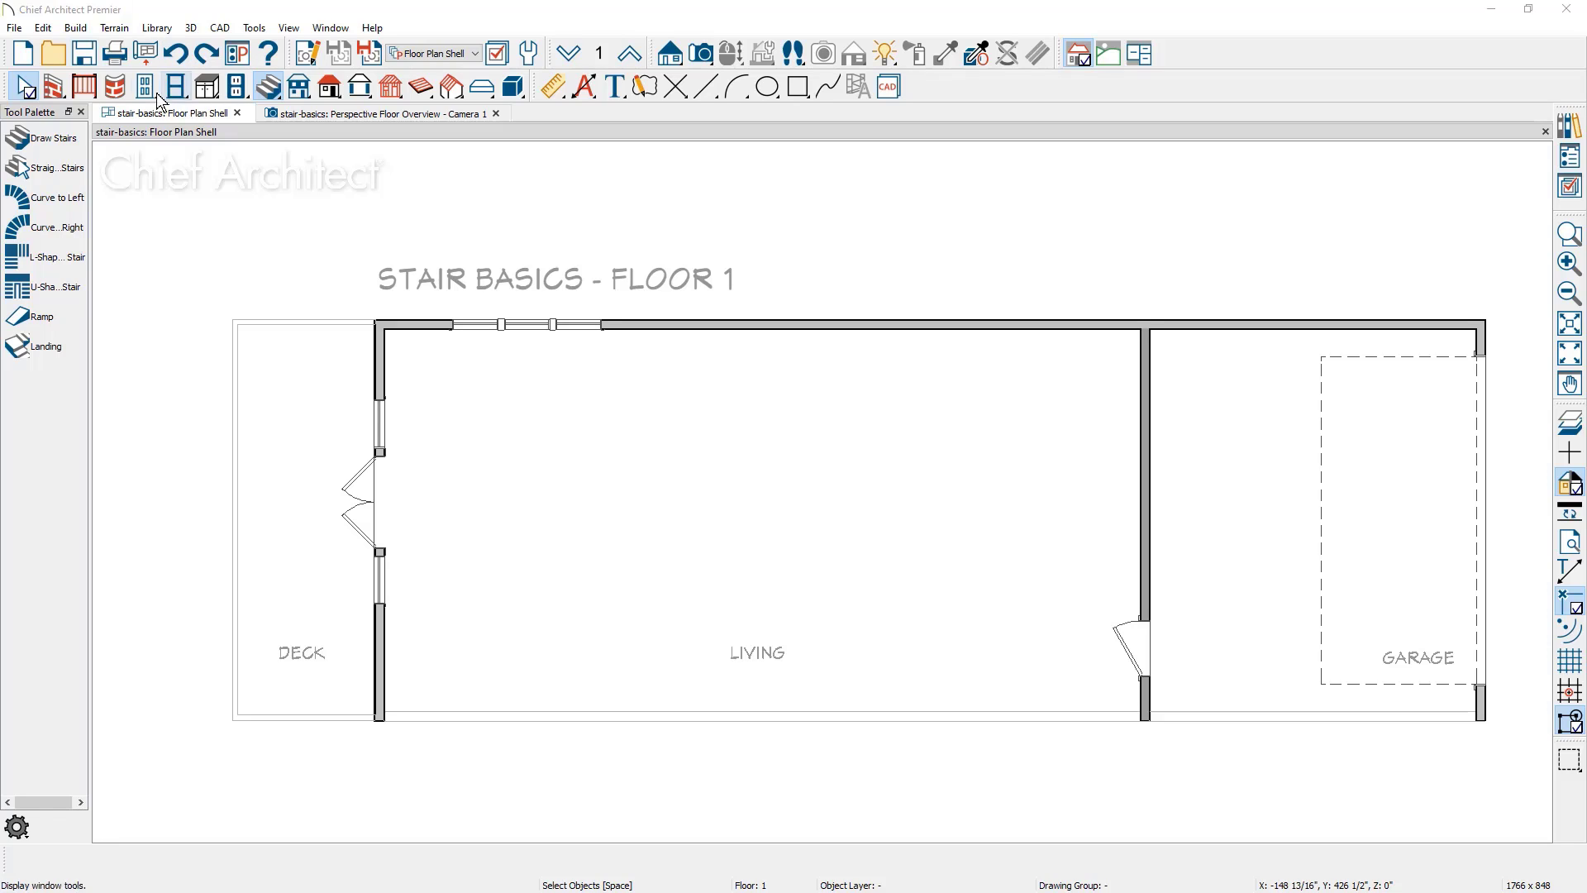
# Step: Place a straight staircase running toward the back wall of the living room and shorten it to about 9'-9"
pyautogui.click(49, 168)
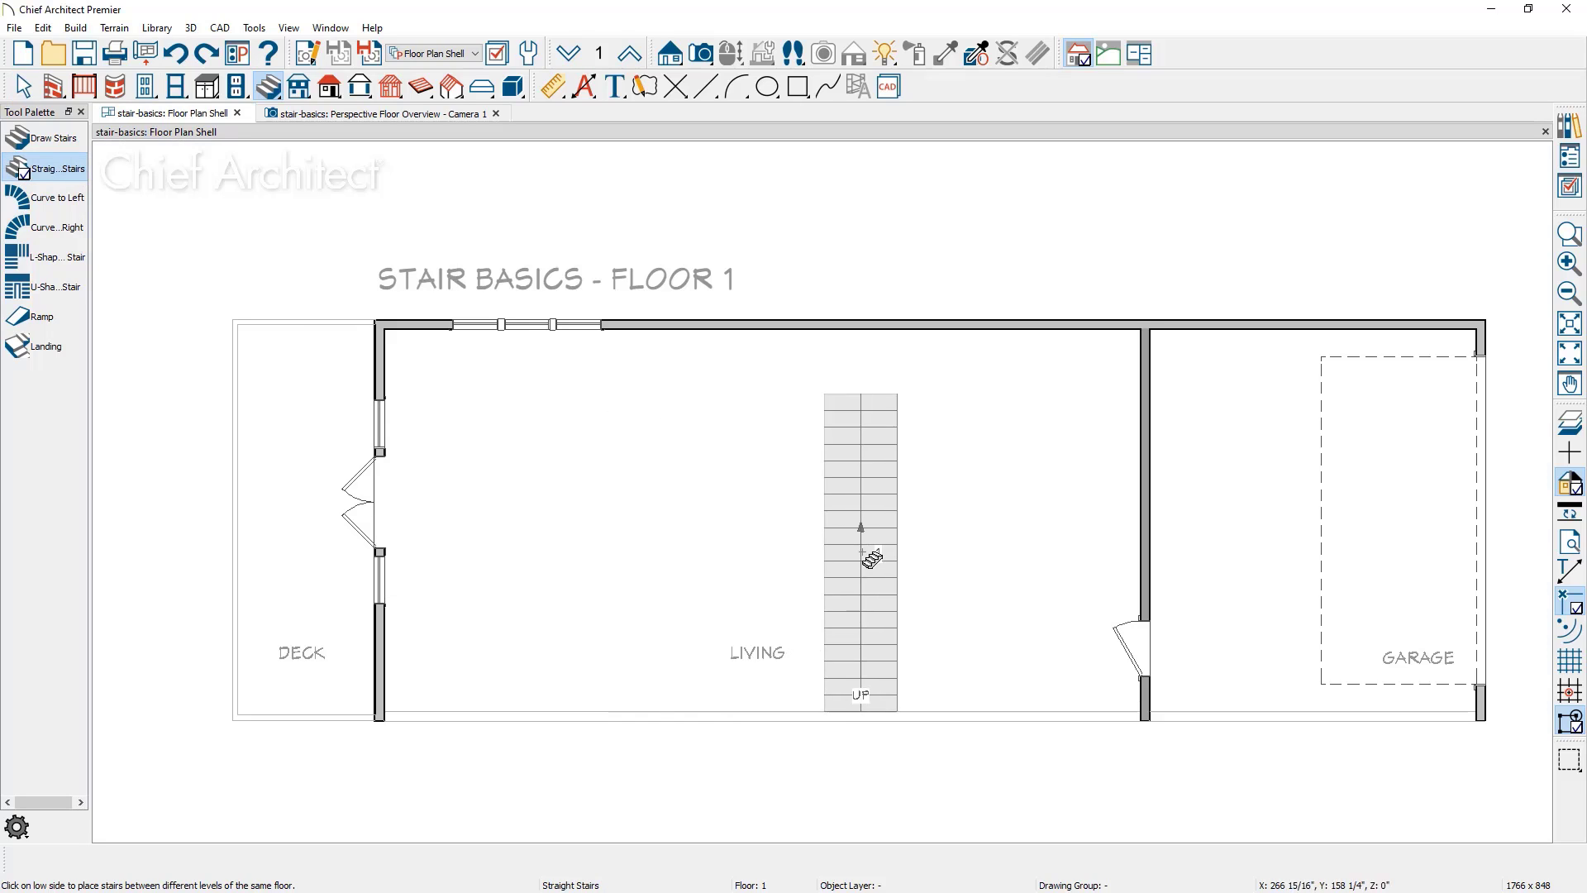
pyautogui.click(885, 542)
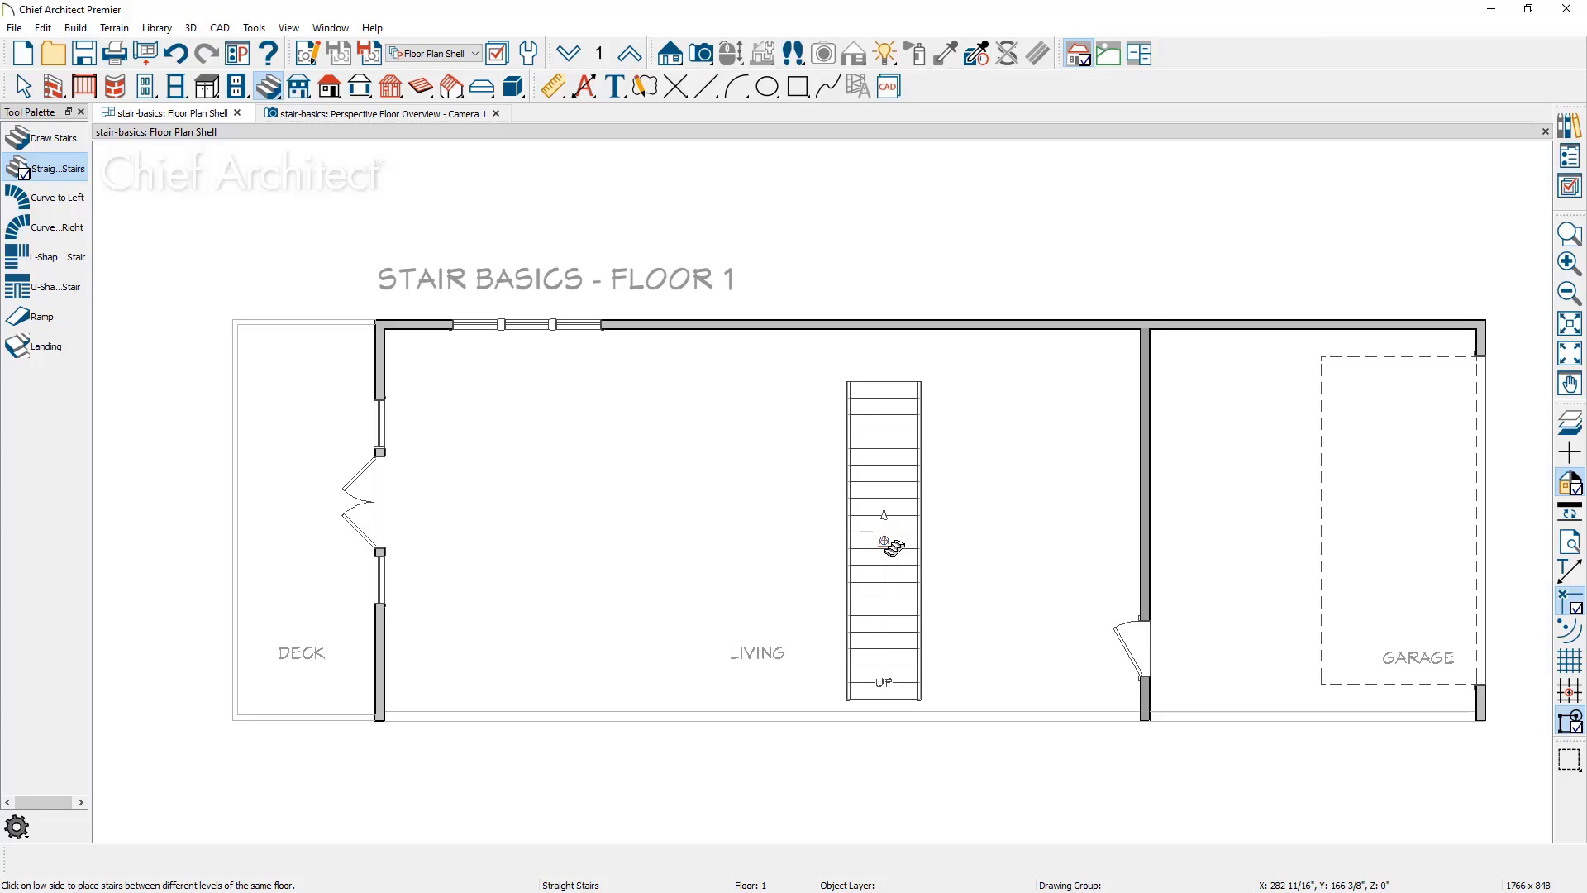
pyautogui.press('space')
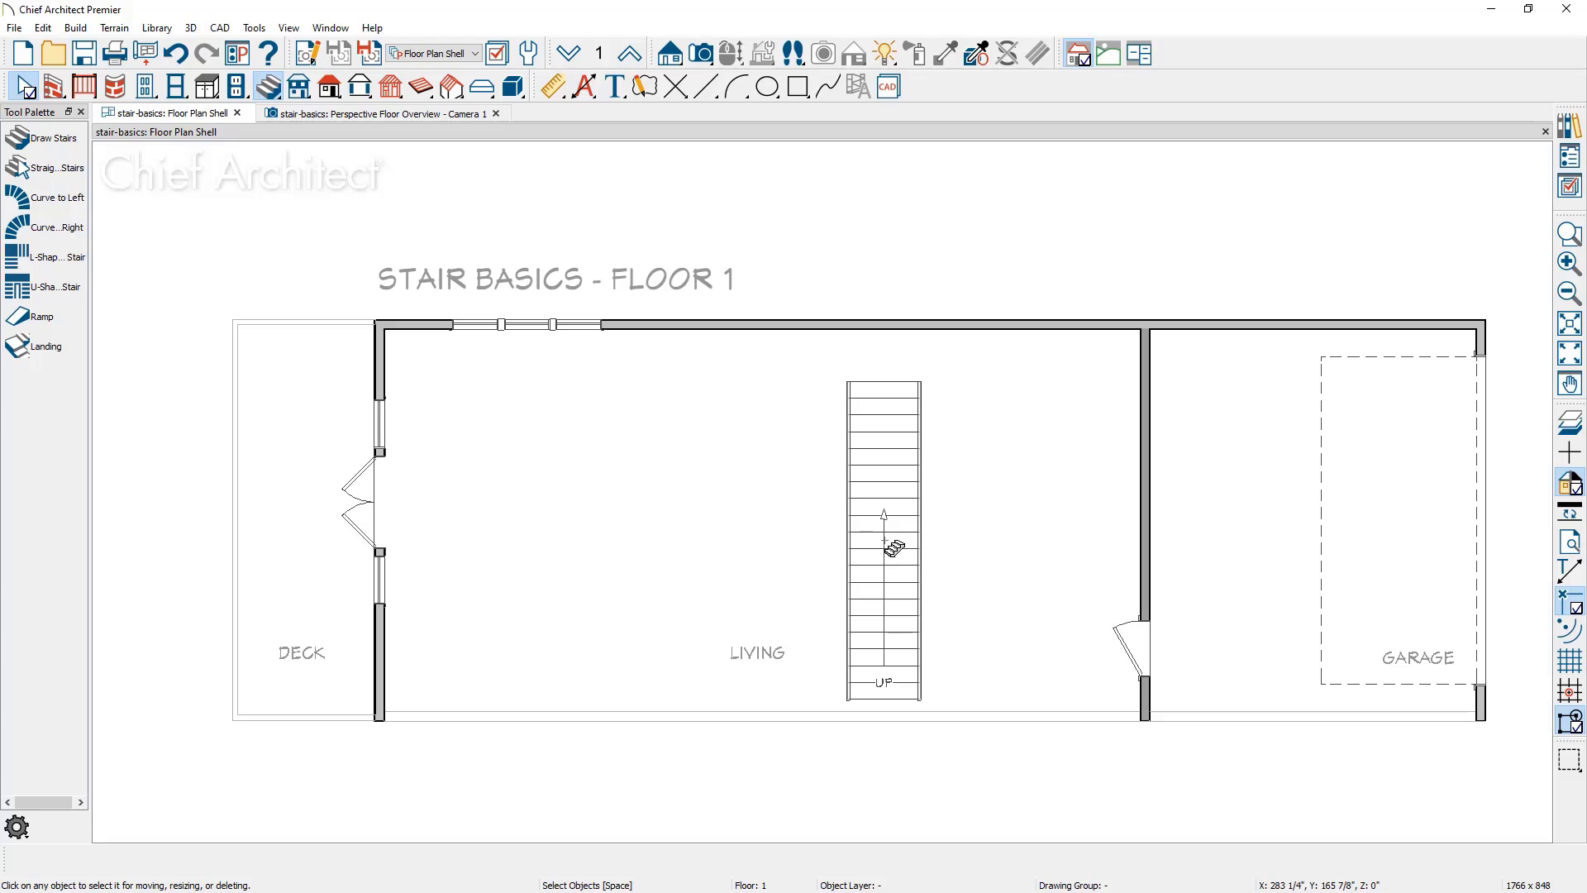
pyautogui.click(885, 549)
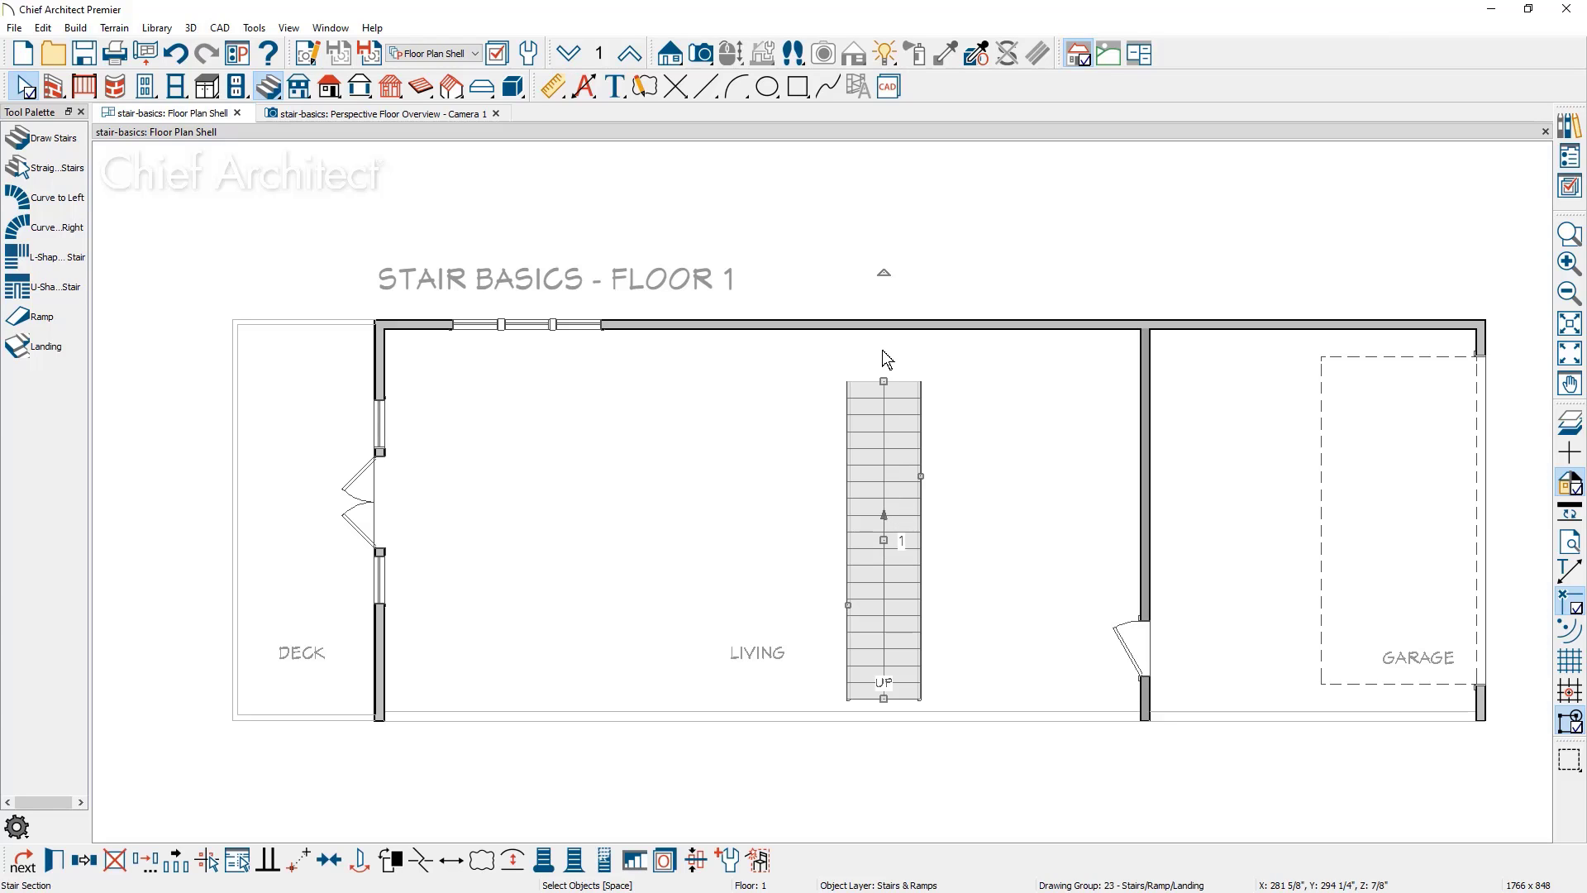
pyautogui.moveTo(882, 382); pyautogui.dragTo(903, 520)
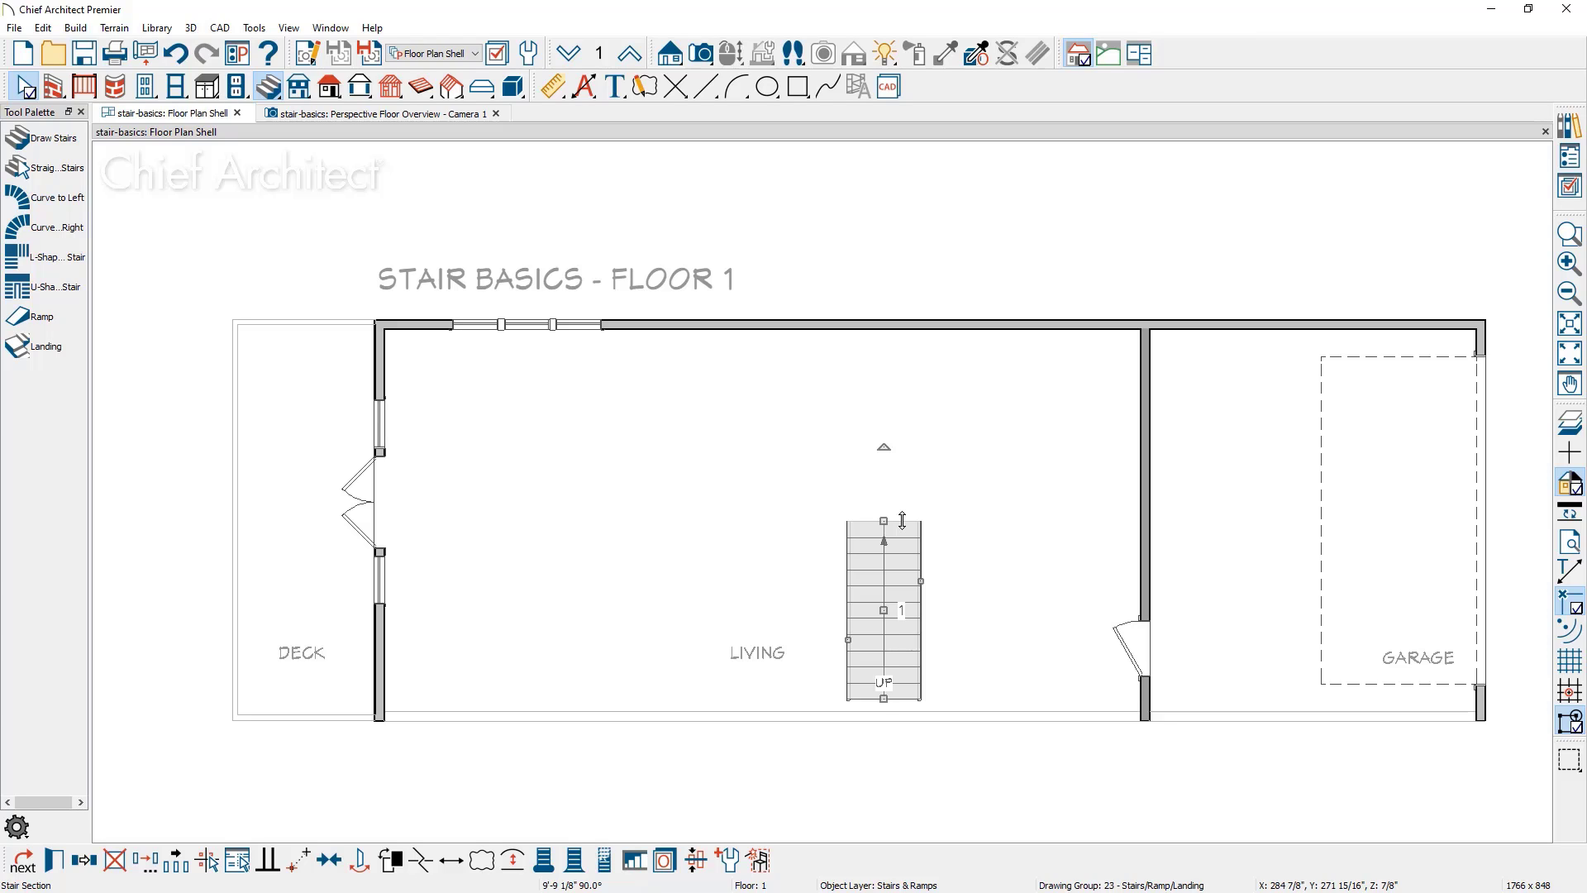
# Step: Apply Make Best Fit to the shortened staircase in its specification and accept the change
pyautogui.doubleClick(902, 520)
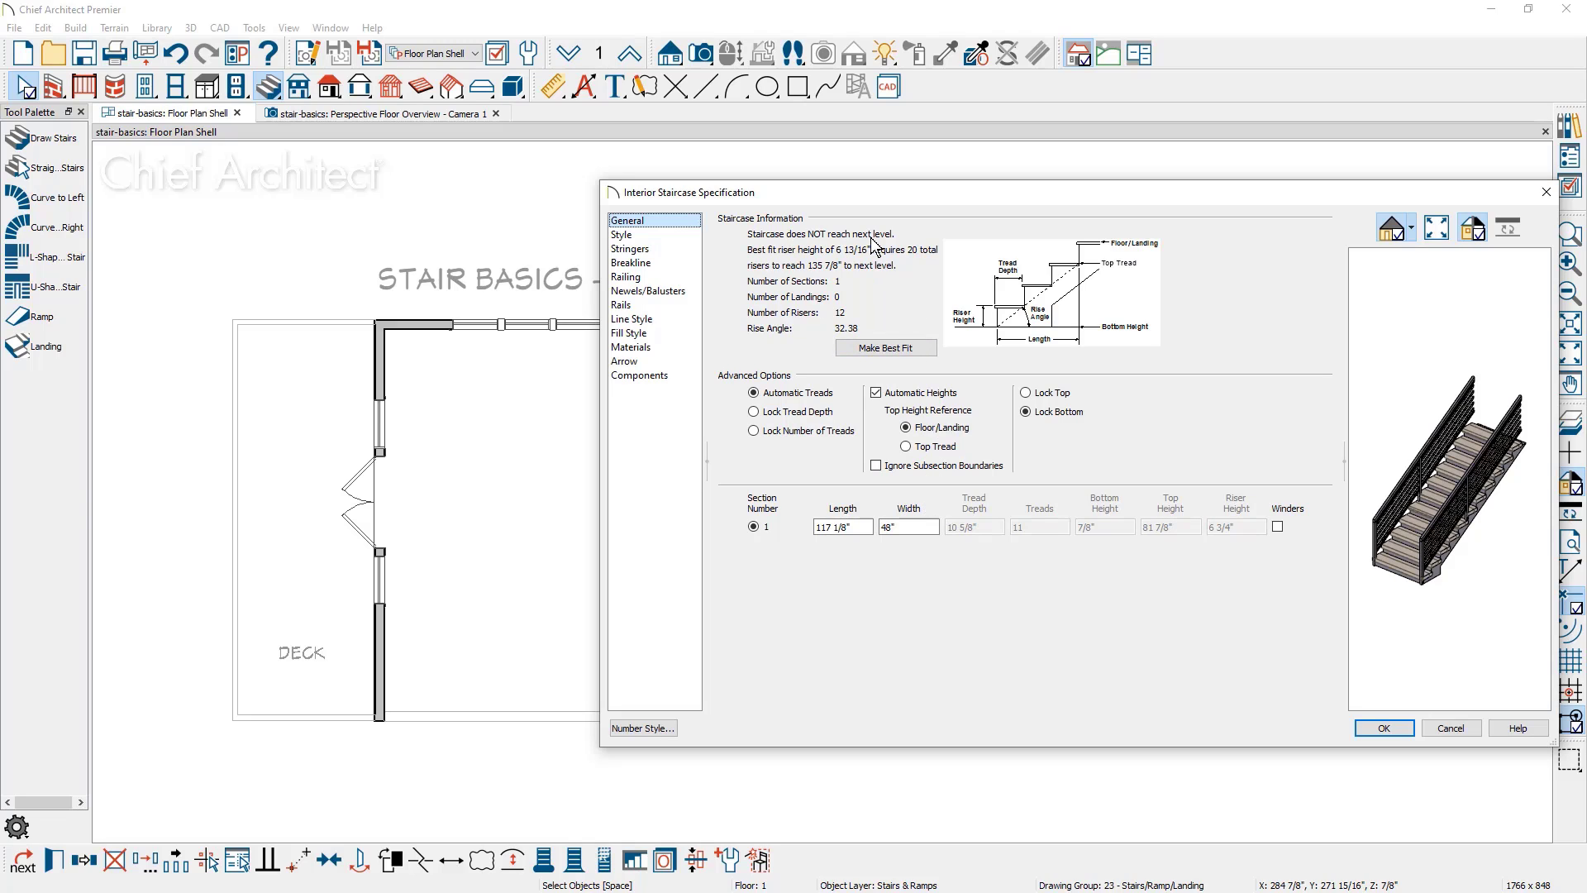
pyautogui.click(932, 349)
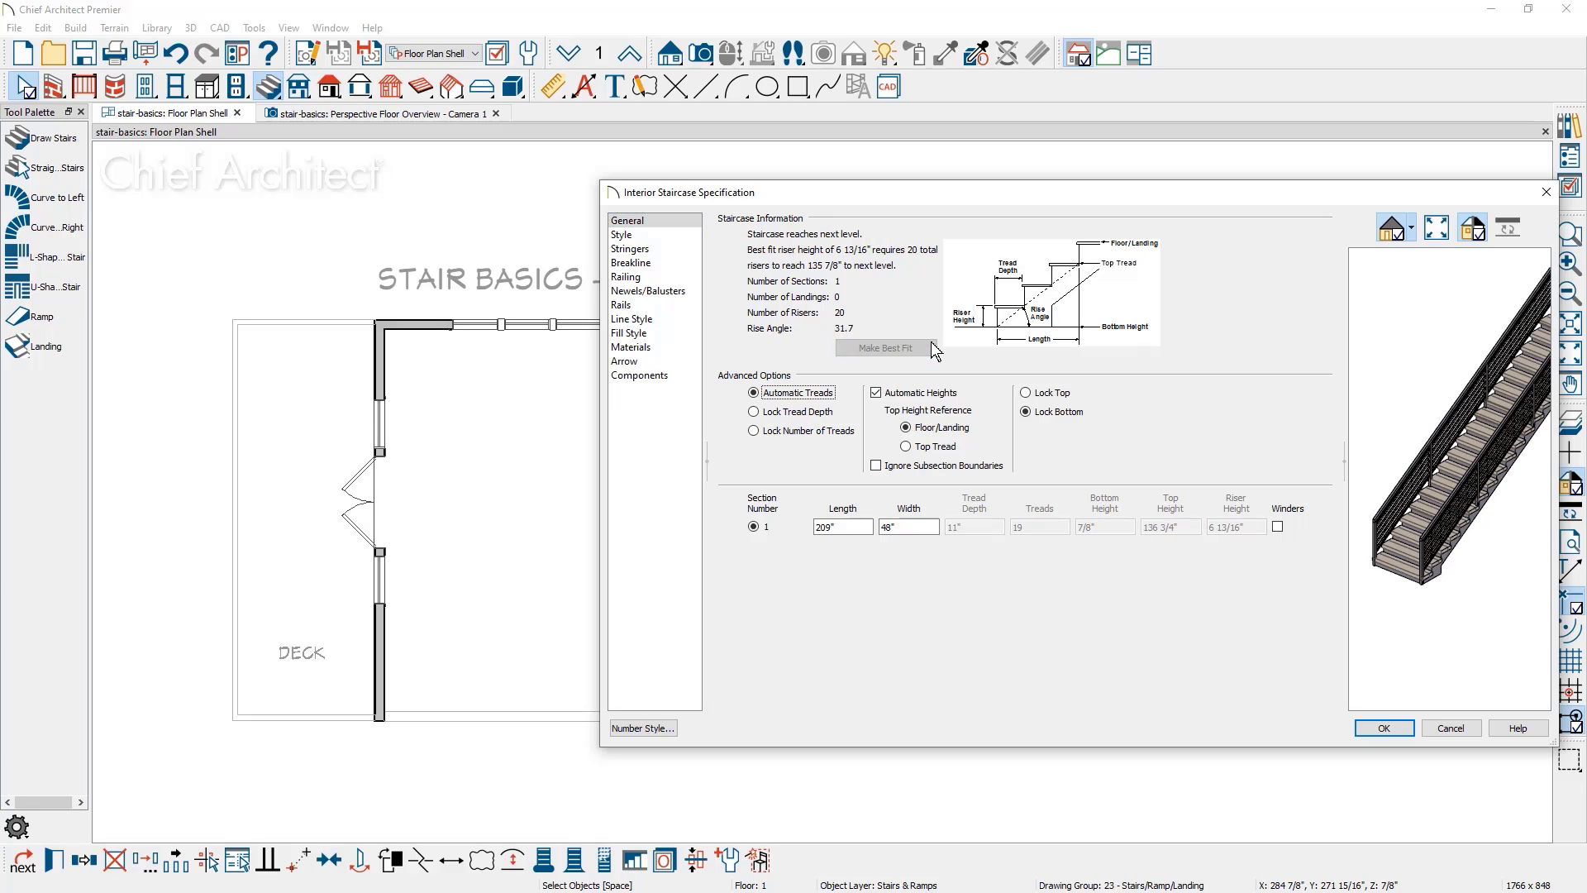
pyautogui.click(1368, 727)
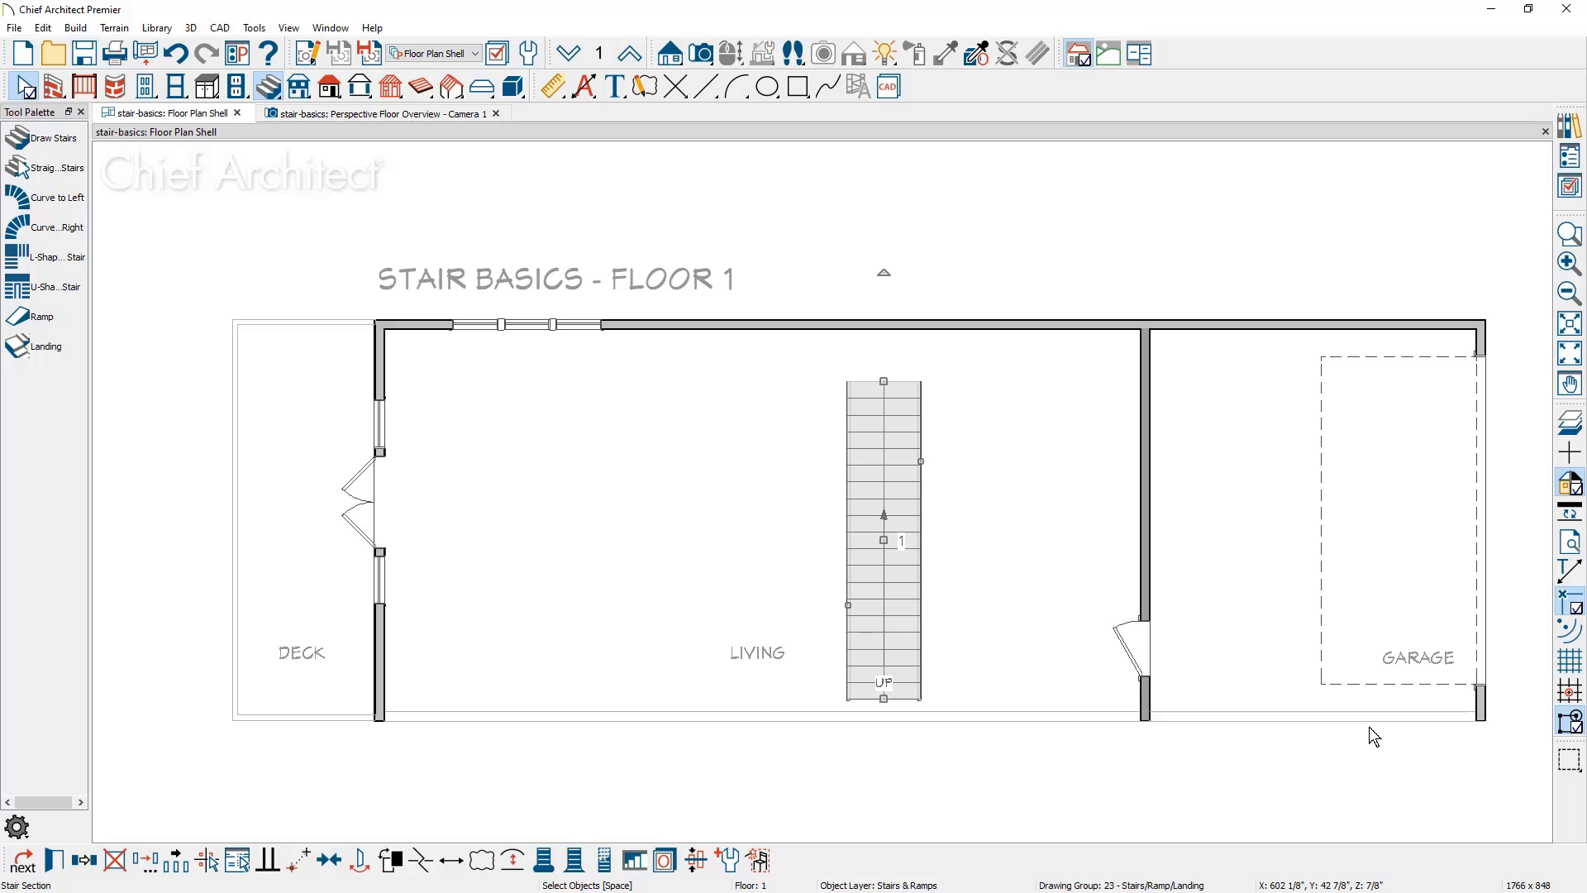
# Step: Rotate the staircase 90° counterclockwise and move it flush against the living room's back exterior wall
pyautogui.scroll(1, 1369, 726)
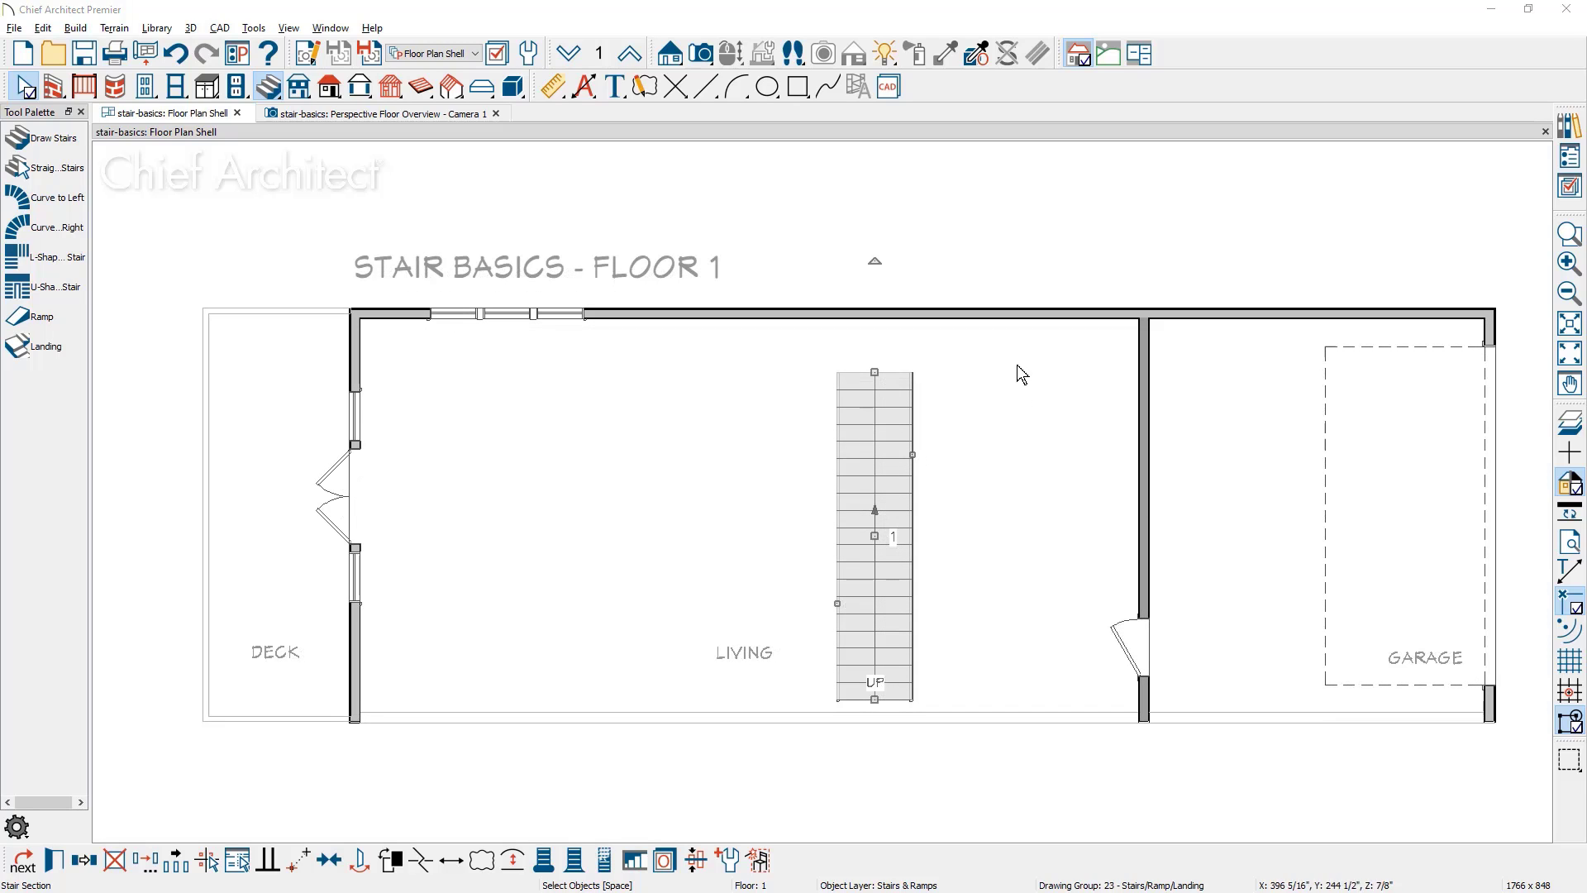
pyautogui.moveTo(874, 261); pyautogui.dragTo(600, 535)
pyautogui.moveTo(874, 536); pyautogui.dragTo(871, 344)
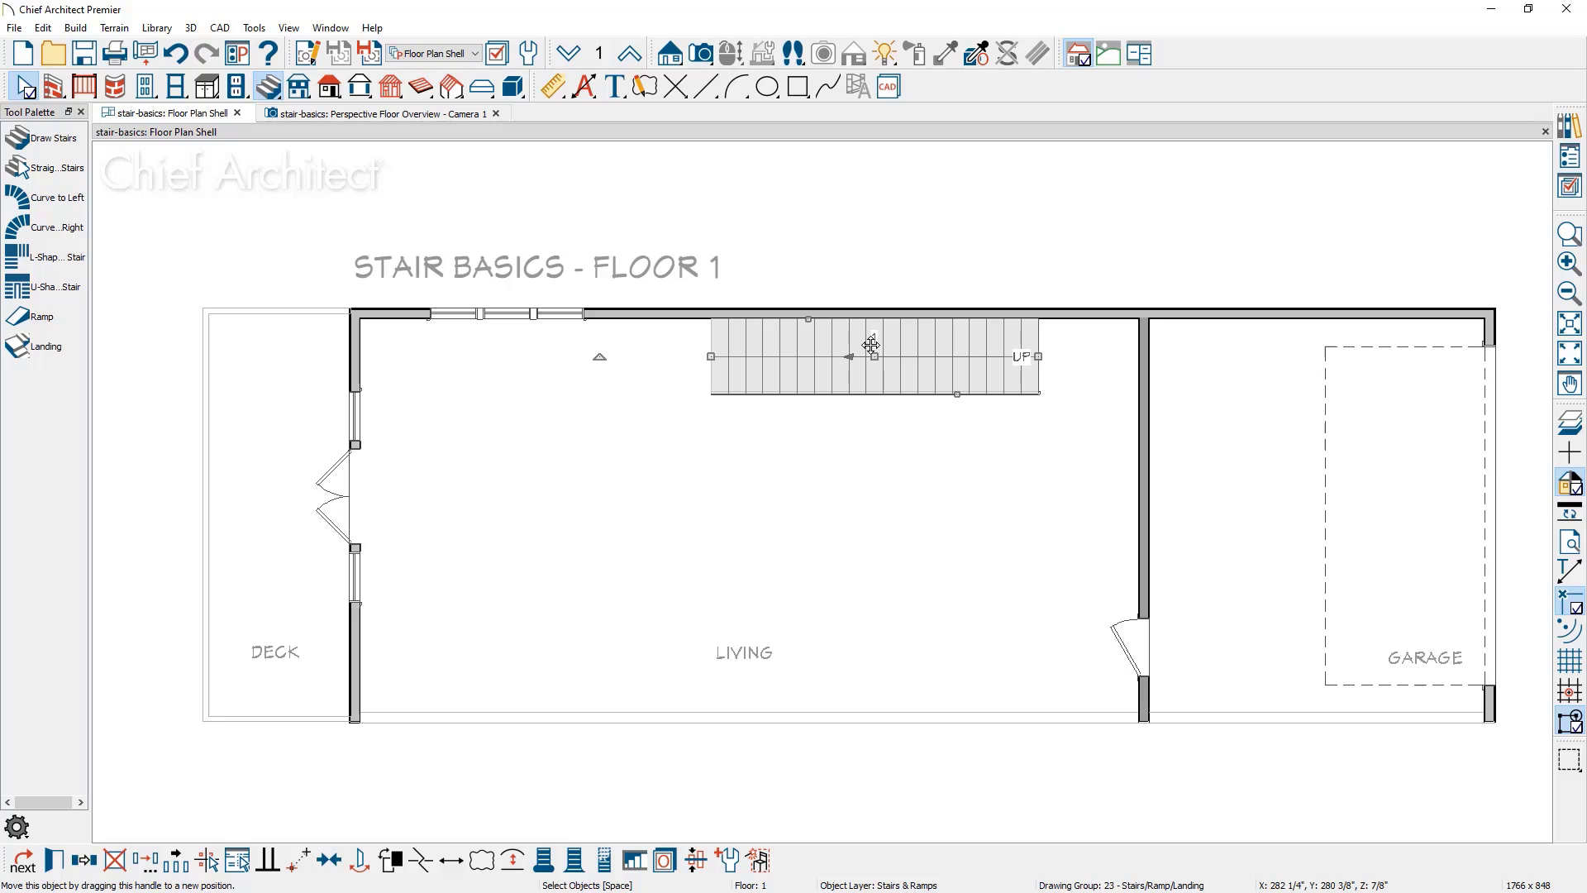
# Step: Switch to the perspective floor overview camera and open the specification of the straight staircase
pyautogui.click(431, 116)
pyautogui.moveTo(760, 387); pyautogui.dragTo(730, 424)
pyautogui.scroll(3, 736, 422)
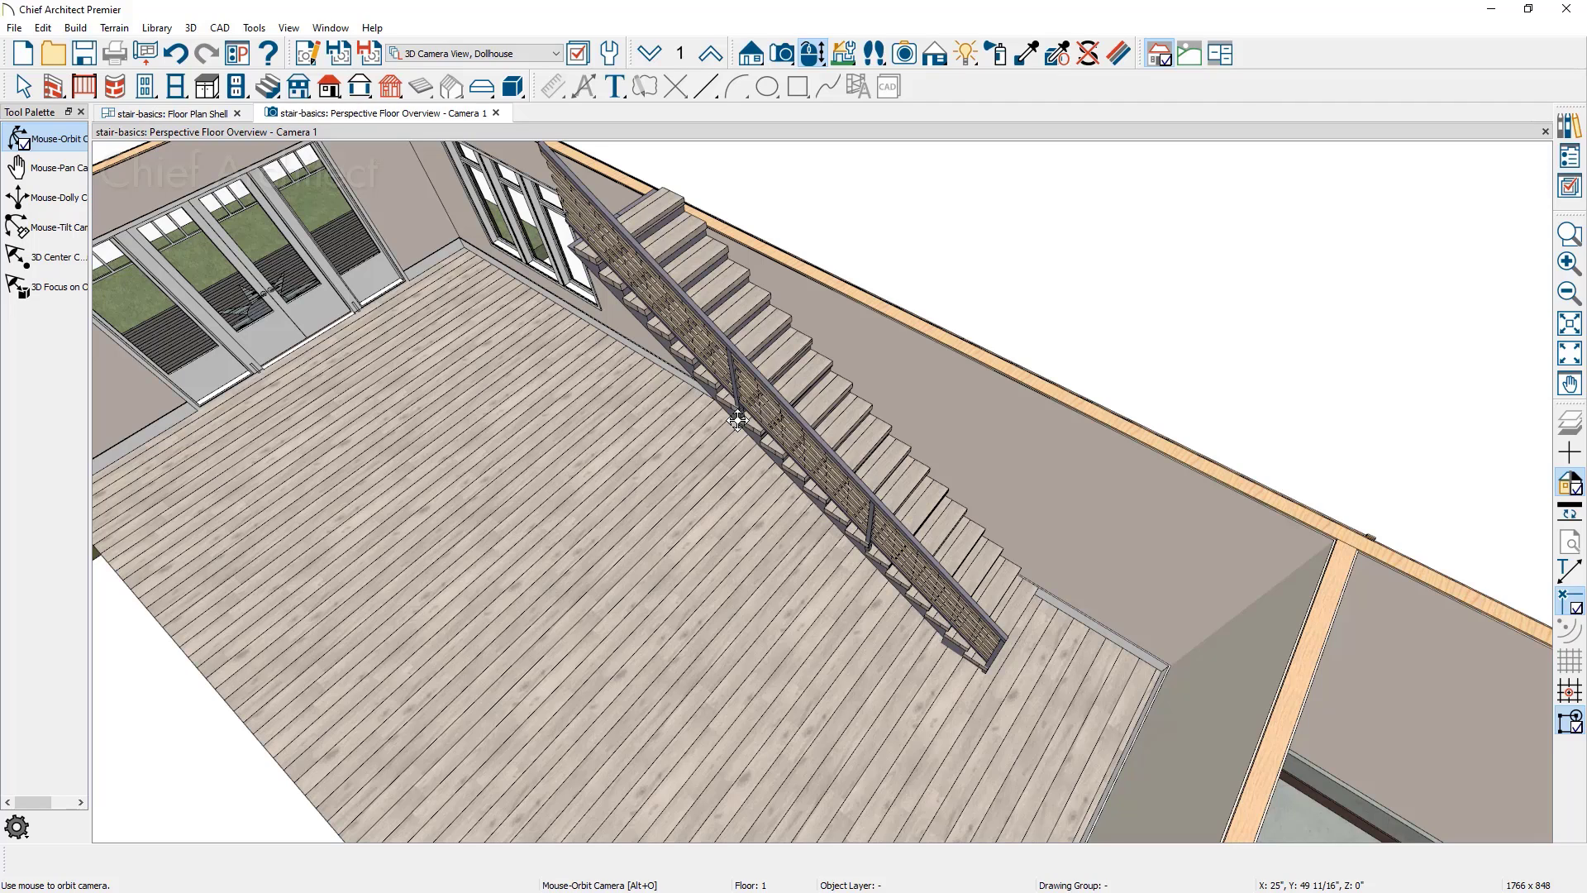
pyautogui.doubleClick(742, 416)
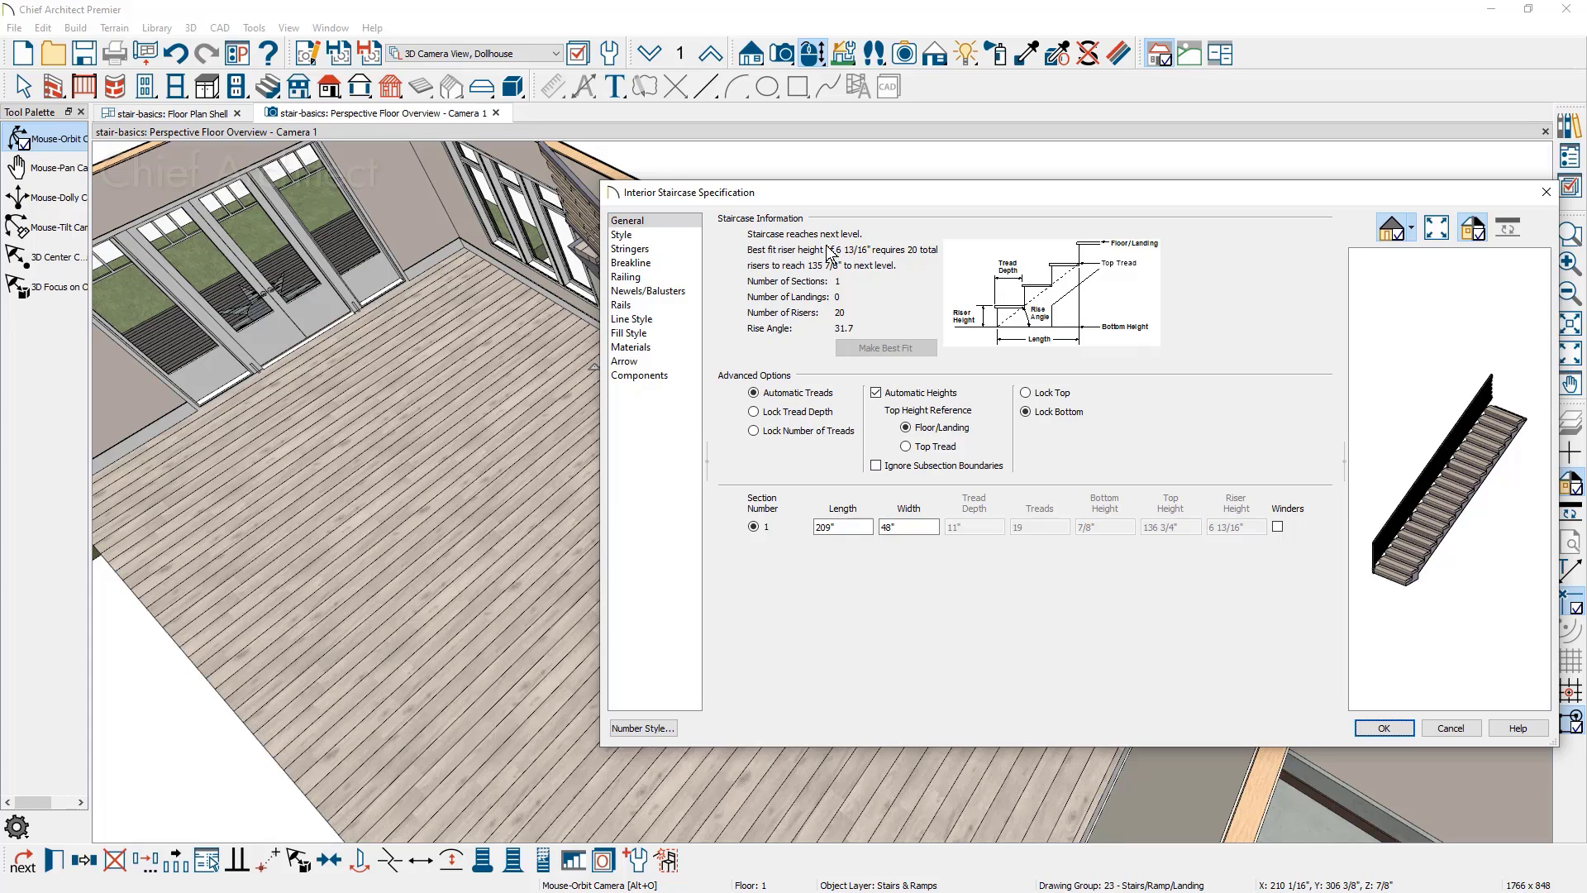
# Step: Lock the staircase's tread depth and turn off Automatic Heights so its heights are editable
pyautogui.click(754, 411)
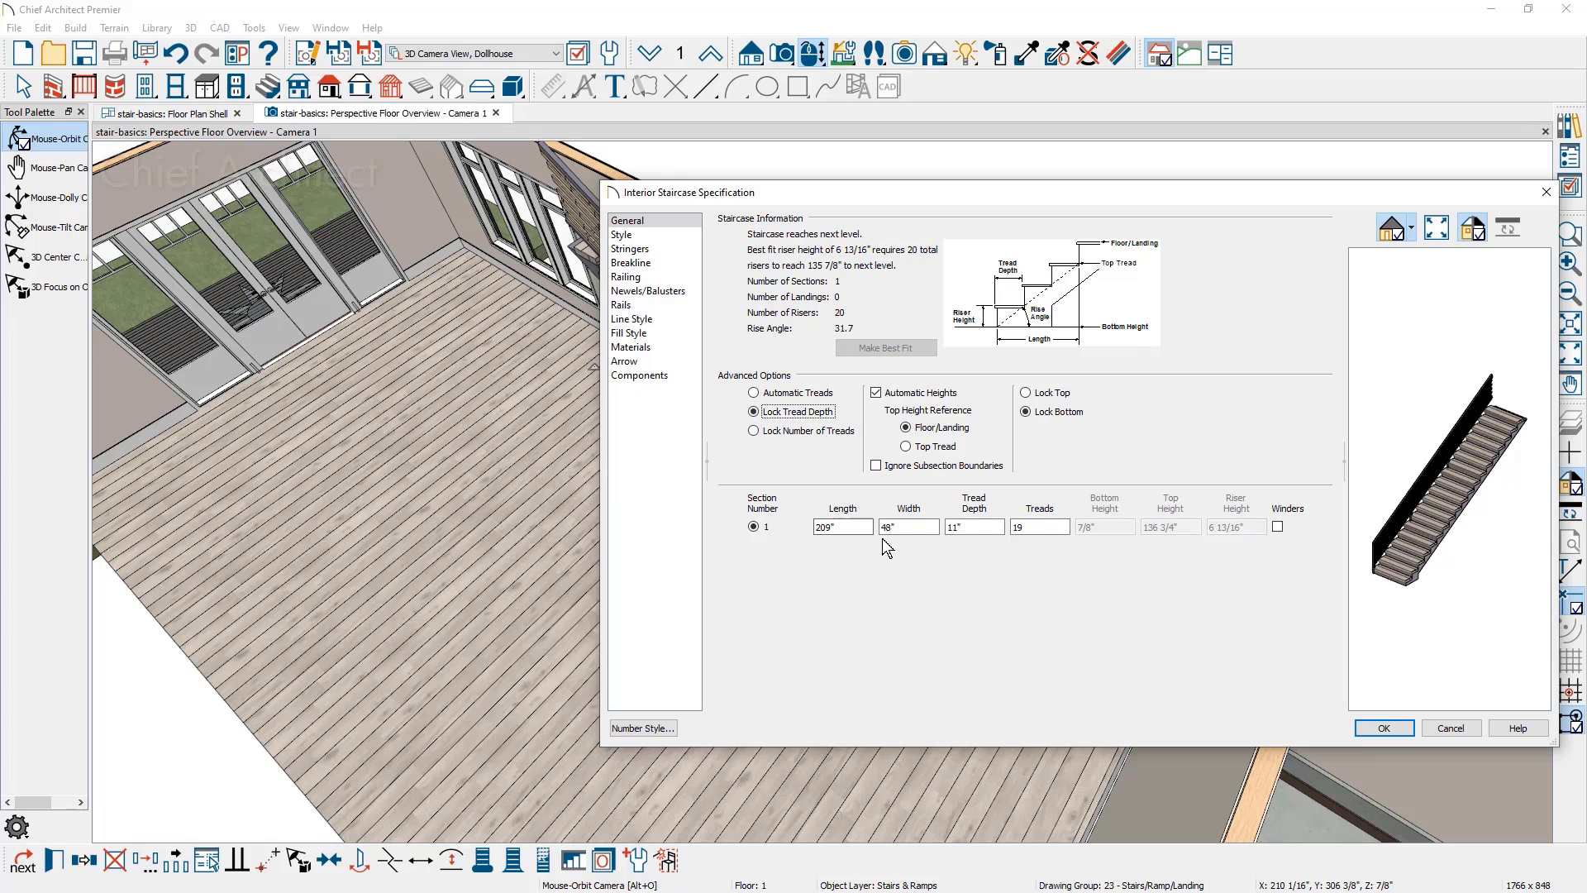
pyautogui.click(1035, 527)
pyautogui.click(876, 393)
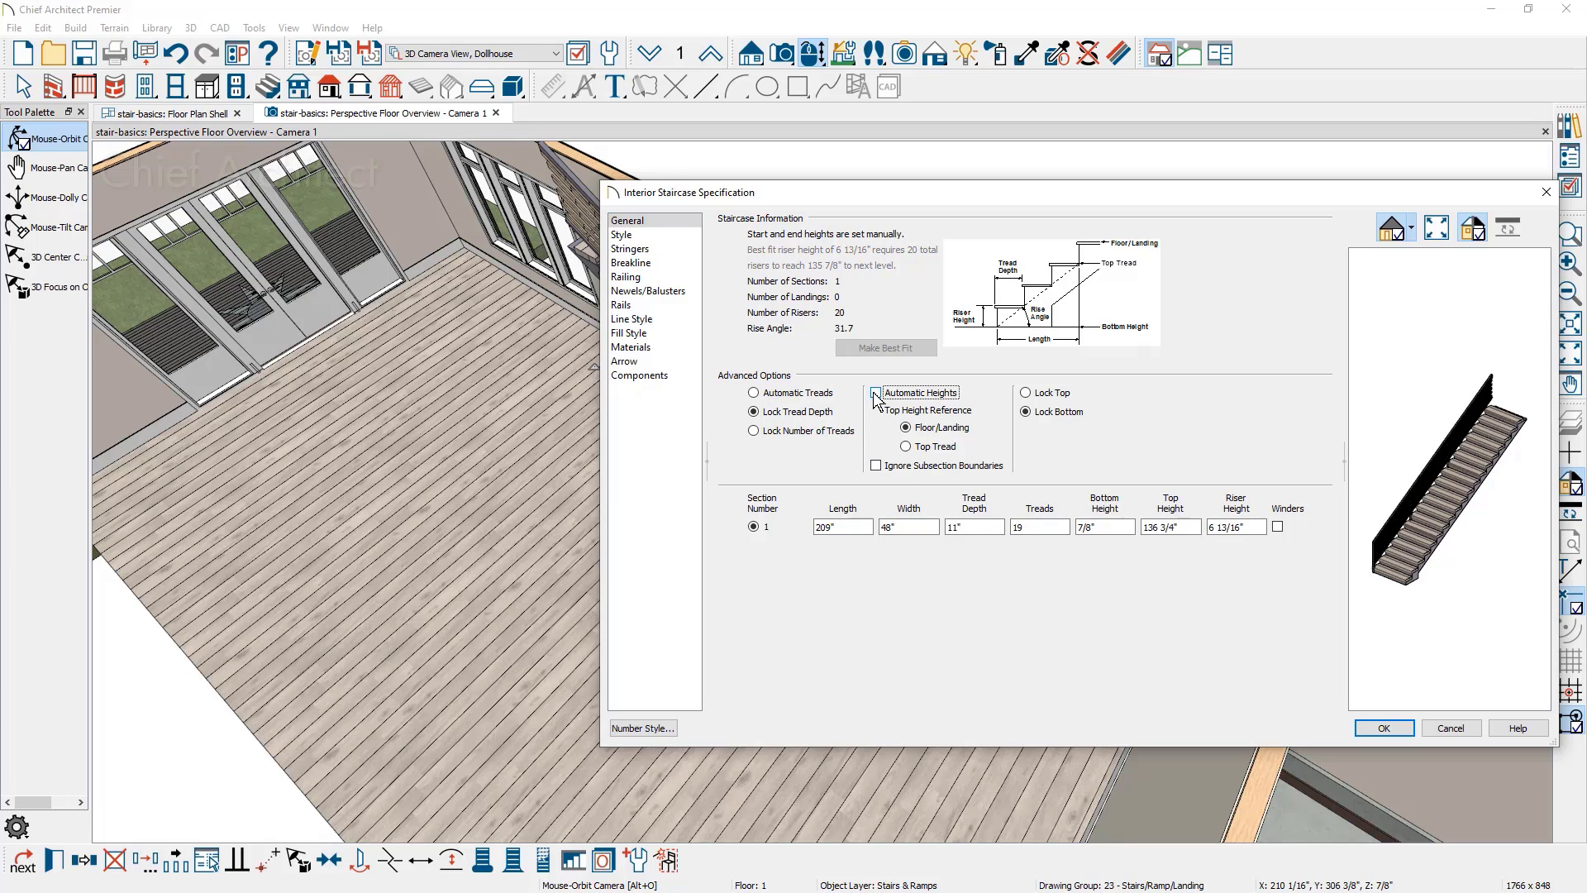
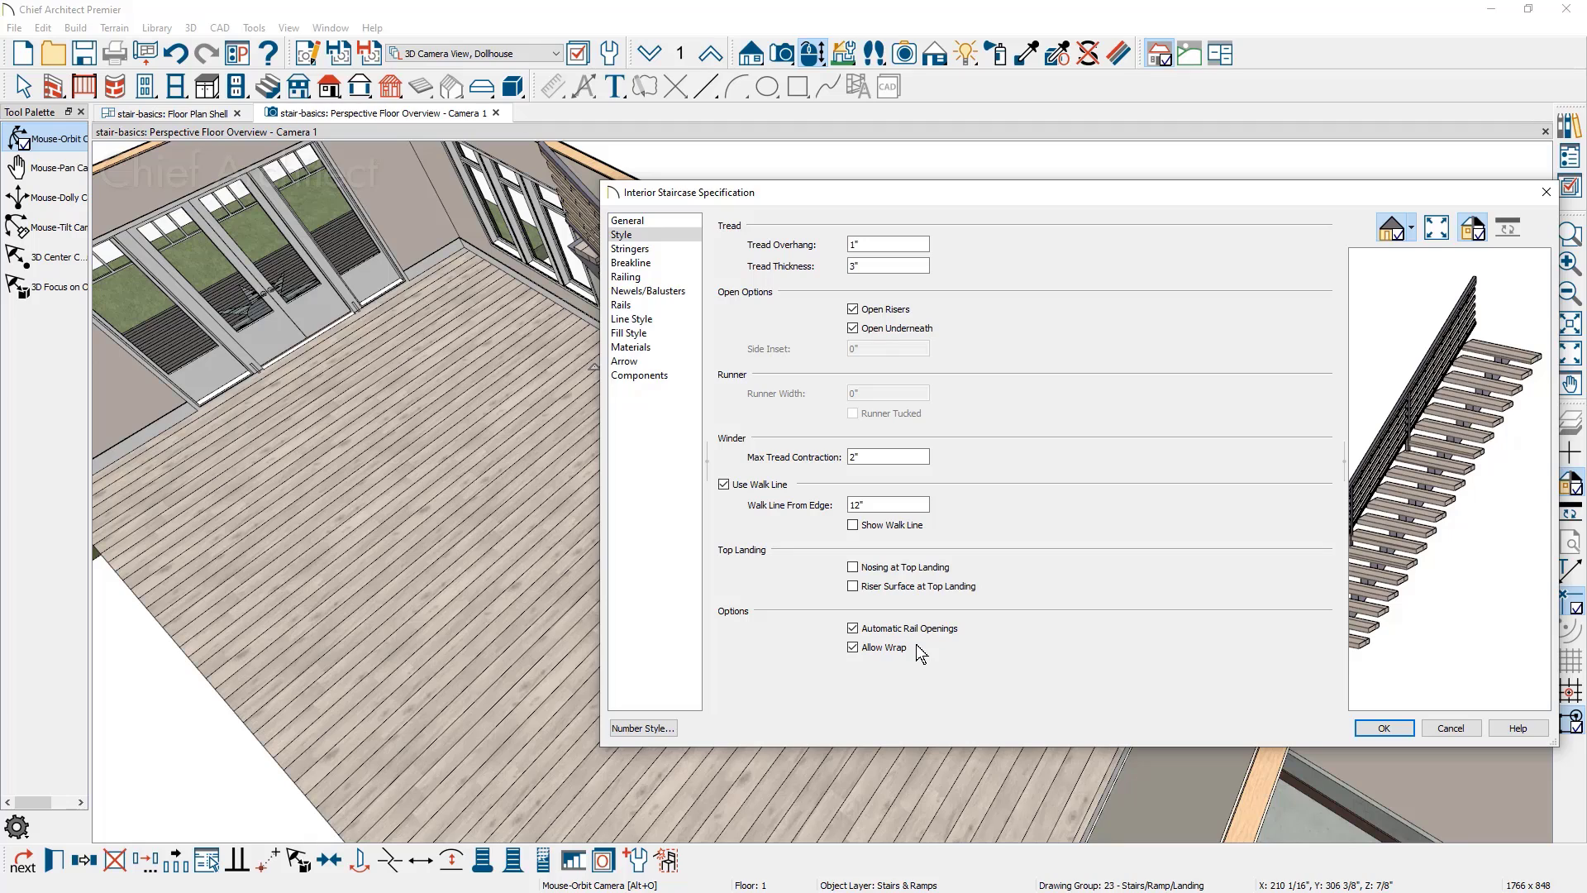
# Step: Switch the staircase to custom stringers with a middle stringer count of 2, and turn on its breakline
pyautogui.click(677, 248)
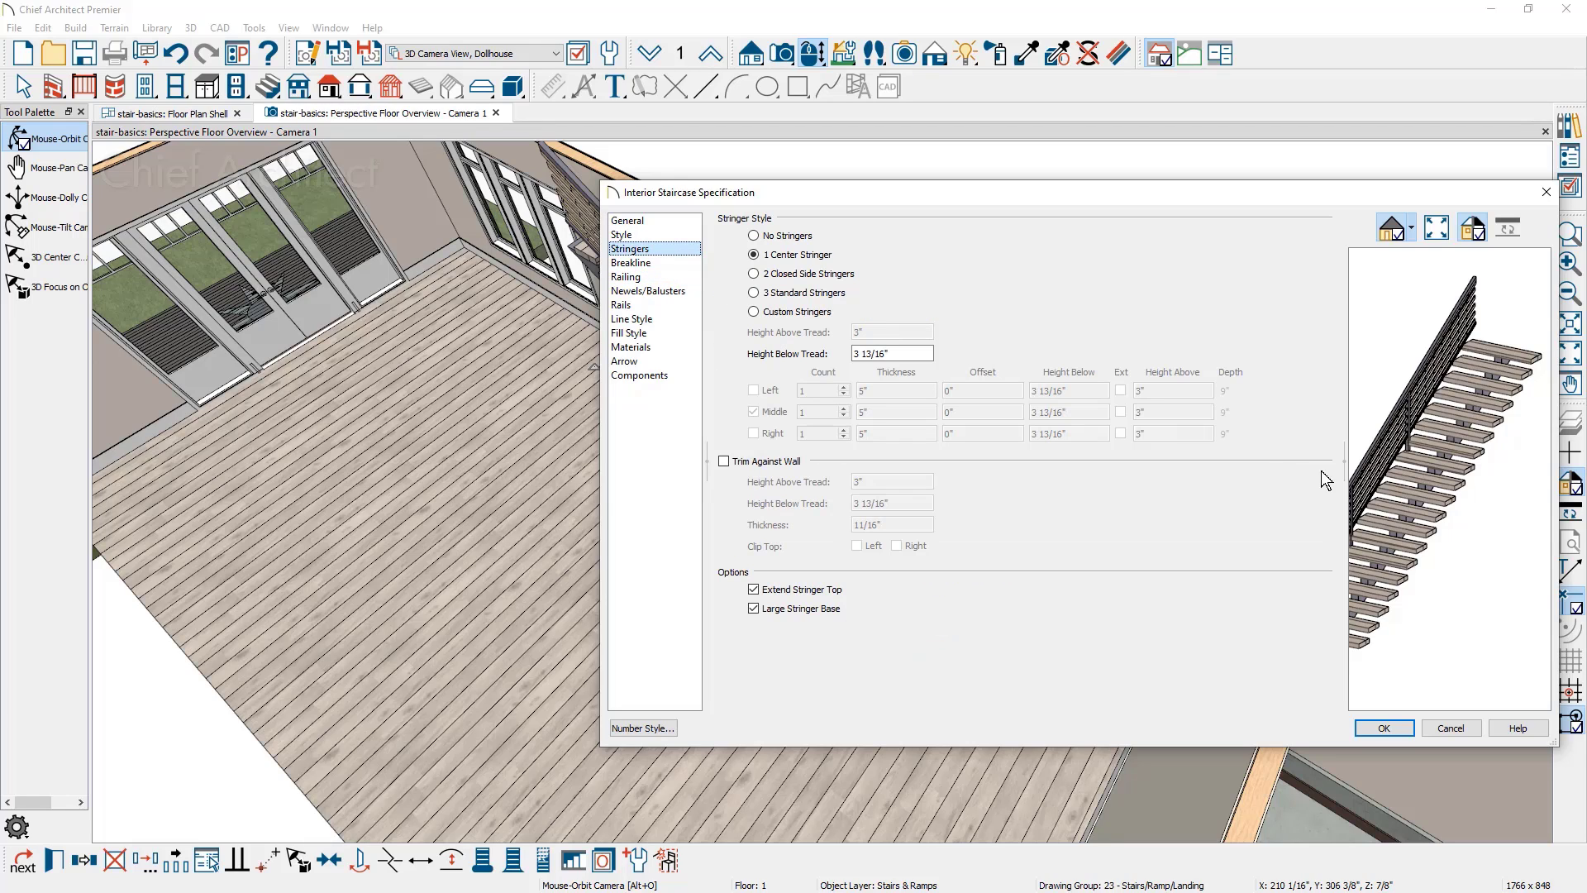
pyautogui.scroll(3, 1430, 491)
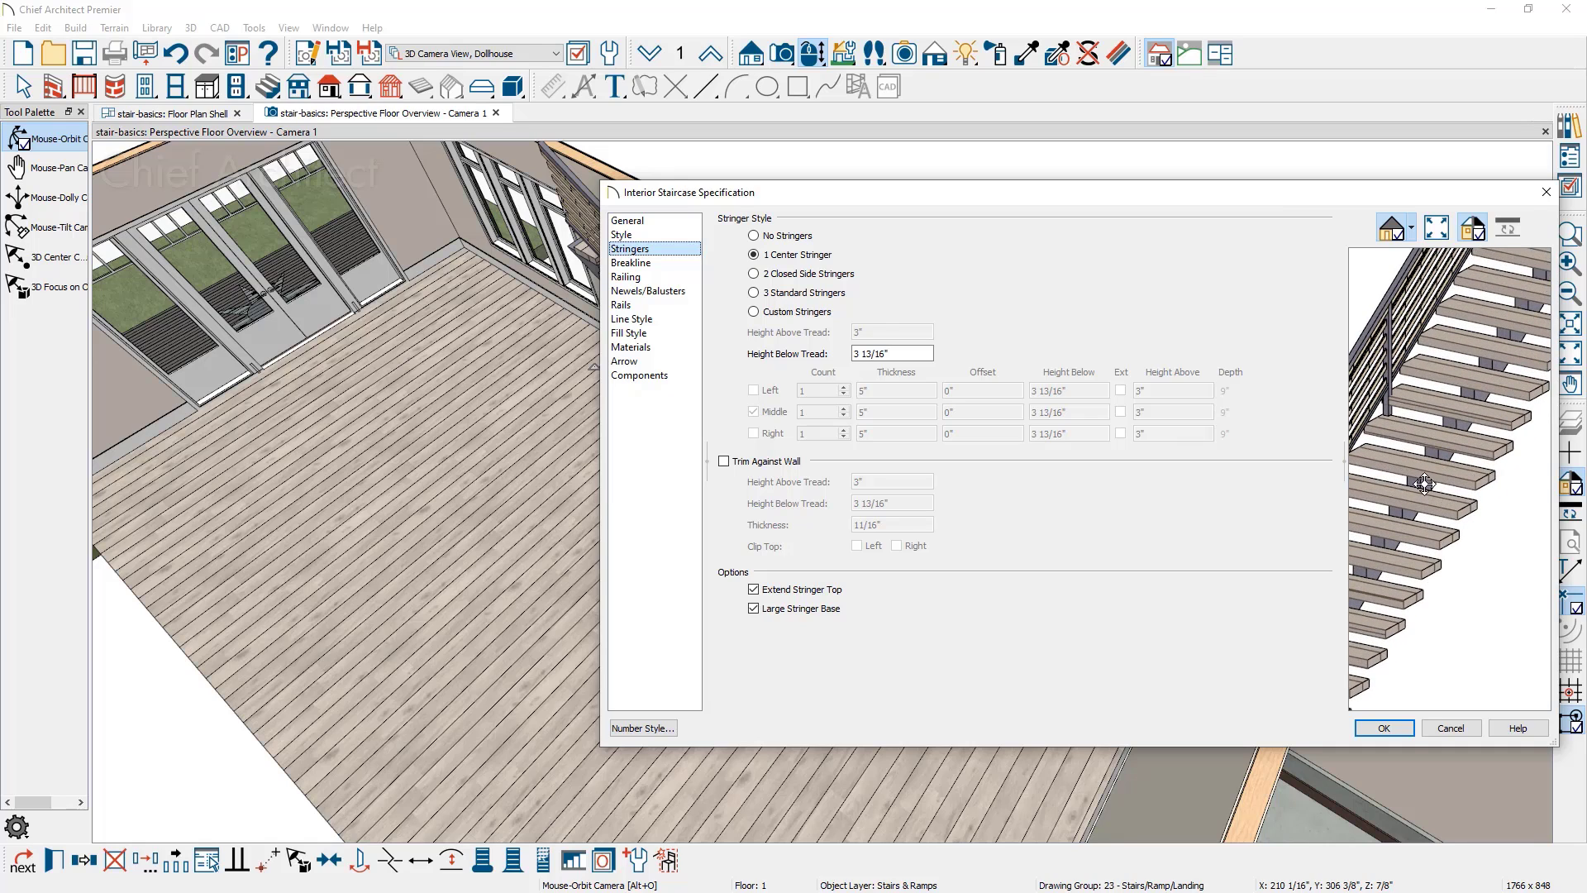
pyautogui.moveTo(1263, 203); pyautogui.dragTo(1177, 219)
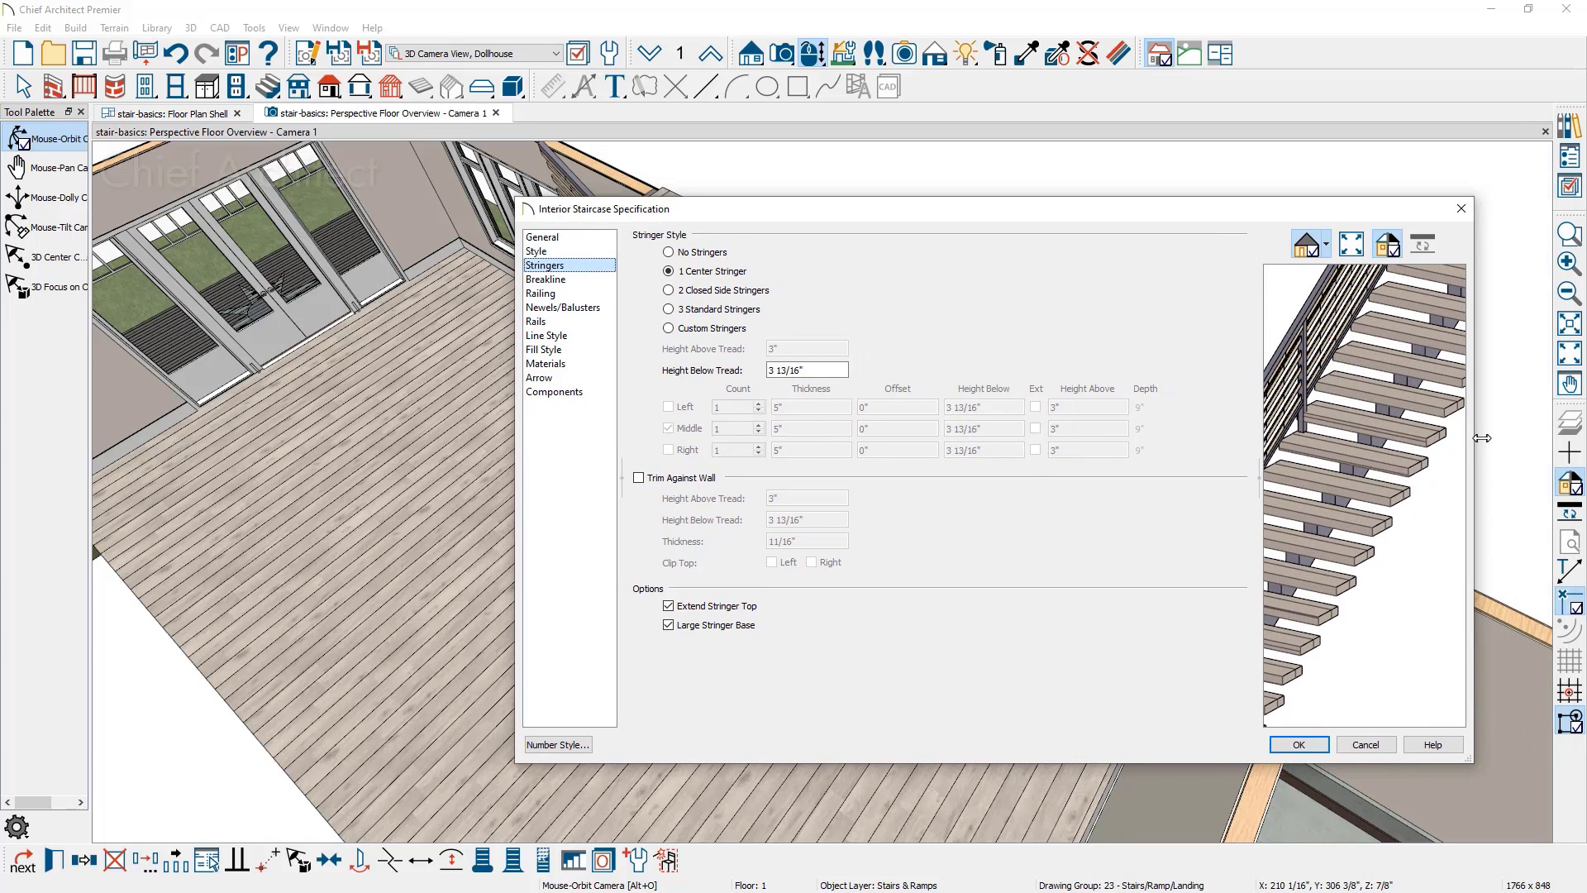
pyautogui.moveTo(1477, 450); pyautogui.dragTo(1553, 450)
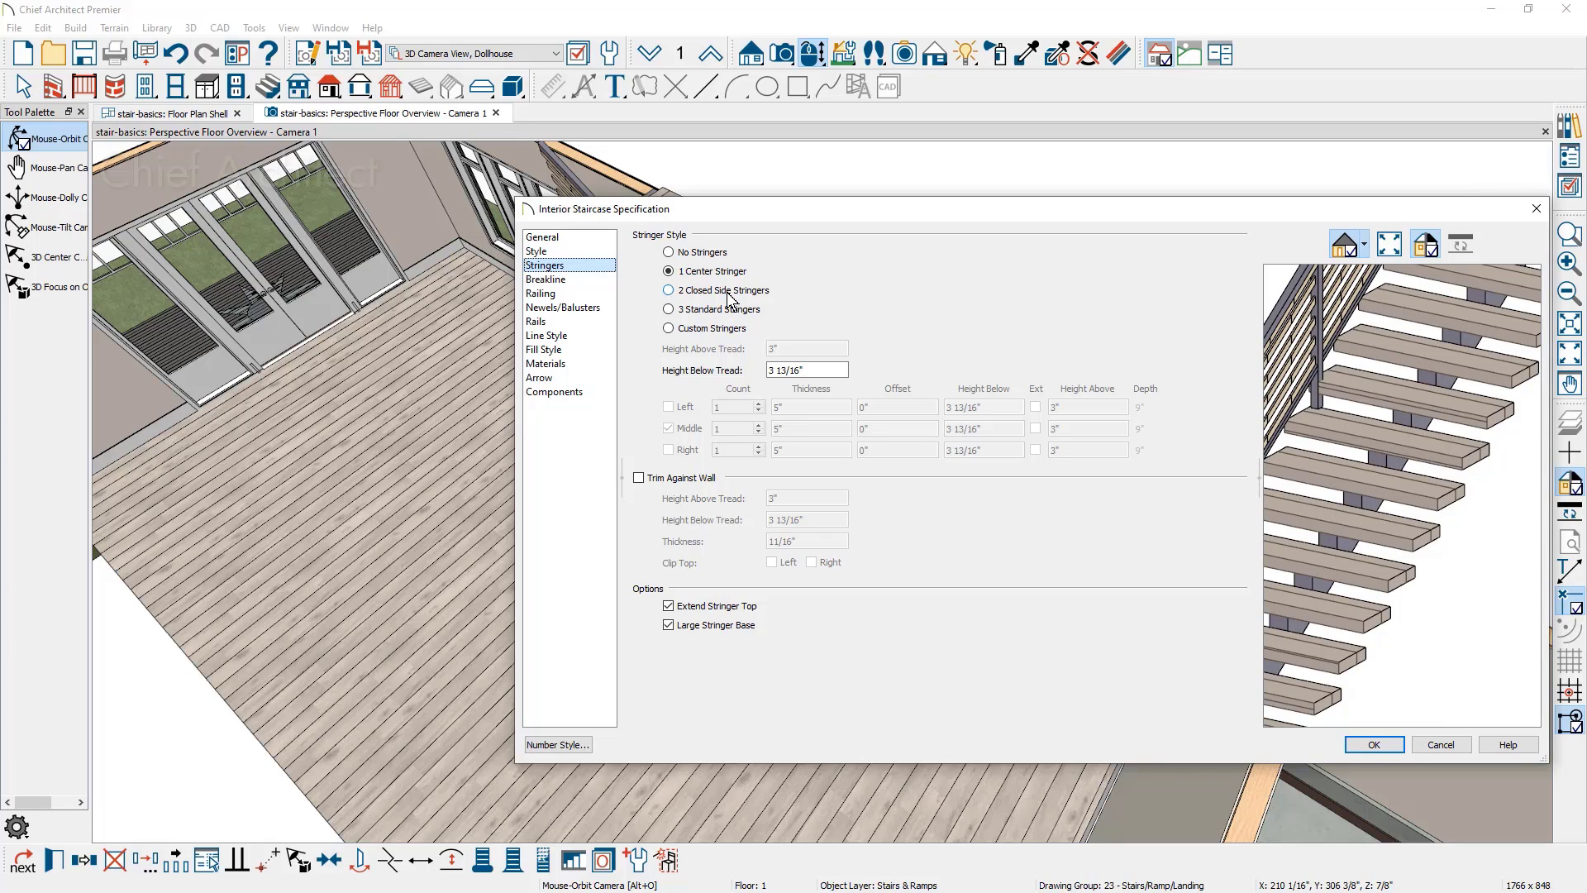
pyautogui.click(716, 331)
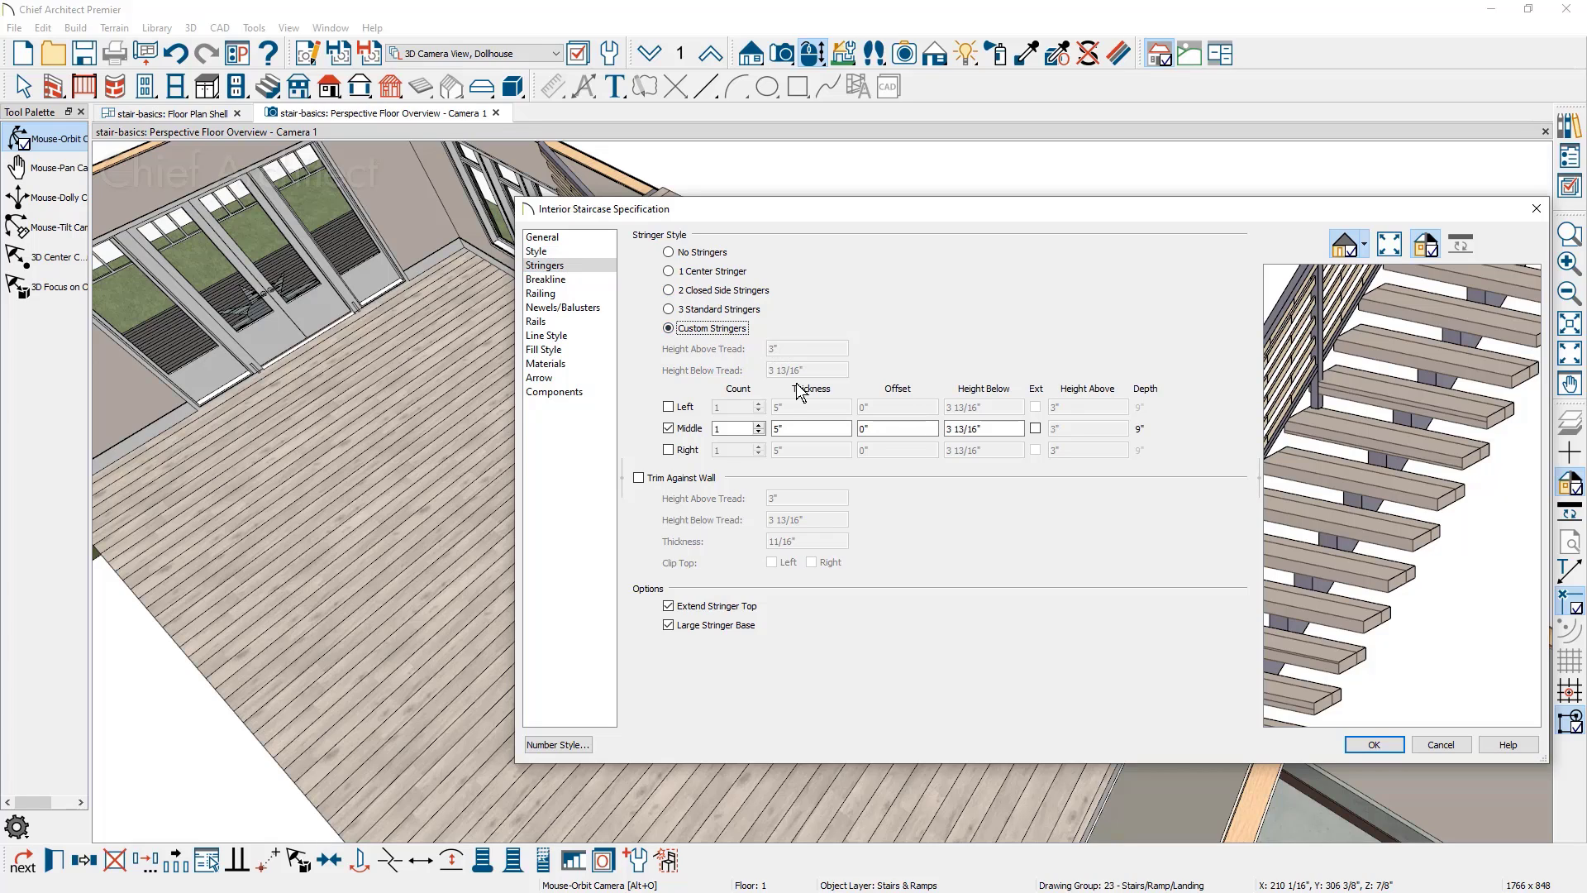
pyautogui.click(759, 424)
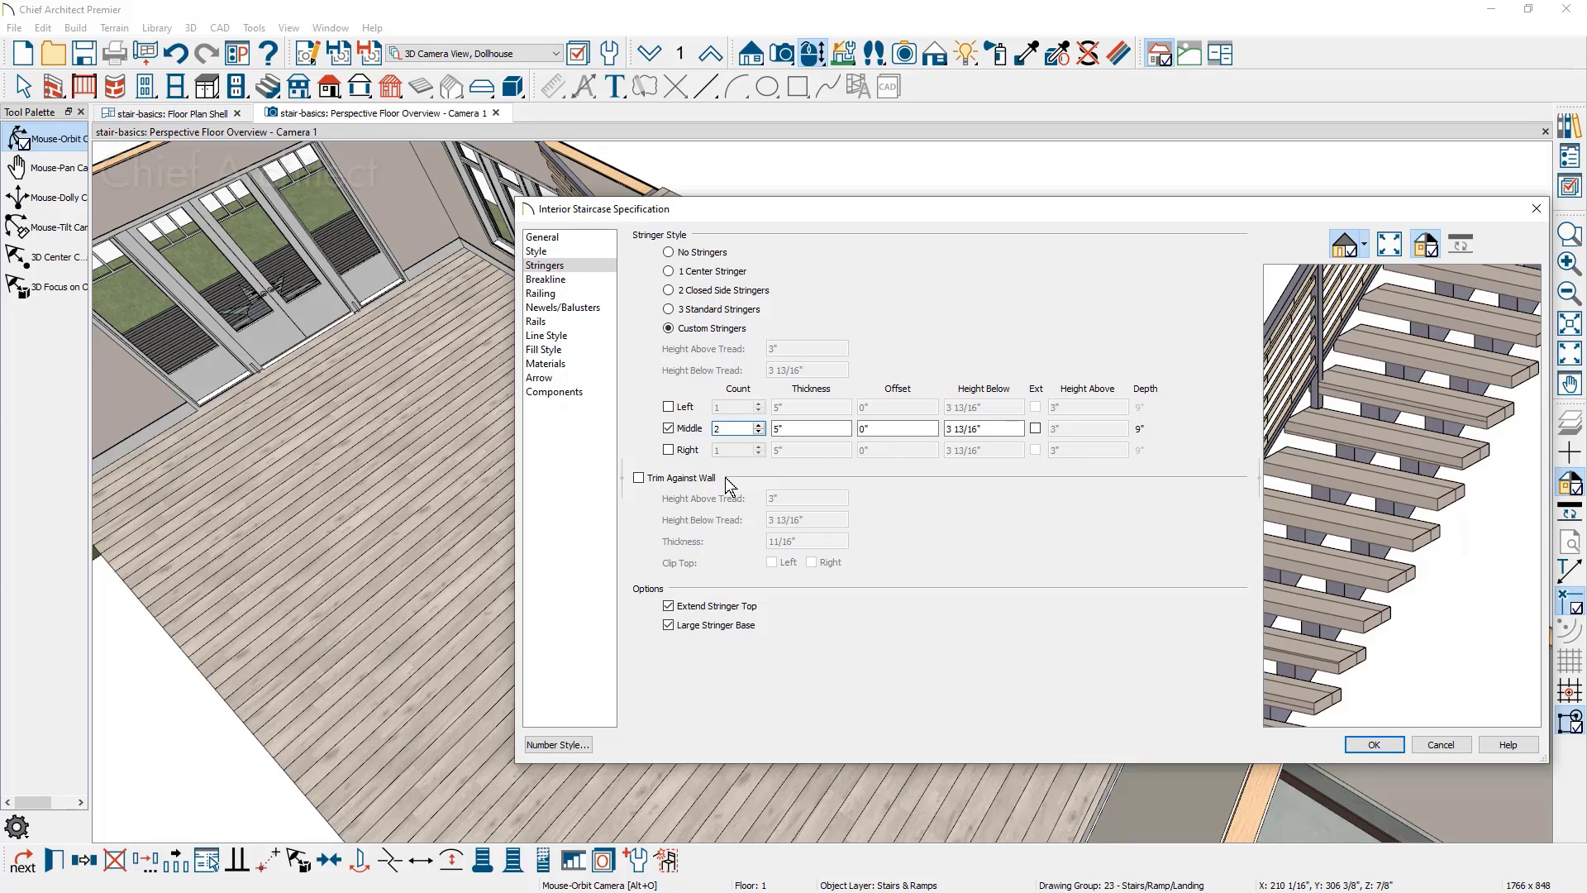
pyautogui.click(575, 281)
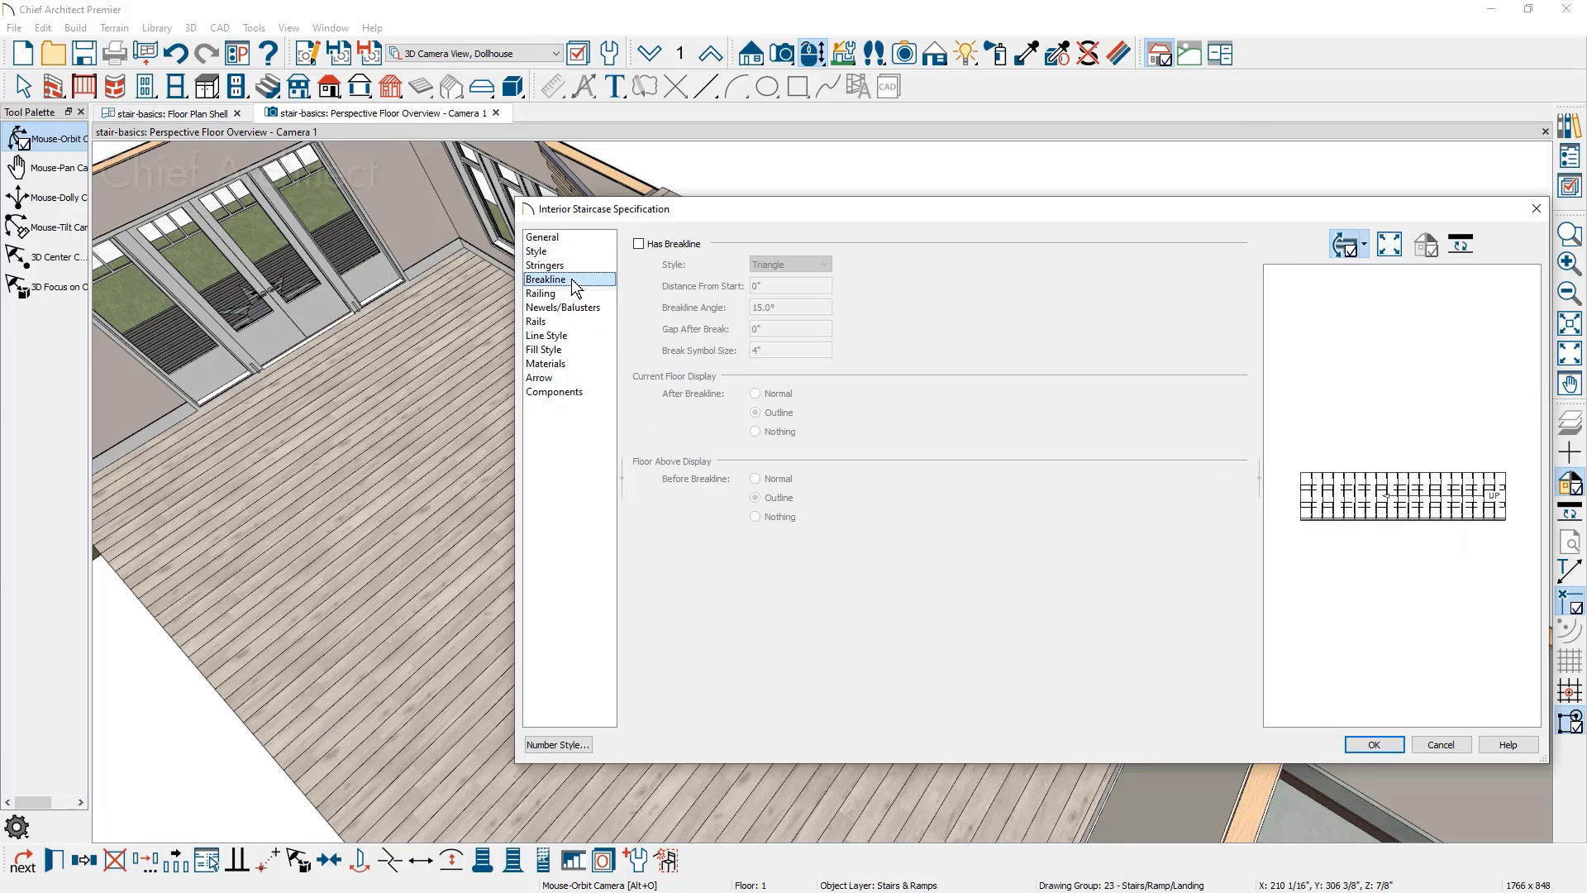
pyautogui.click(638, 245)
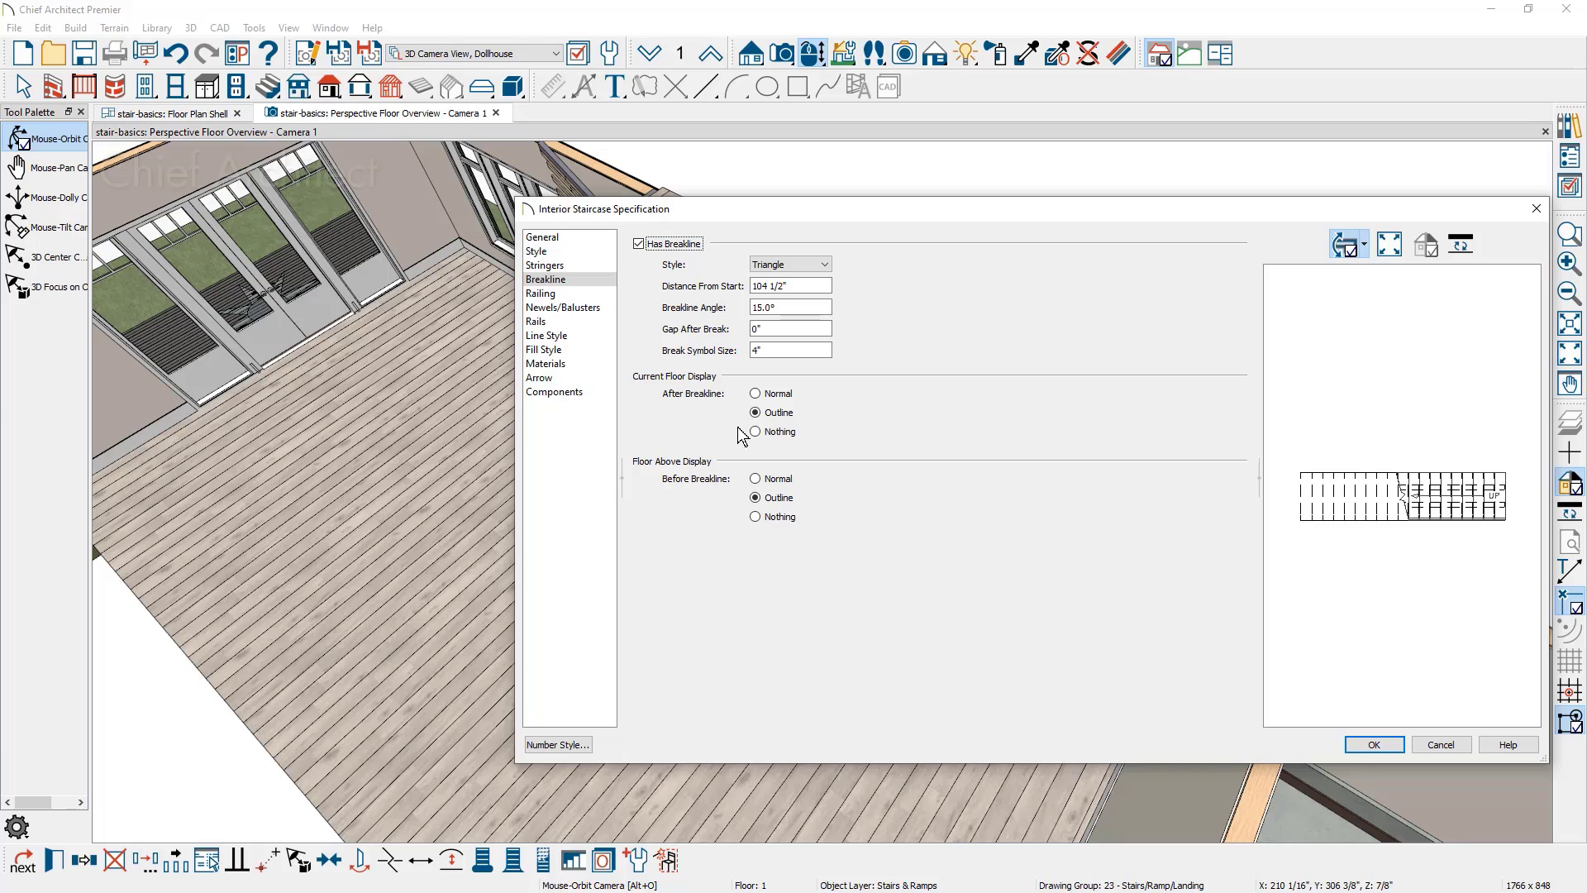
# Step: Try the right-side railing at wall and each railing style, and set the staircase's railing style to Balusters
pyautogui.click(595, 296)
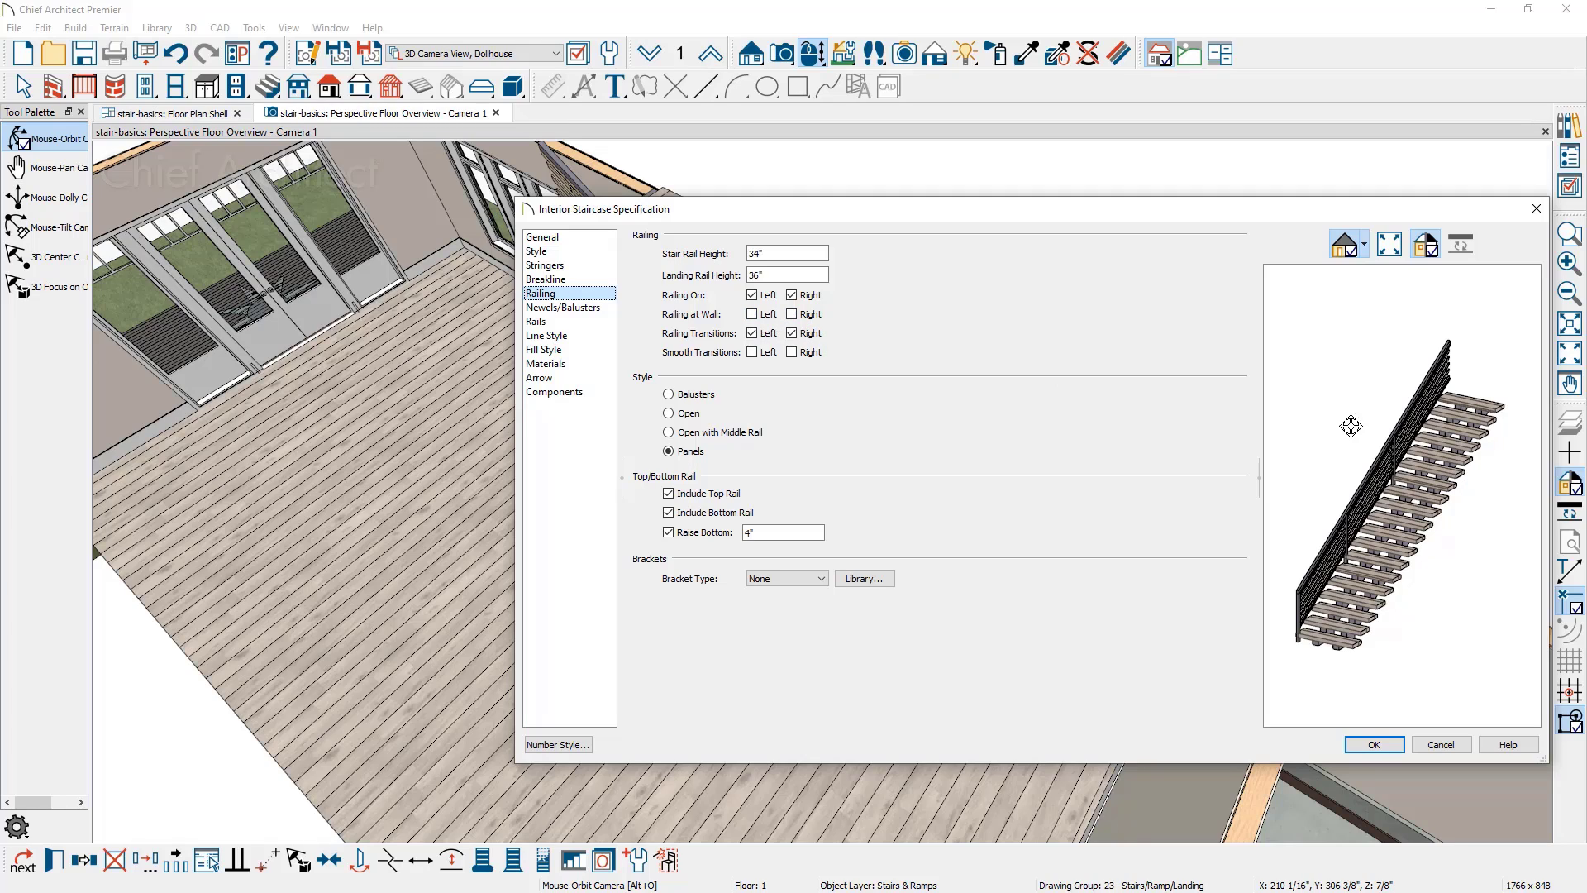
pyautogui.click(792, 314)
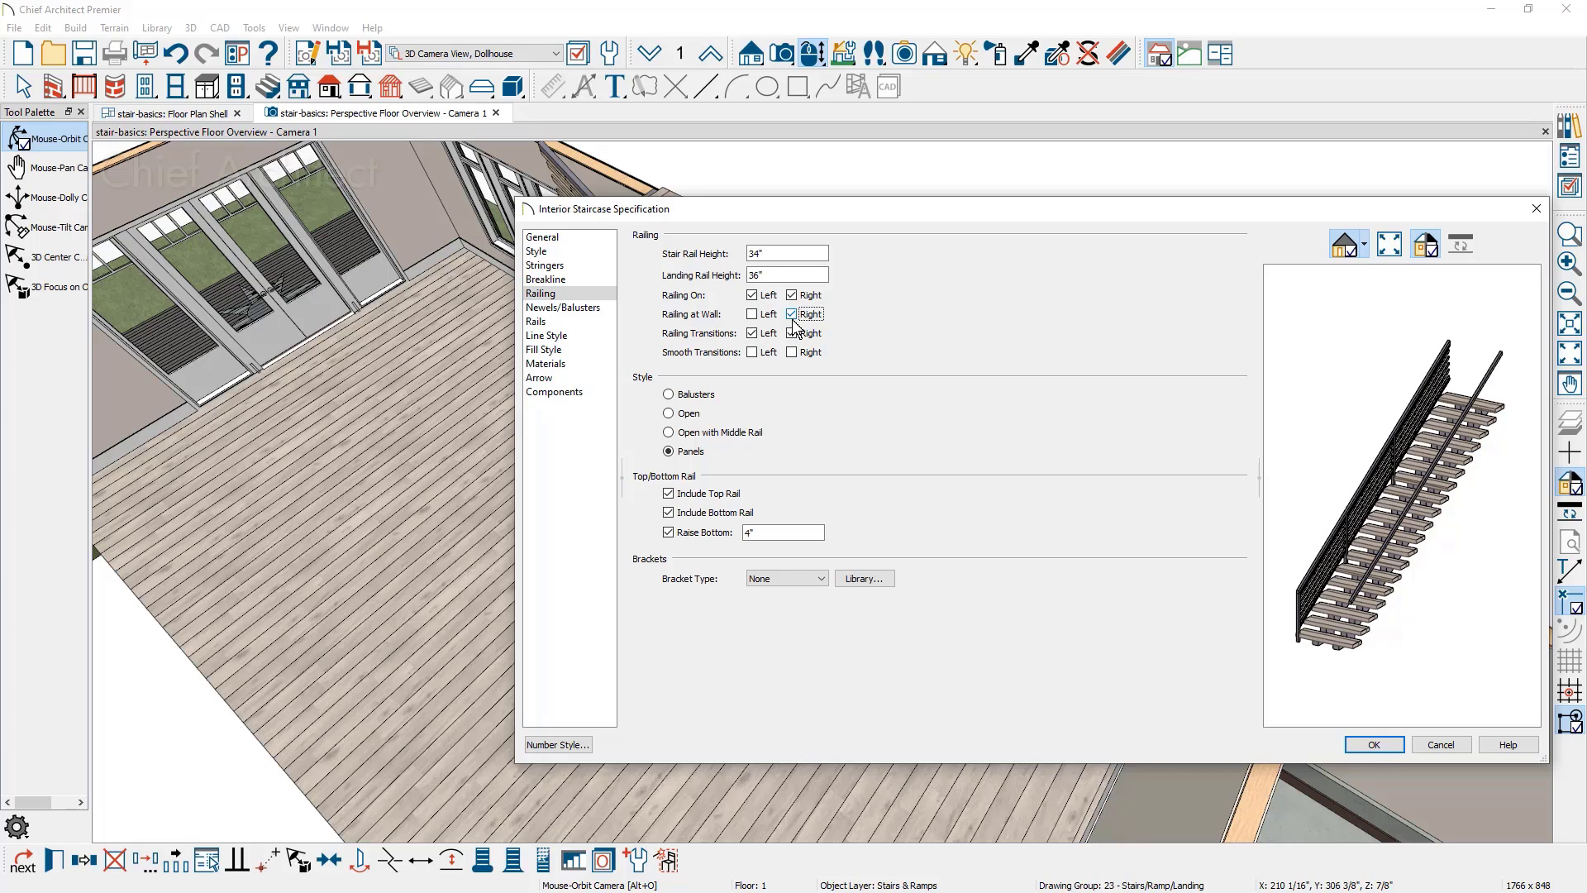
pyautogui.click(792, 315)
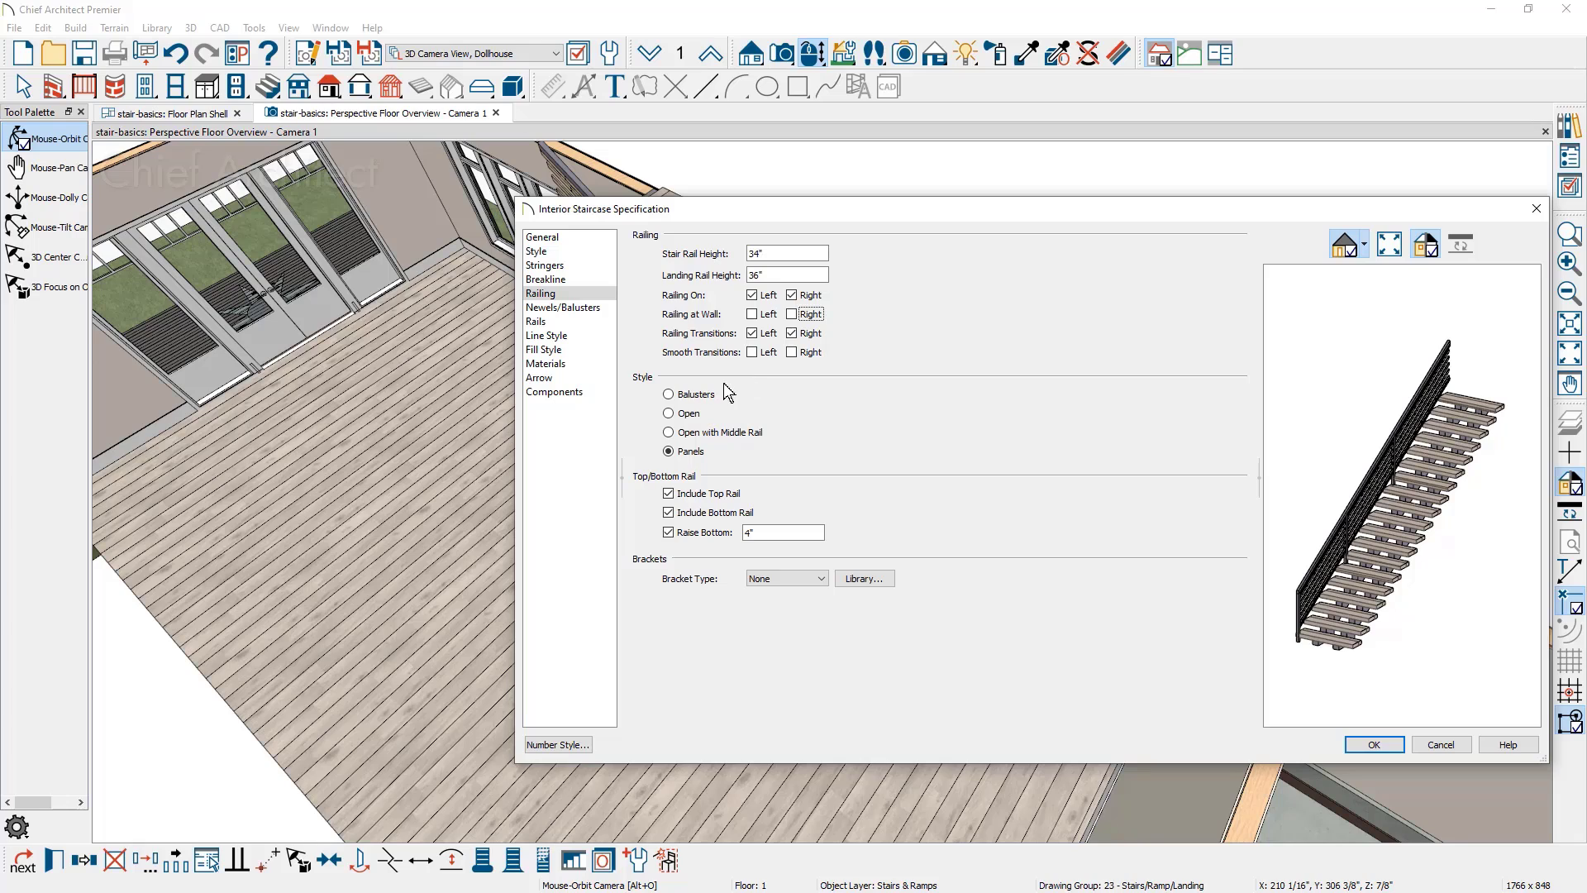
pyautogui.click(694, 396)
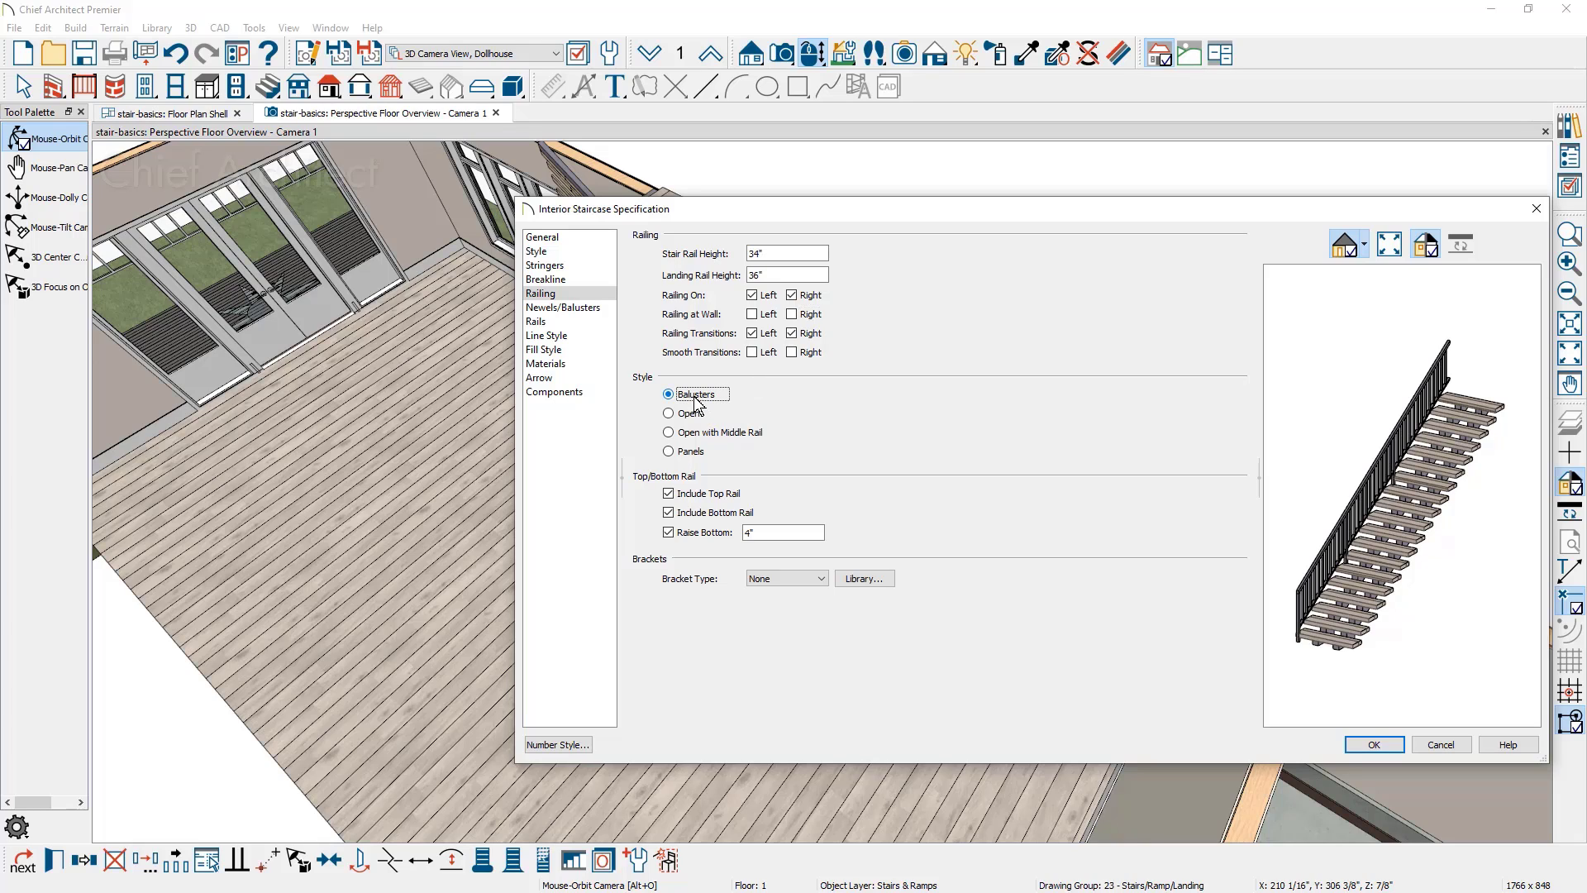
pyautogui.click(690, 413)
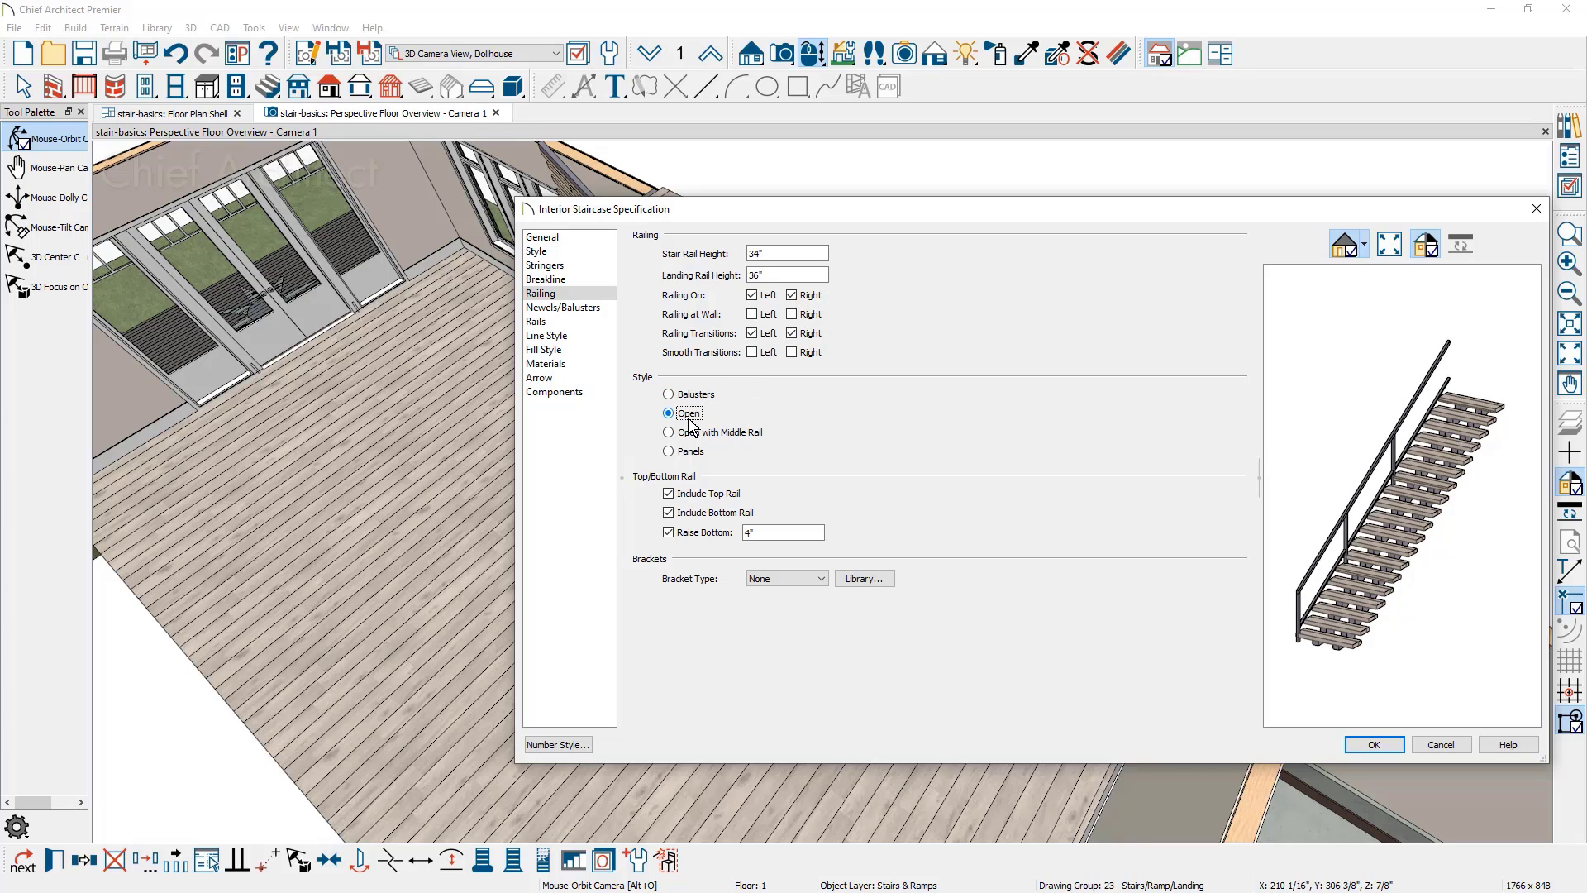
pyautogui.click(698, 438)
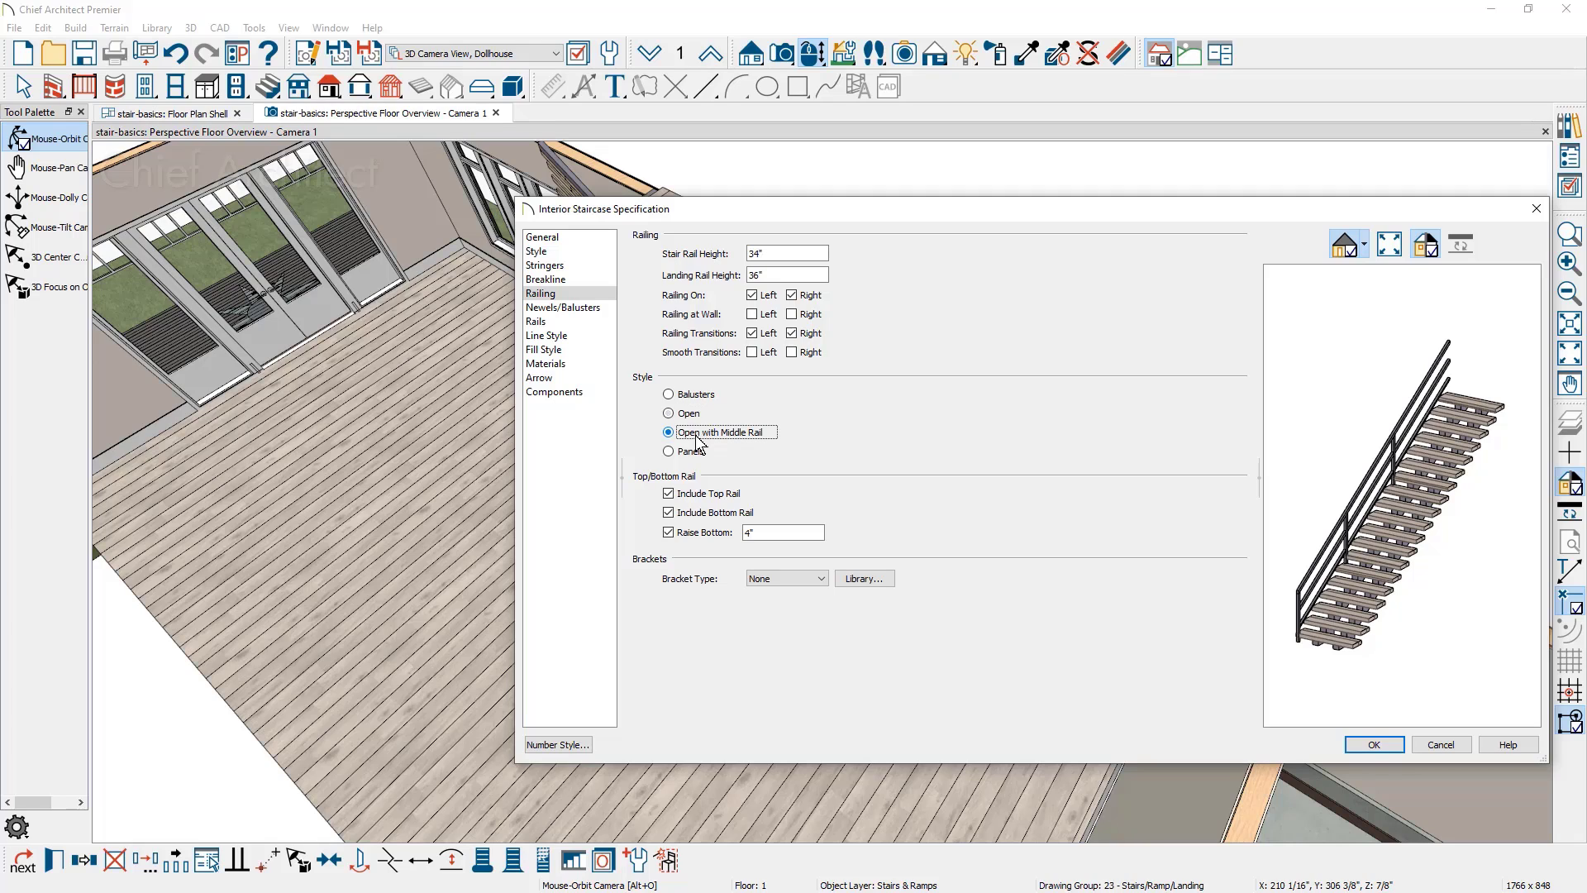
pyautogui.click(690, 454)
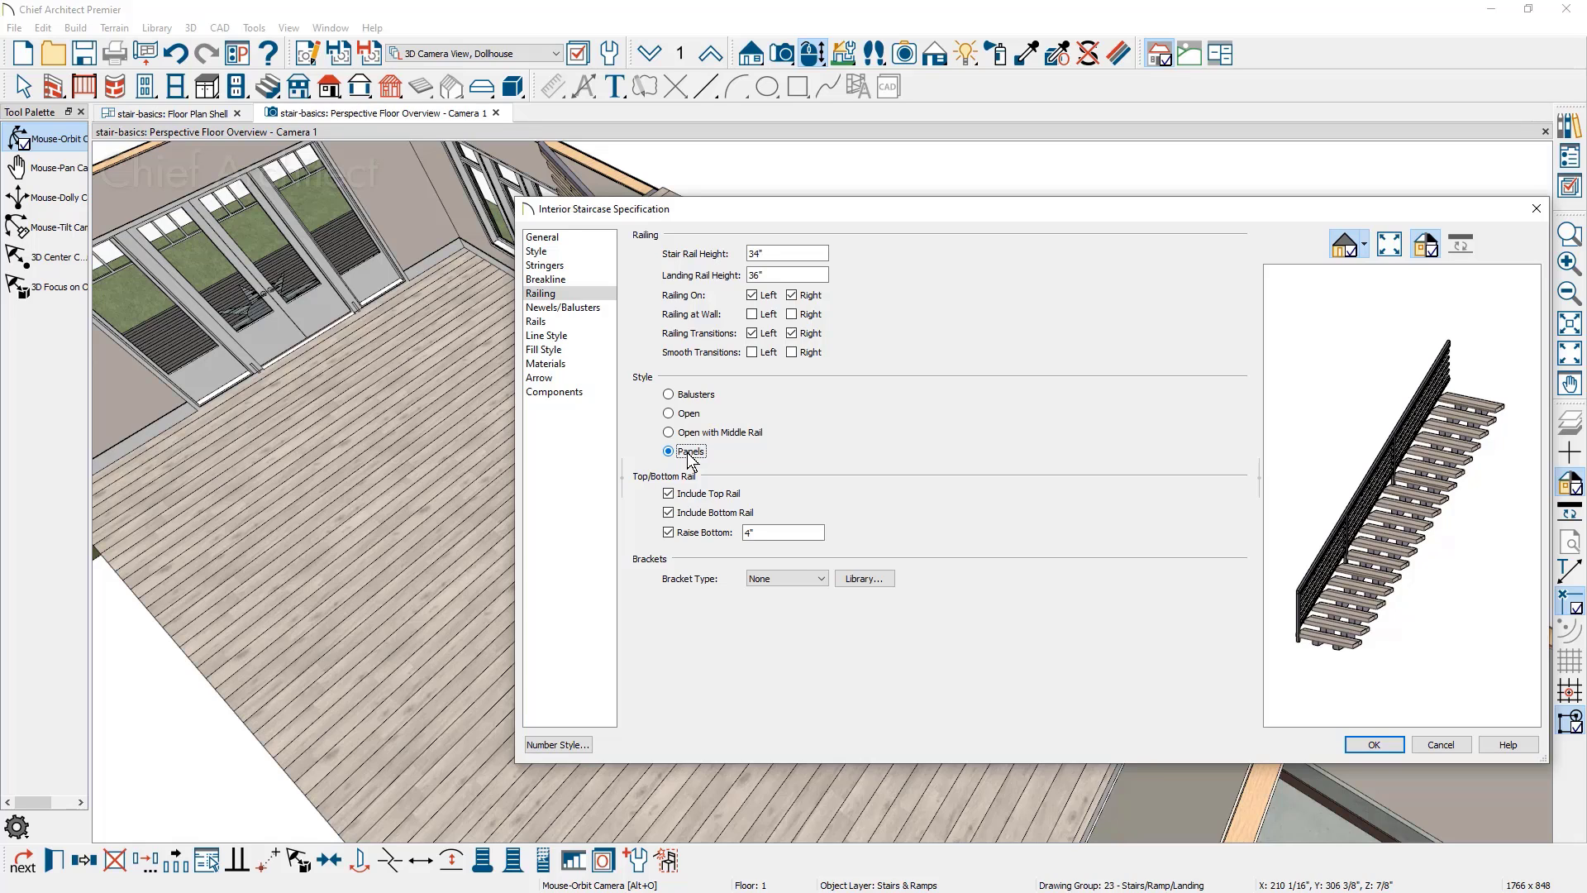
pyautogui.scroll(5, 1371, 502)
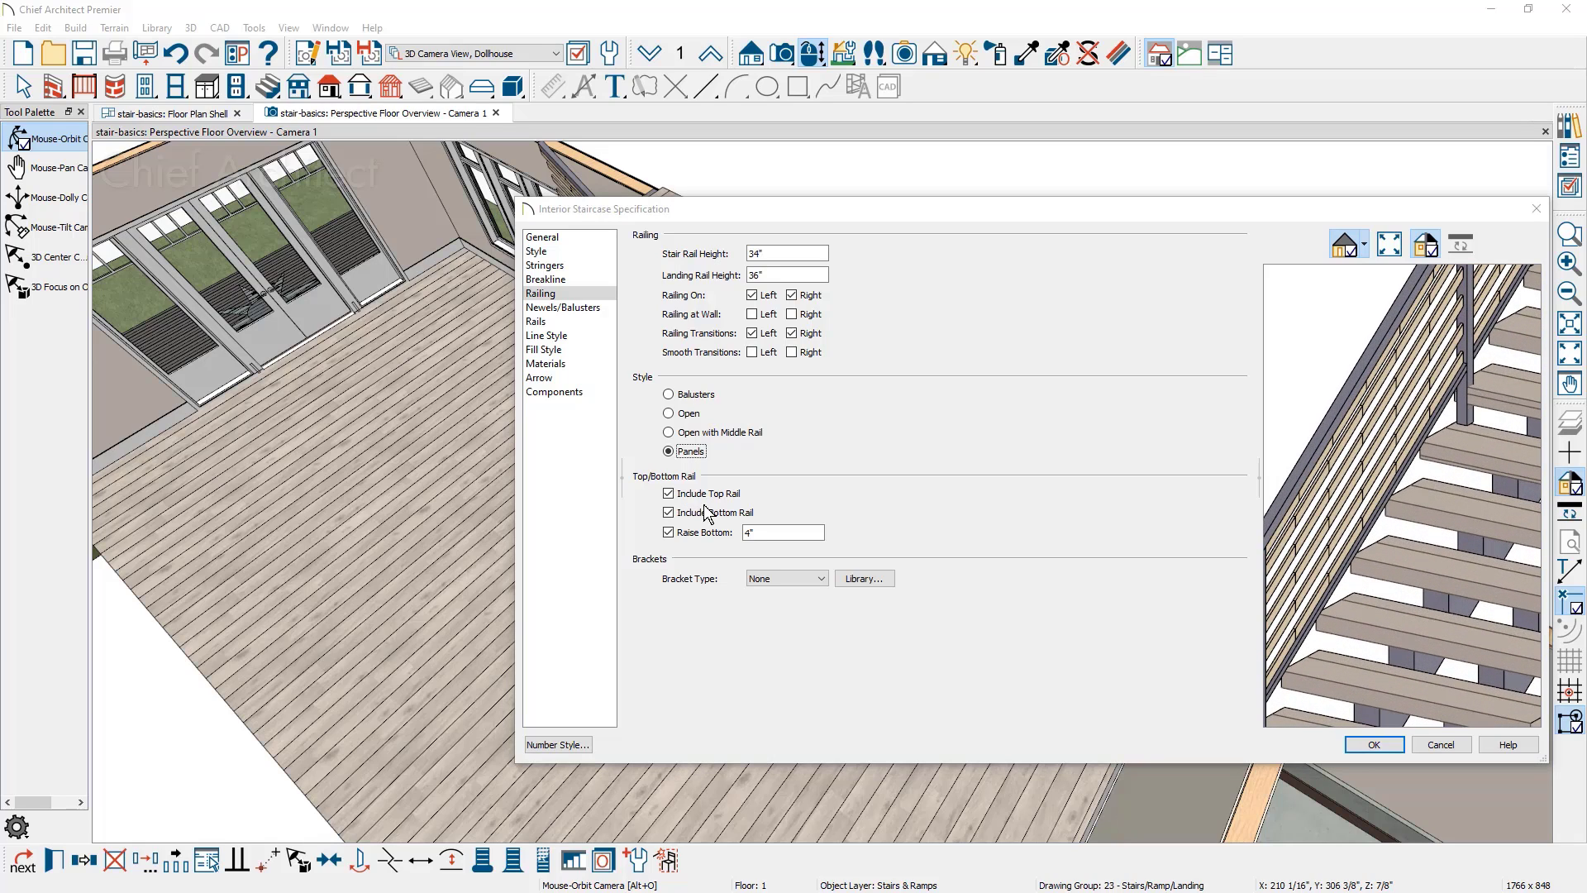
pyautogui.click(669, 394)
# Step: Try the baluster railing without its top rail and without its bottom rail, including each one again
pyautogui.click(677, 494)
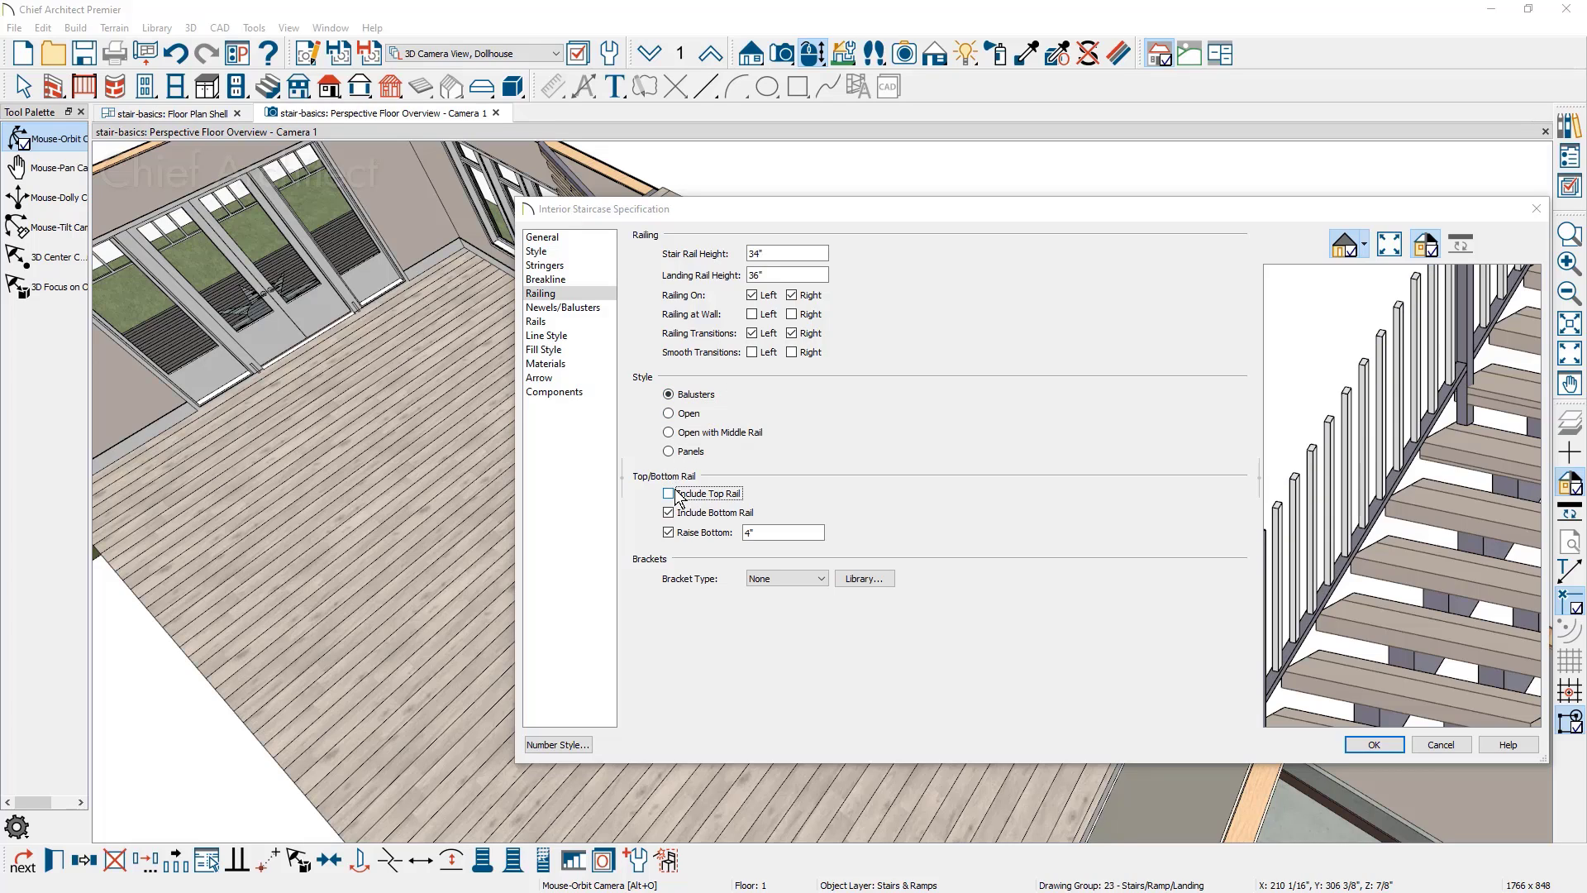
pyautogui.click(669, 493)
pyautogui.click(671, 514)
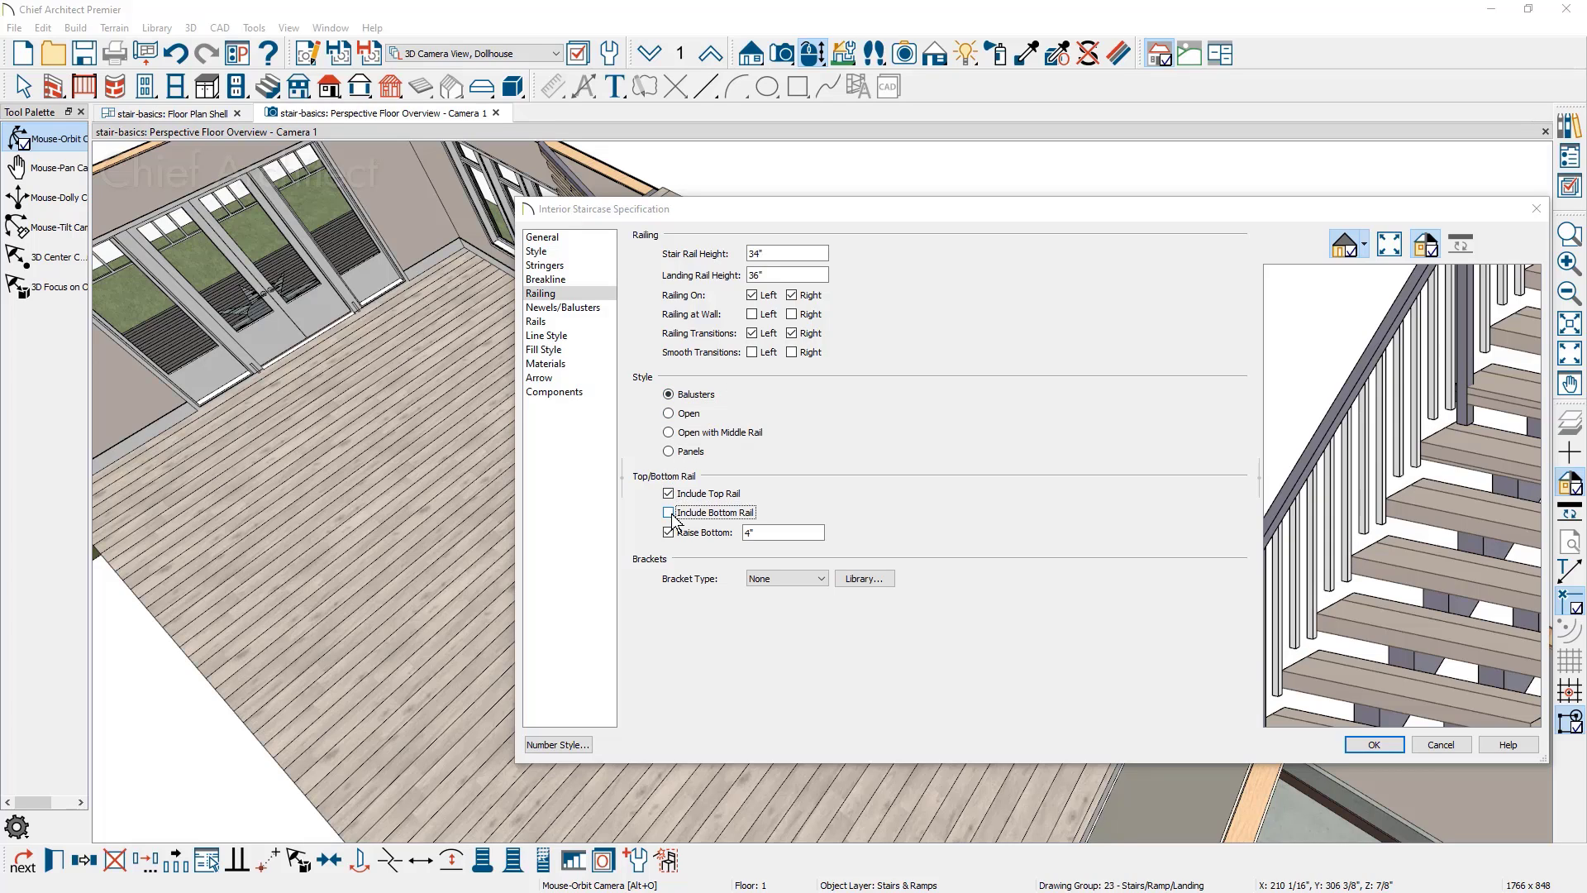
pyautogui.click(669, 513)
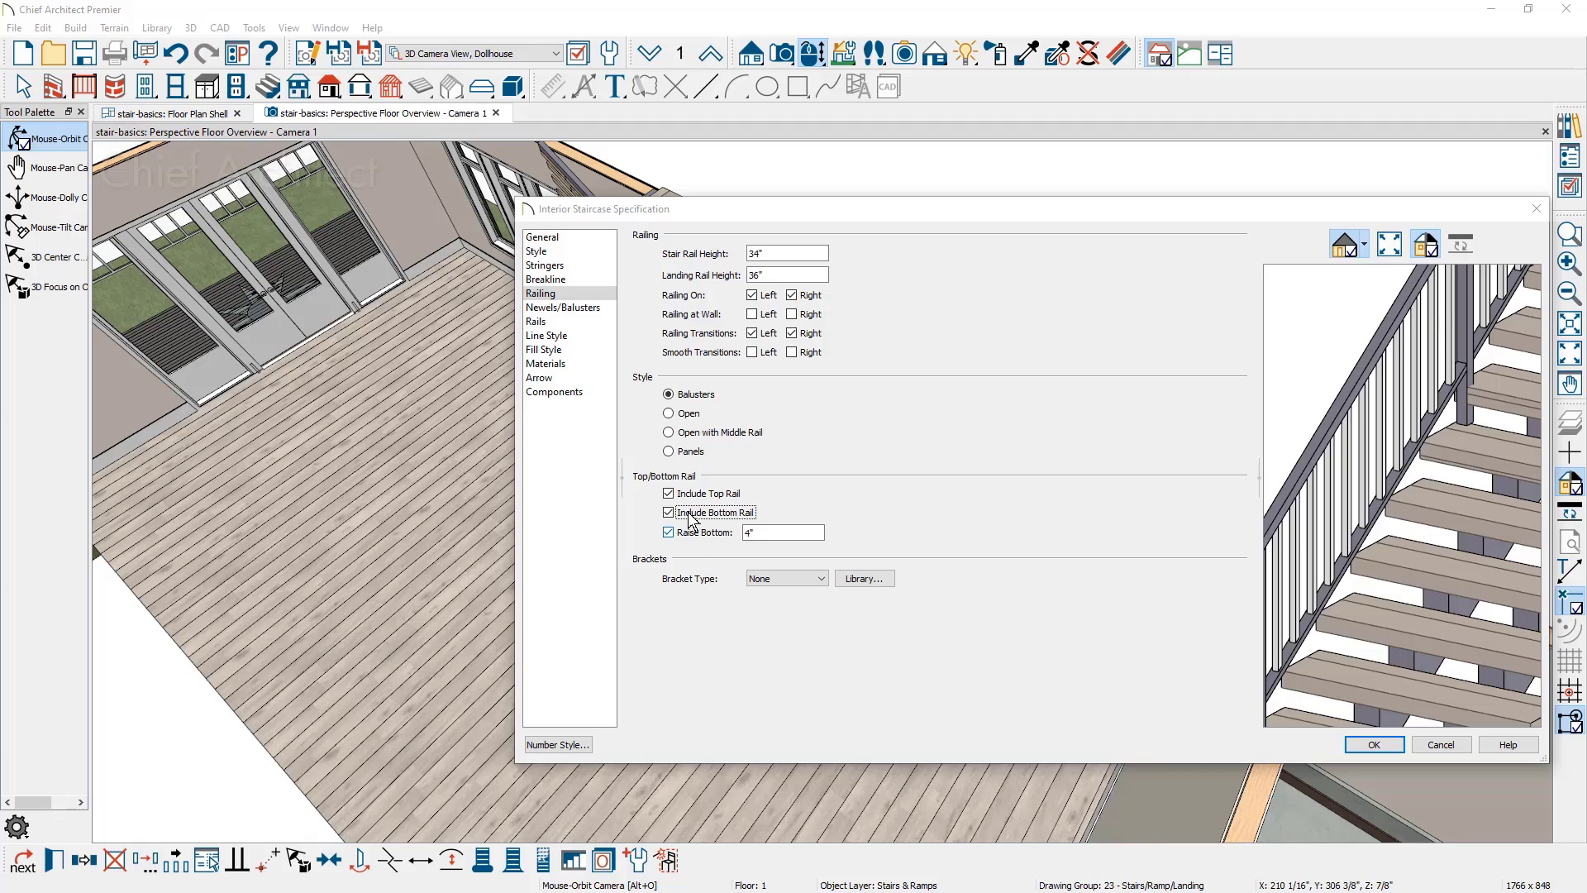
# Step: Turn off the railing's plan display defaults, enable drawing of newels and balusters, and accept the rail fill style with 50% transparency
pyautogui.click(606, 312)
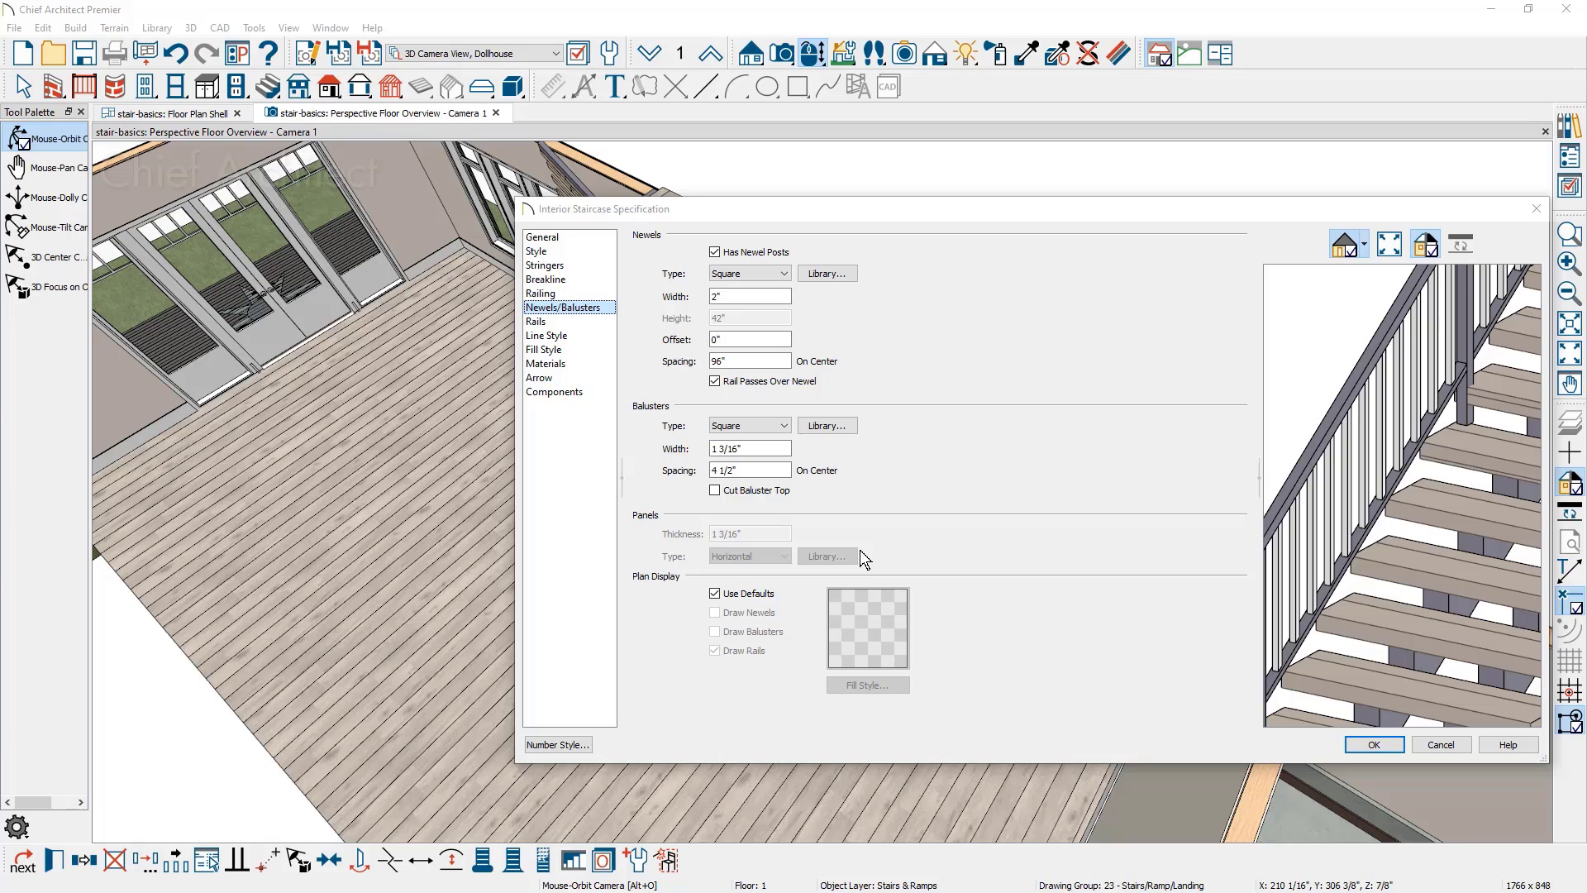
pyautogui.click(741, 593)
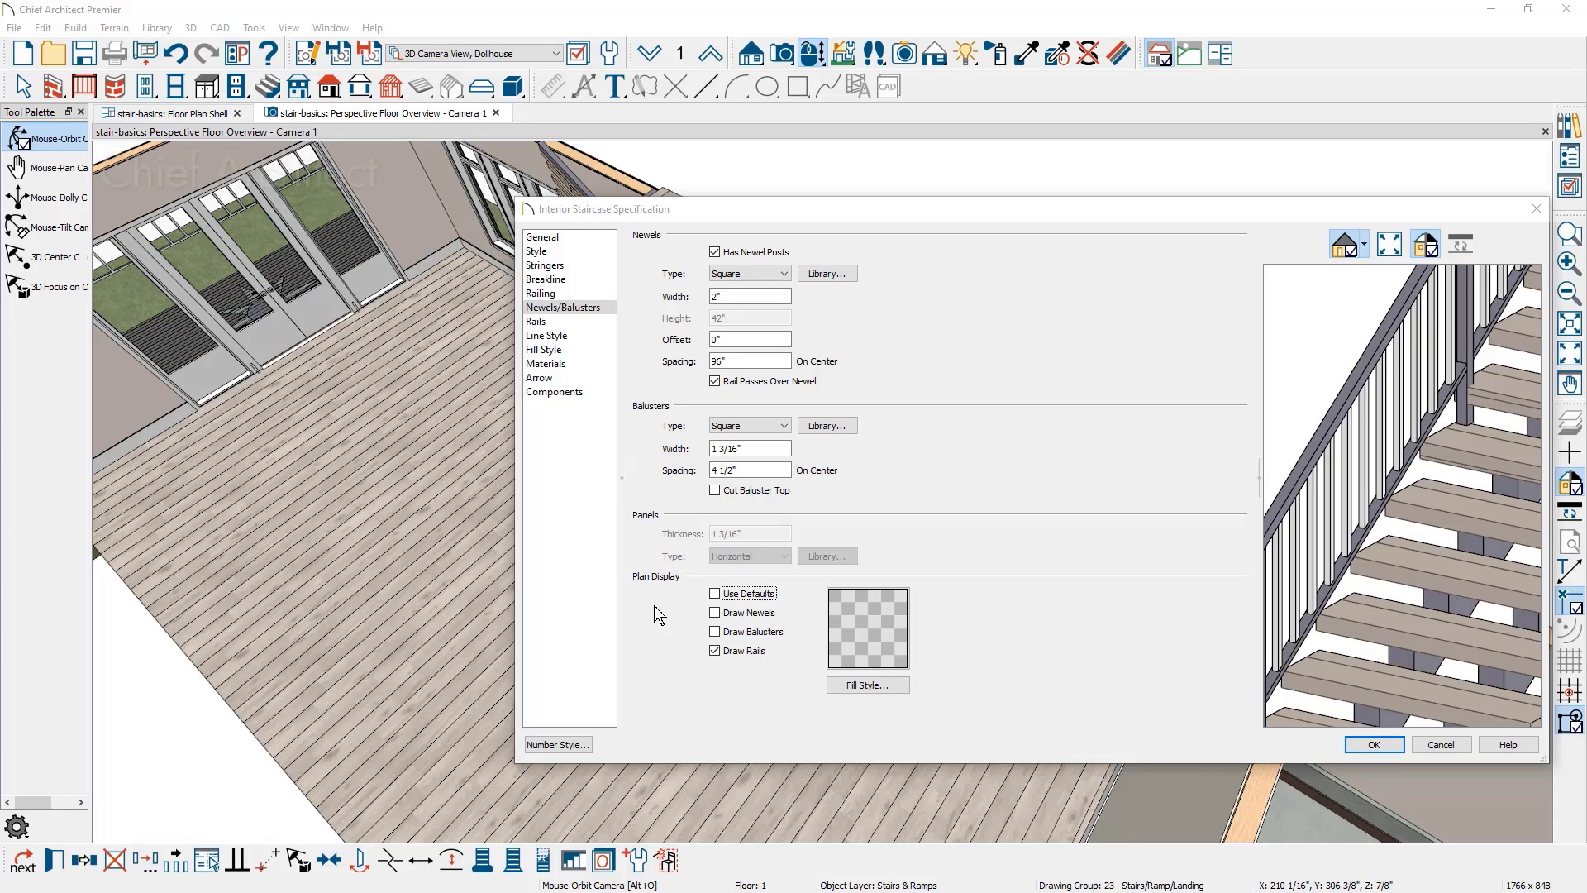
pyautogui.click(715, 613)
pyautogui.click(716, 632)
pyautogui.click(881, 687)
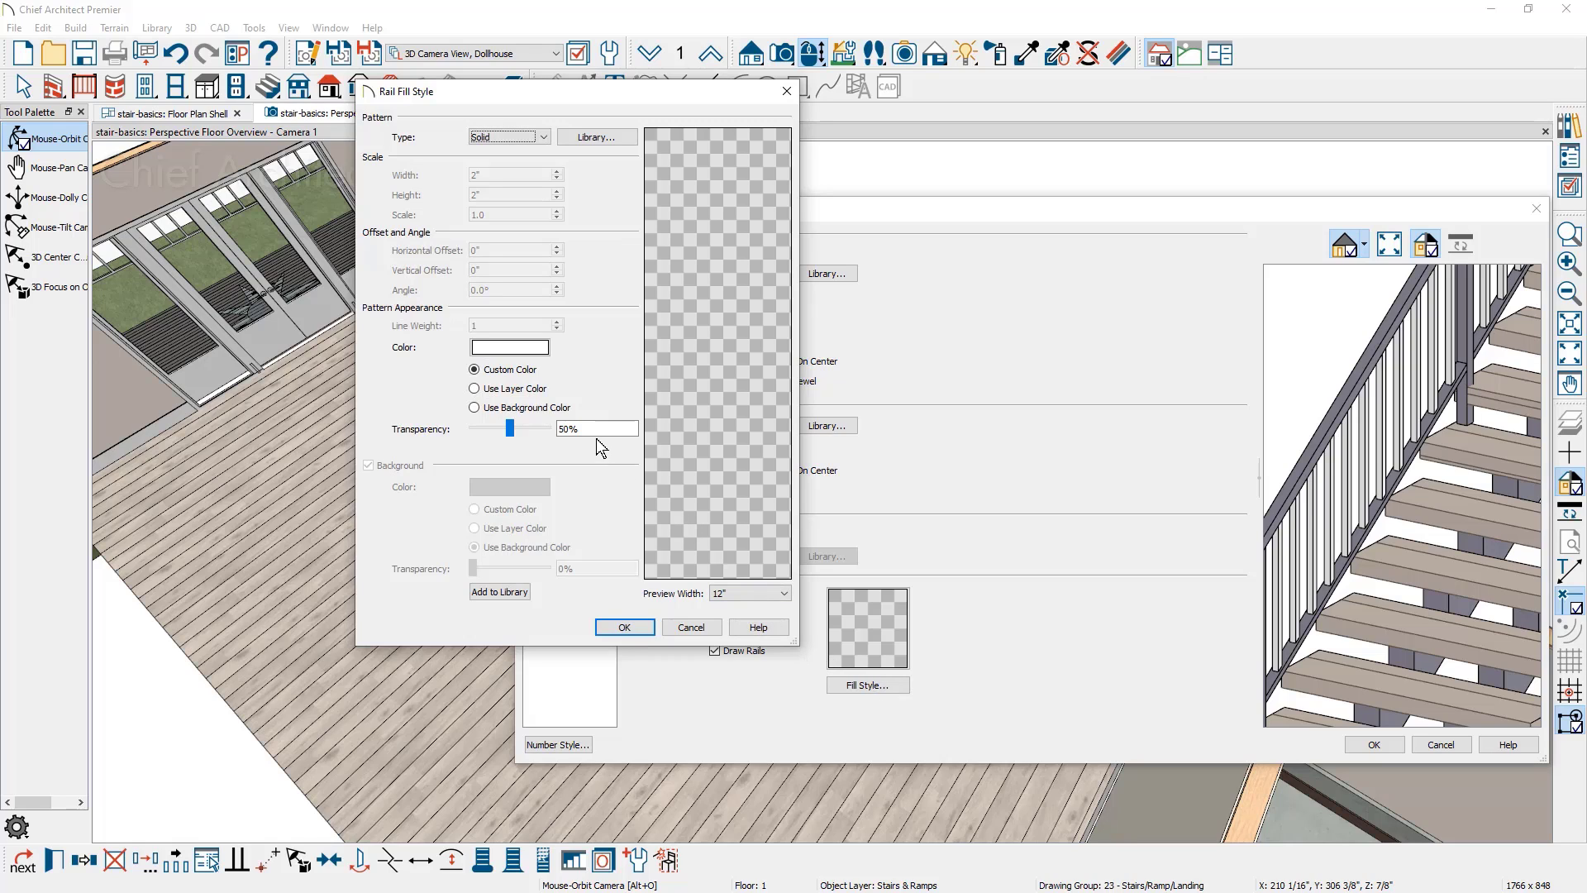
pyautogui.click(616, 629)
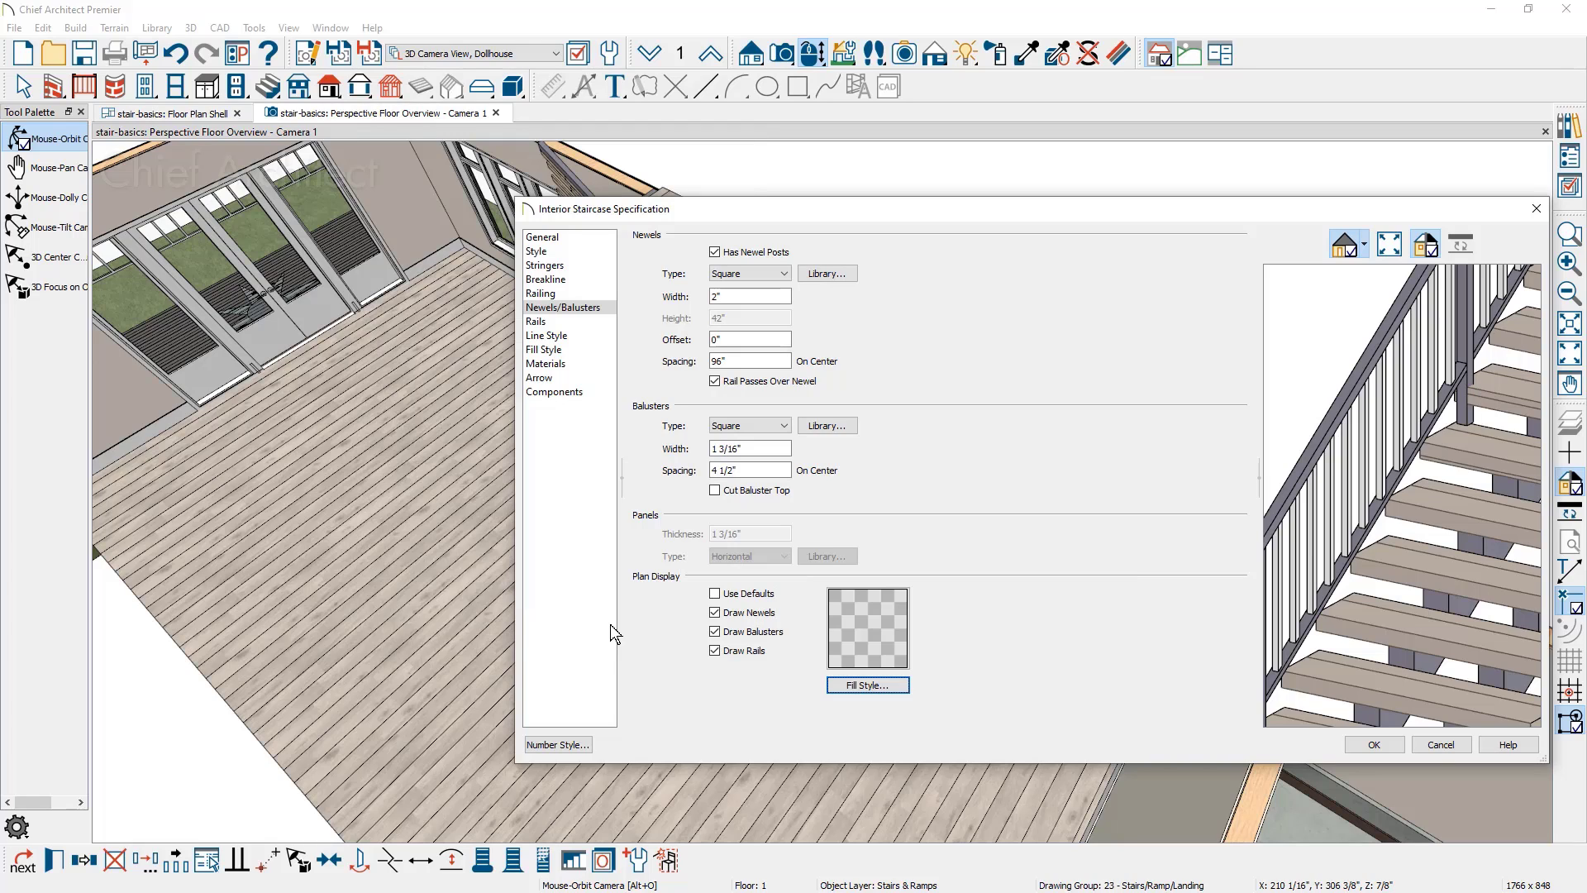
# Step: Review the staircase's rail profiles, line style, fill style and arrow settings, and accept the specification
pyautogui.click(576, 321)
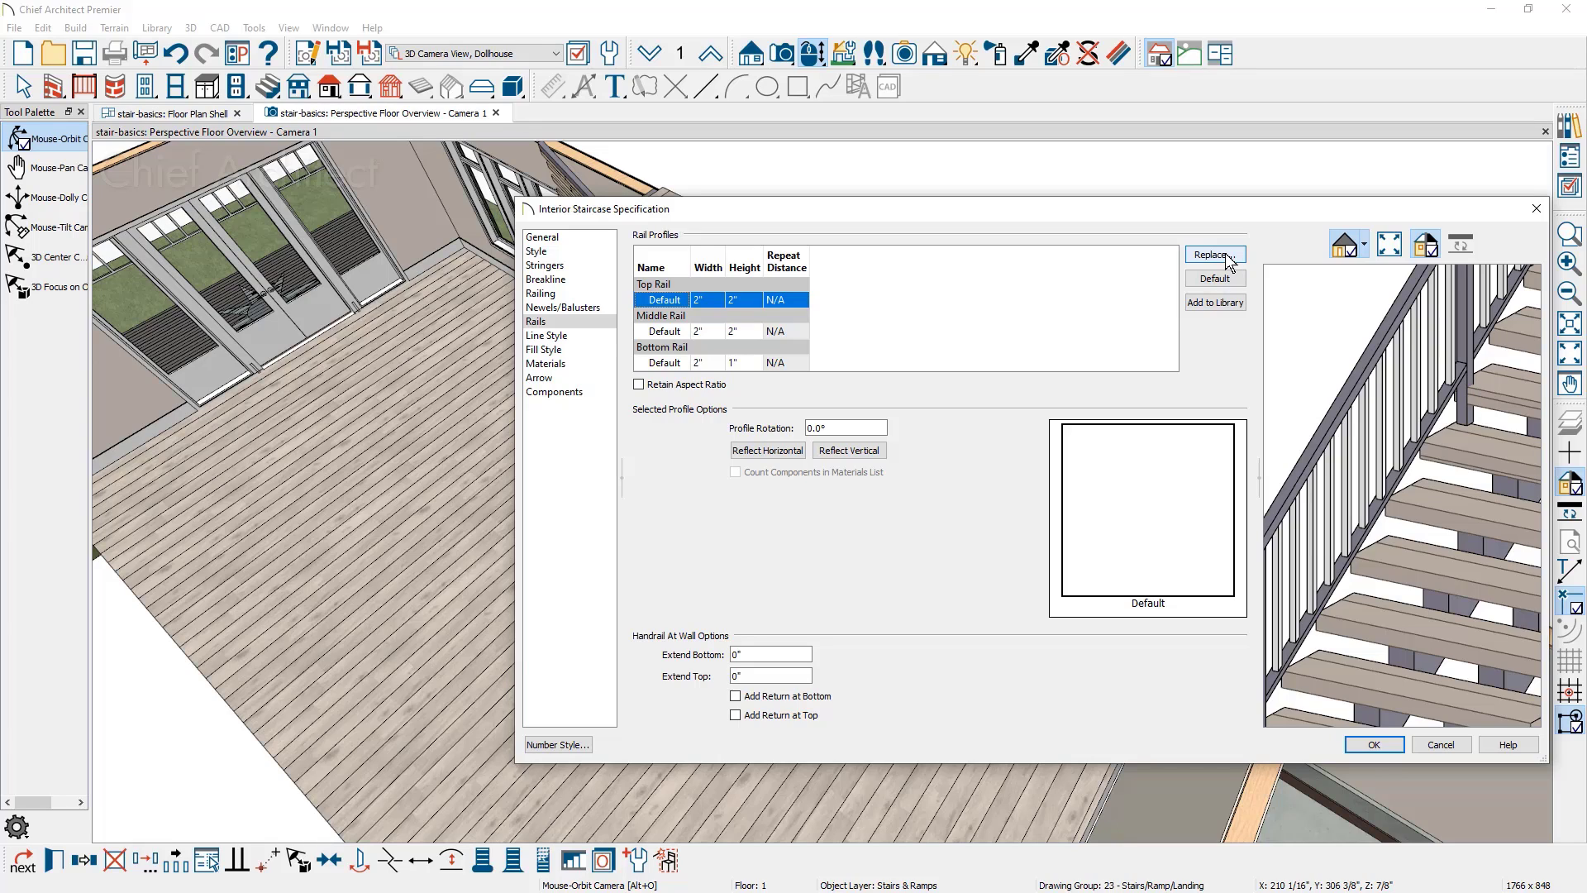
pyautogui.click(582, 339)
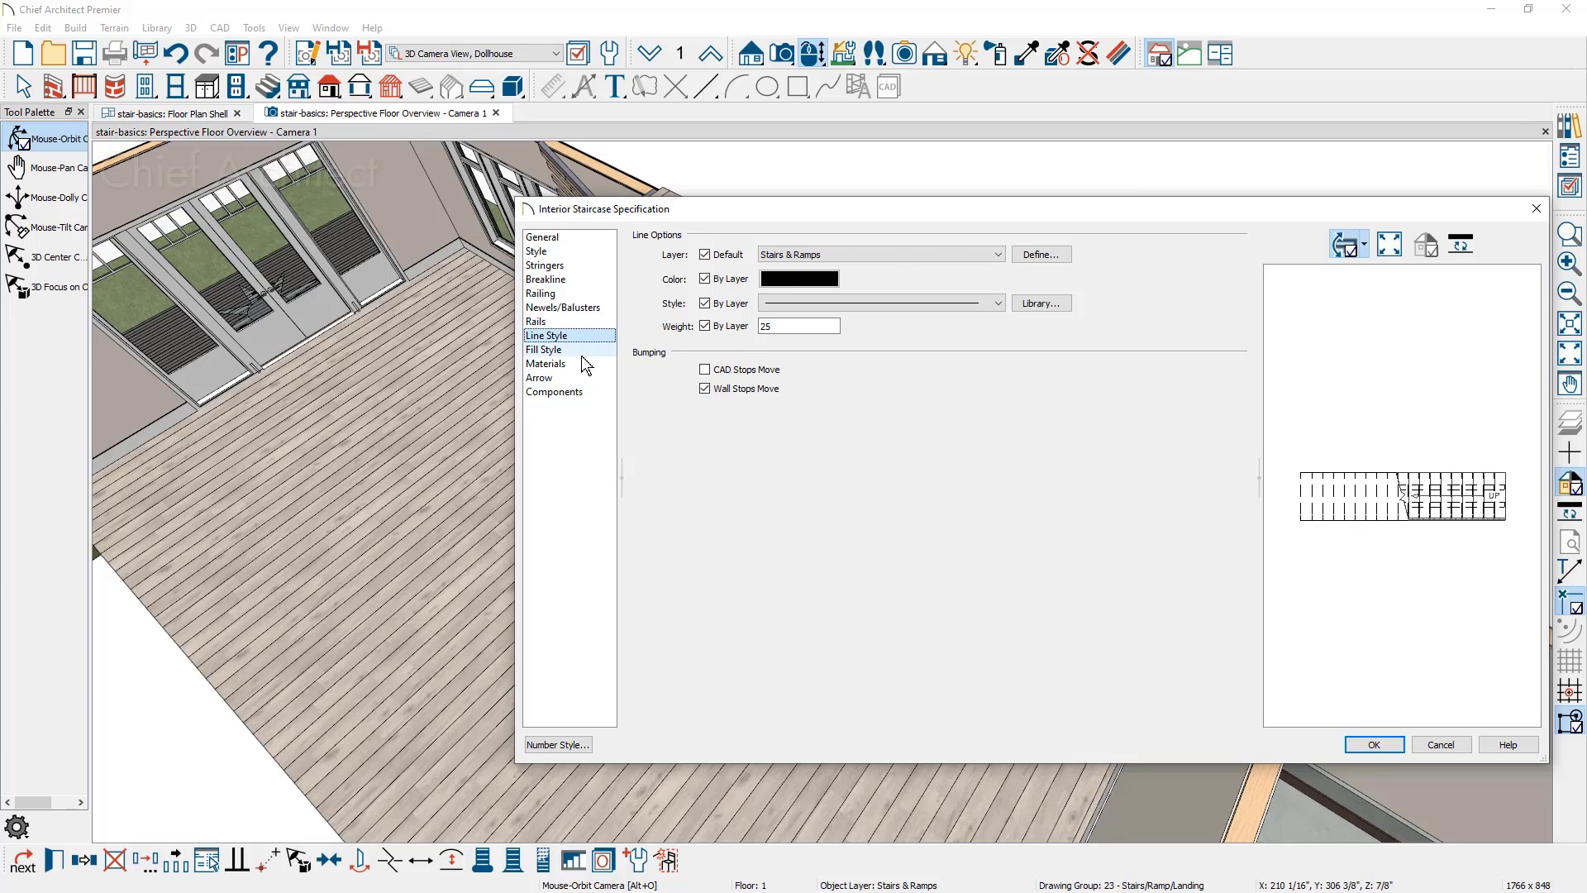
pyautogui.click(584, 350)
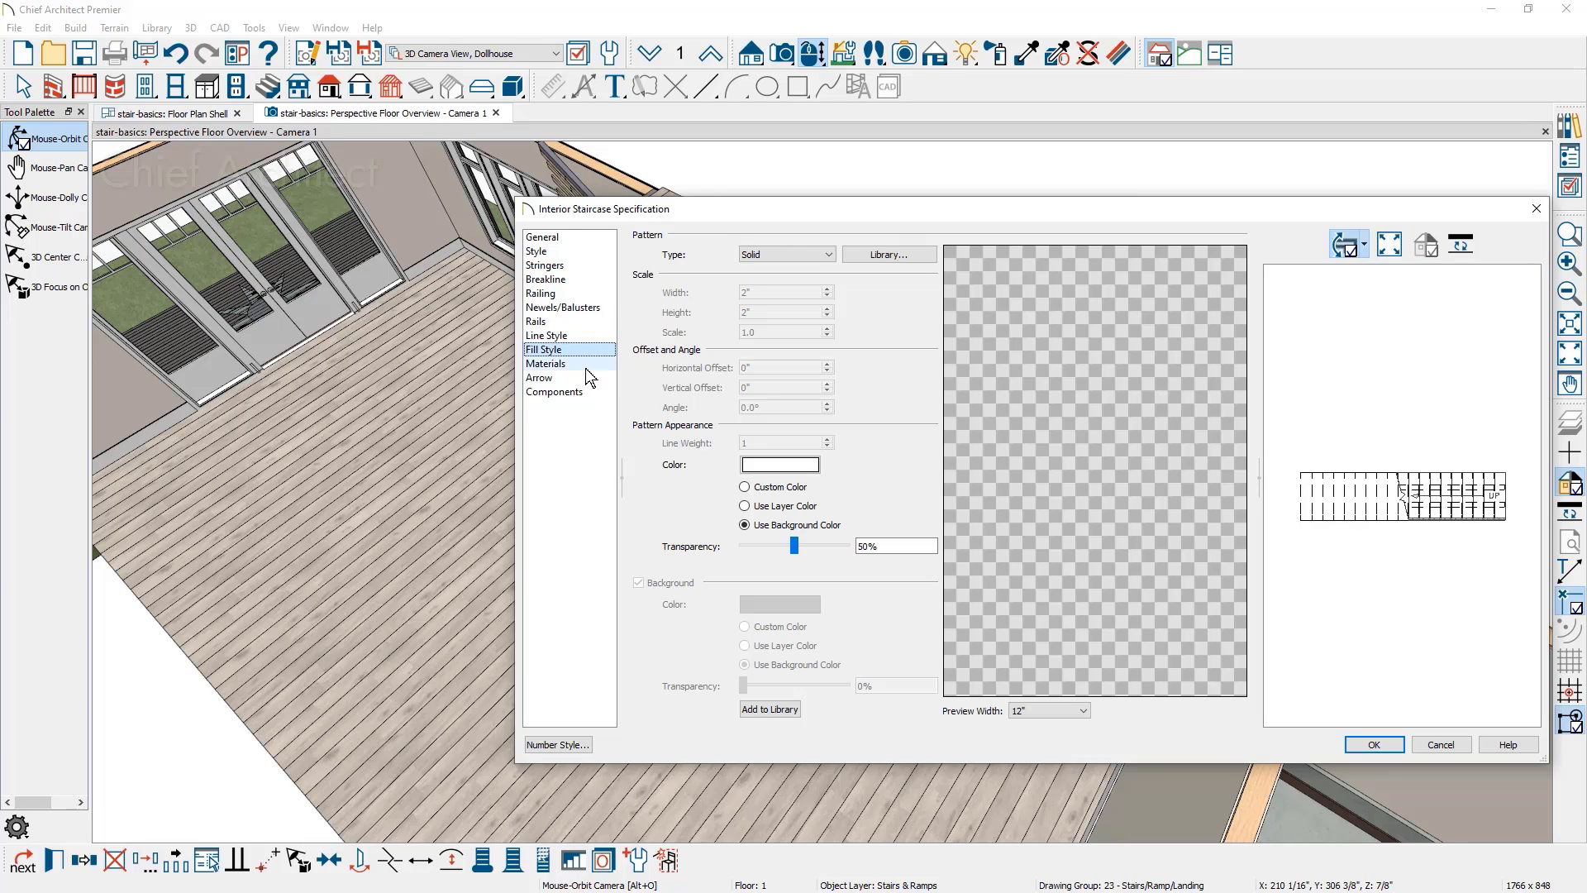
pyautogui.click(584, 377)
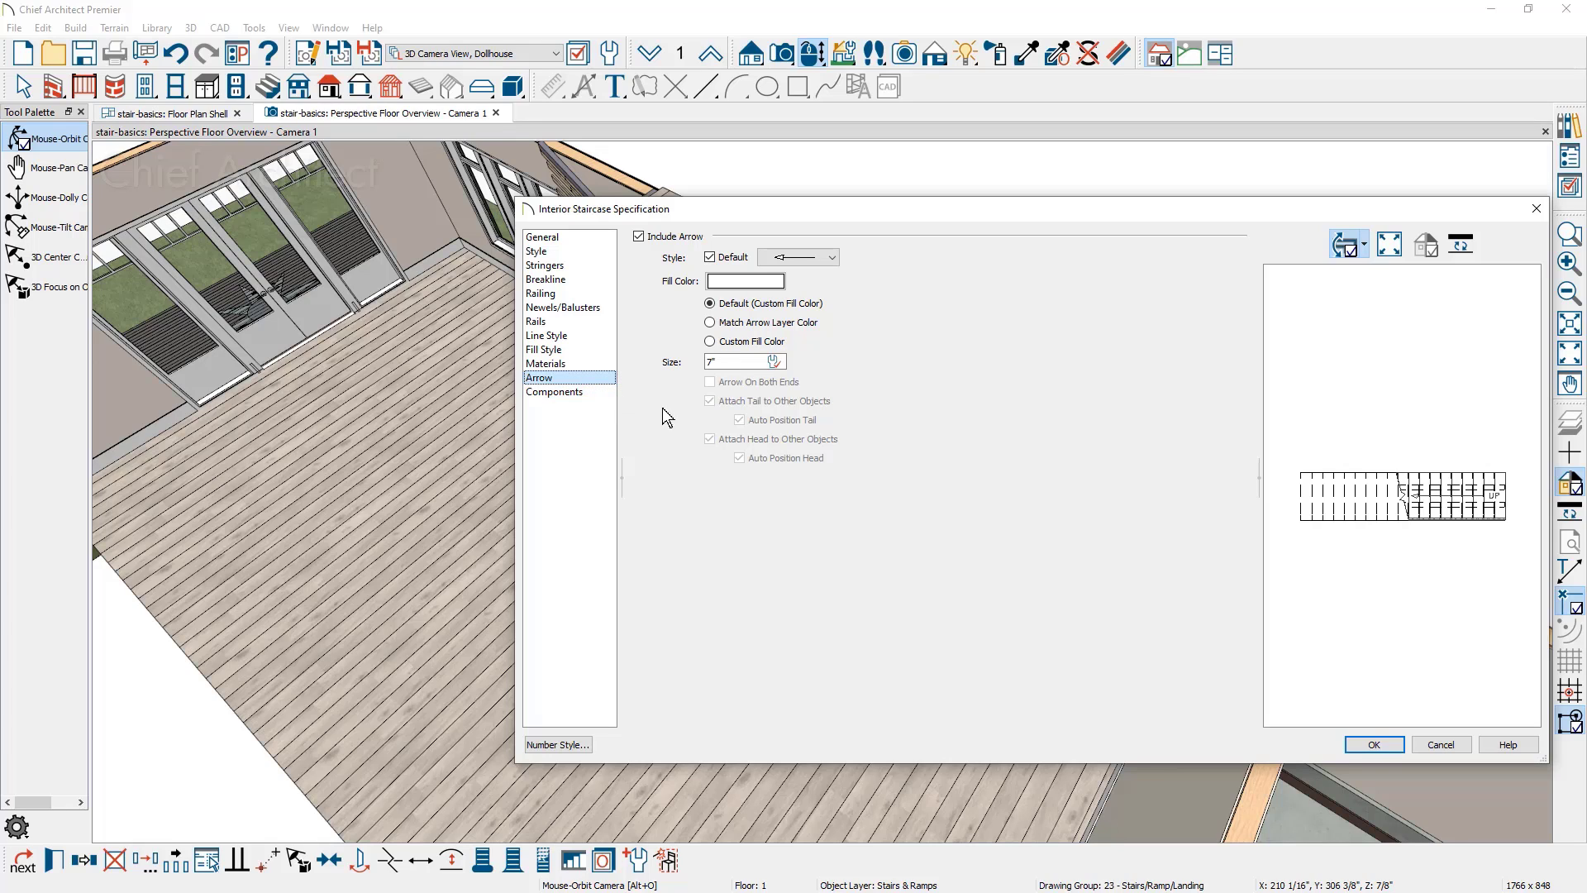
pyautogui.click(1374, 744)
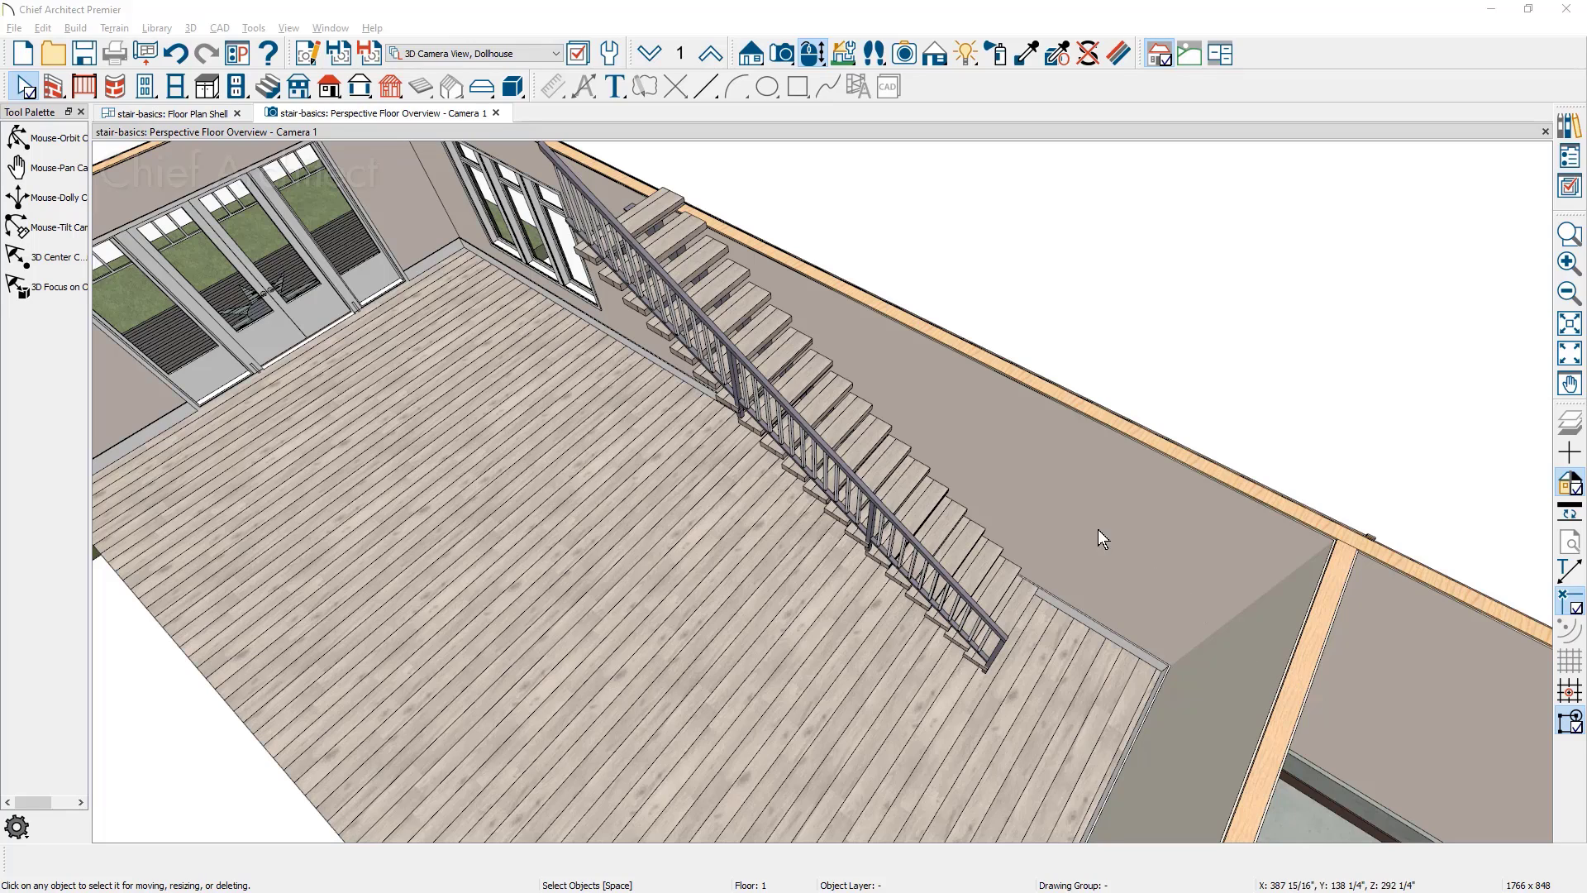
# Step: Go up to Floor 2 in the camera view and create an automatic stairwell above the staircase
pyautogui.click(704, 56)
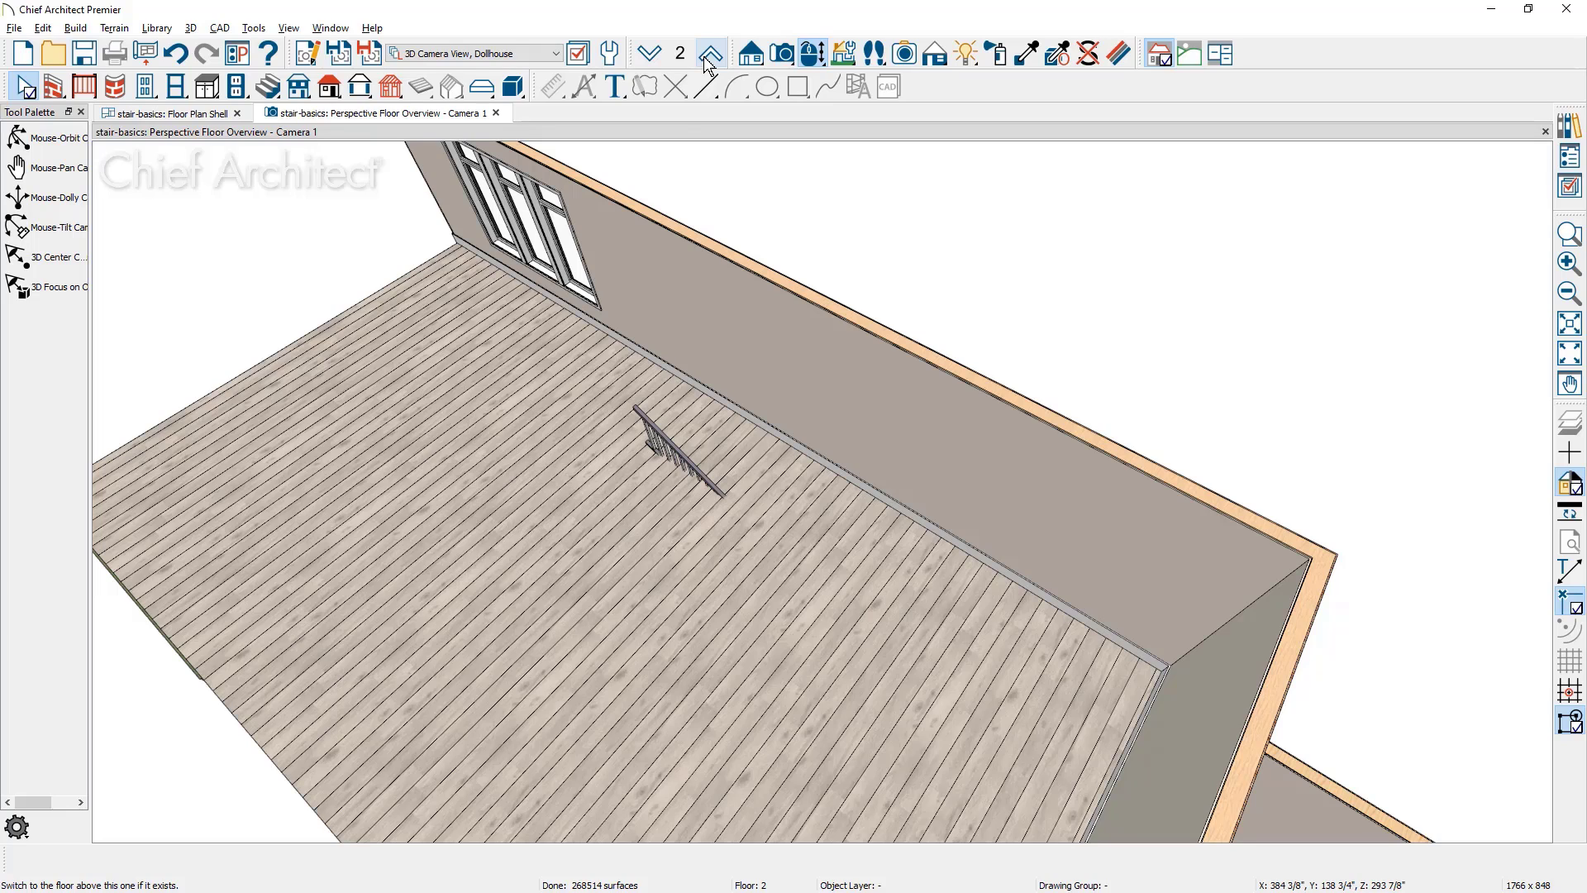
pyautogui.click(654, 433)
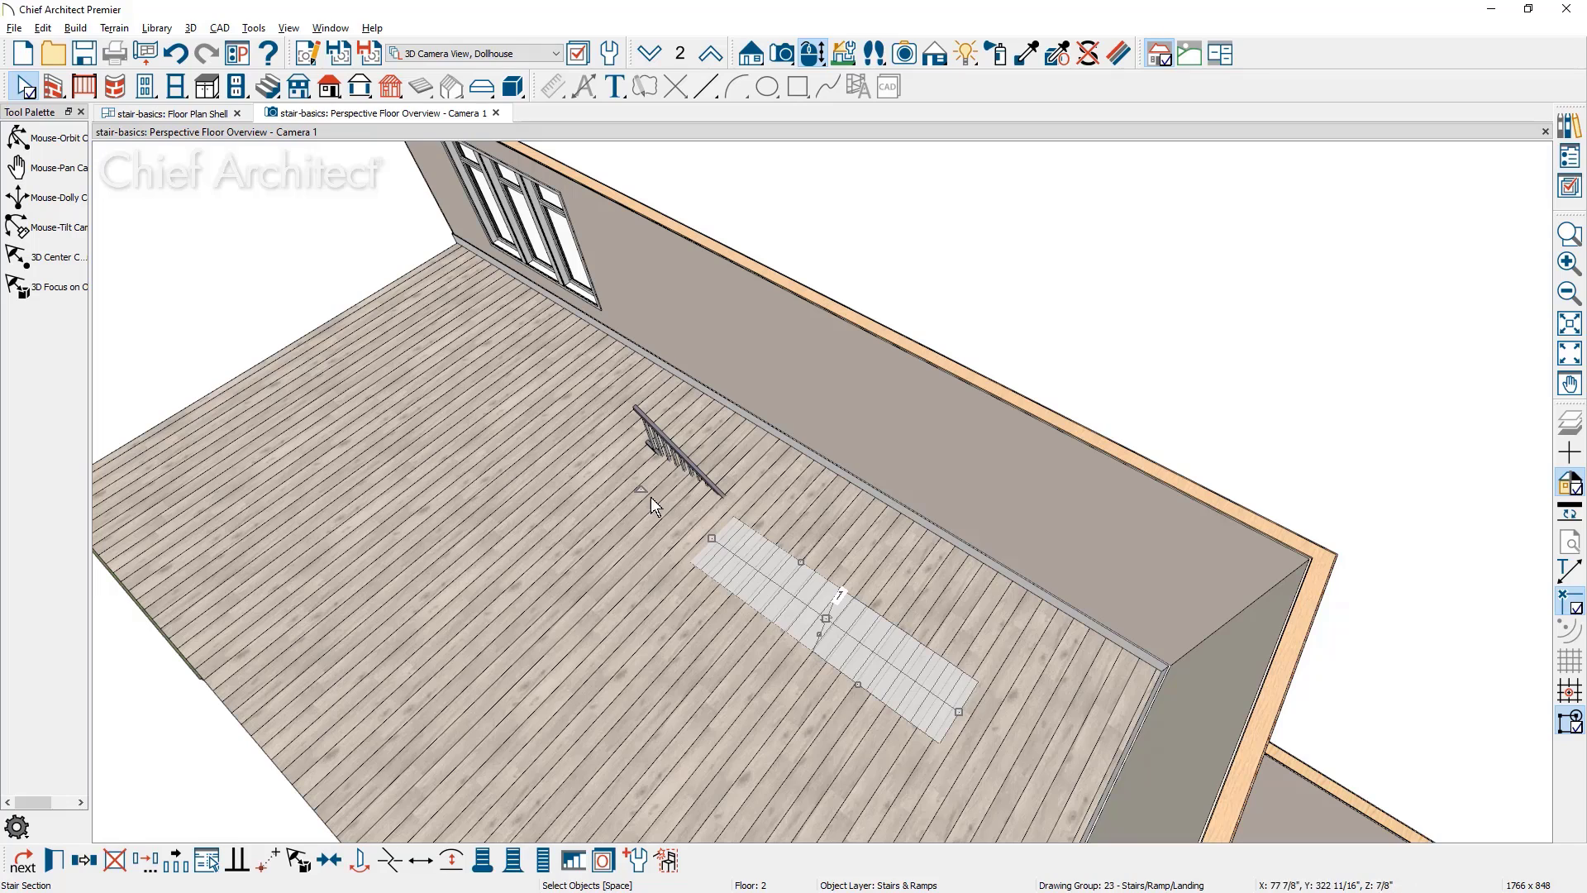
pyautogui.click(569, 863)
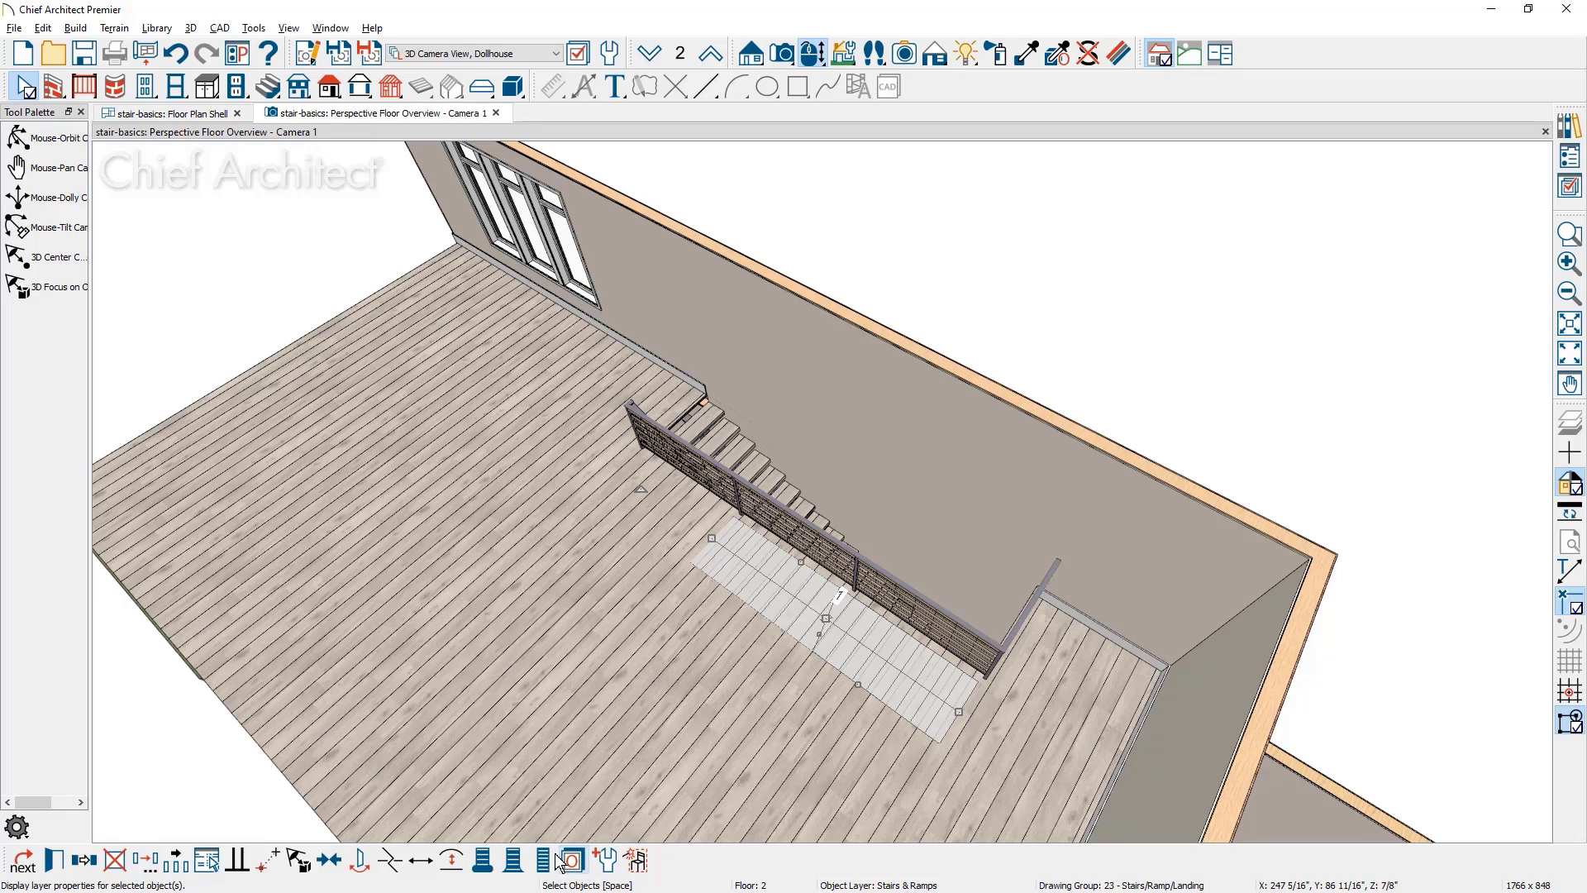
# Step: Switch to the Floor 2 plan and select the stairwell's long railing and the stairwell room to examine them
pyautogui.click(201, 115)
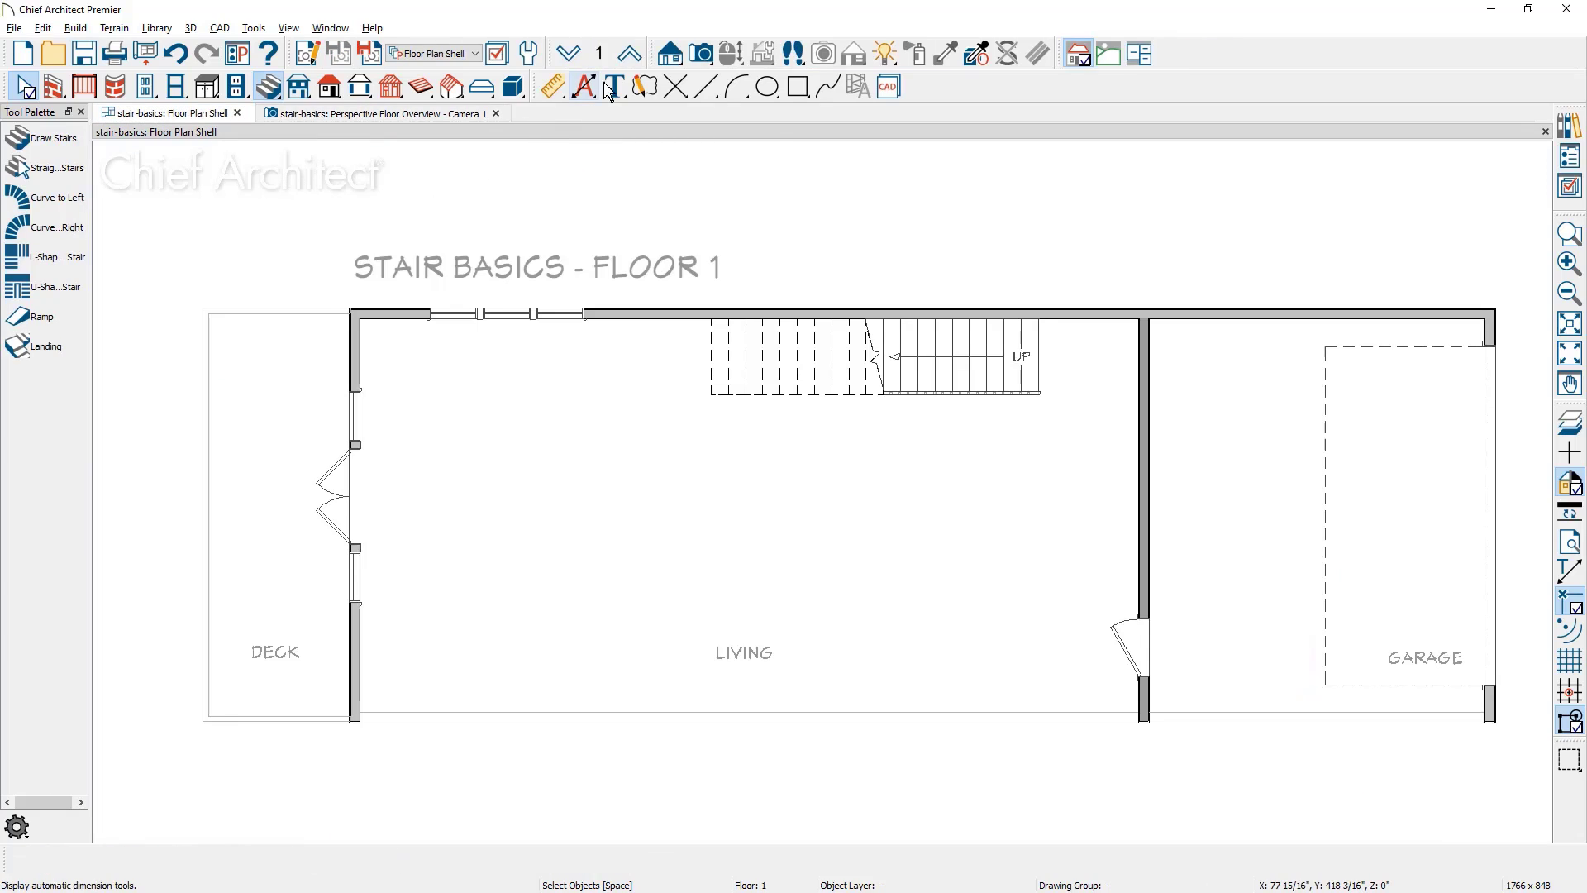
pyautogui.click(630, 55)
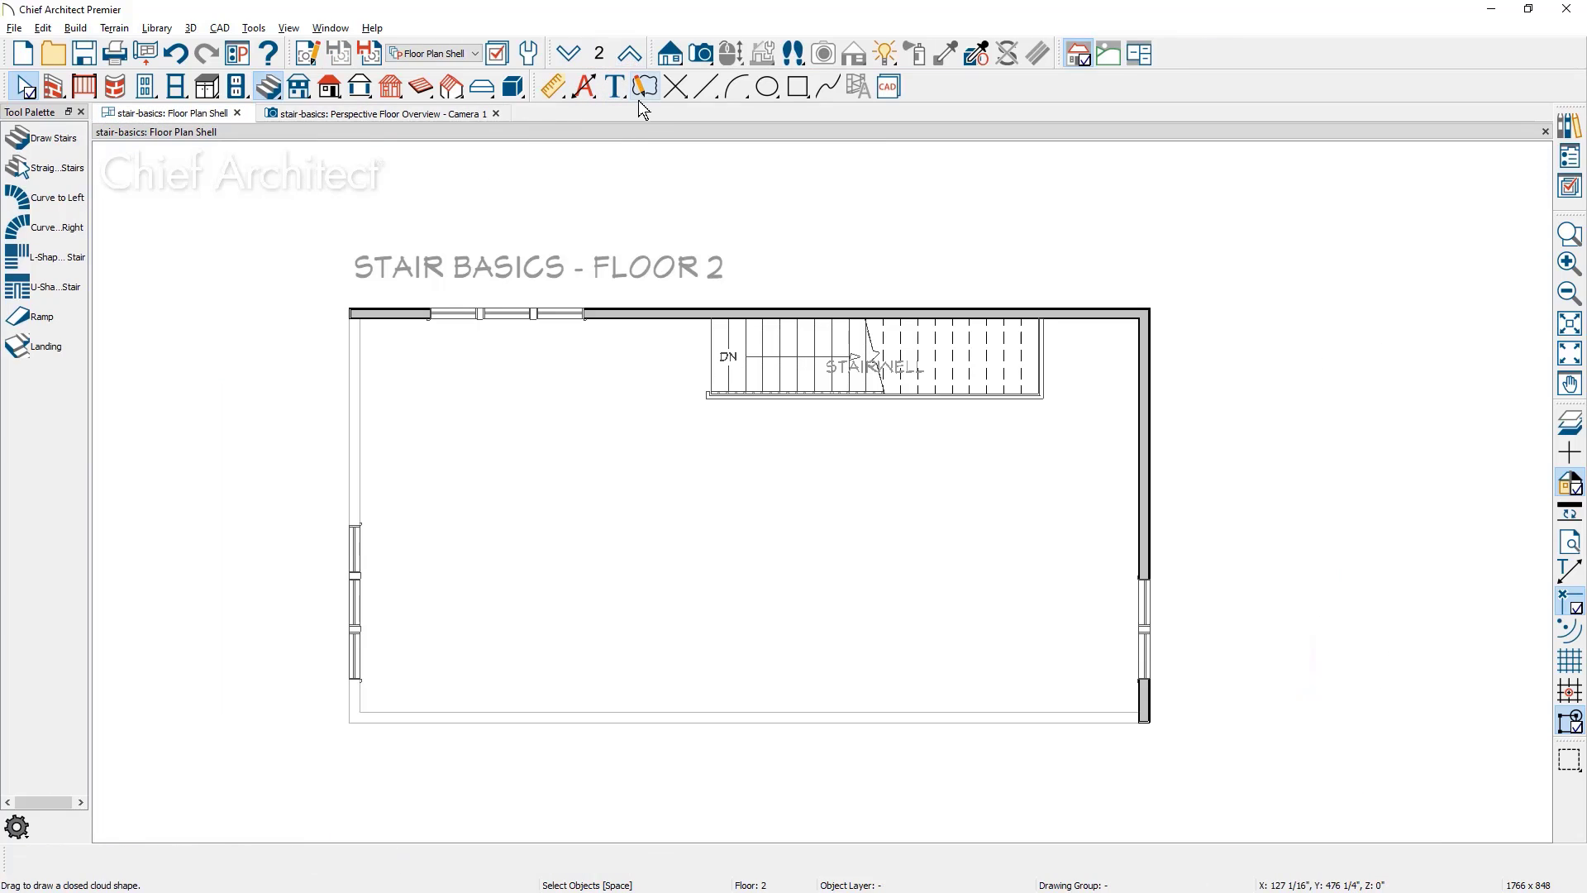
pyautogui.click(731, 398)
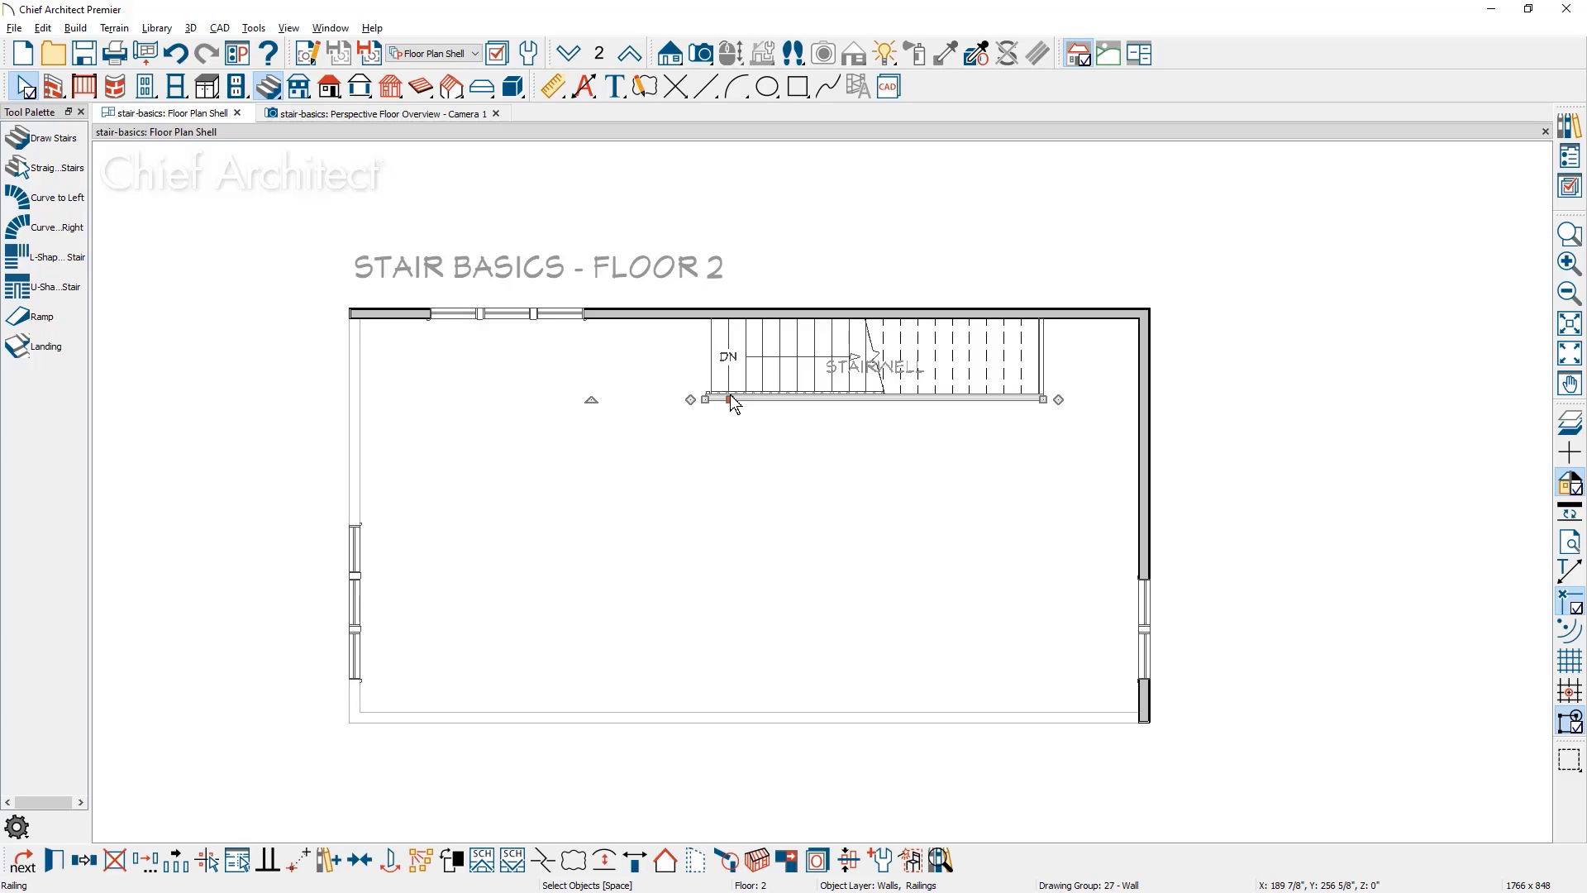
pyautogui.click(790, 345)
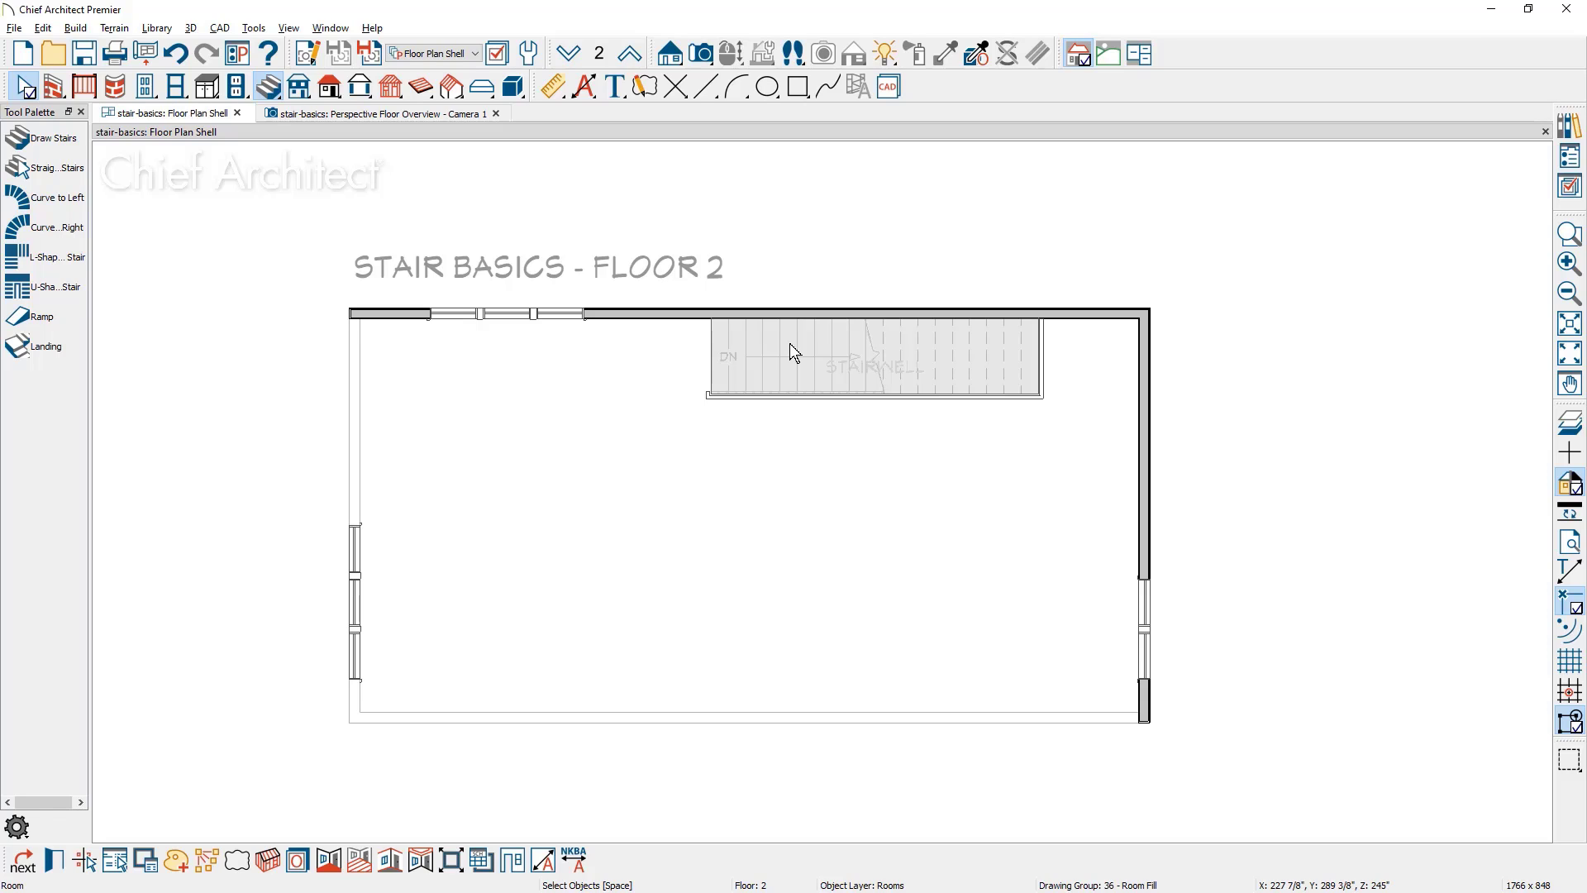
# Step: Review the stairwell's general room specification, including its Open Below room type, and accept it
pyautogui.click(59, 848)
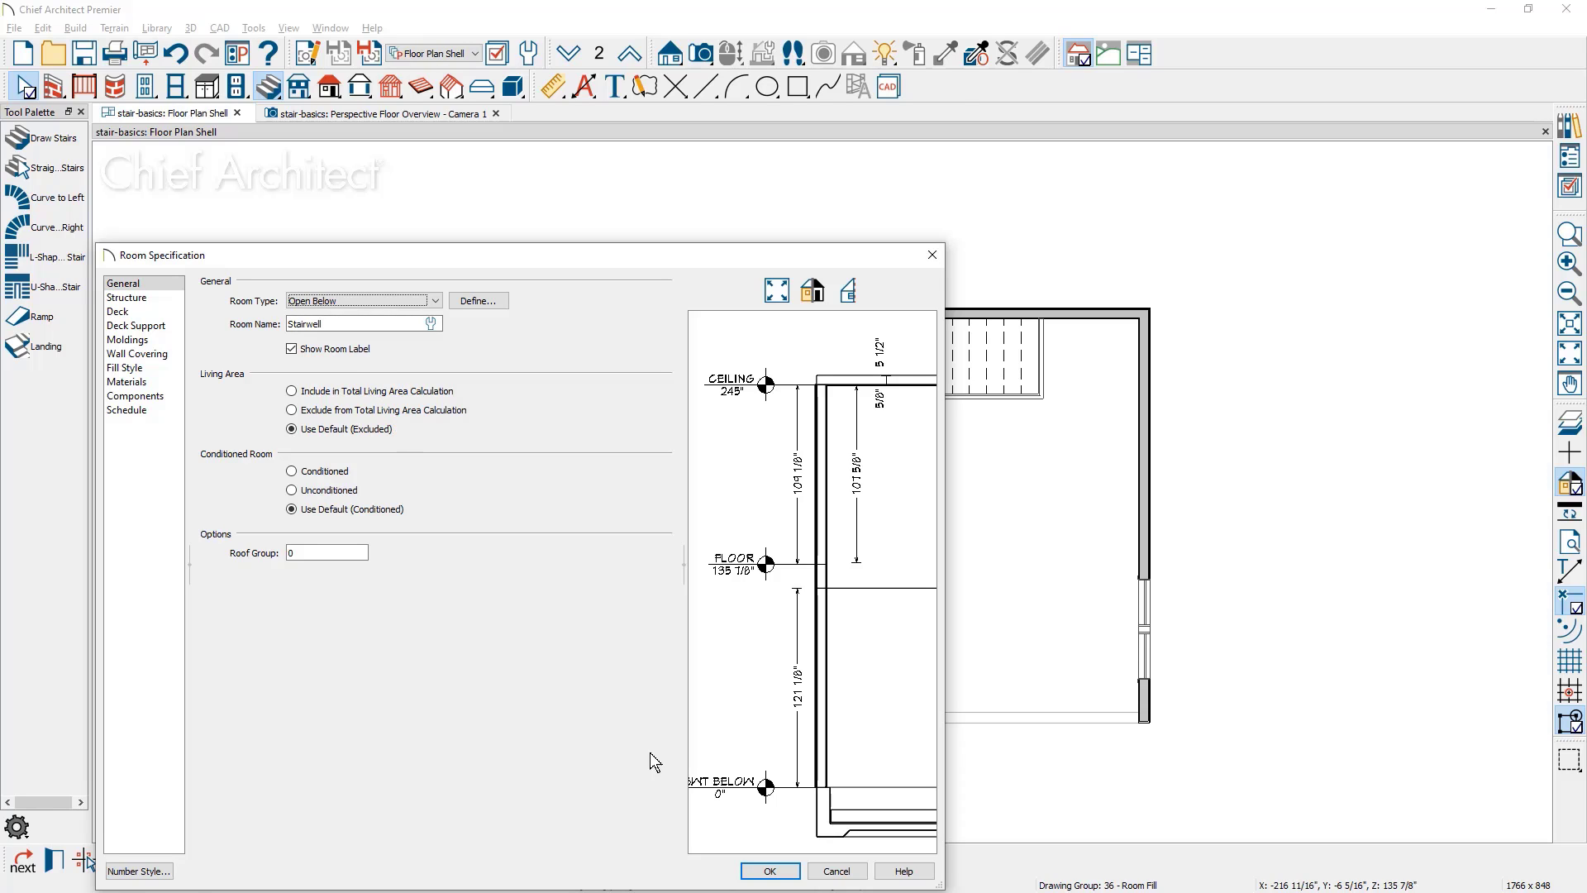
pyautogui.click(754, 870)
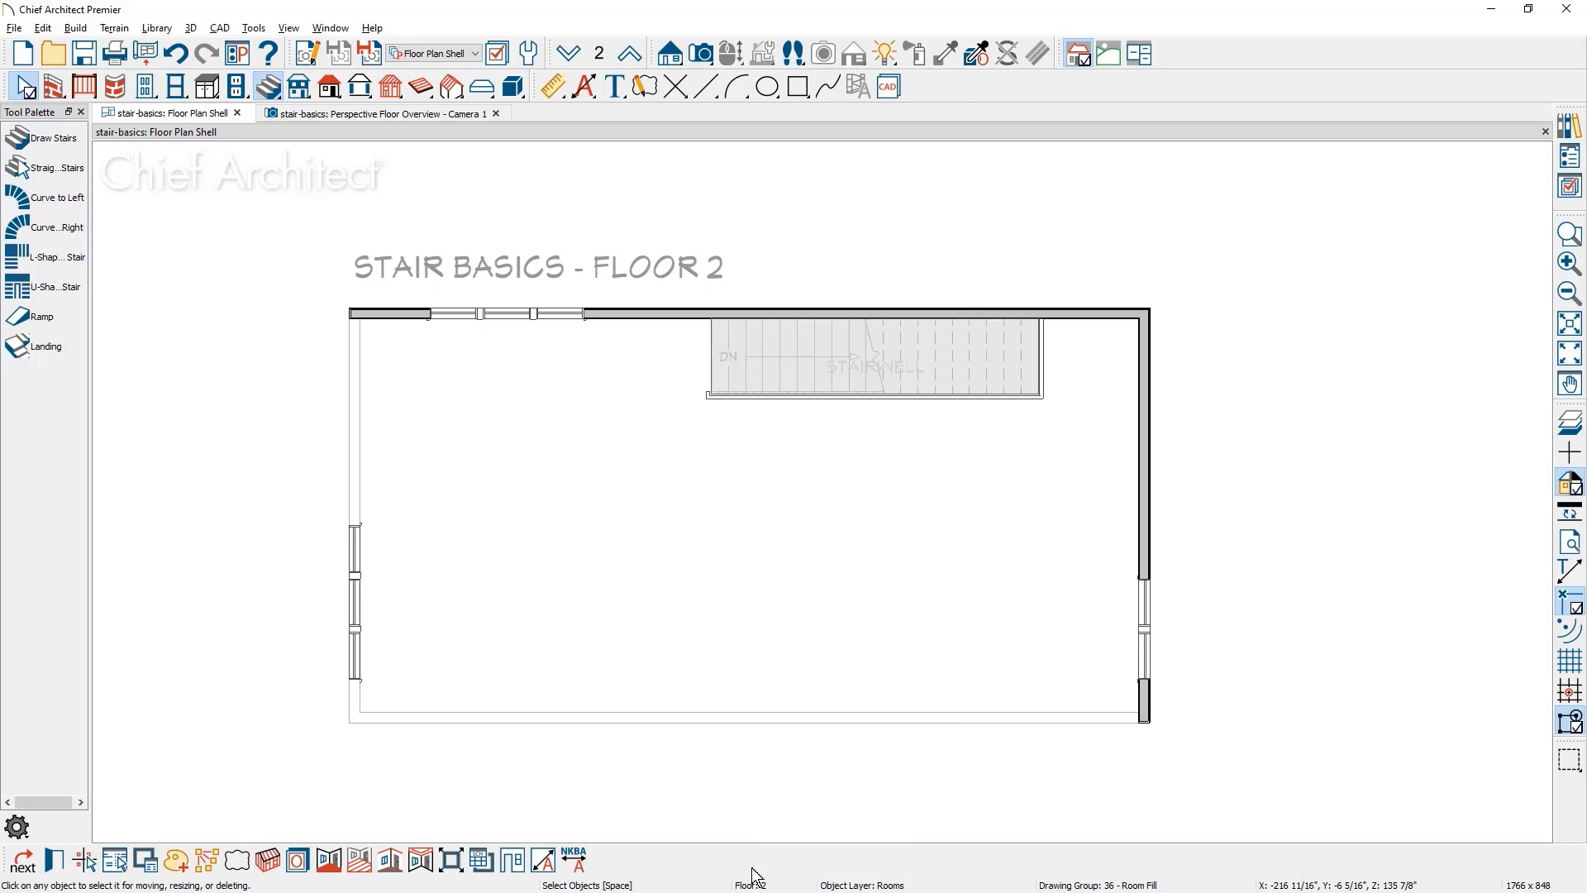
# Step: Go down to Floor 1 and move the staircase's breakline about 2 ft 7 in toward the top of the stairs
pyautogui.click(568, 54)
pyautogui.scroll(3, 855, 443)
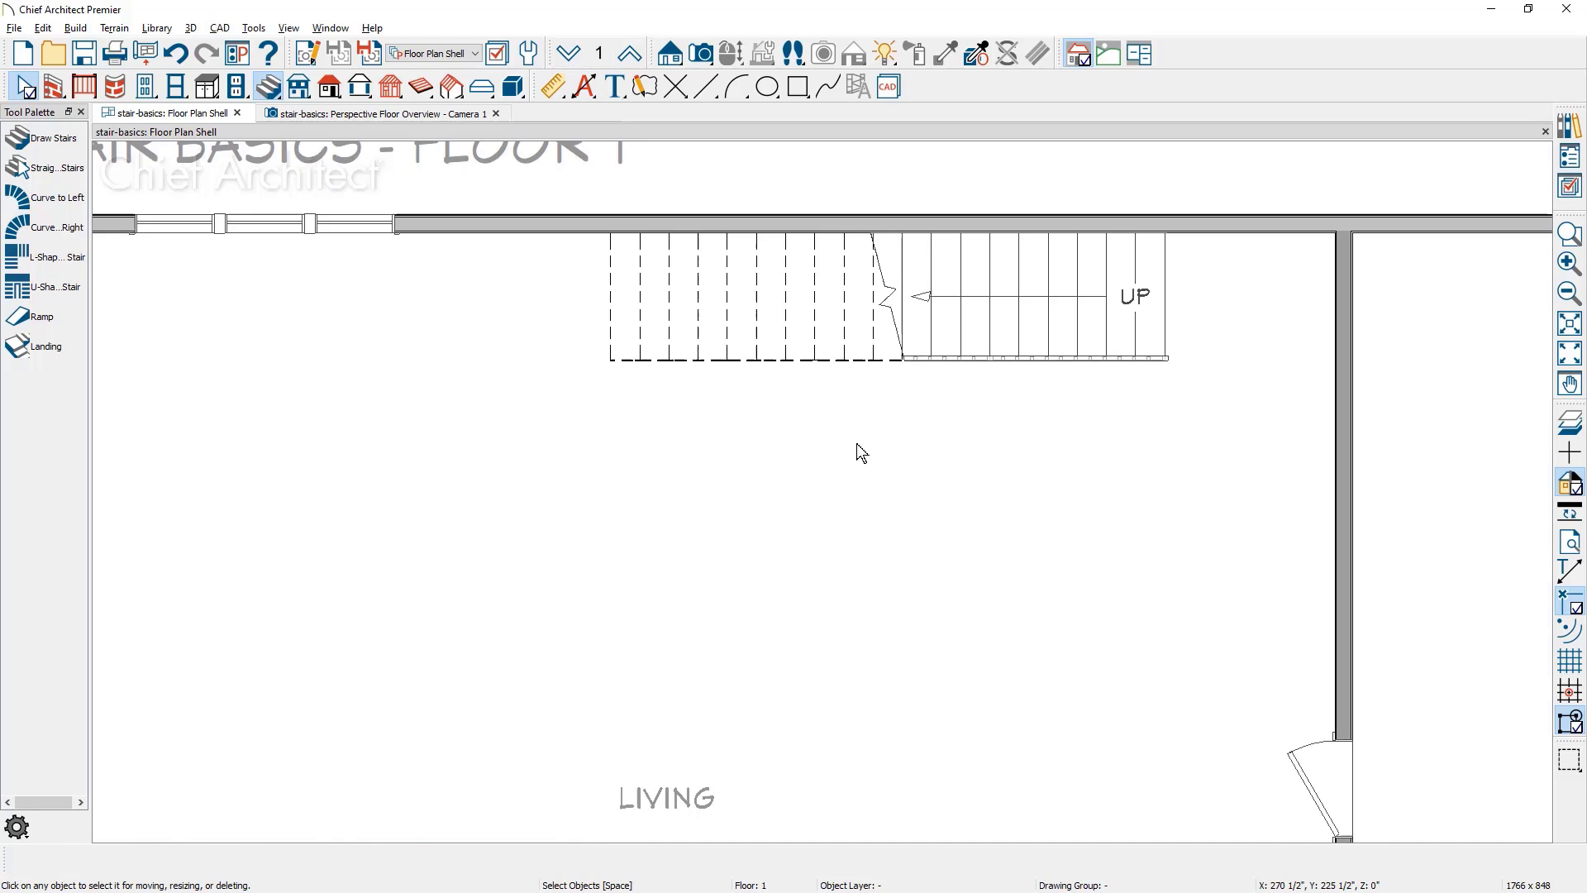
pyautogui.moveTo(858, 450); pyautogui.dragTo(758, 534, button='middle')
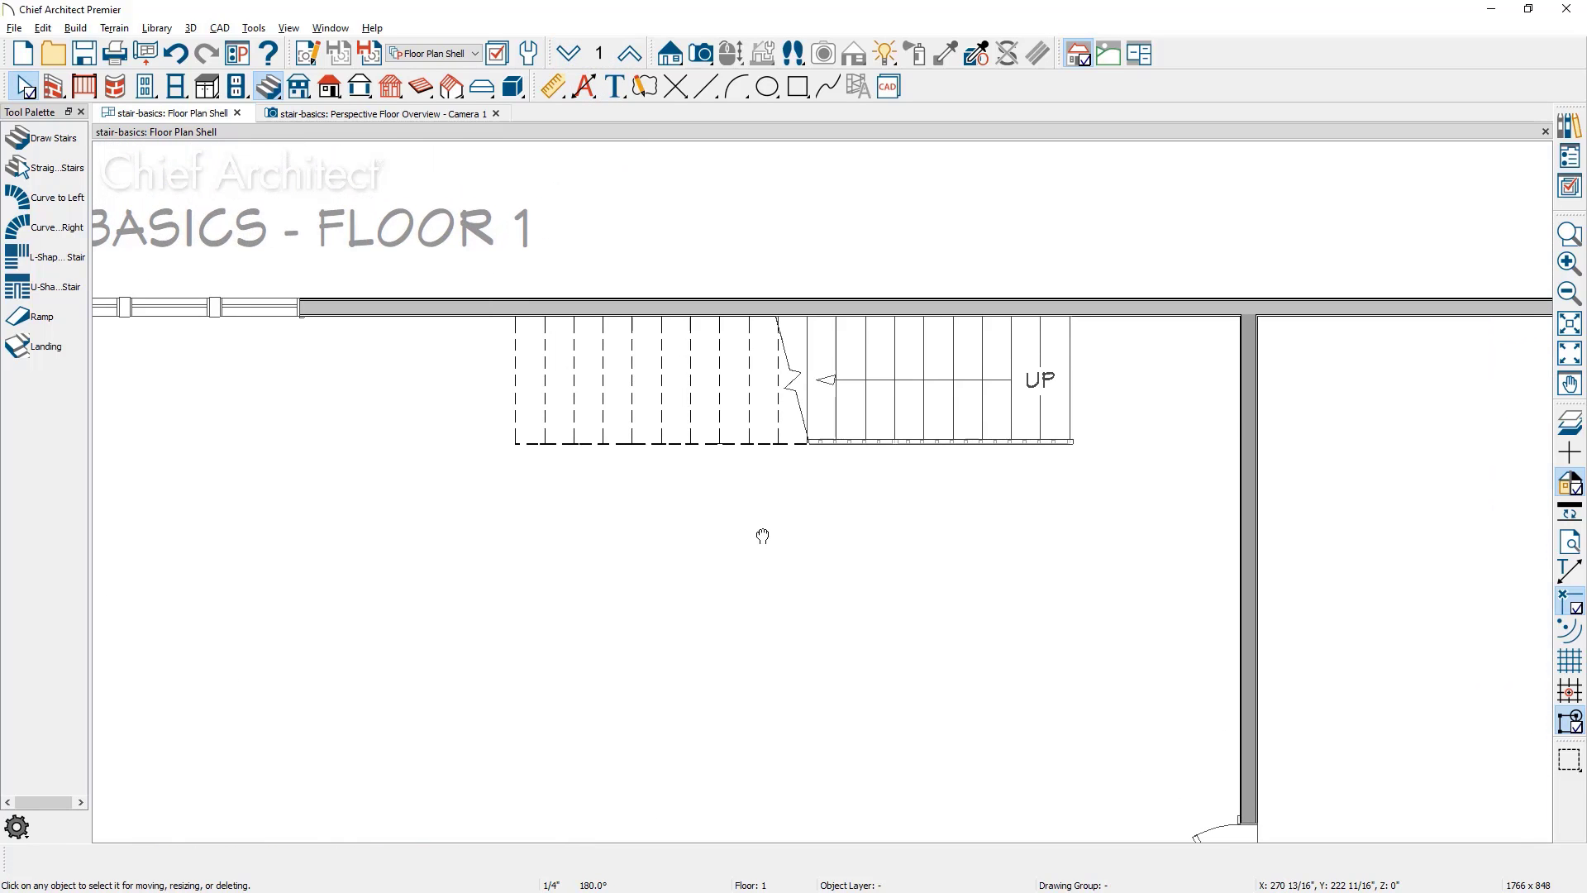
pyautogui.click(773, 423)
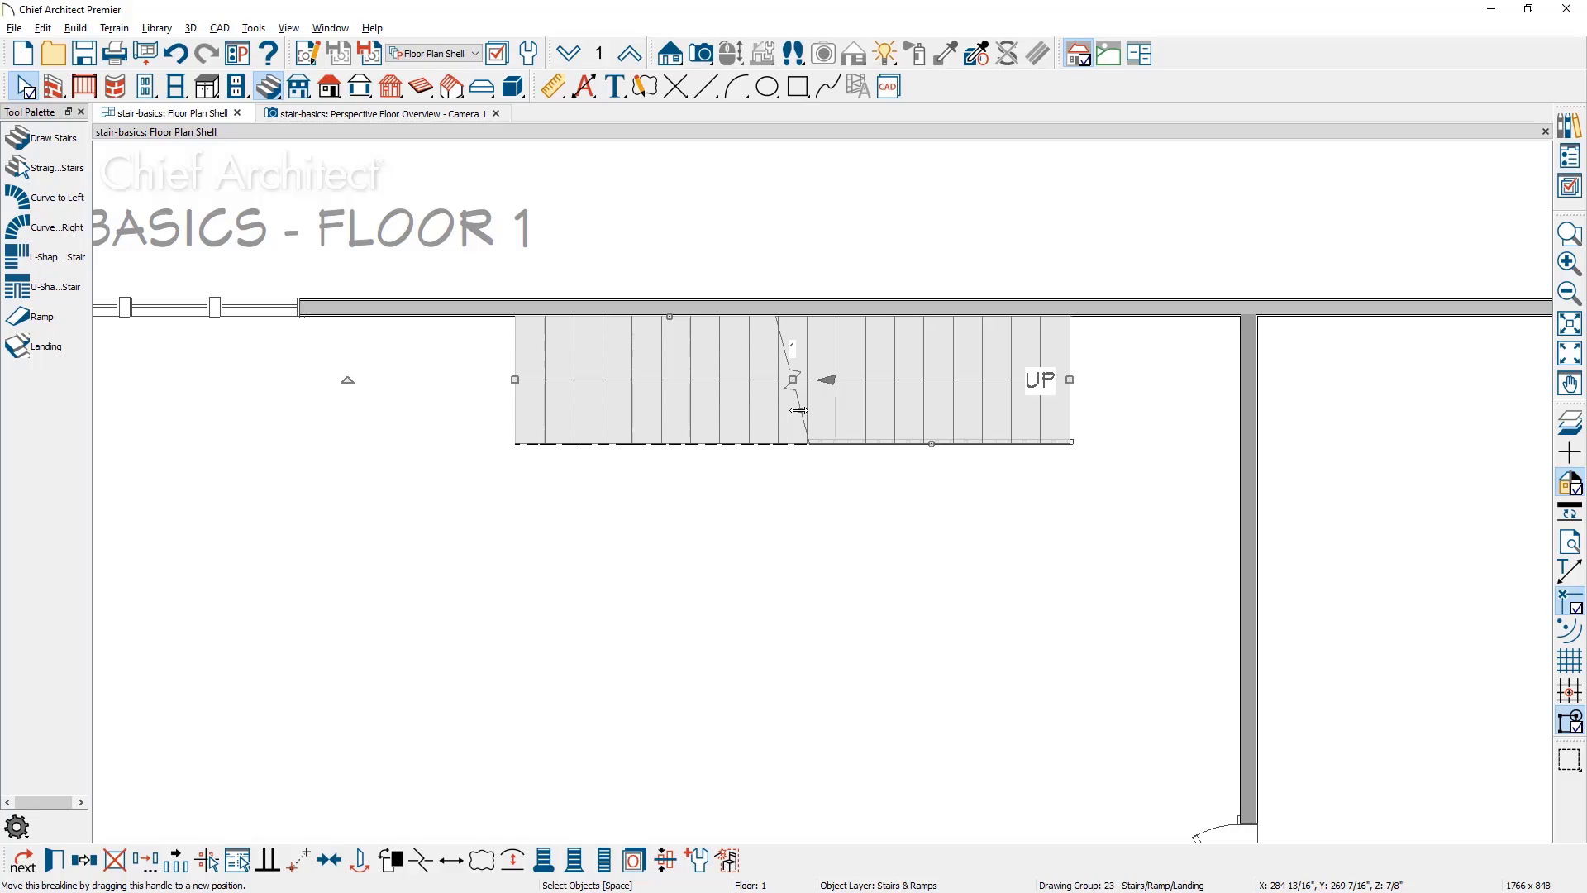
pyautogui.moveTo(799, 410); pyautogui.dragTo(725, 410)
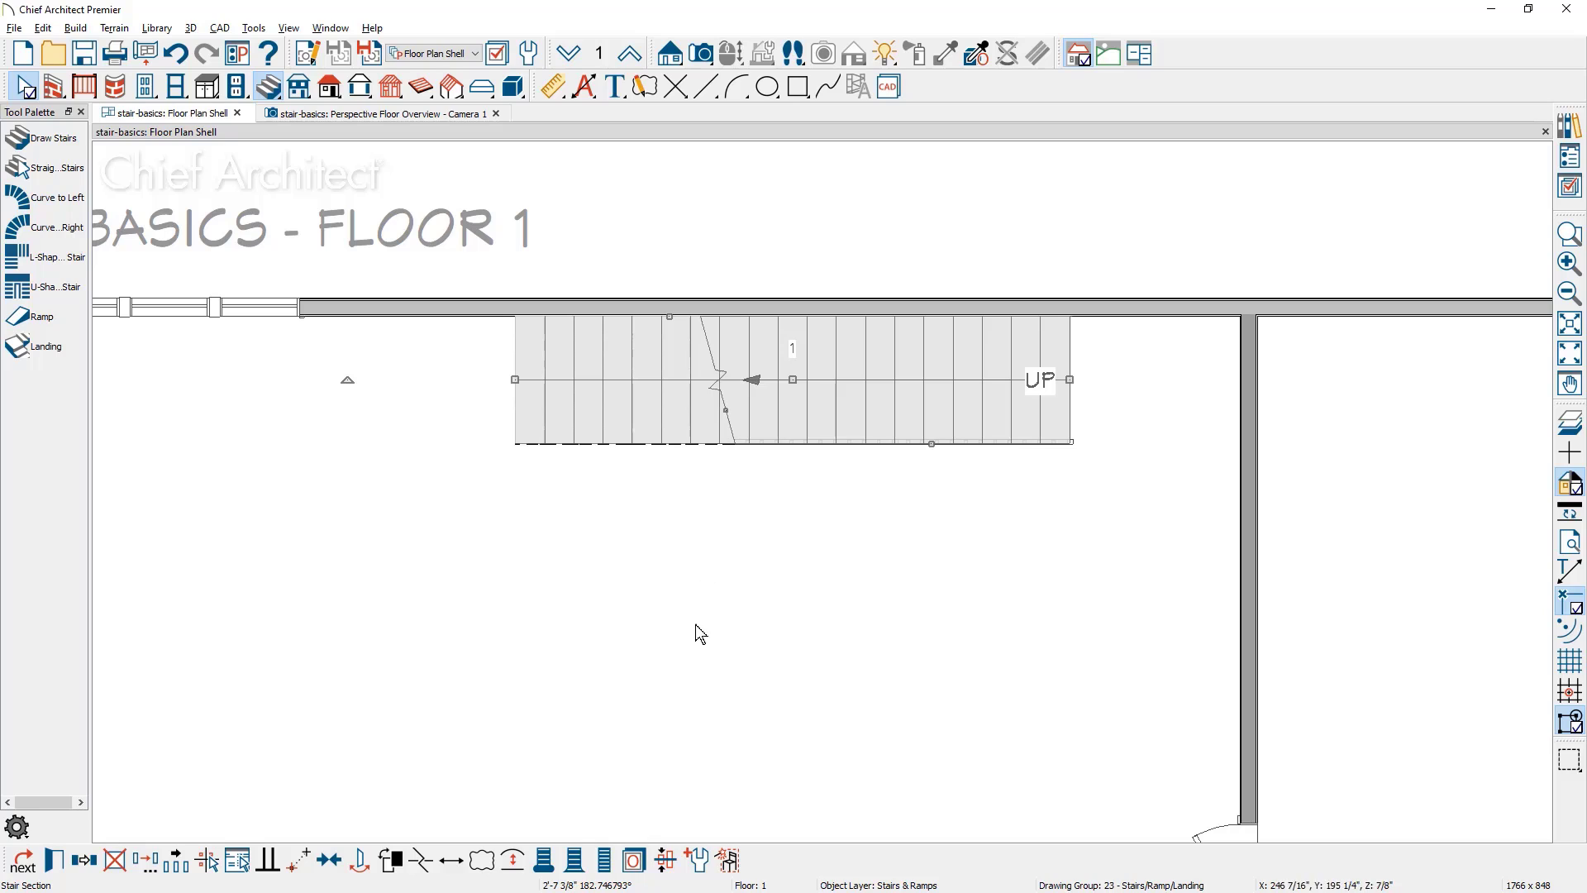
# Step: Flare the staircase's outer bottom corner by about 9 in and add two rounded starter treads with the railing ending on them
pyautogui.click(581, 868)
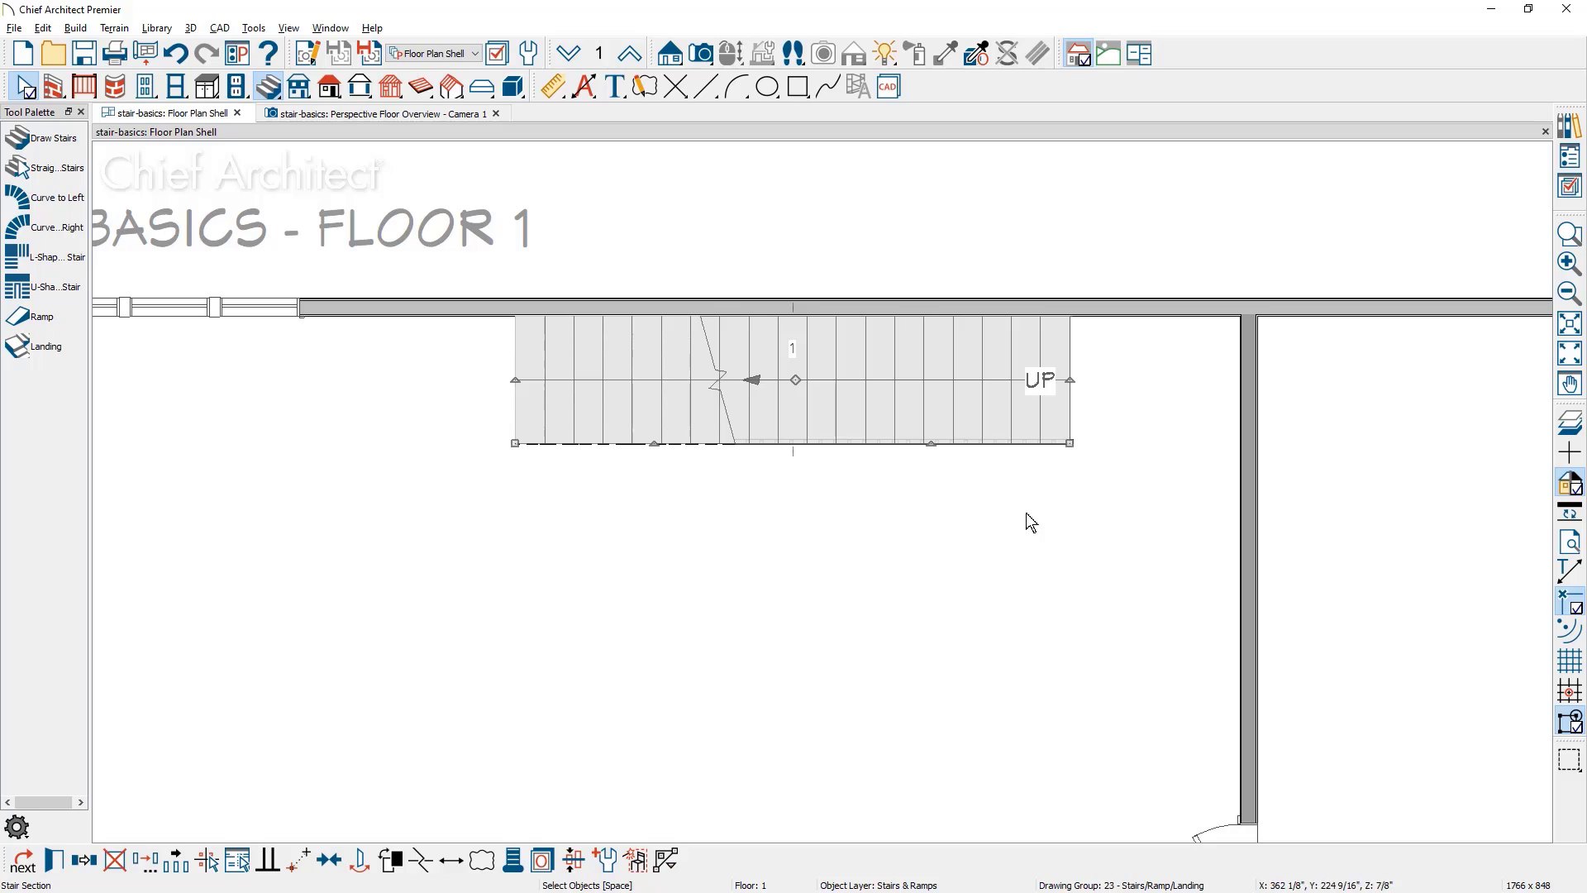
pyautogui.moveTo(1073, 446); pyautogui.dragTo(1070, 467)
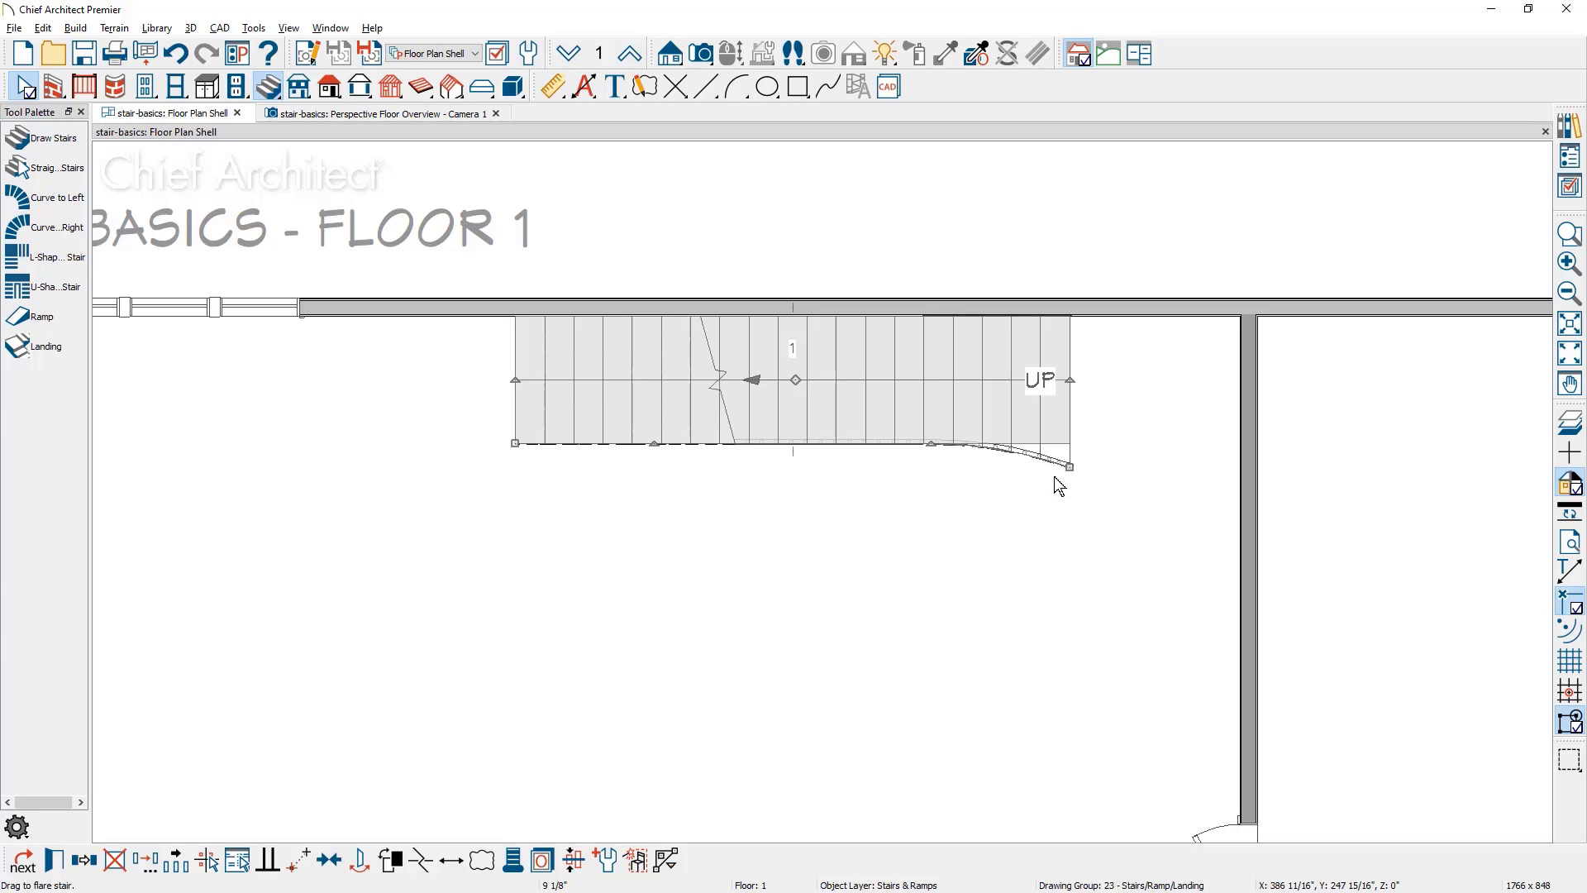
pyautogui.click(514, 860)
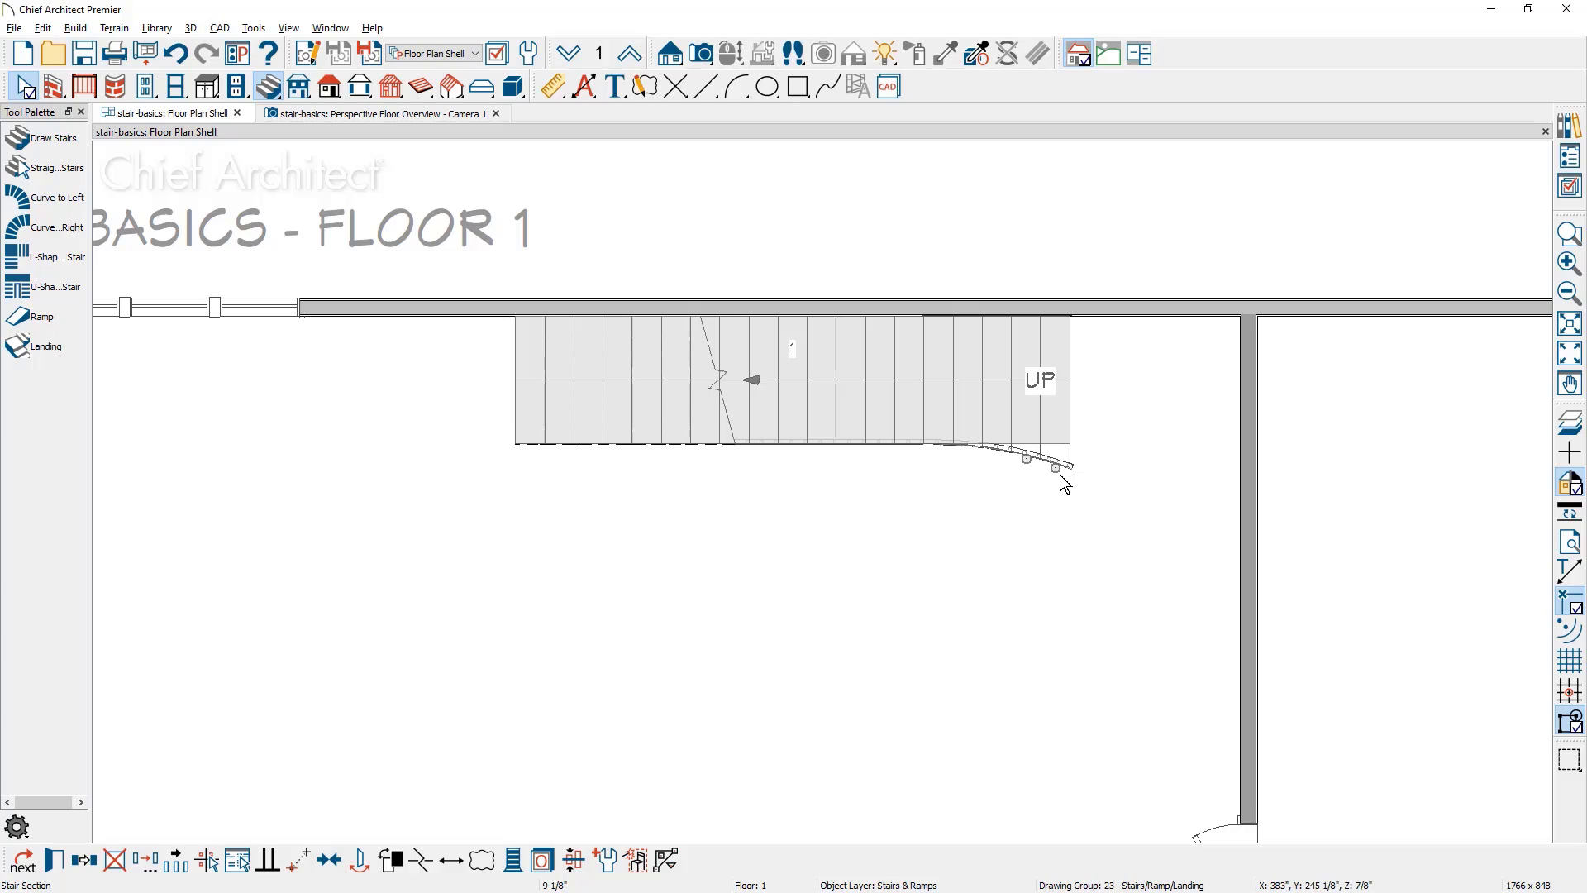
pyautogui.moveTo(1056, 468); pyautogui.dragTo(1029, 468)
pyautogui.click(1054, 557)
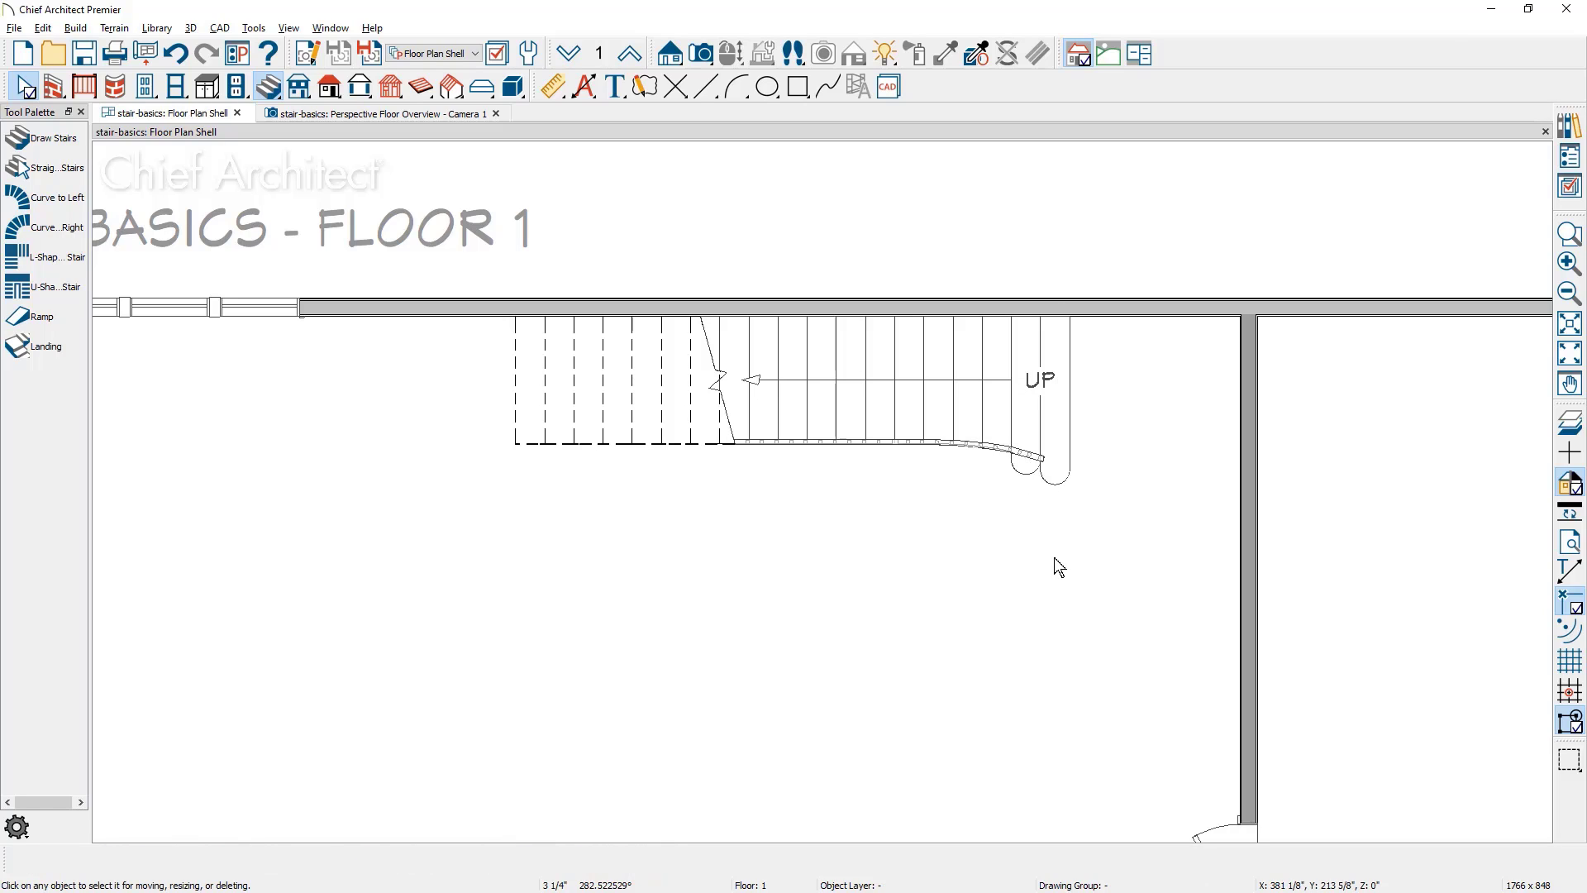
# Step: Examine the flared stairs in the camera view and undo the flare and starter treads
pyautogui.click(1054, 557)
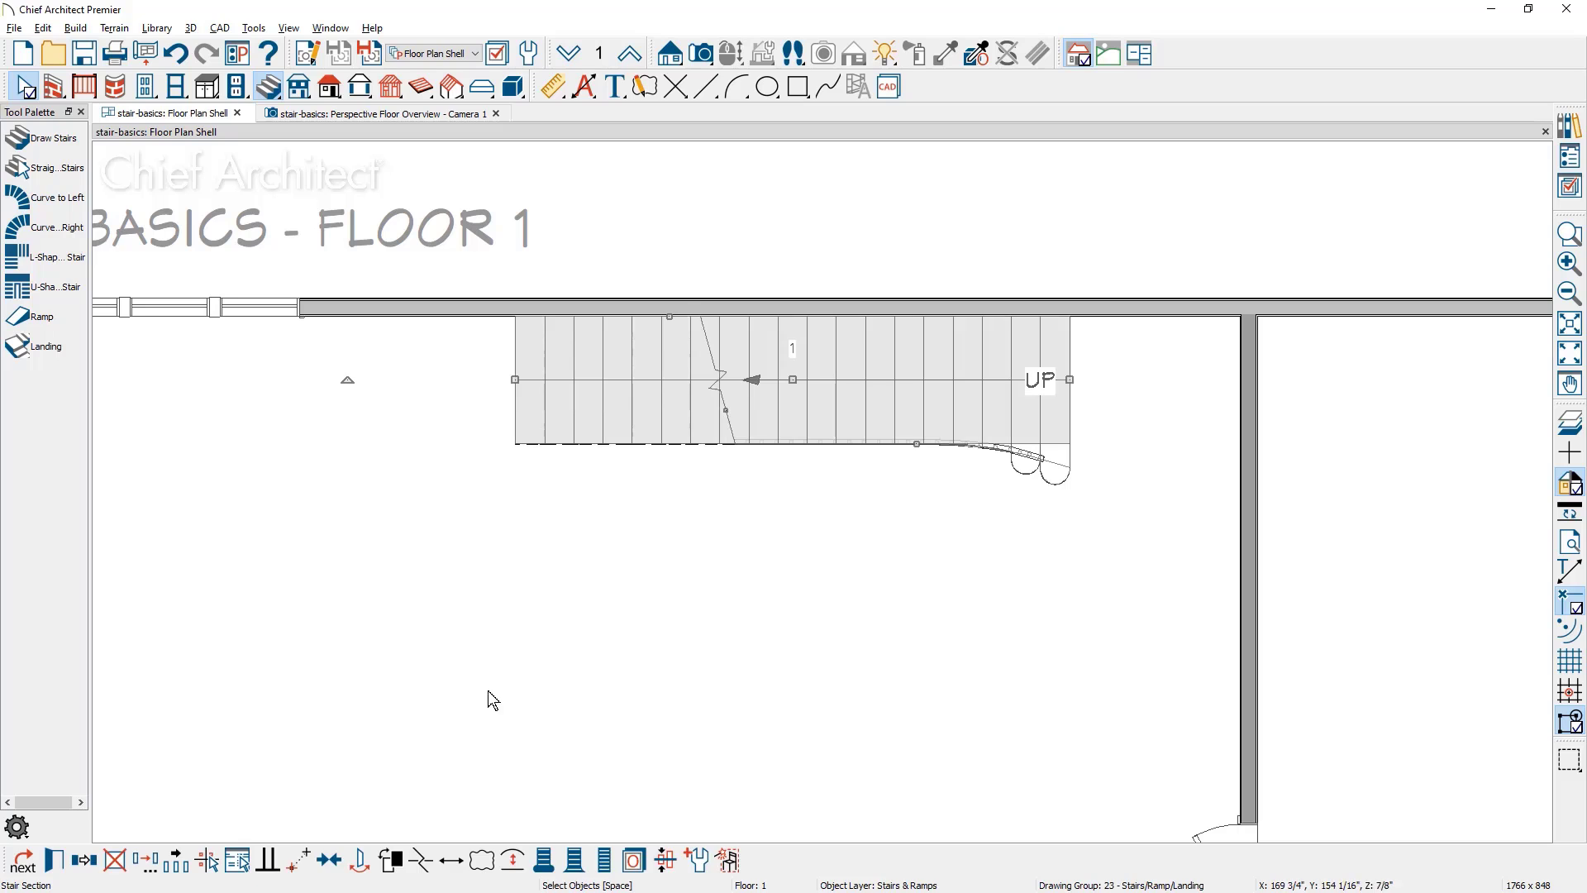
pyautogui.click(450, 115)
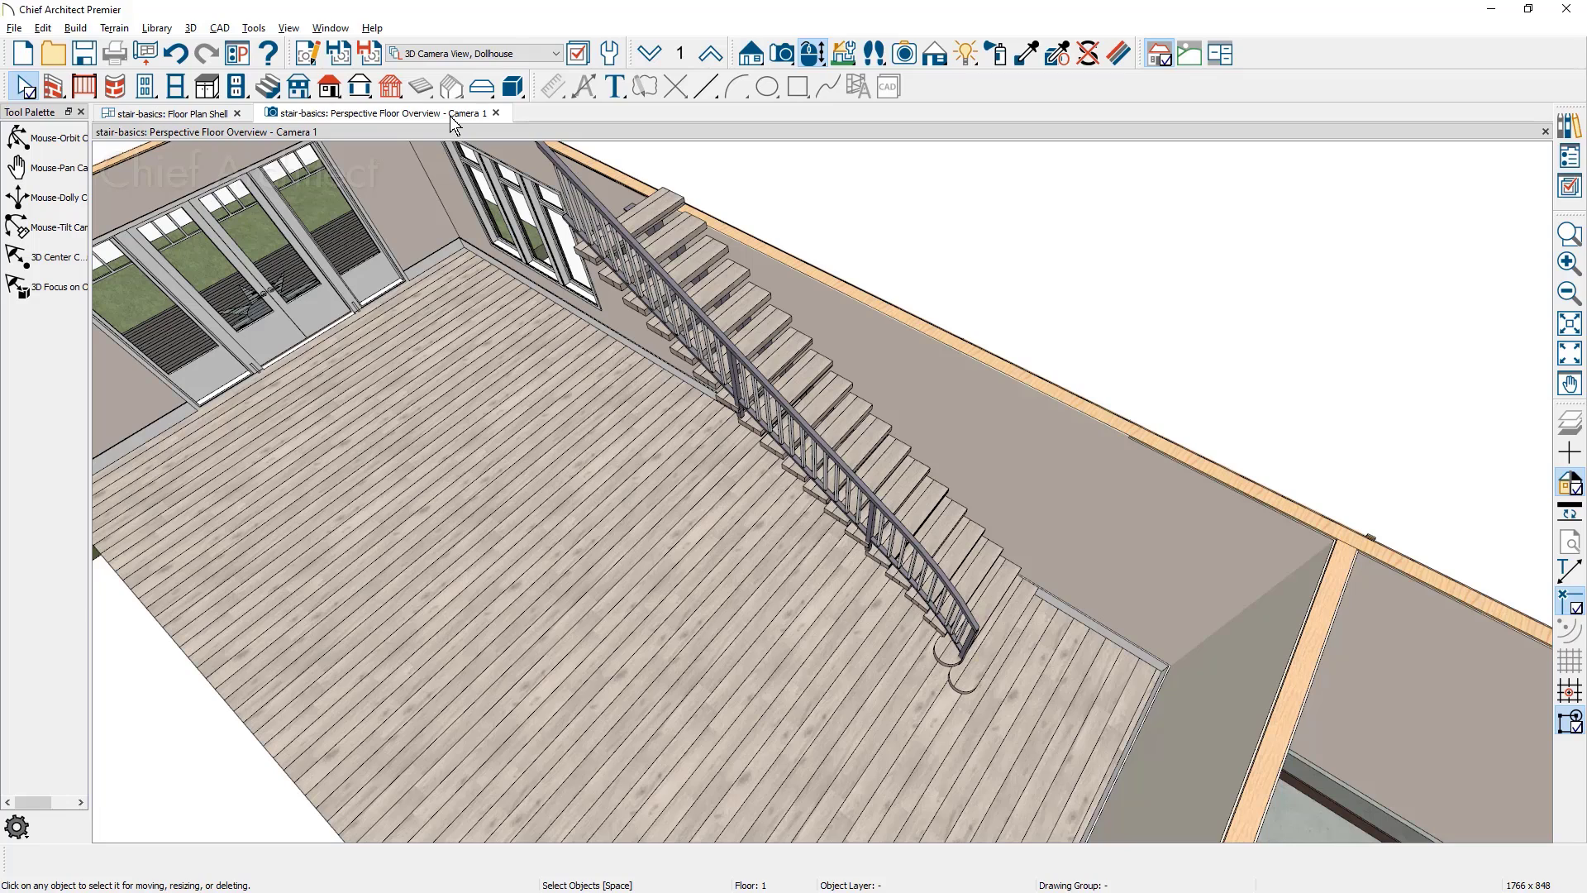
pyautogui.click(183, 60)
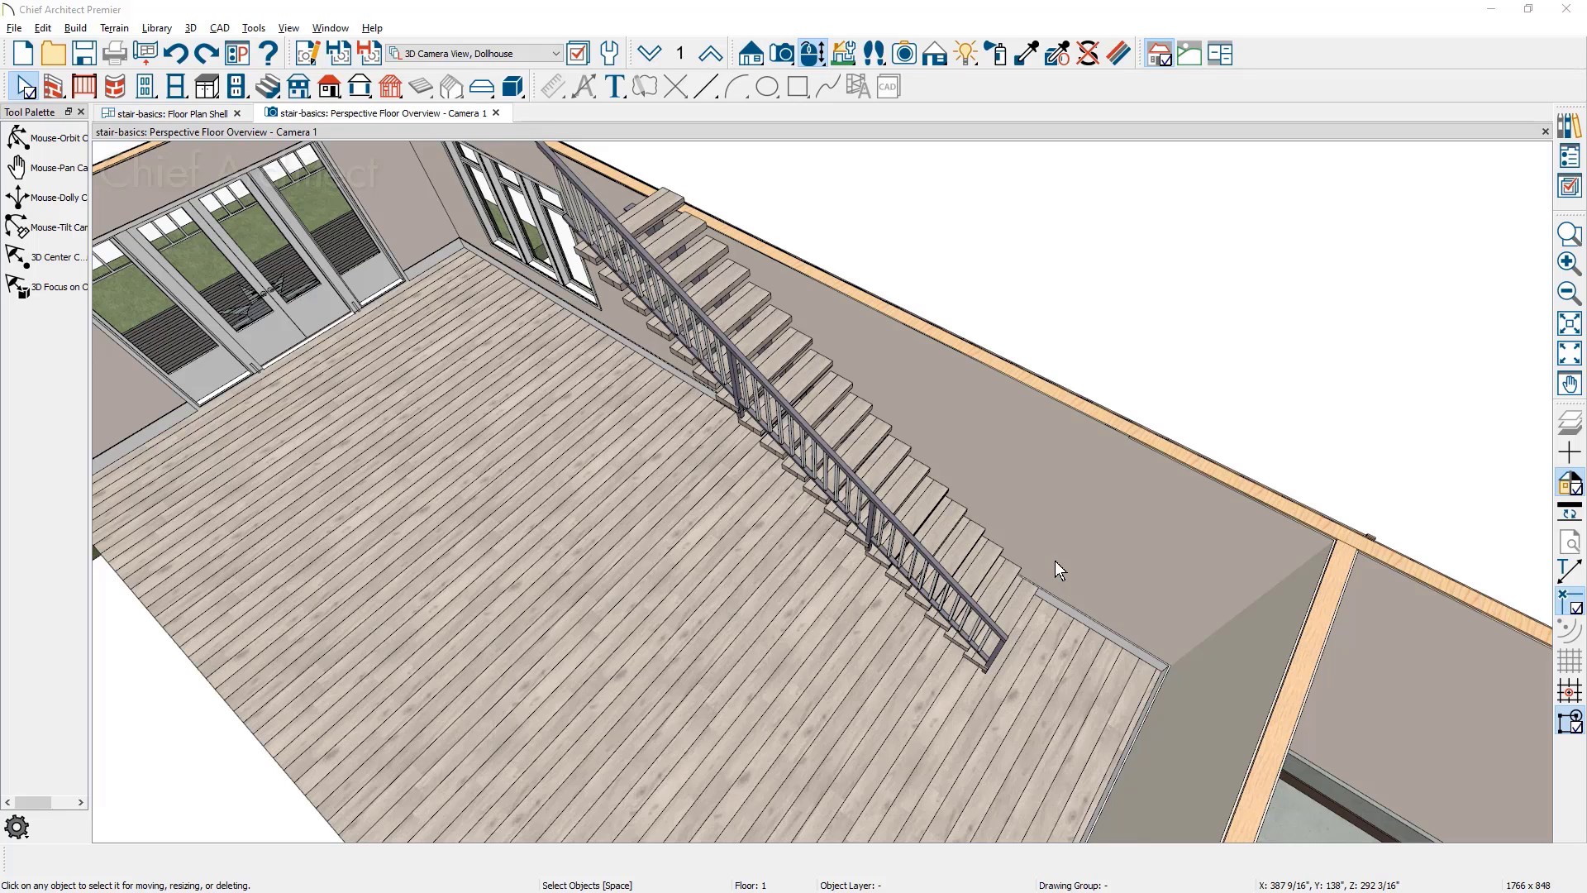
# Step: Open the staircase's specification from the camera view and turn off Open Risers in its style settings
pyautogui.doubleClick(934, 563)
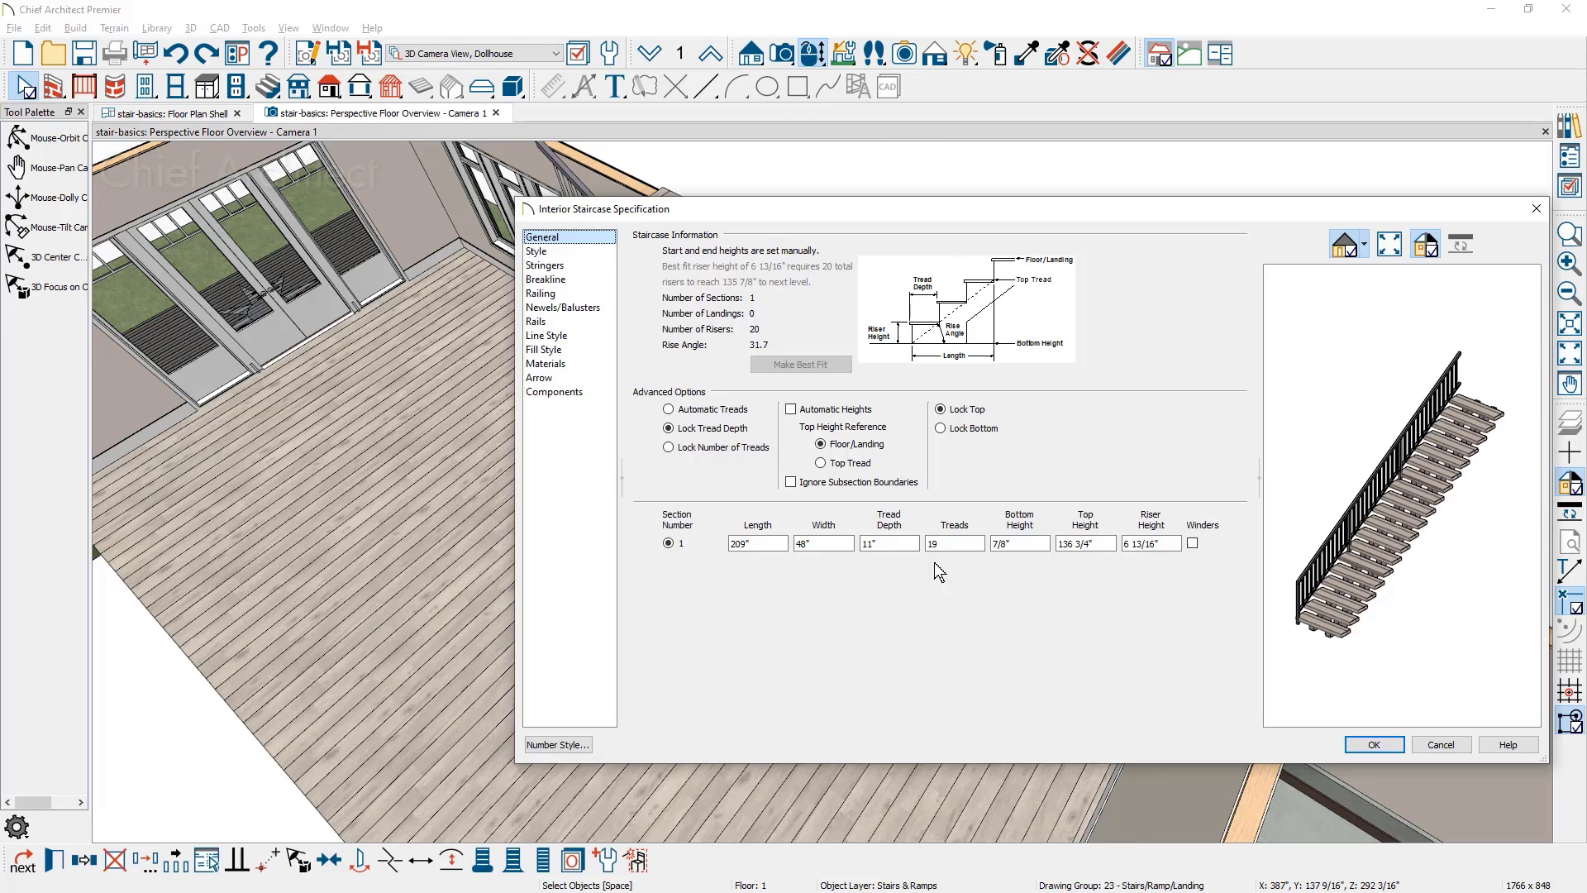
pyautogui.click(582, 252)
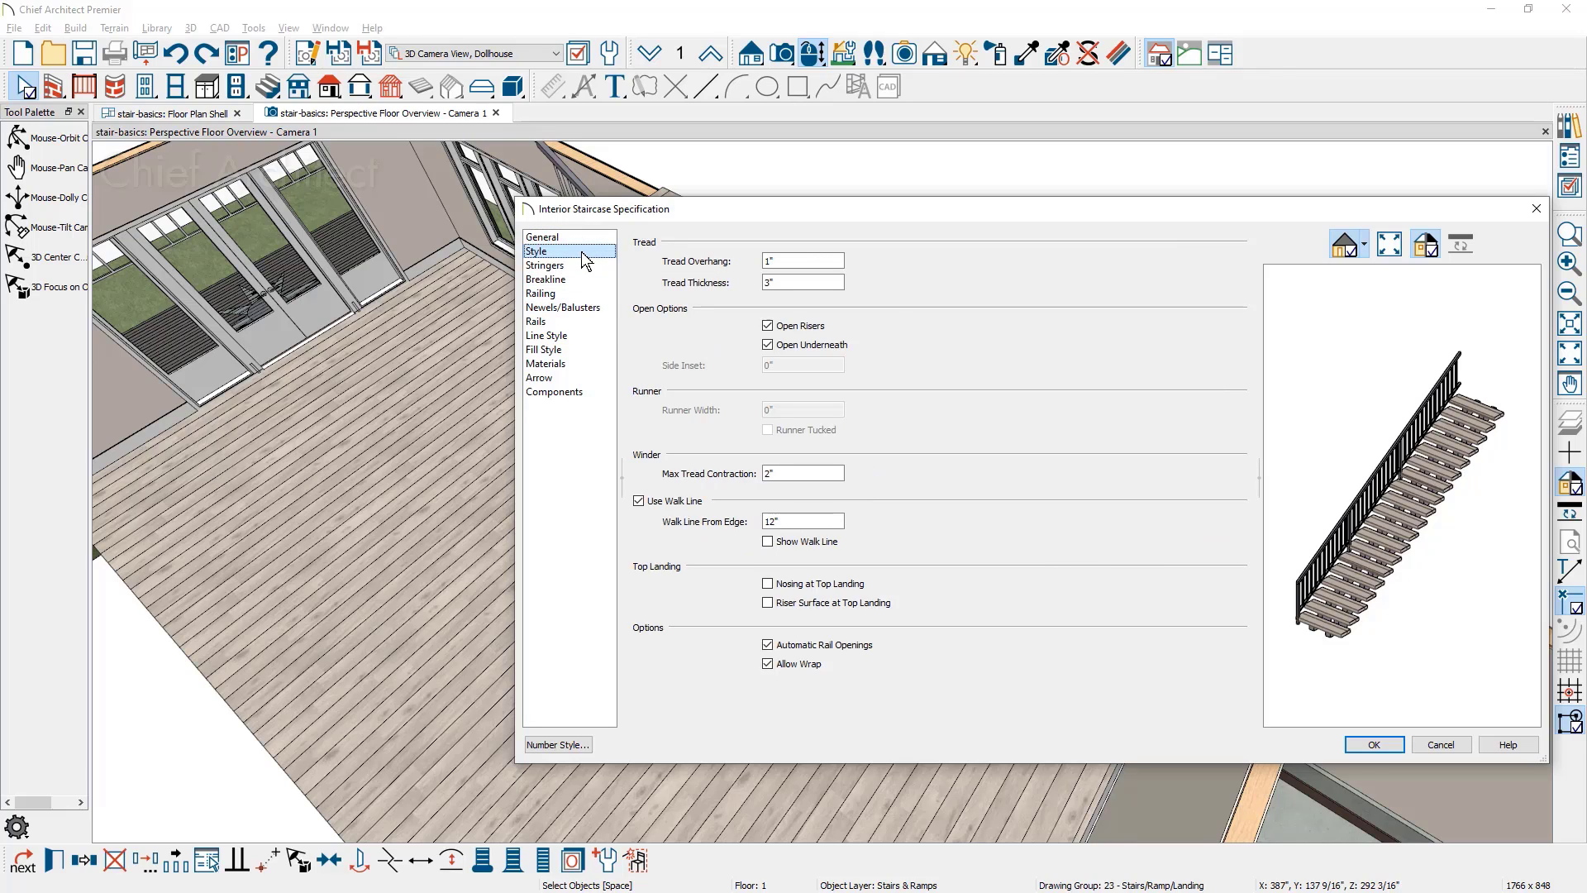
pyautogui.click(805, 327)
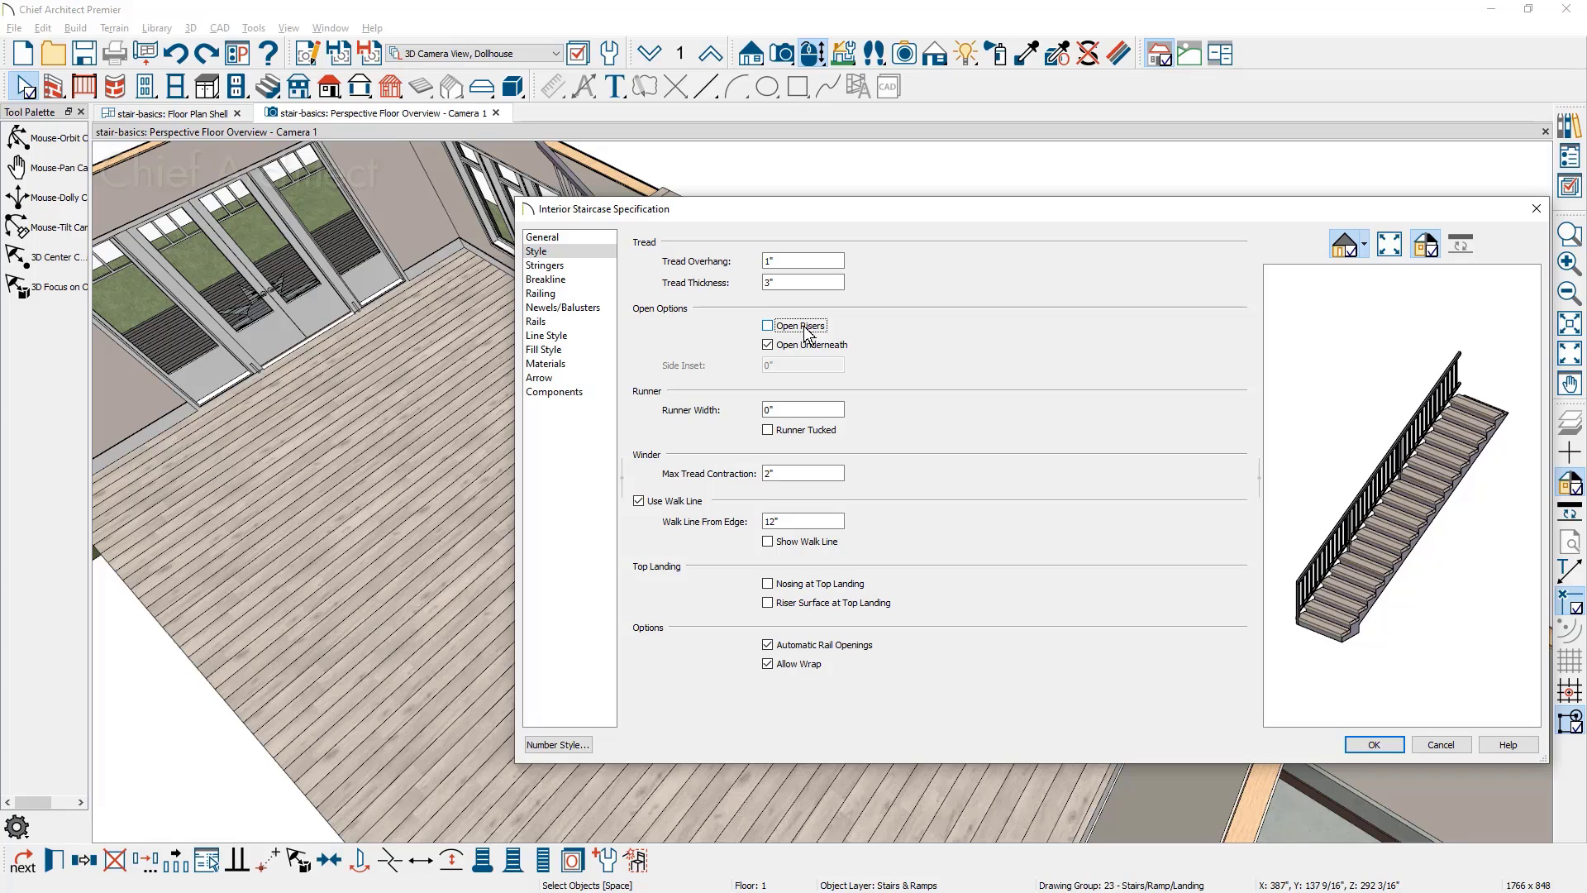
# Step: Try the staircase closed underneath, inspect it in the preview, restore Open Underneath, and accept the specification
pyautogui.click(794, 345)
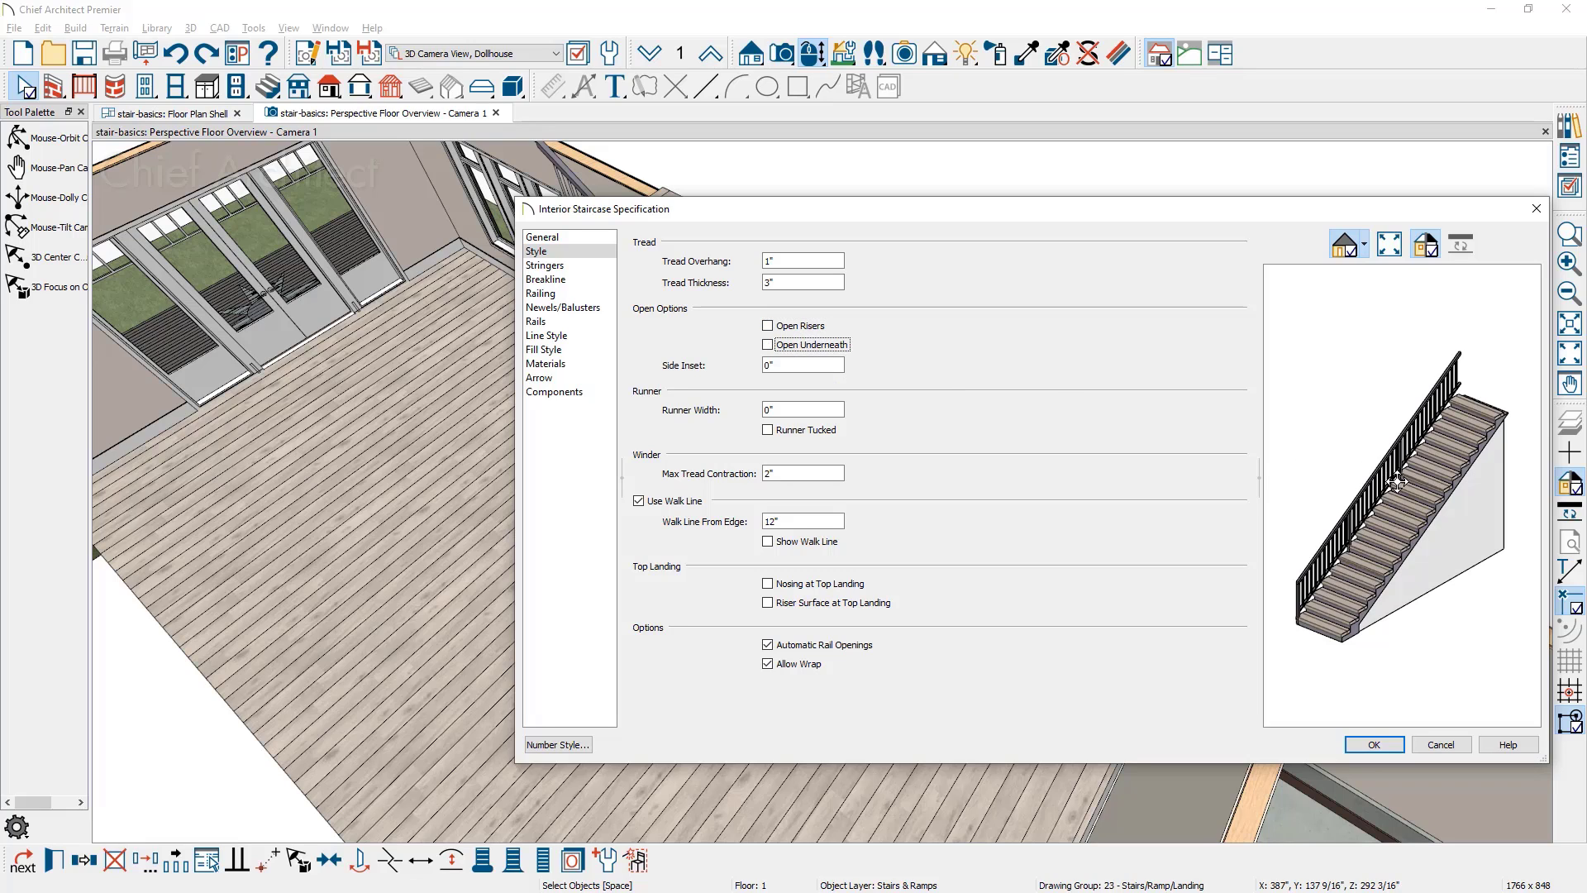
pyautogui.moveTo(1397, 482); pyautogui.dragTo(1398, 402)
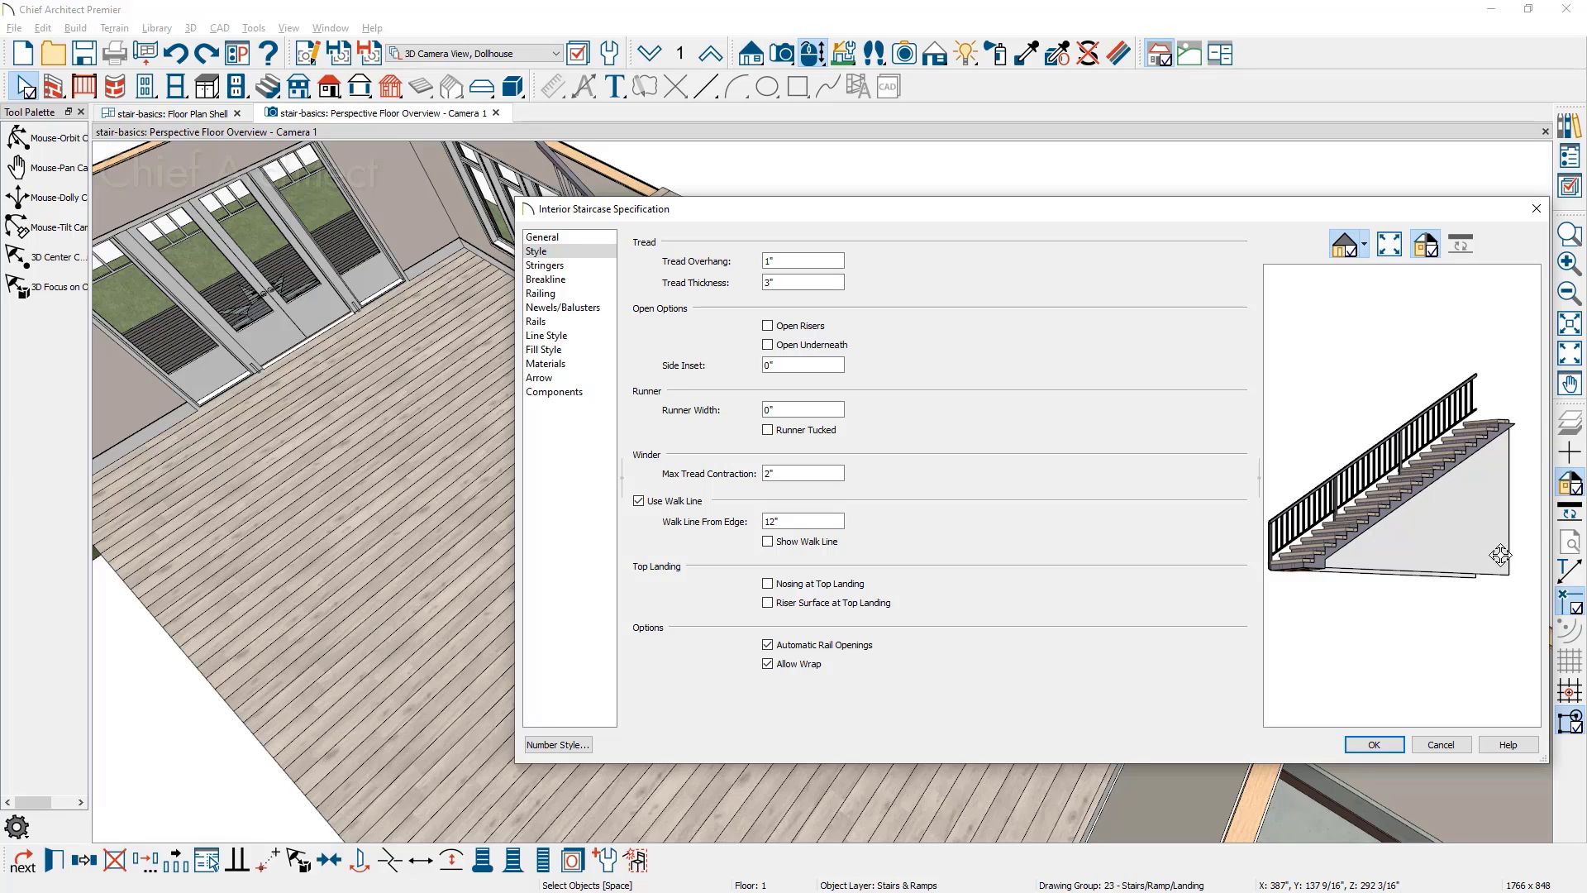
pyautogui.moveTo(1500, 555); pyautogui.dragTo(1515, 596)
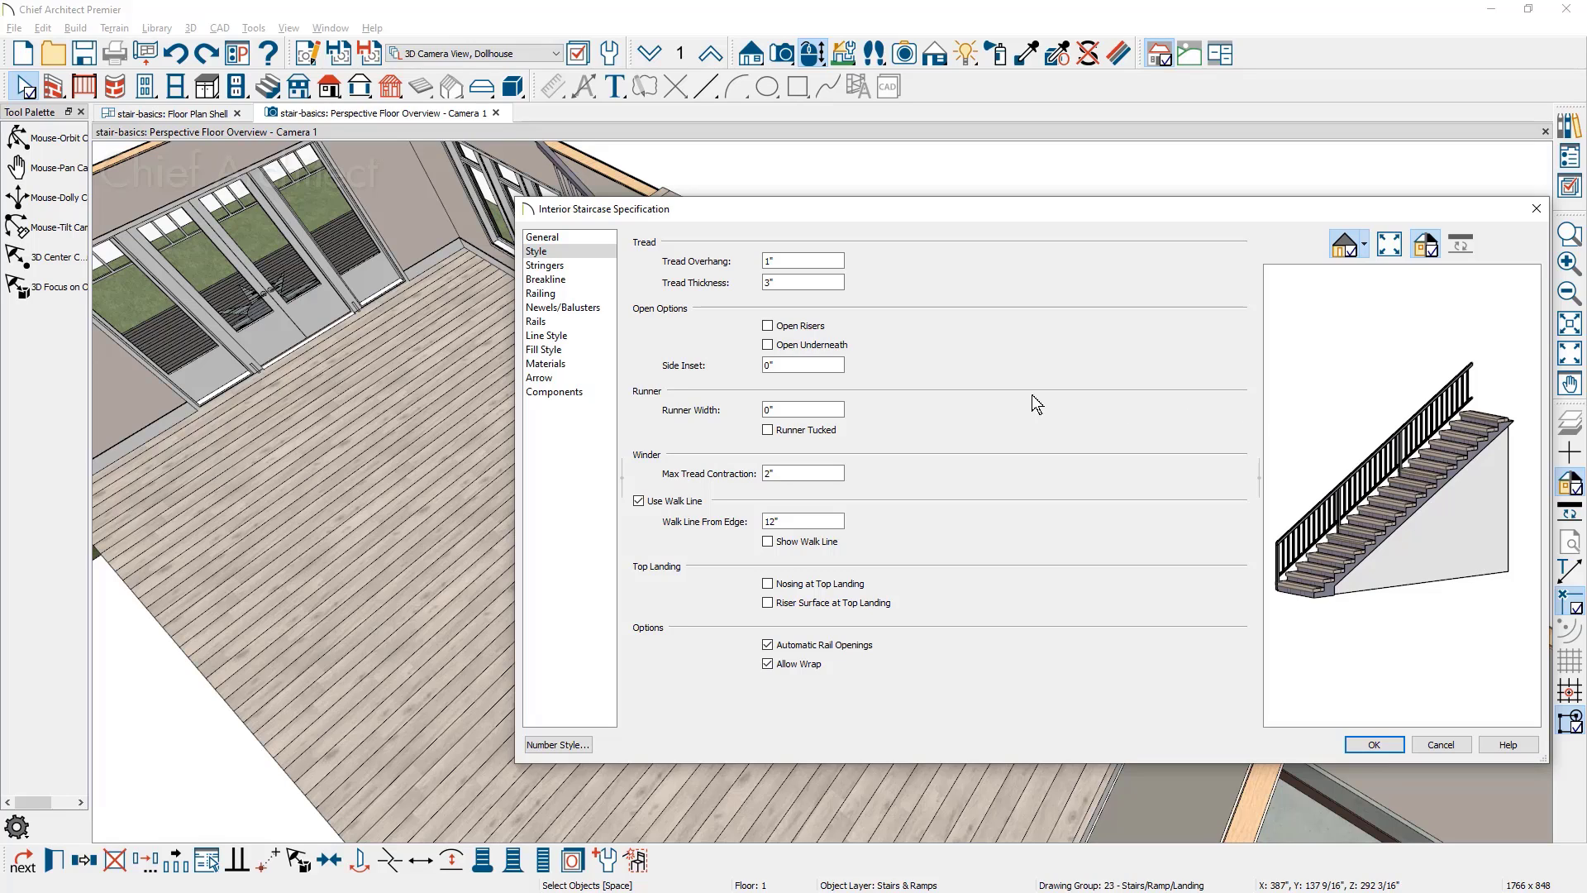
pyautogui.click(782, 345)
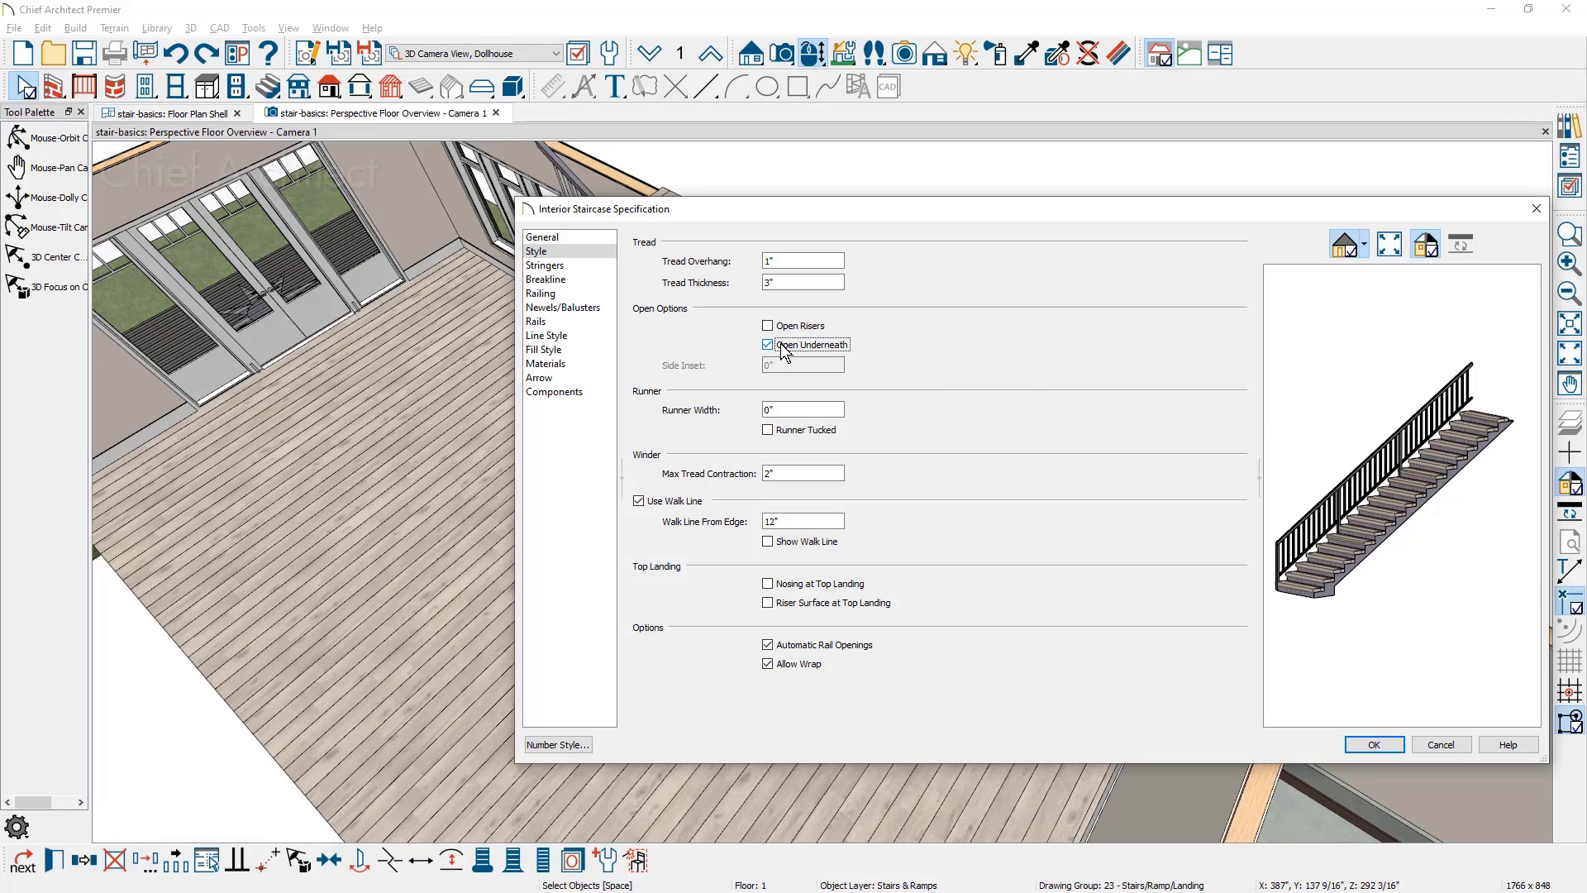
pyautogui.click(1369, 744)
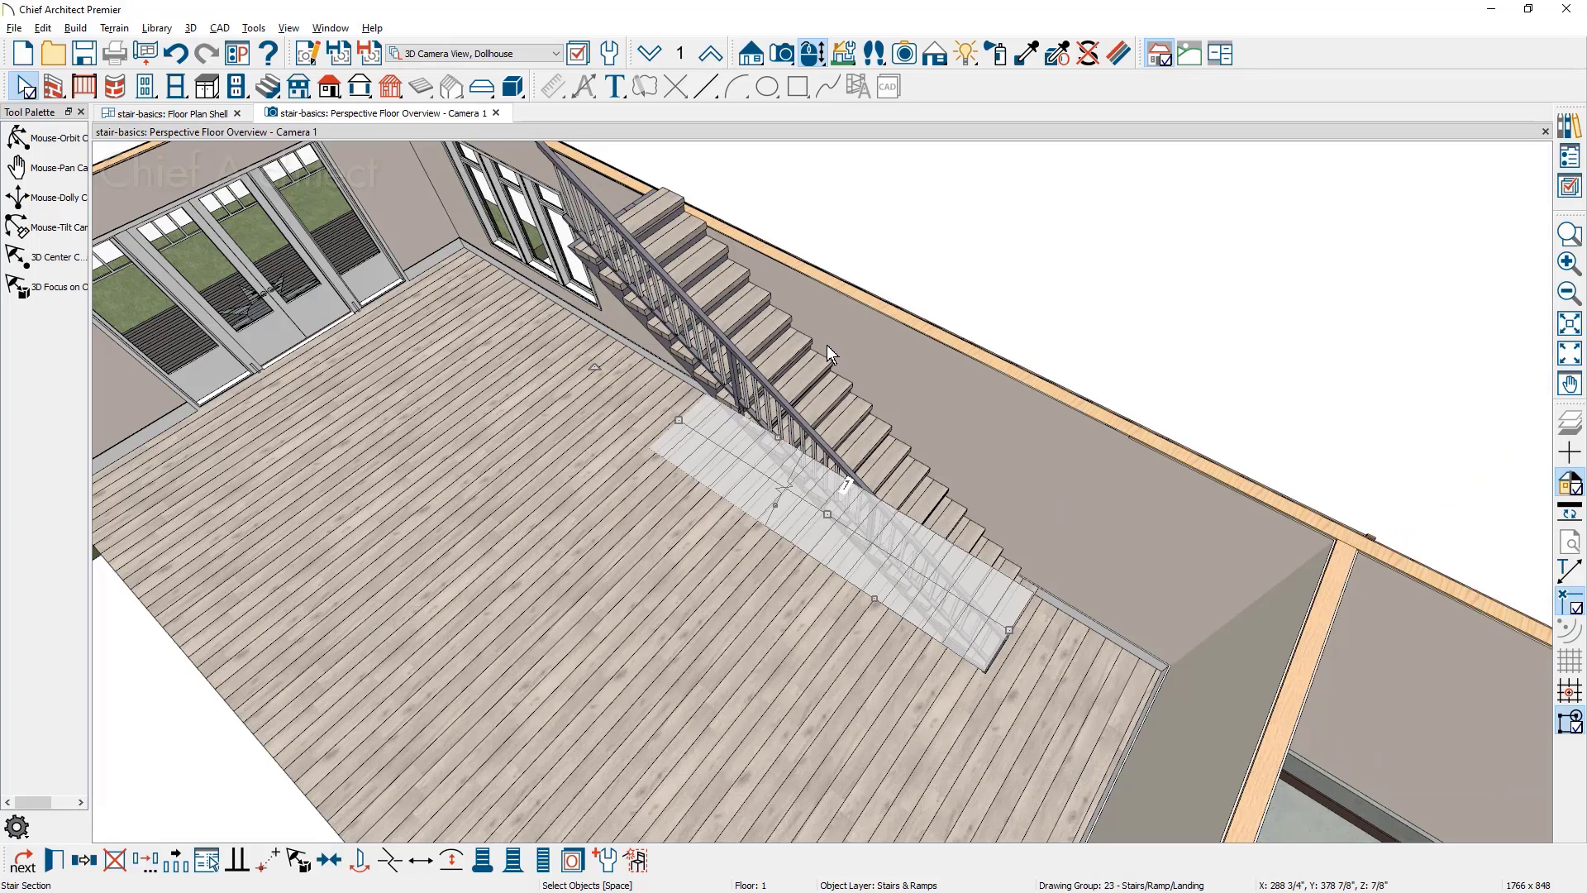
# Step: Tile the camera and floor plan views vertically and make the floor plan active
pyautogui.click(332, 28)
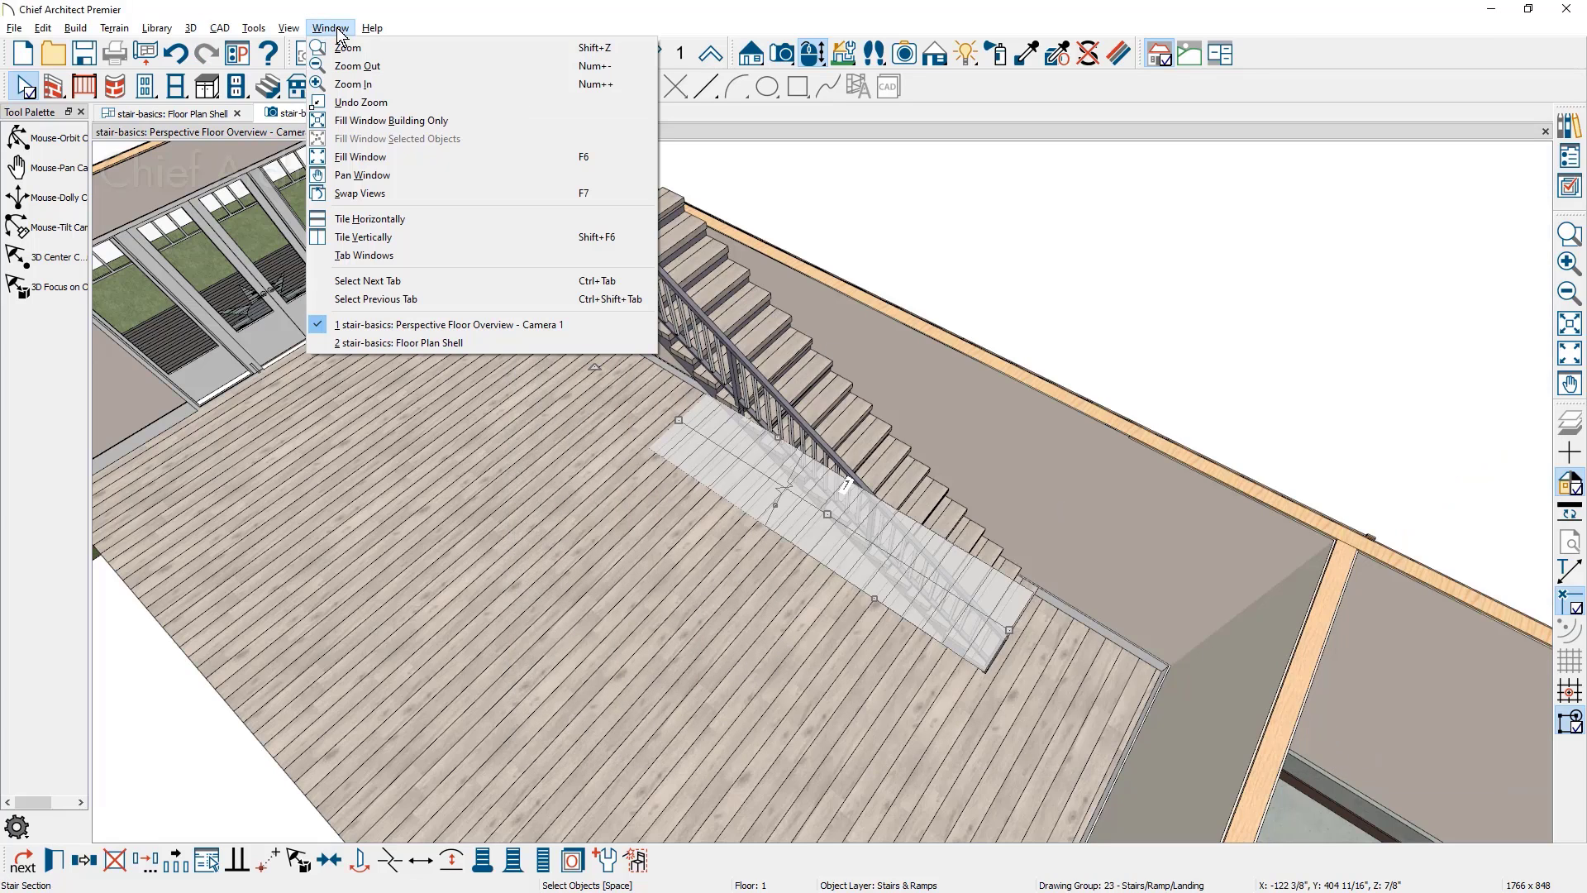
pyautogui.click(449, 241)
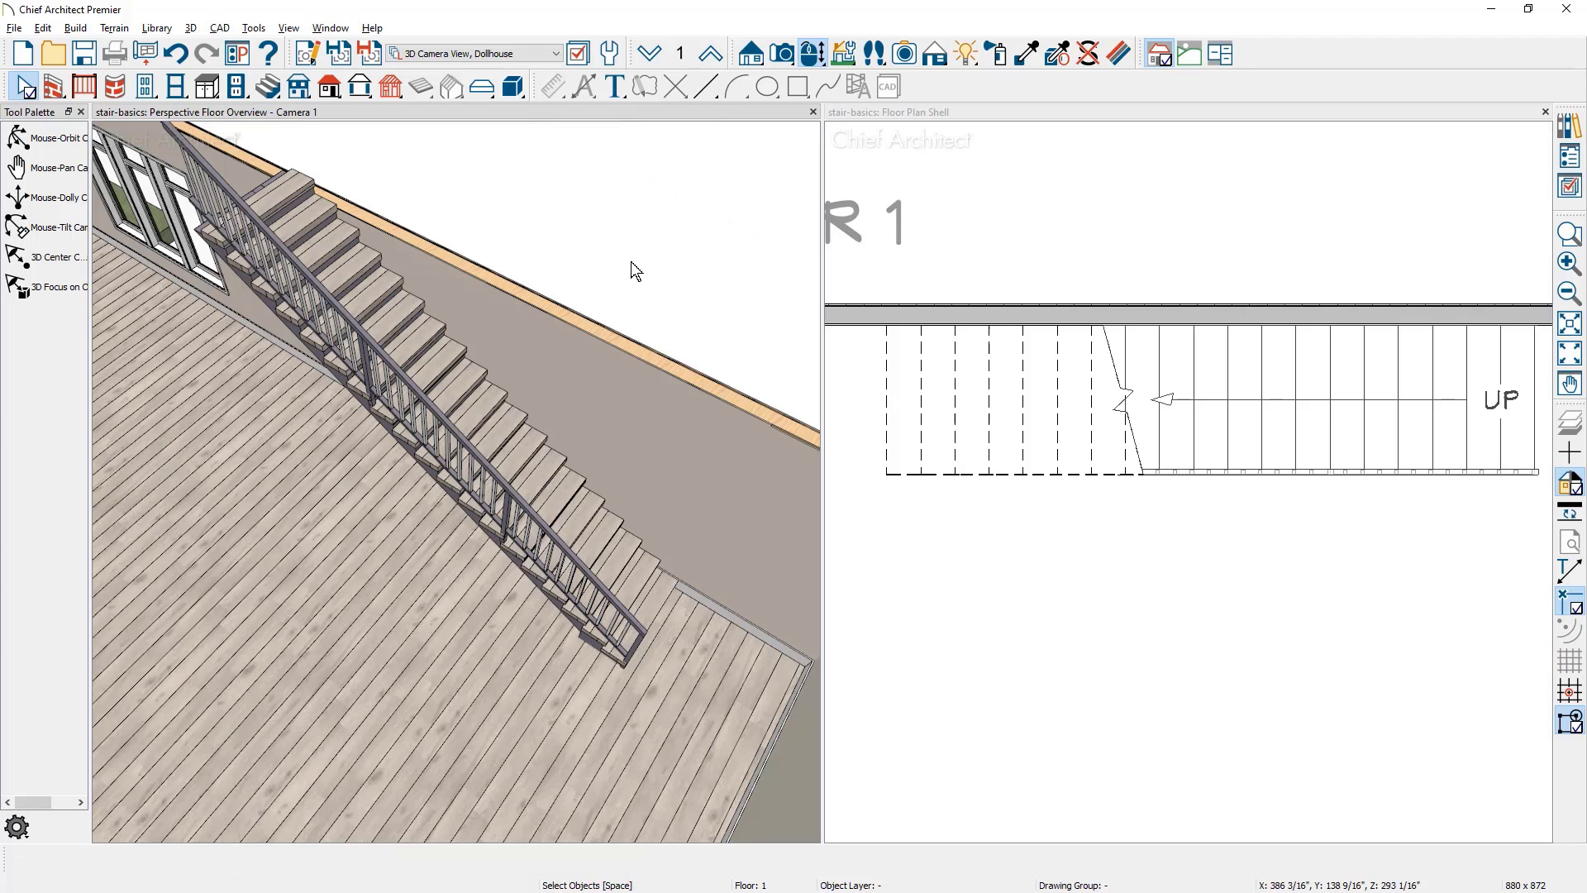
pyautogui.click(883, 114)
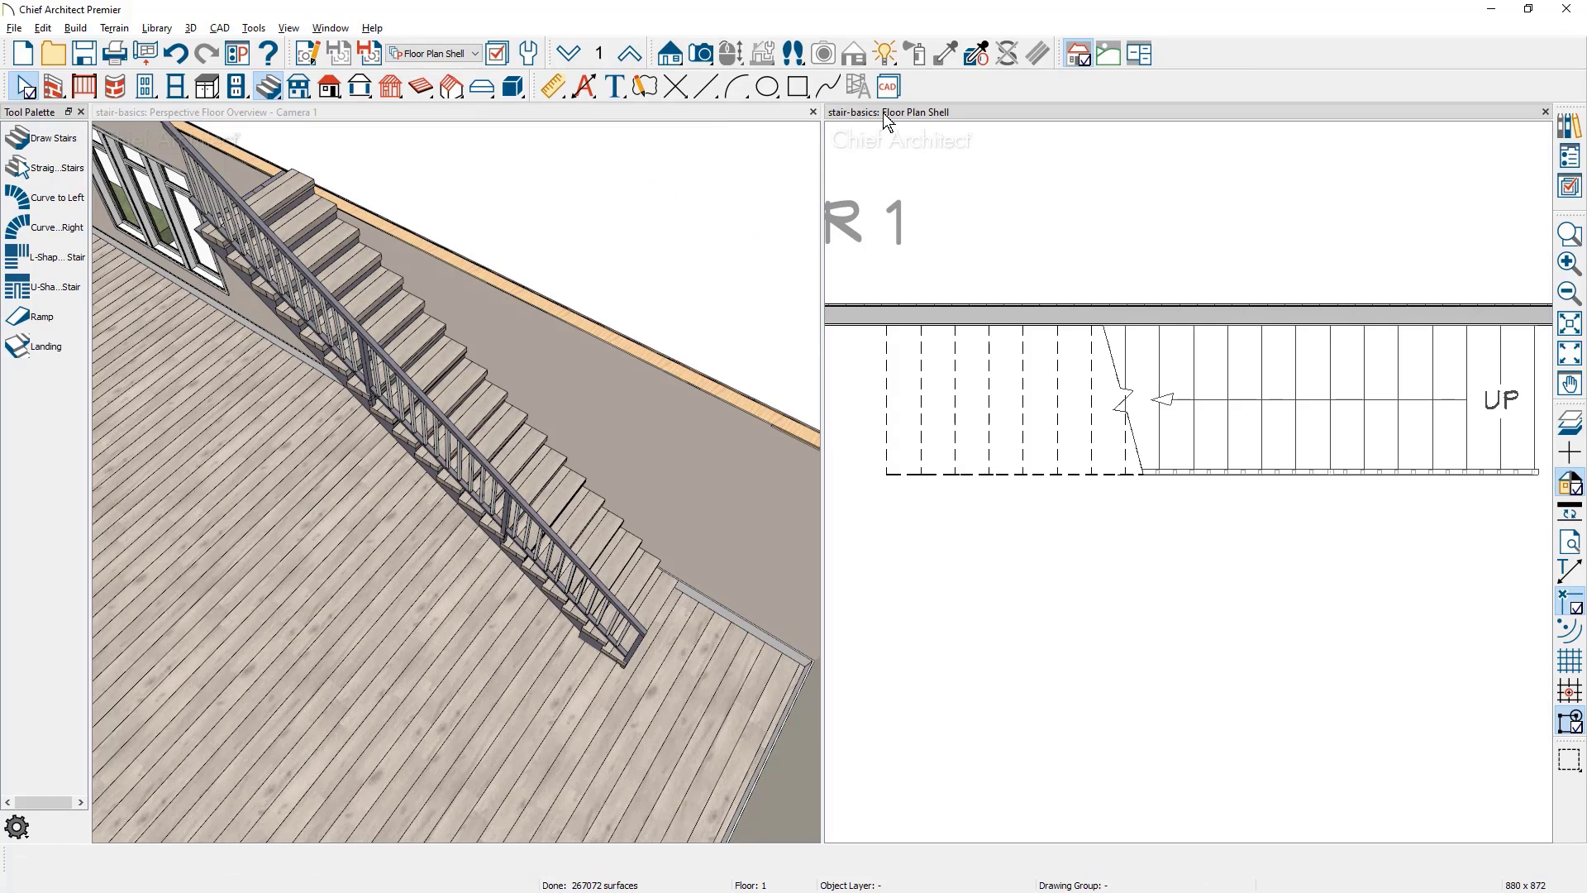
# Step: Draw a straight interior wall underneath the staircase, parallel to its run and spanning most of its length
pyautogui.click(58, 87)
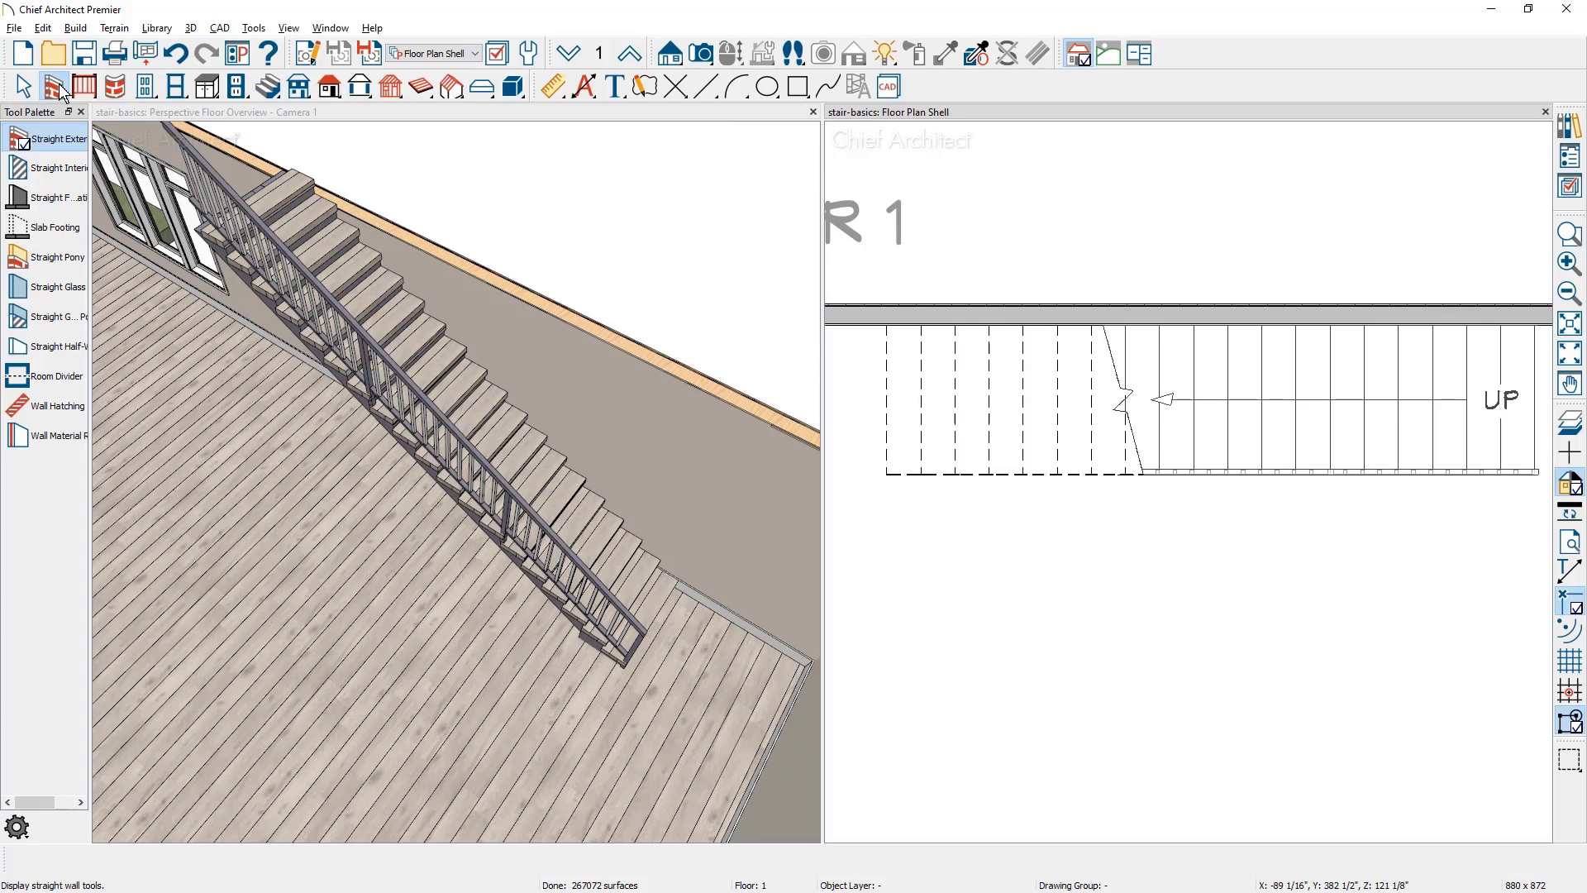
pyautogui.click(51, 168)
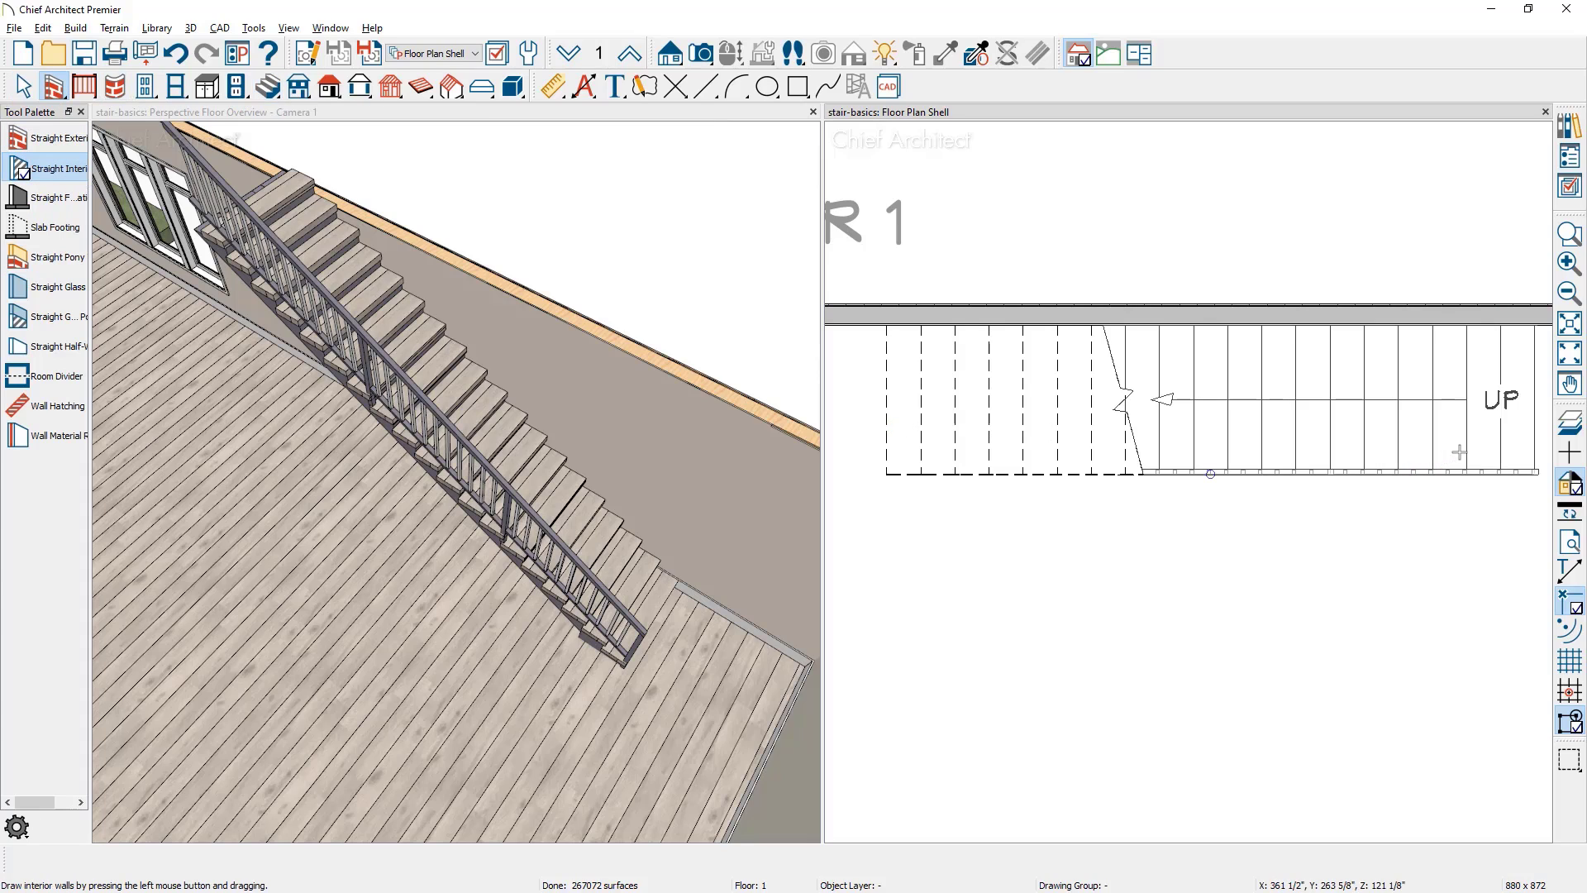
pyautogui.moveTo(1466, 444); pyautogui.dragTo(1293, 434)
pyautogui.moveTo(959, 428); pyautogui.dragTo(916, 427)
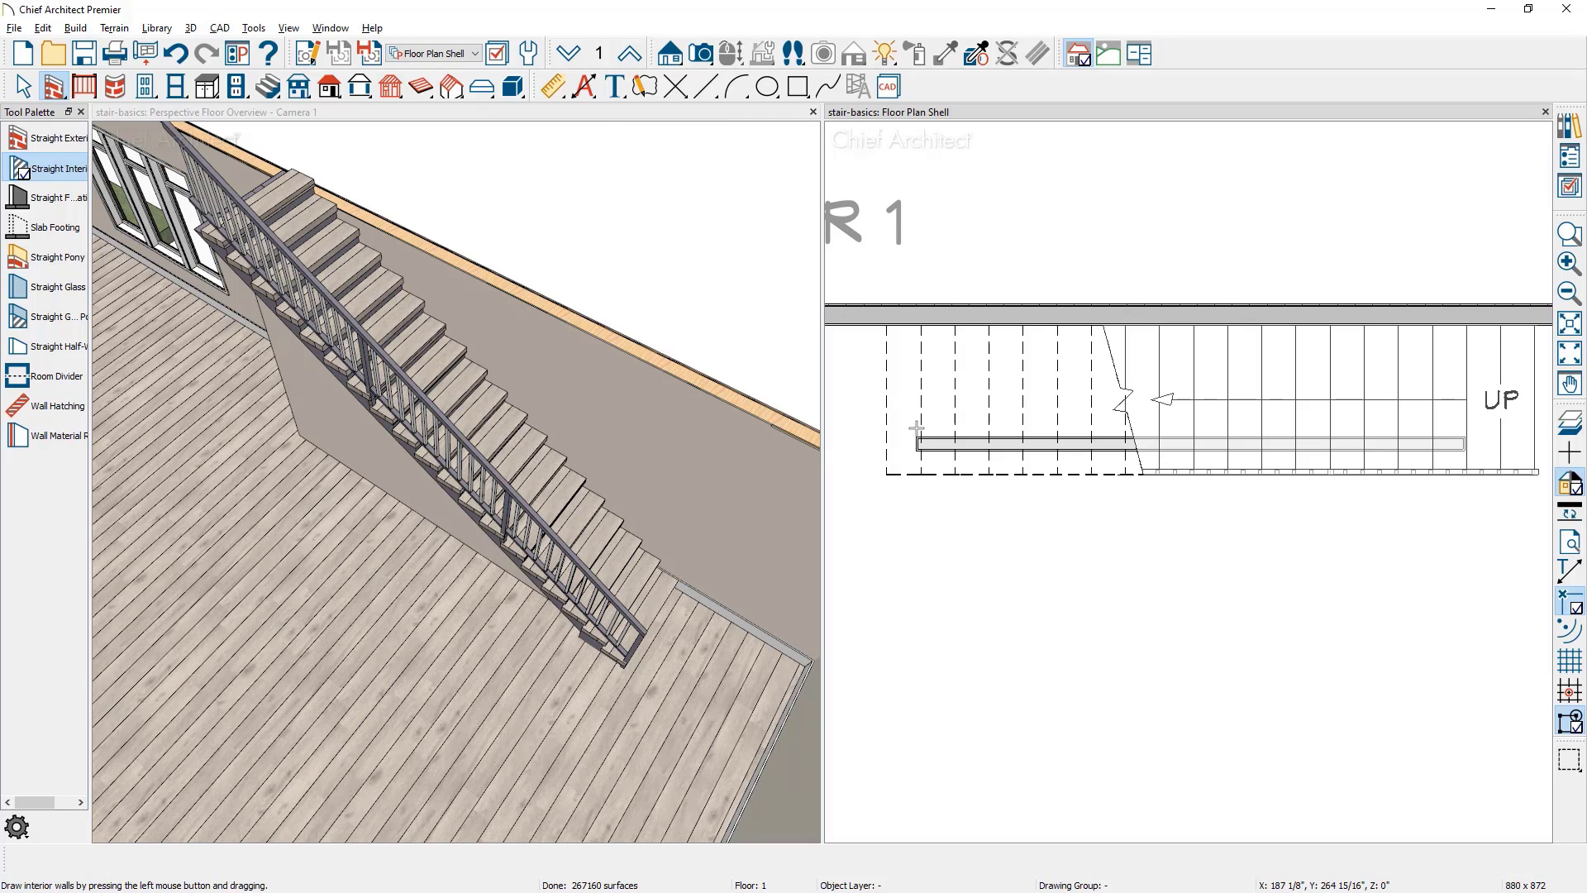
# Step: Select the wall under the staircase and nudge it outward until it lies along the outside of the stair's open edge
pyautogui.click(1033, 448)
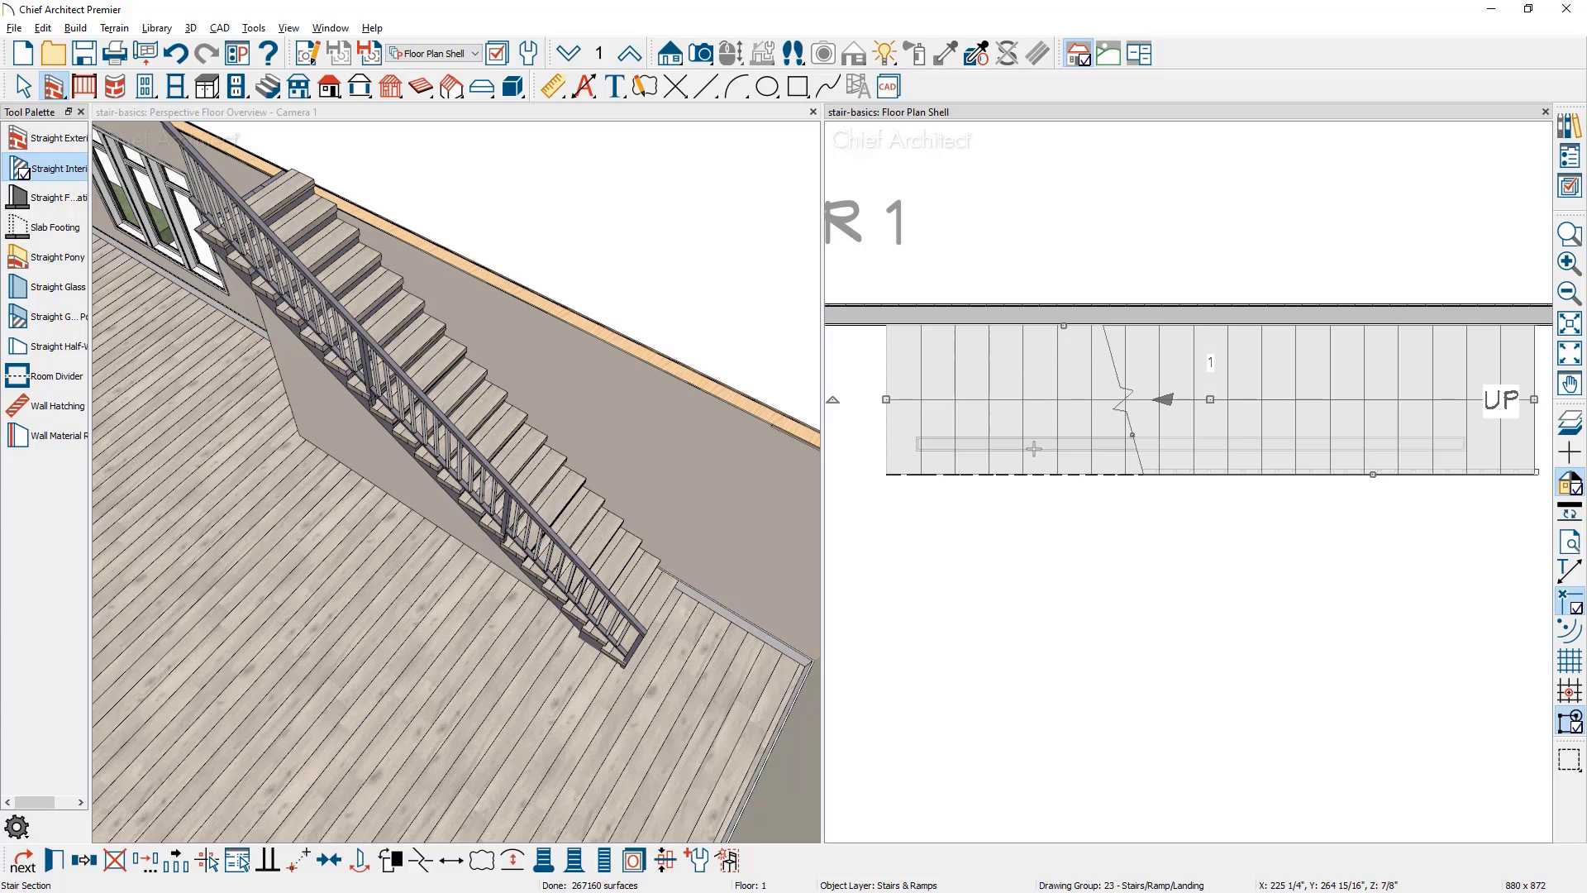
pyautogui.click(1033, 448)
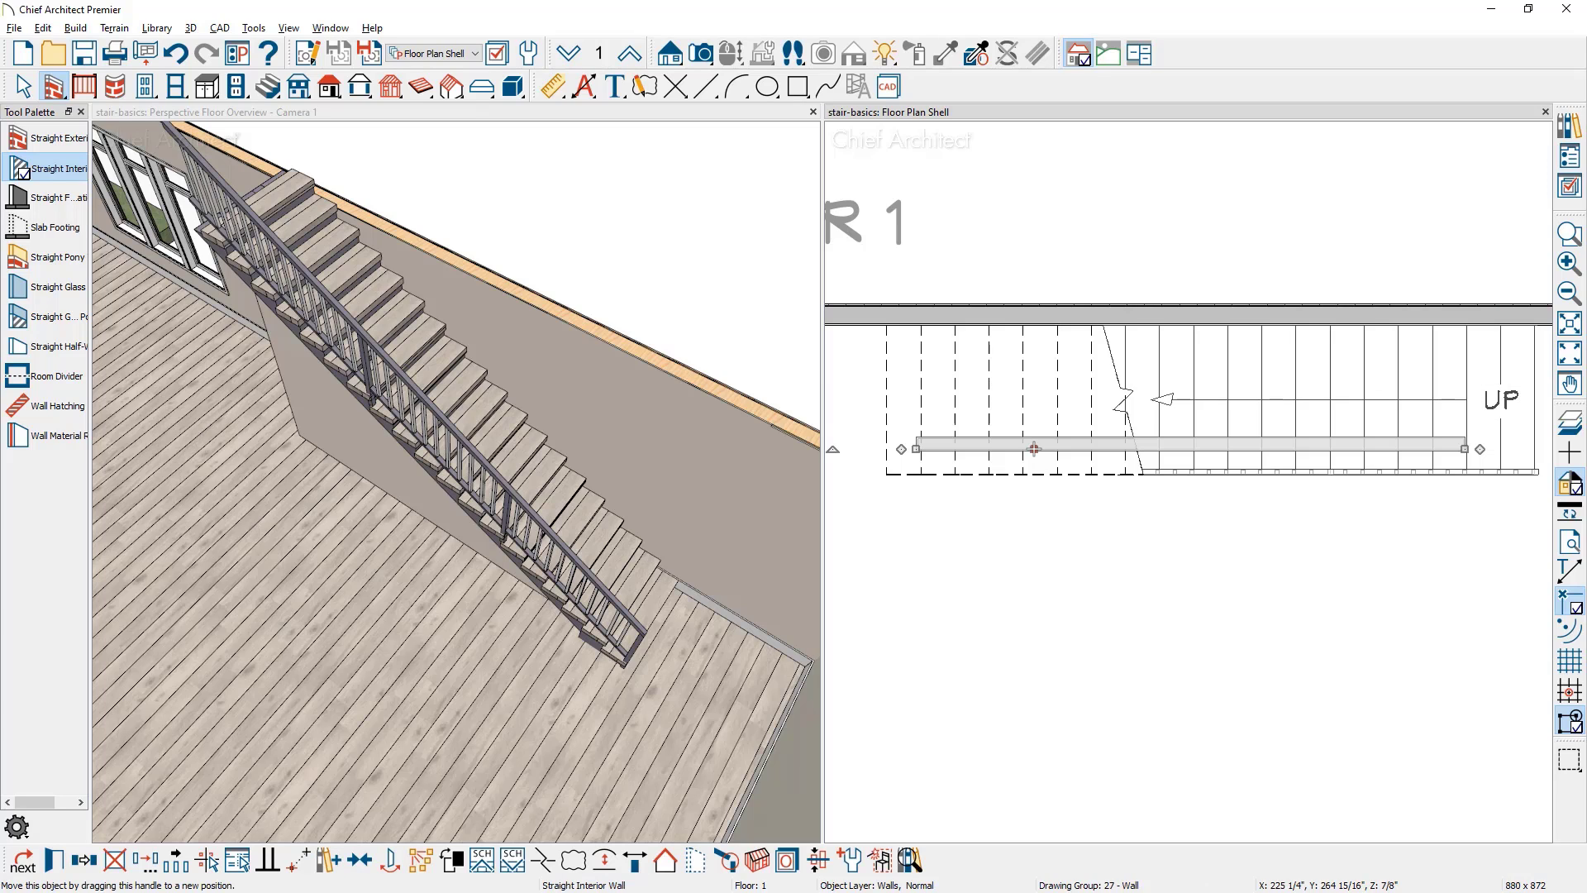
pyautogui.moveTo(1033, 448); pyautogui.dragTo(1034, 454)
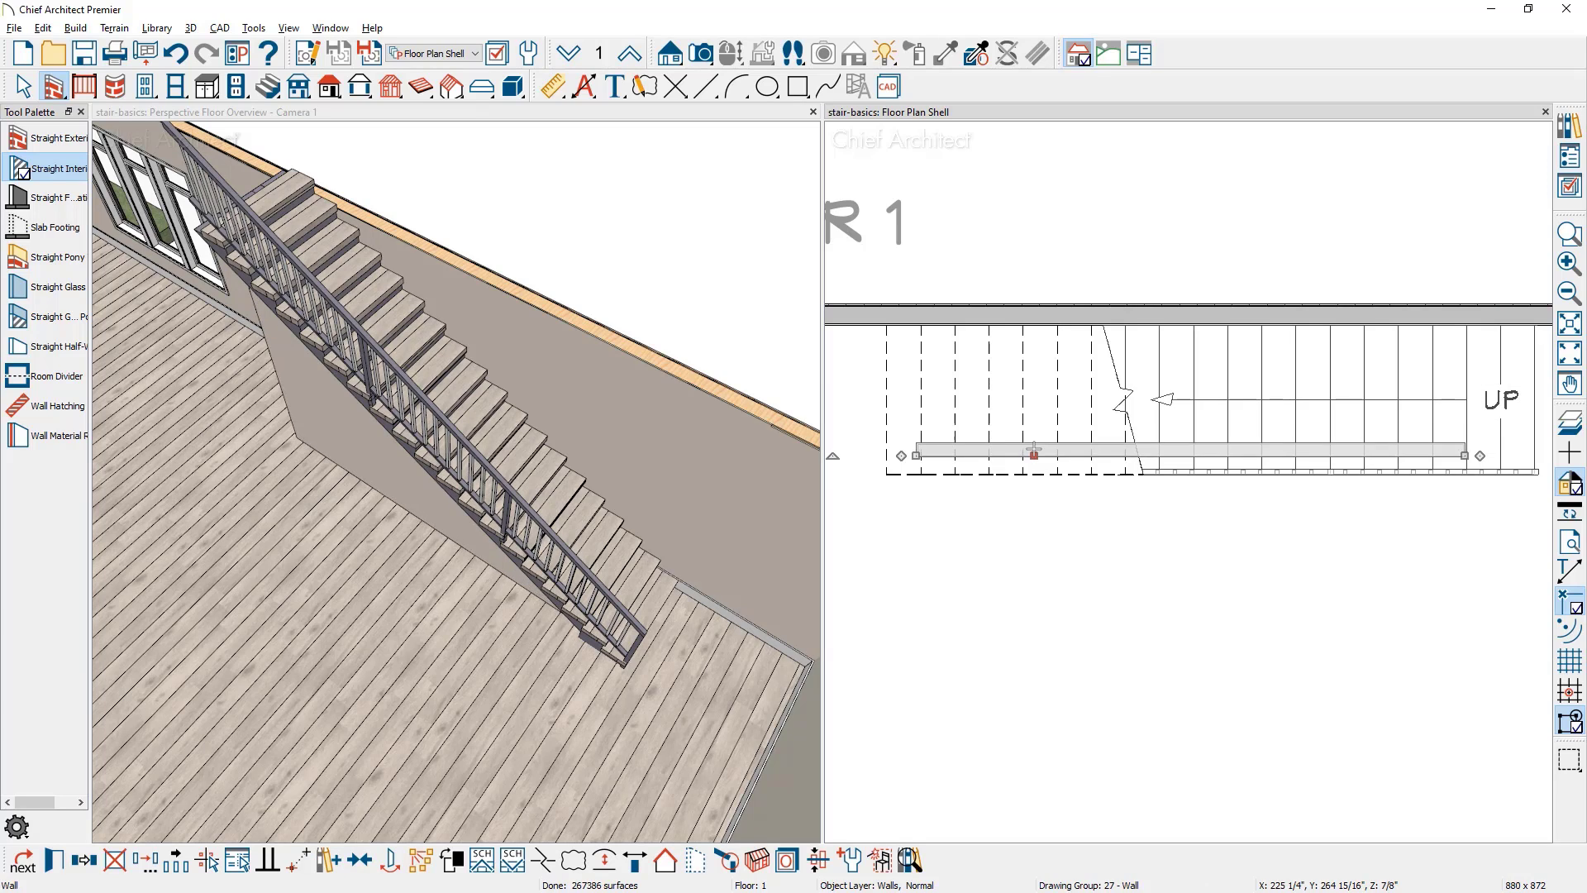
pyautogui.press('Down')
pyautogui.press('Down')
pyautogui.press('Down')
pyautogui.press('Down')
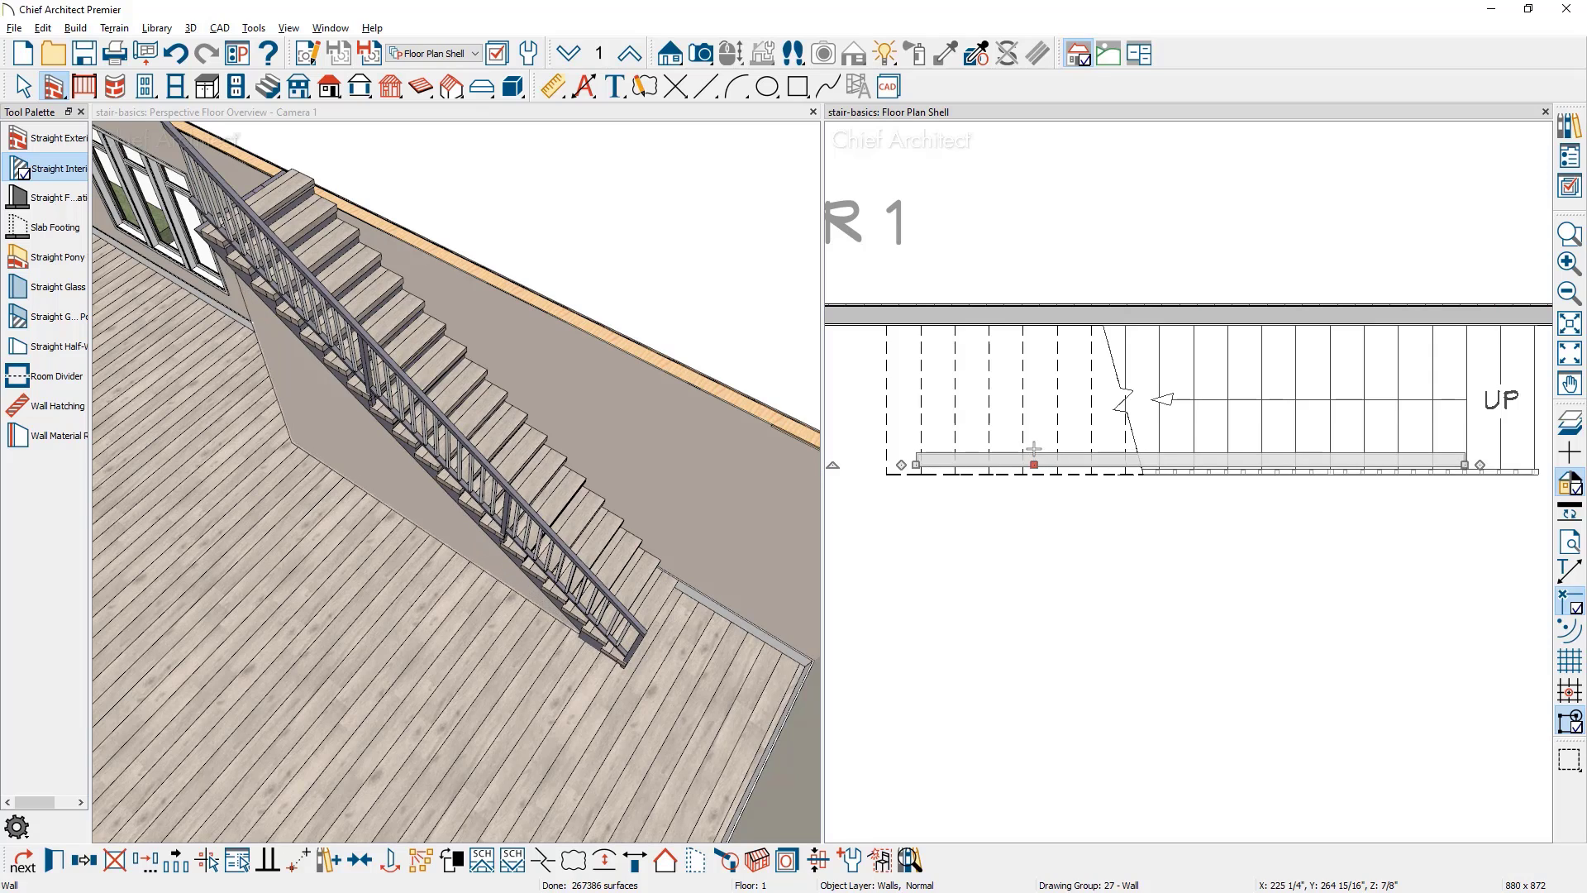
pyautogui.press('Down')
pyautogui.press('Down')
pyautogui.press('Down')
pyautogui.press('Down')
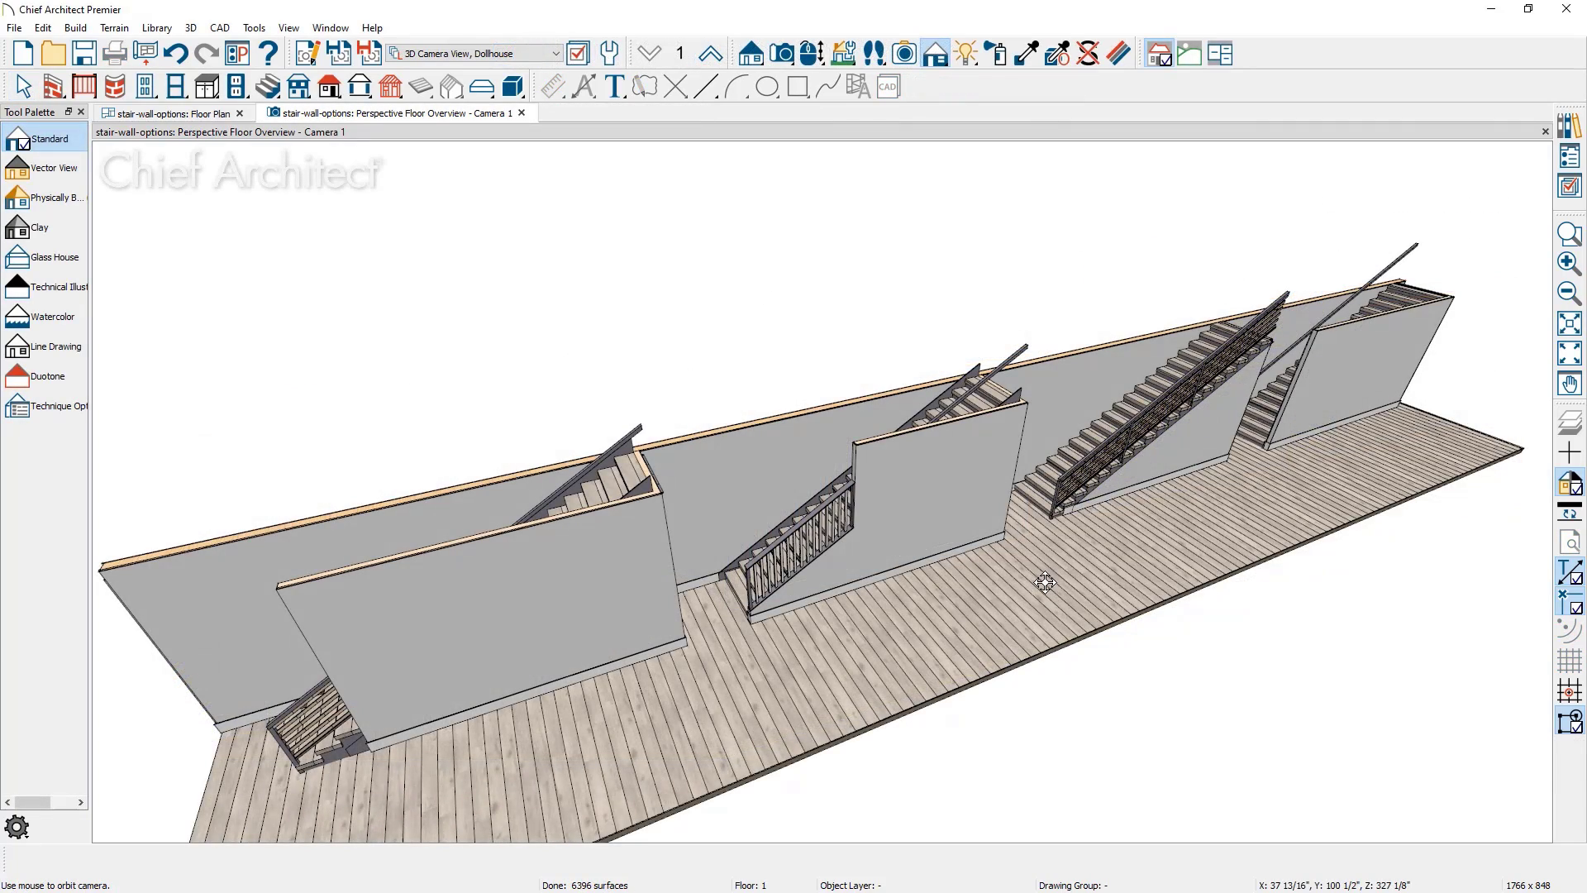
# Step: Examine the different wall arrangements around the sample staircases in the stair-wall-options camera view
pyautogui.moveTo(1045, 588); pyautogui.dragTo(1265, 446)
pyautogui.scroll(4, 1265, 446)
pyautogui.moveTo(629, 578); pyautogui.dragTo(1273, 386, button='middle')
pyautogui.moveTo(1273, 386); pyautogui.dragTo(967, 439)
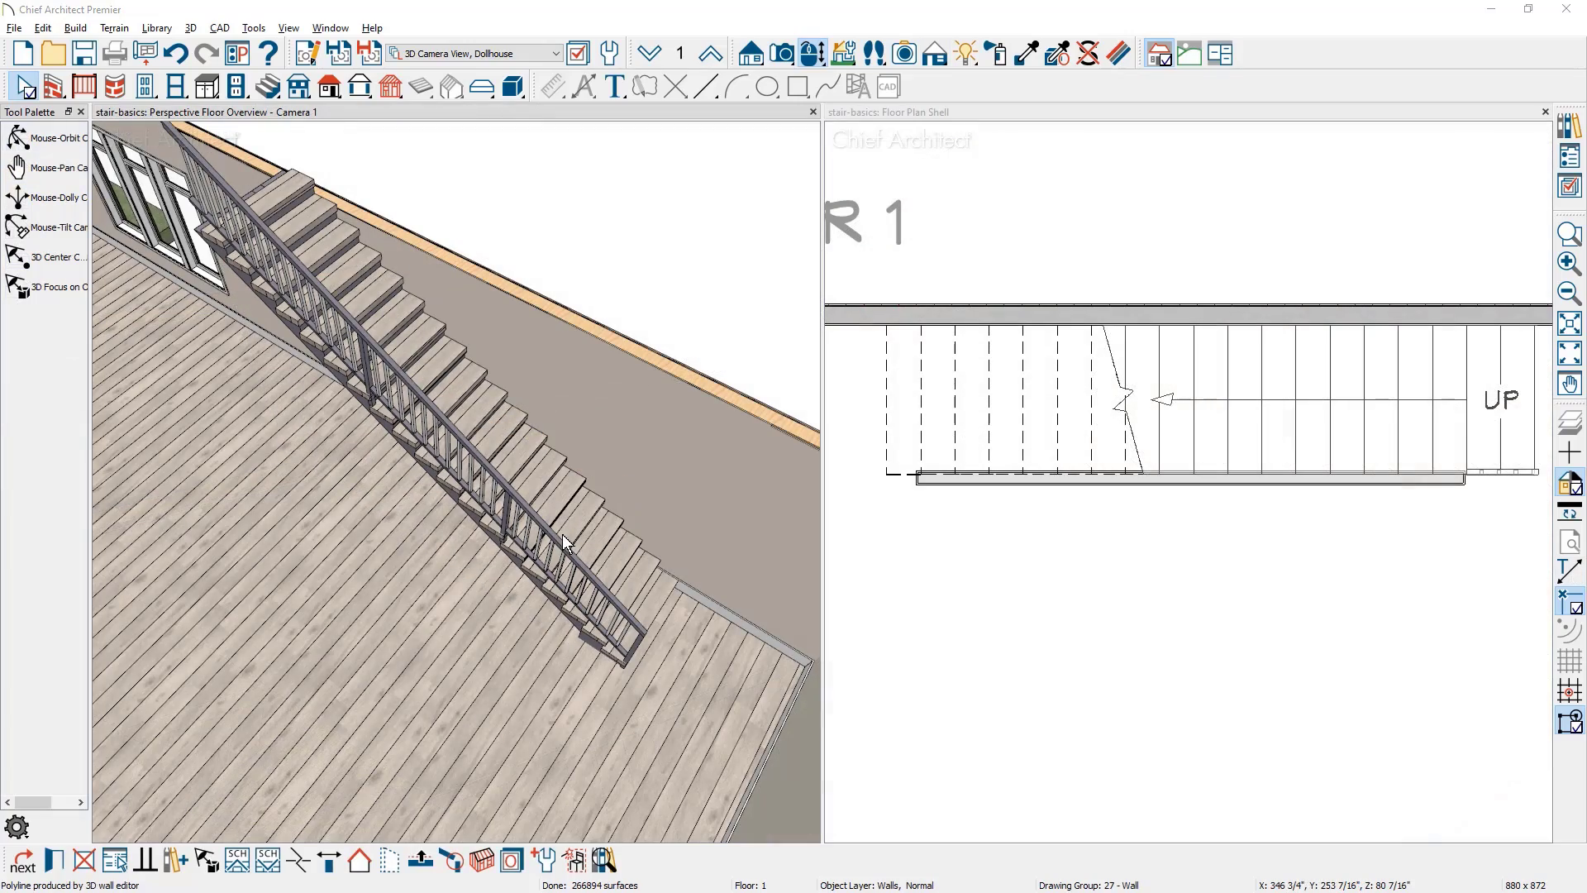
# Step: Remove the interior wall beside the staircase and return the tiled views to tabs with the camera view in front
pyautogui.press('Escape')
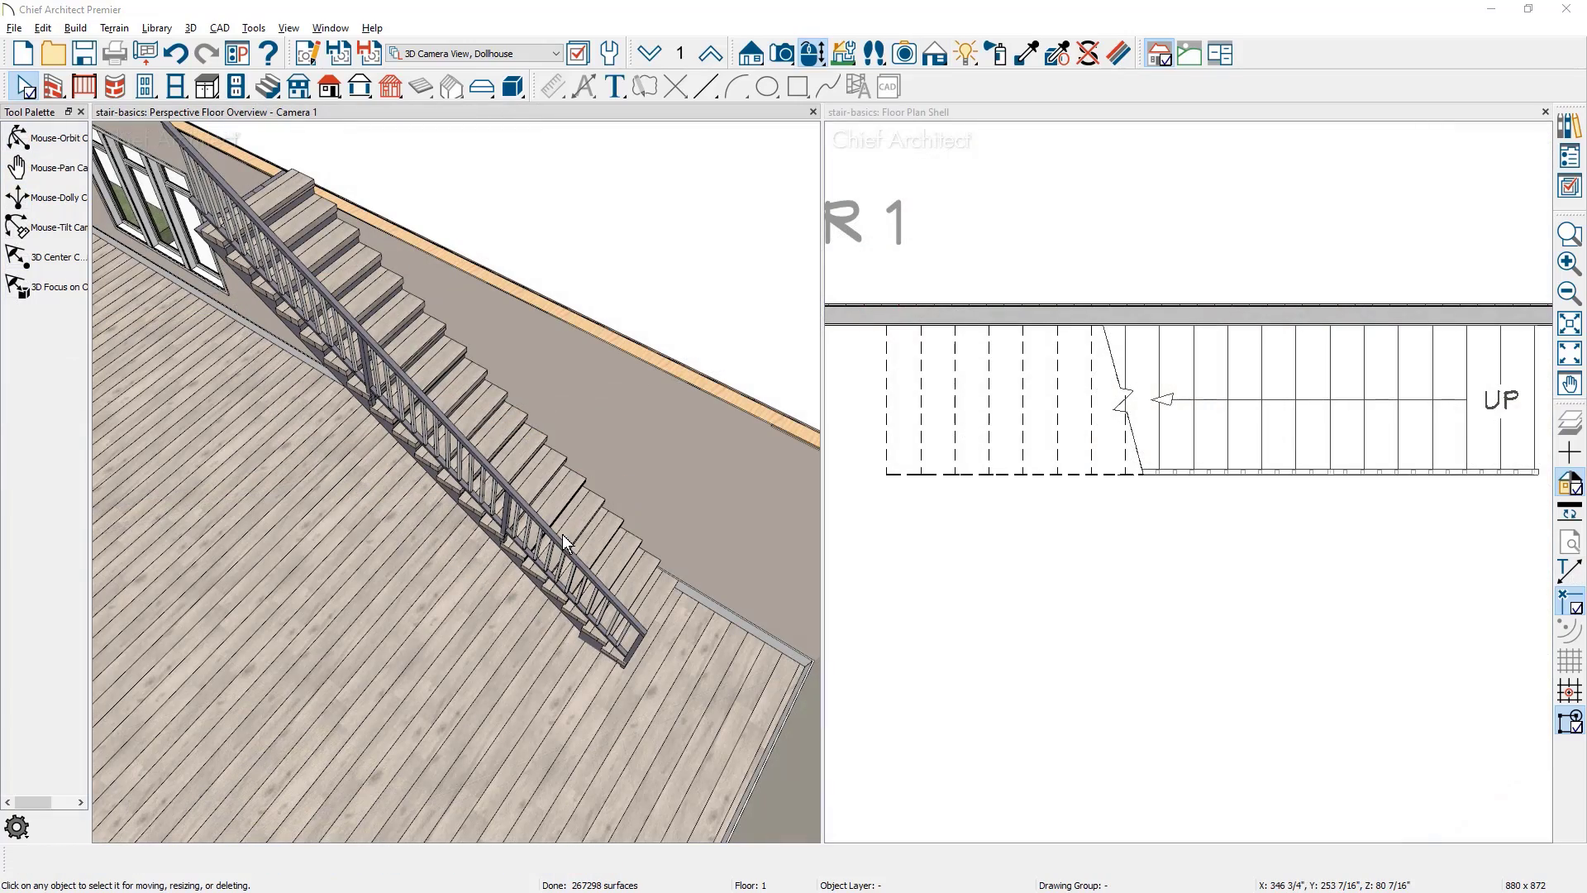
pyautogui.doubleClick(640, 111)
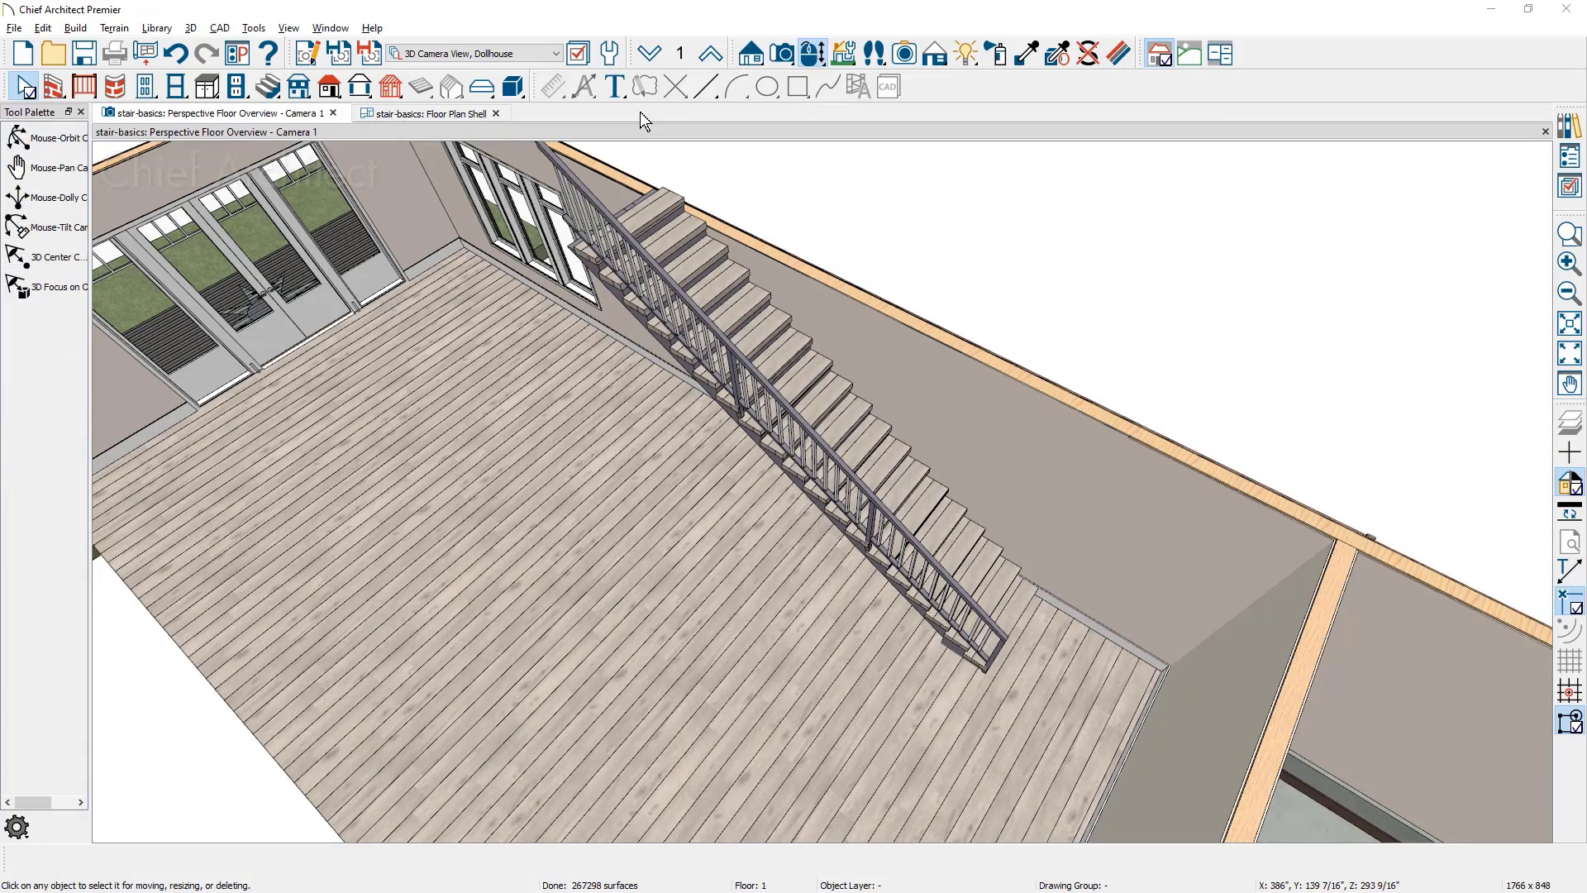
# Step: Apply the Cable w/ Intersector style from the core Fences and Railings catalog to the staircase railing, and close the library
pyautogui.scroll(3, 711, 543)
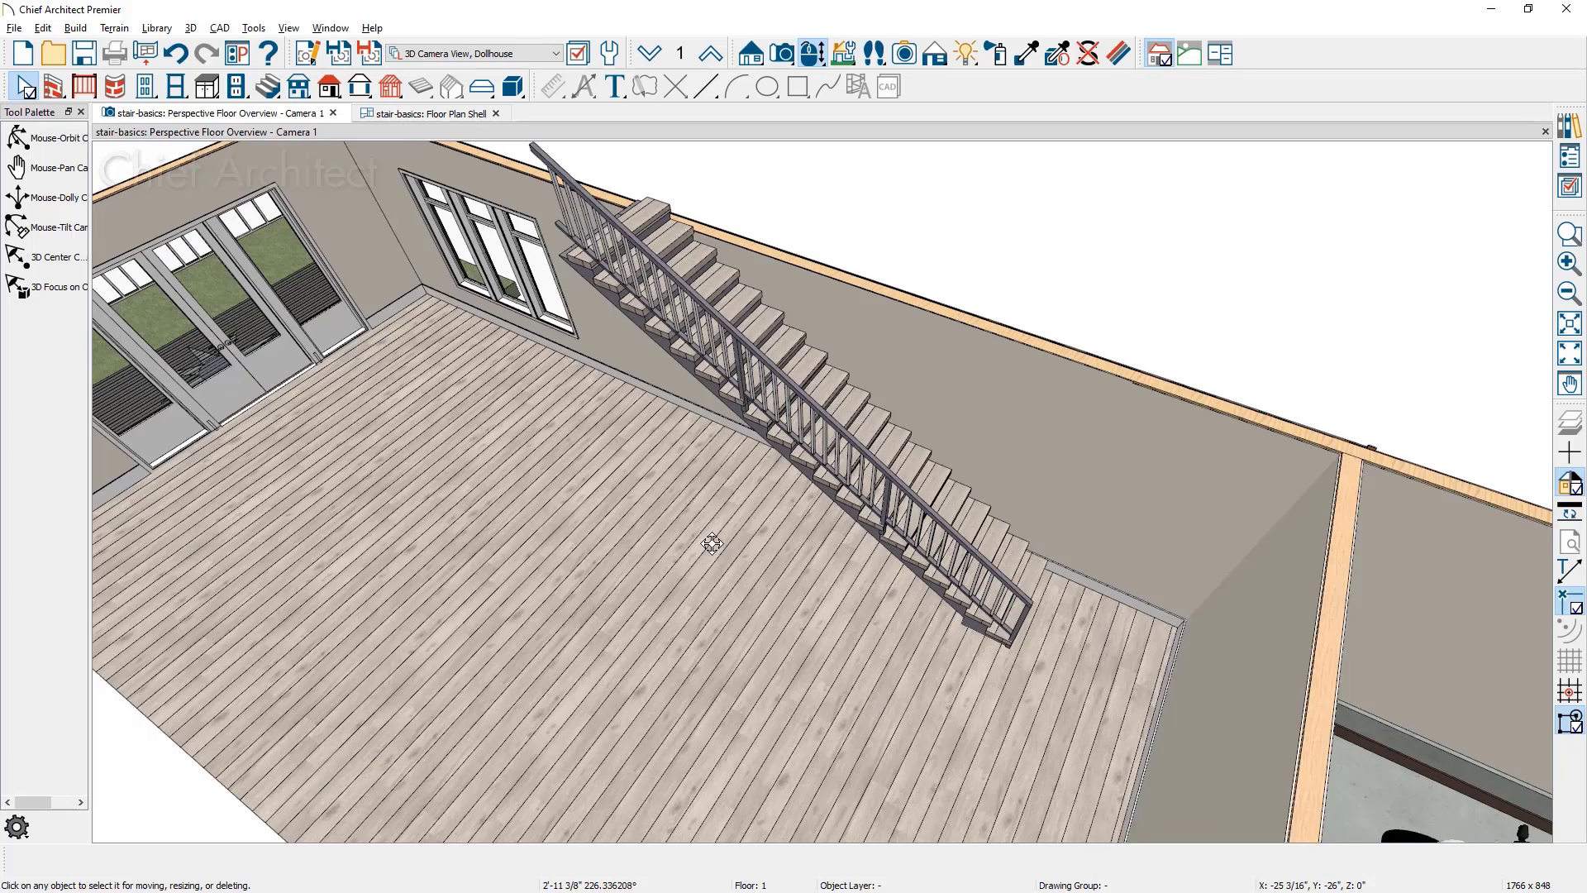
pyautogui.scroll(-1, 712, 543)
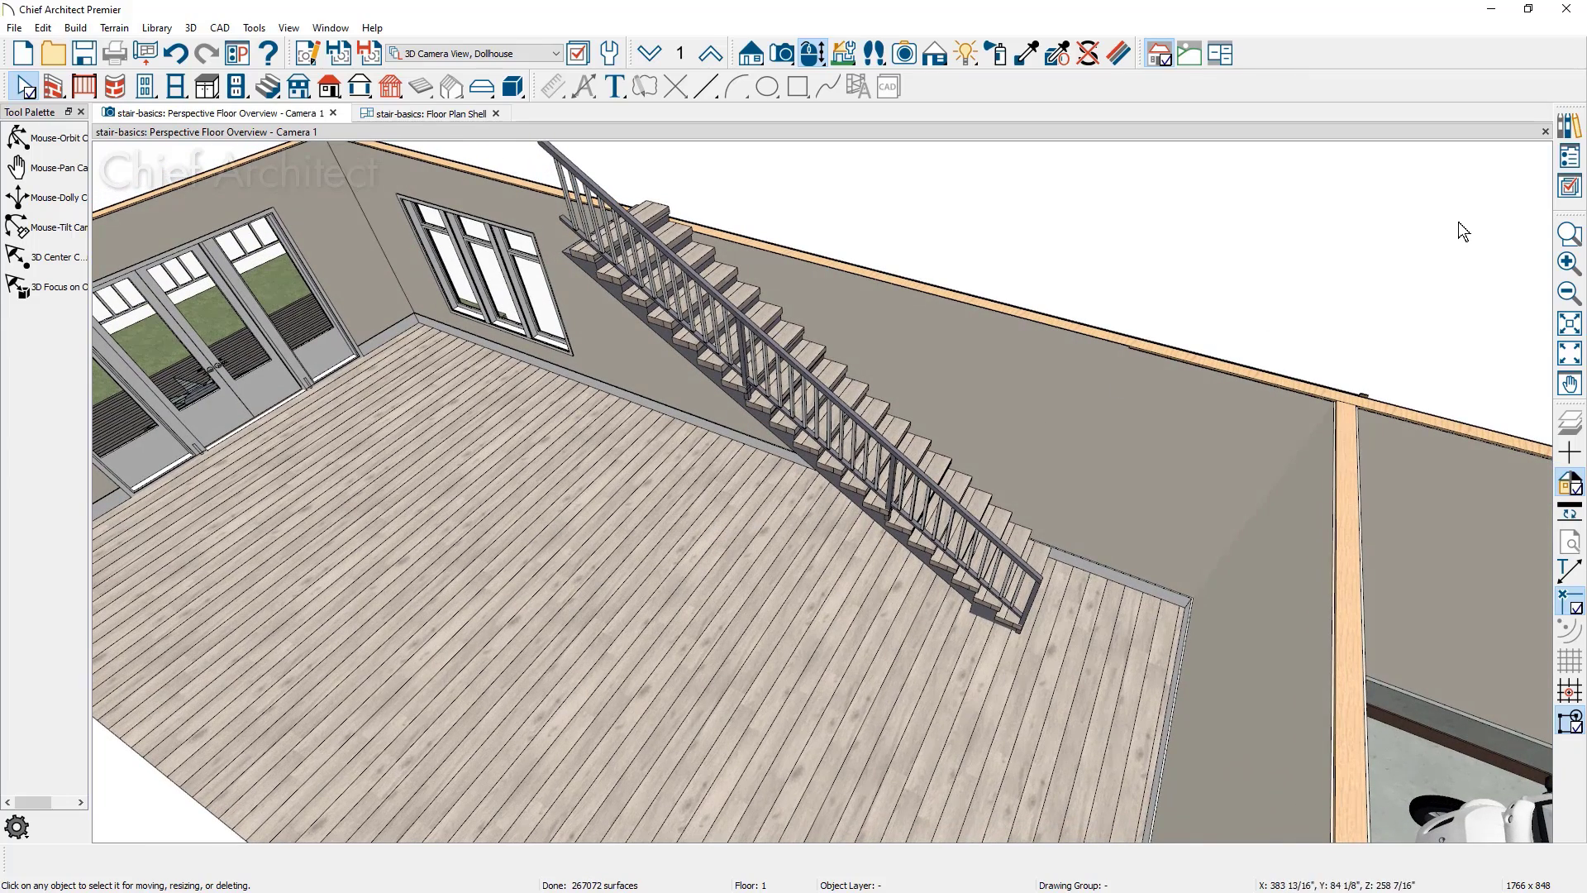
pyautogui.click(1570, 128)
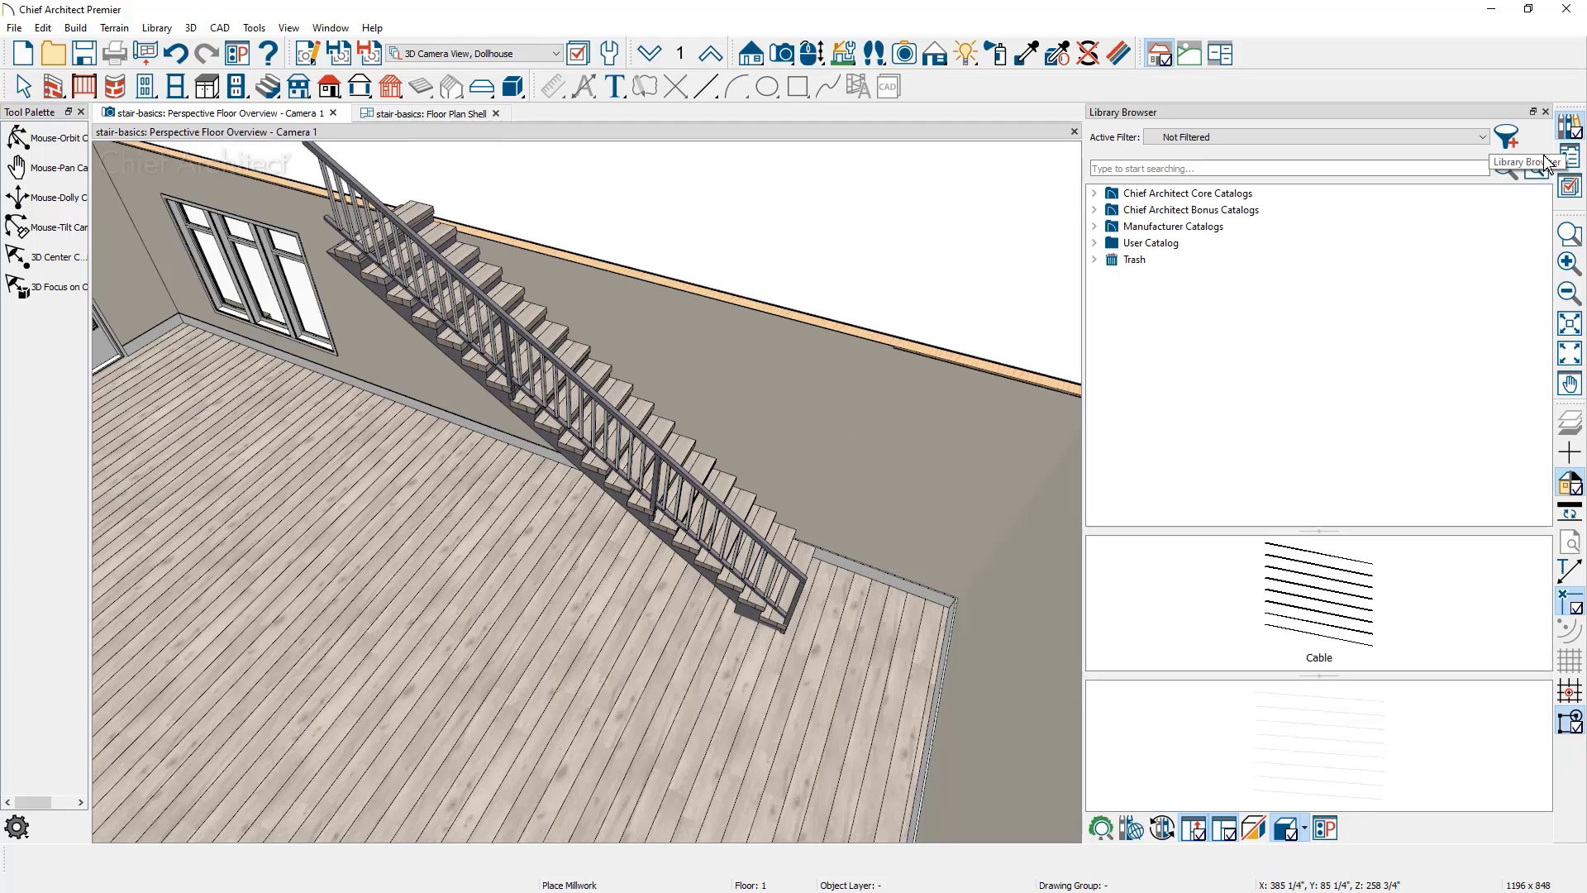
pyautogui.click(1095, 195)
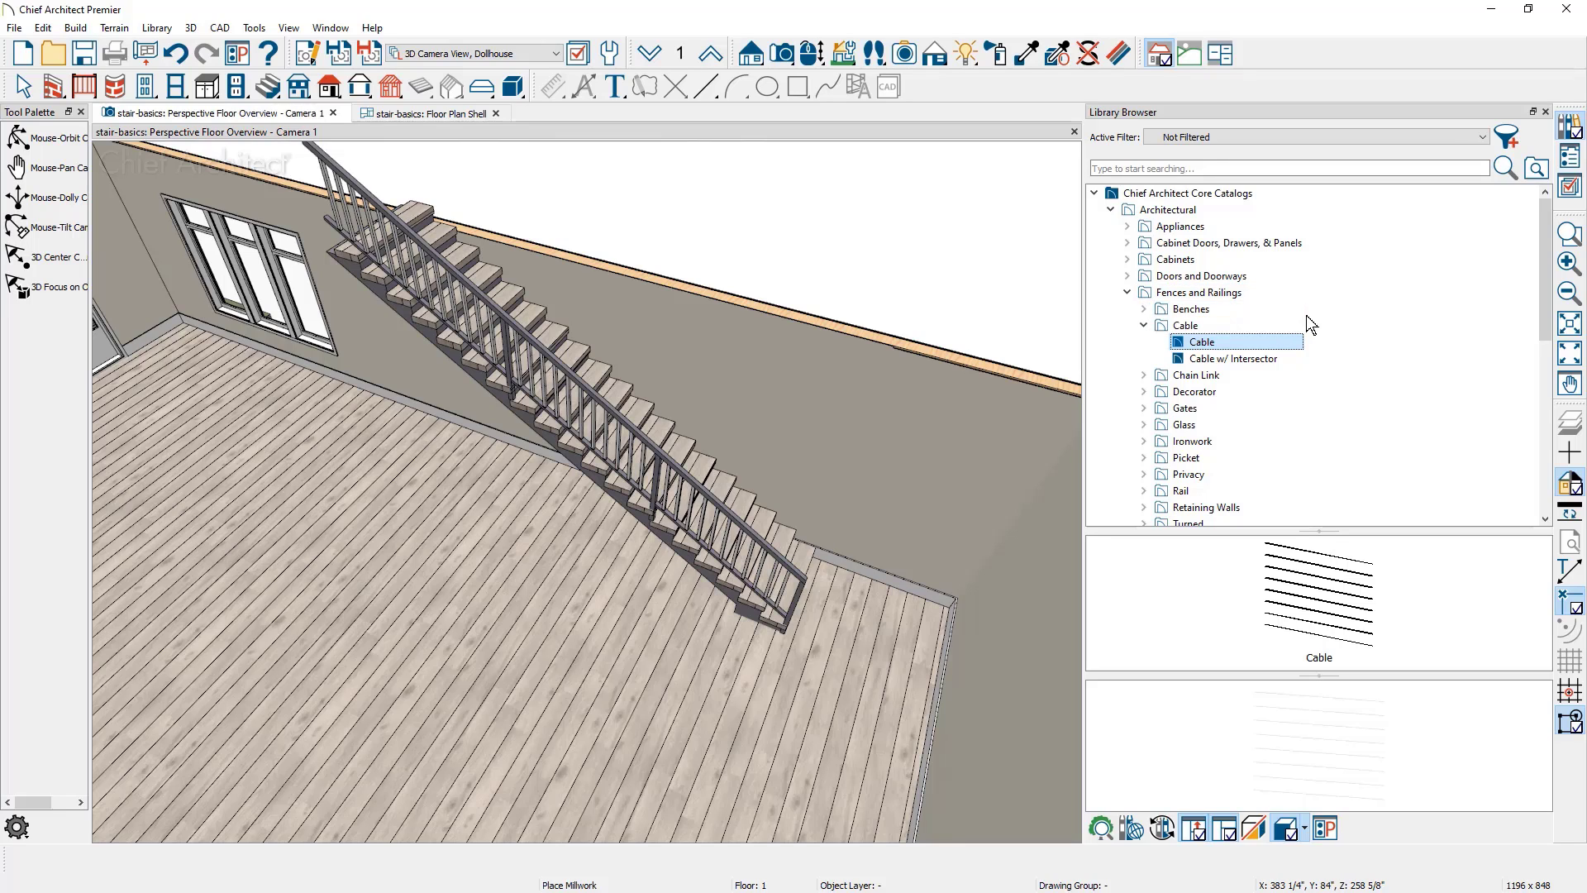
pyautogui.click(1232, 357)
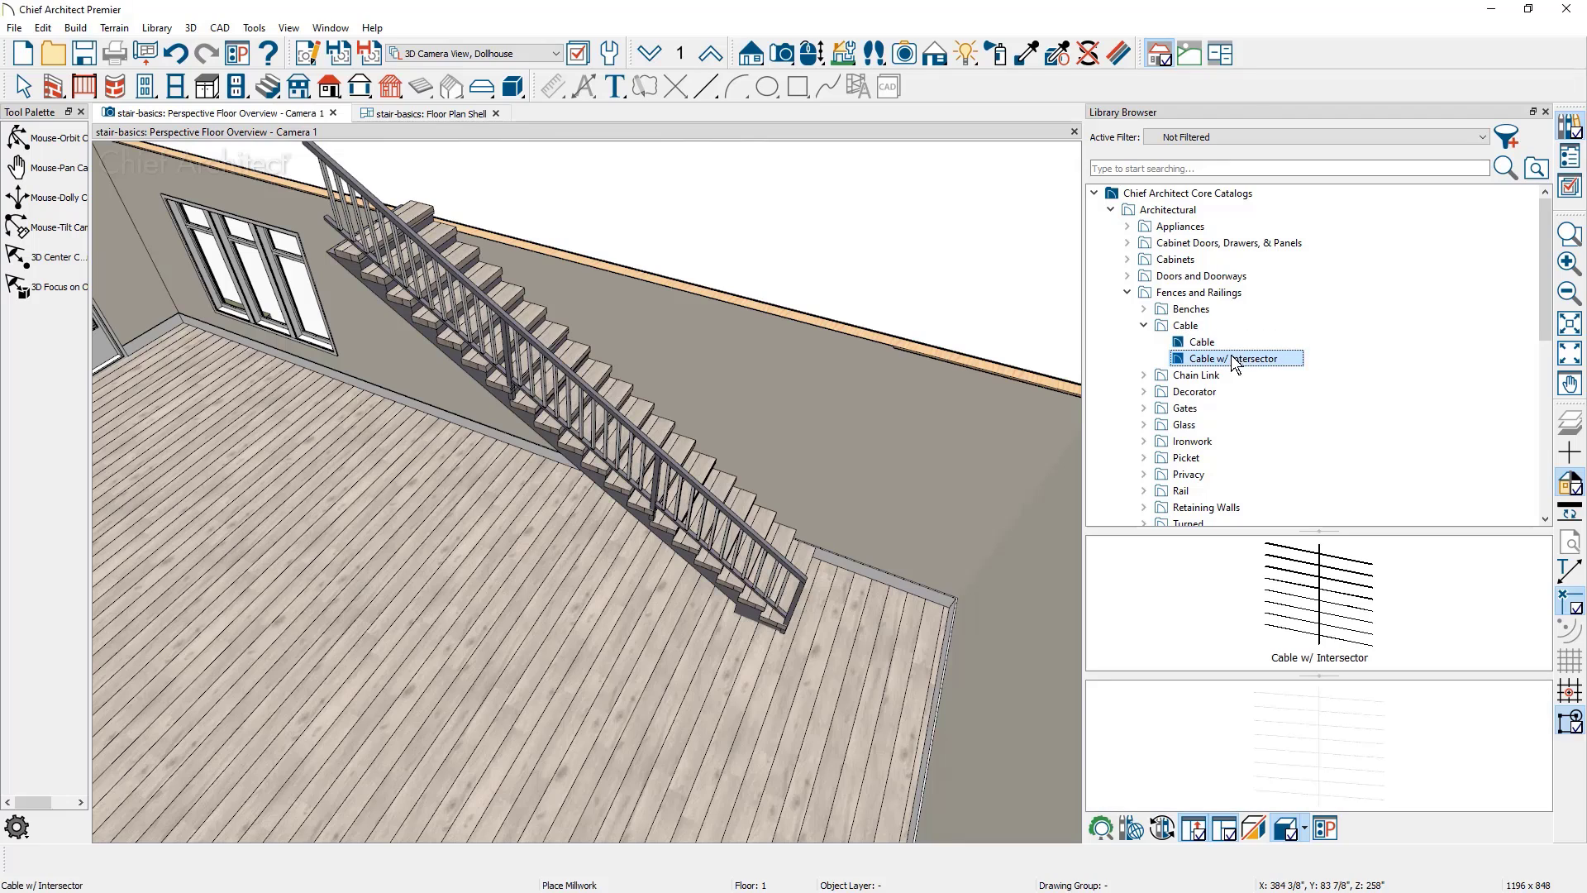
pyautogui.click(674, 487)
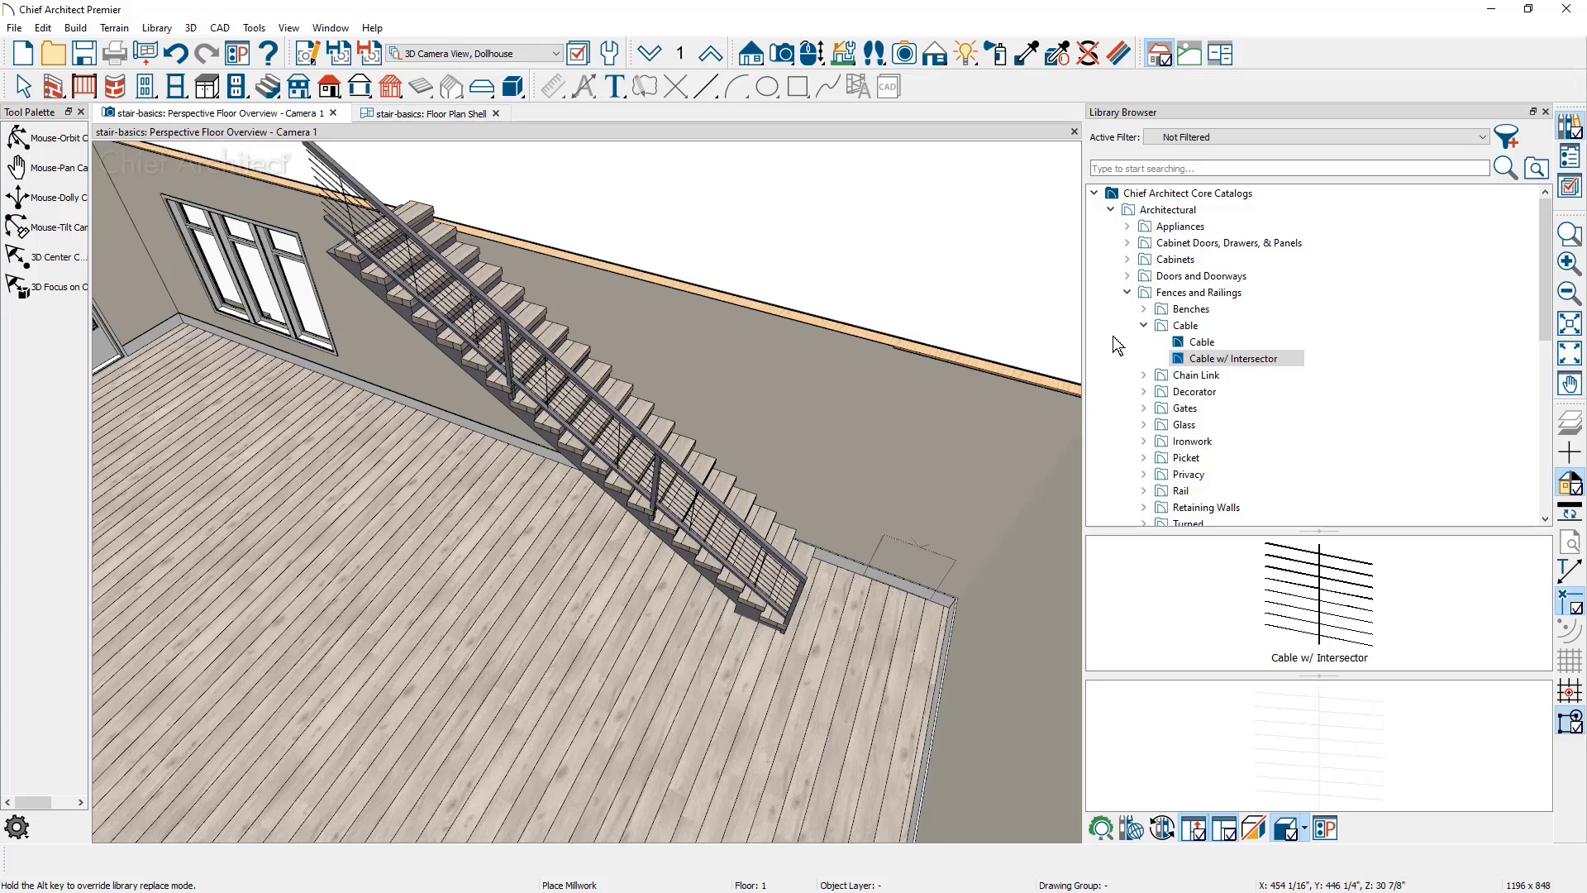
pyautogui.click(1545, 112)
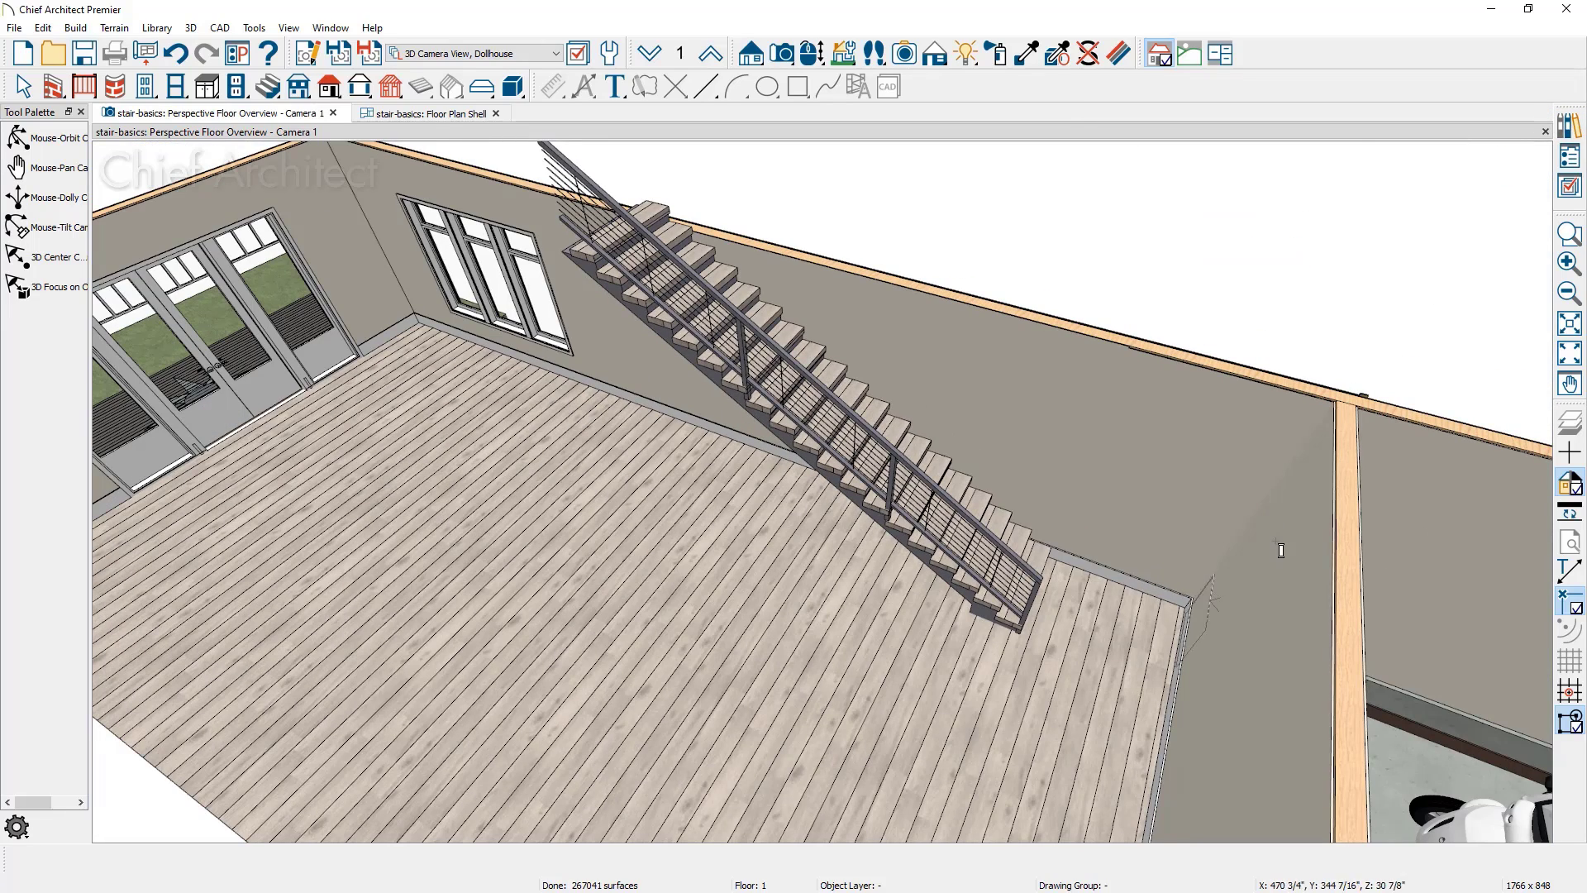
# Step: Place straight stairs in the garage leading up to the door into the living room
pyautogui.moveTo(1282, 542); pyautogui.dragTo(857, 246, button='middle')
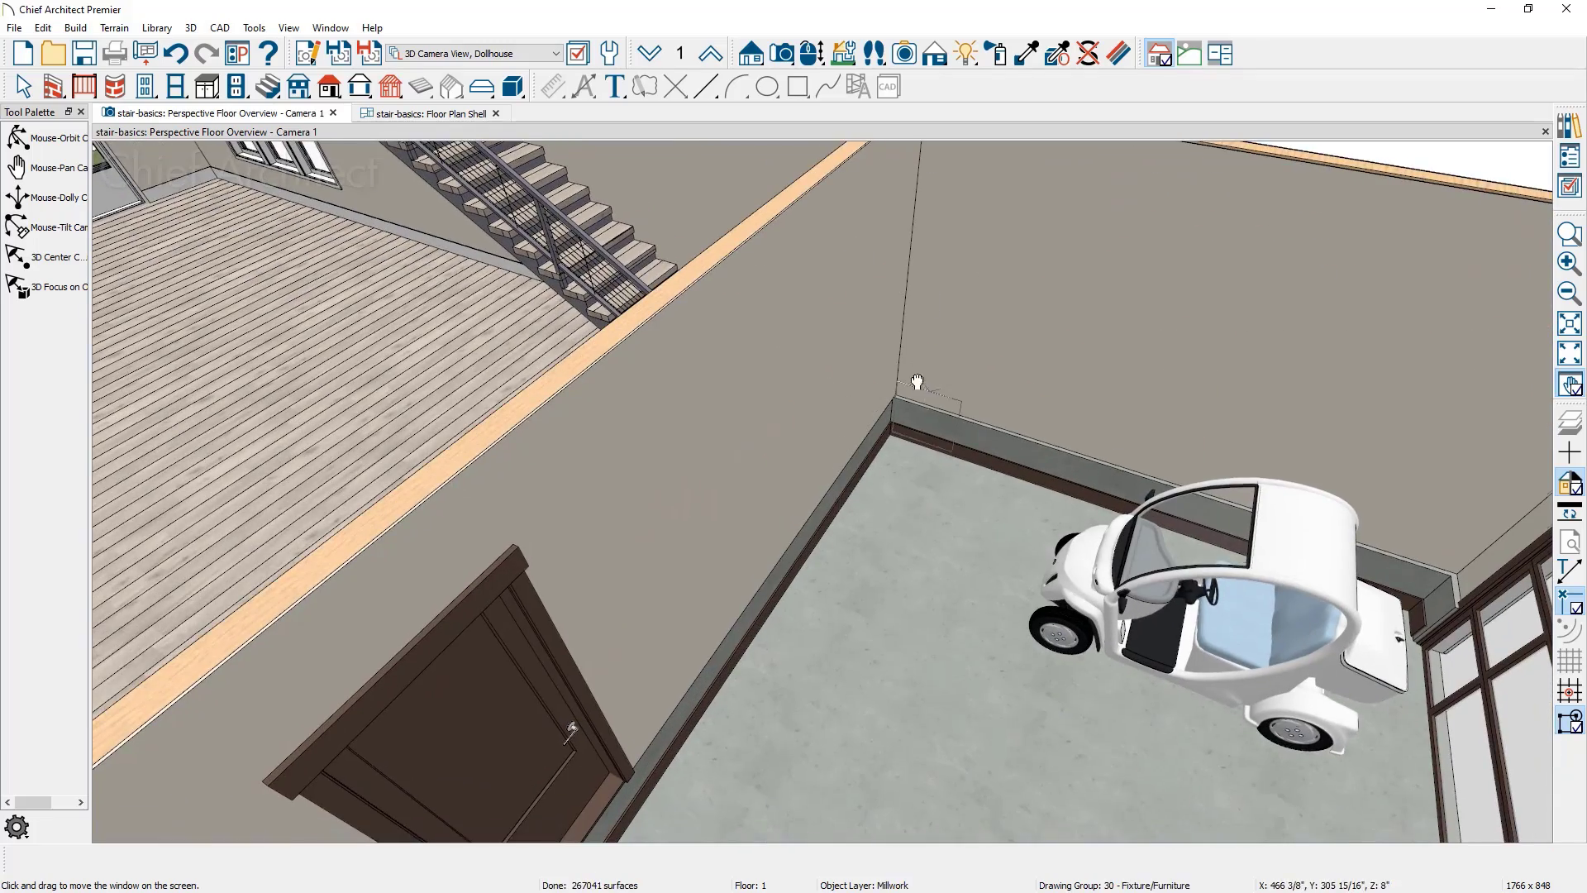
pyautogui.scroll(-5, 864, 331)
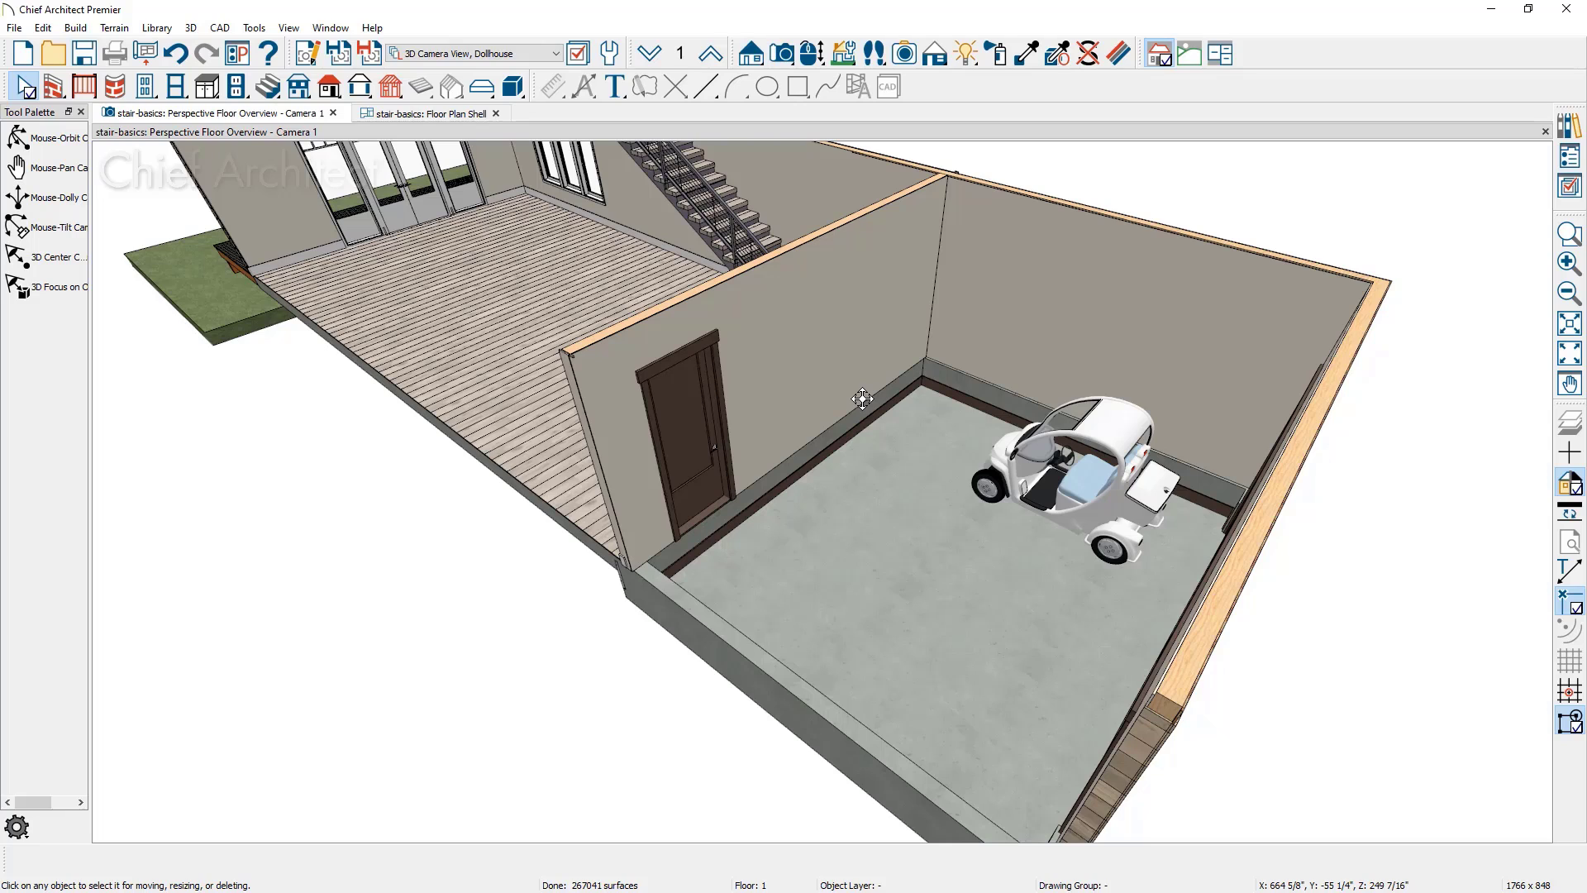
pyautogui.click(269, 85)
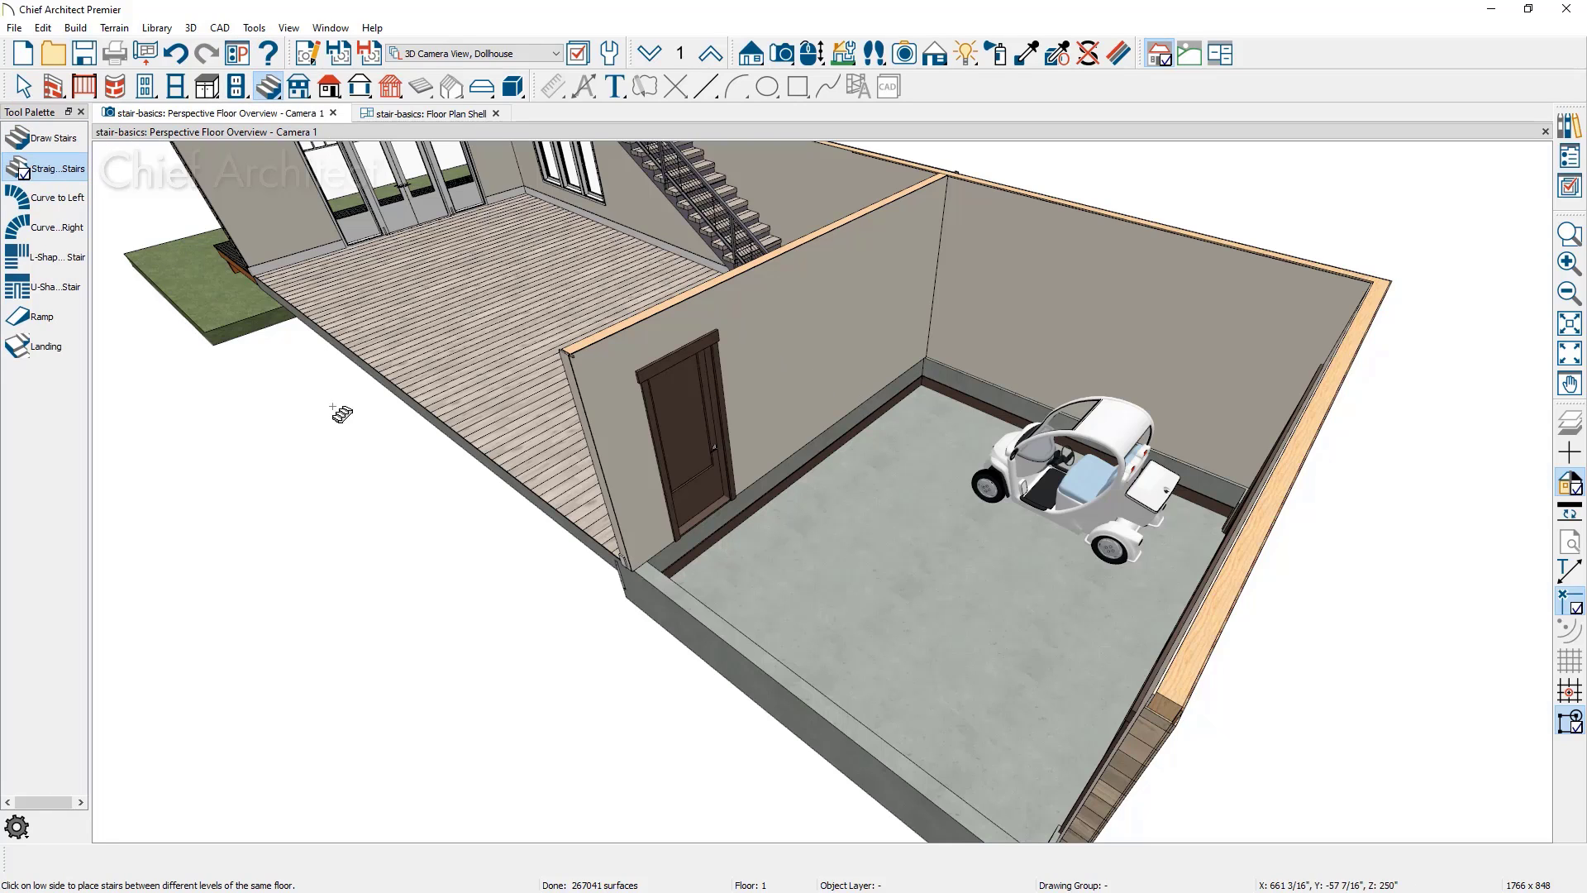
pyautogui.click(734, 561)
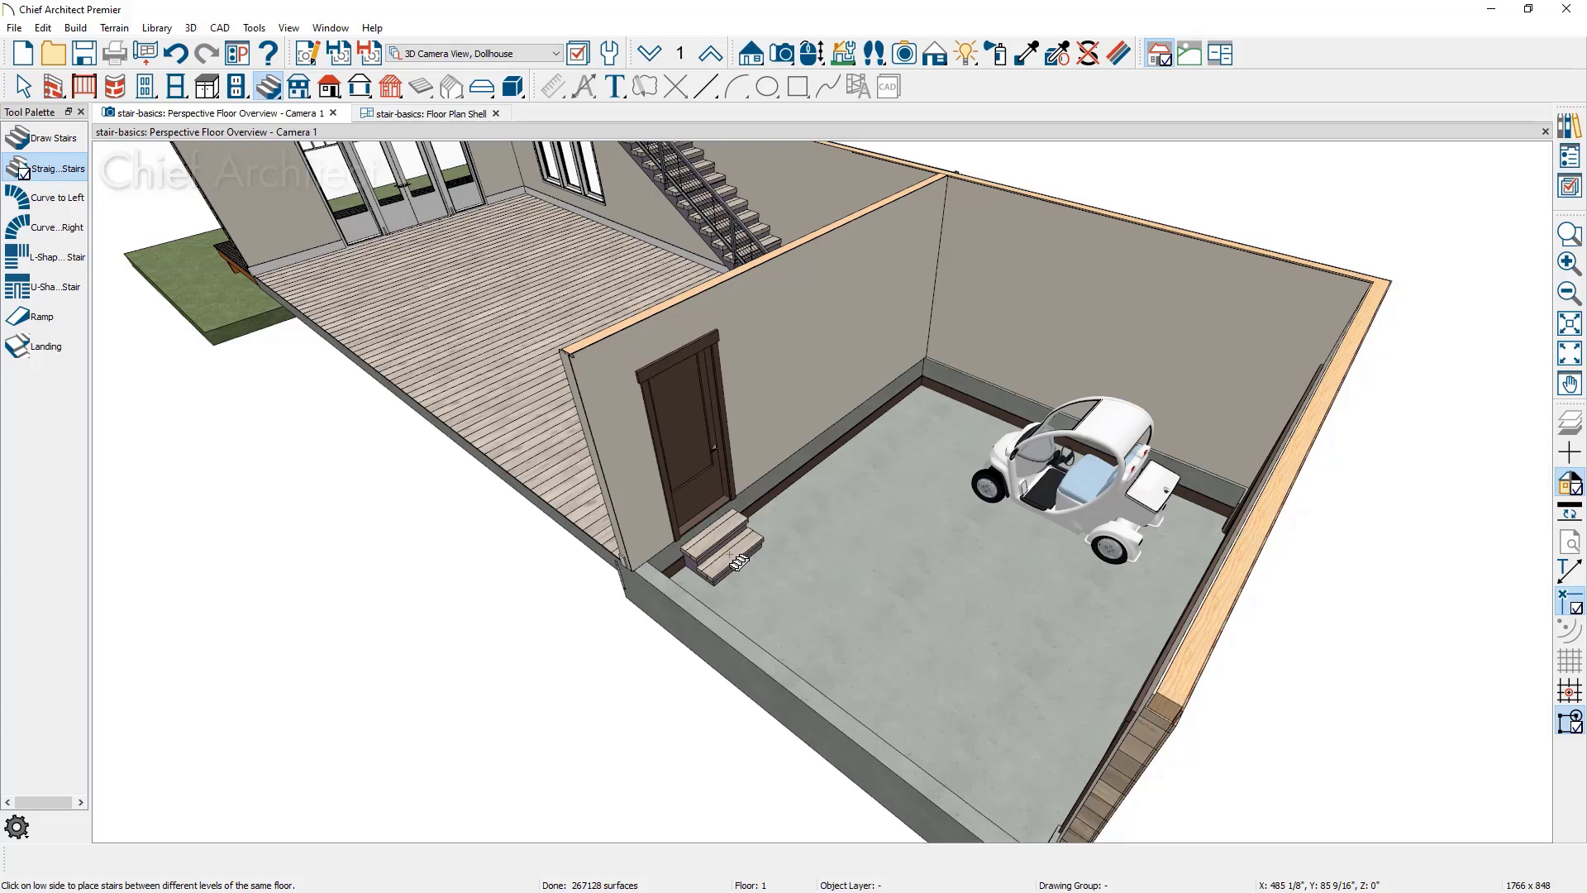
pyautogui.press('space')
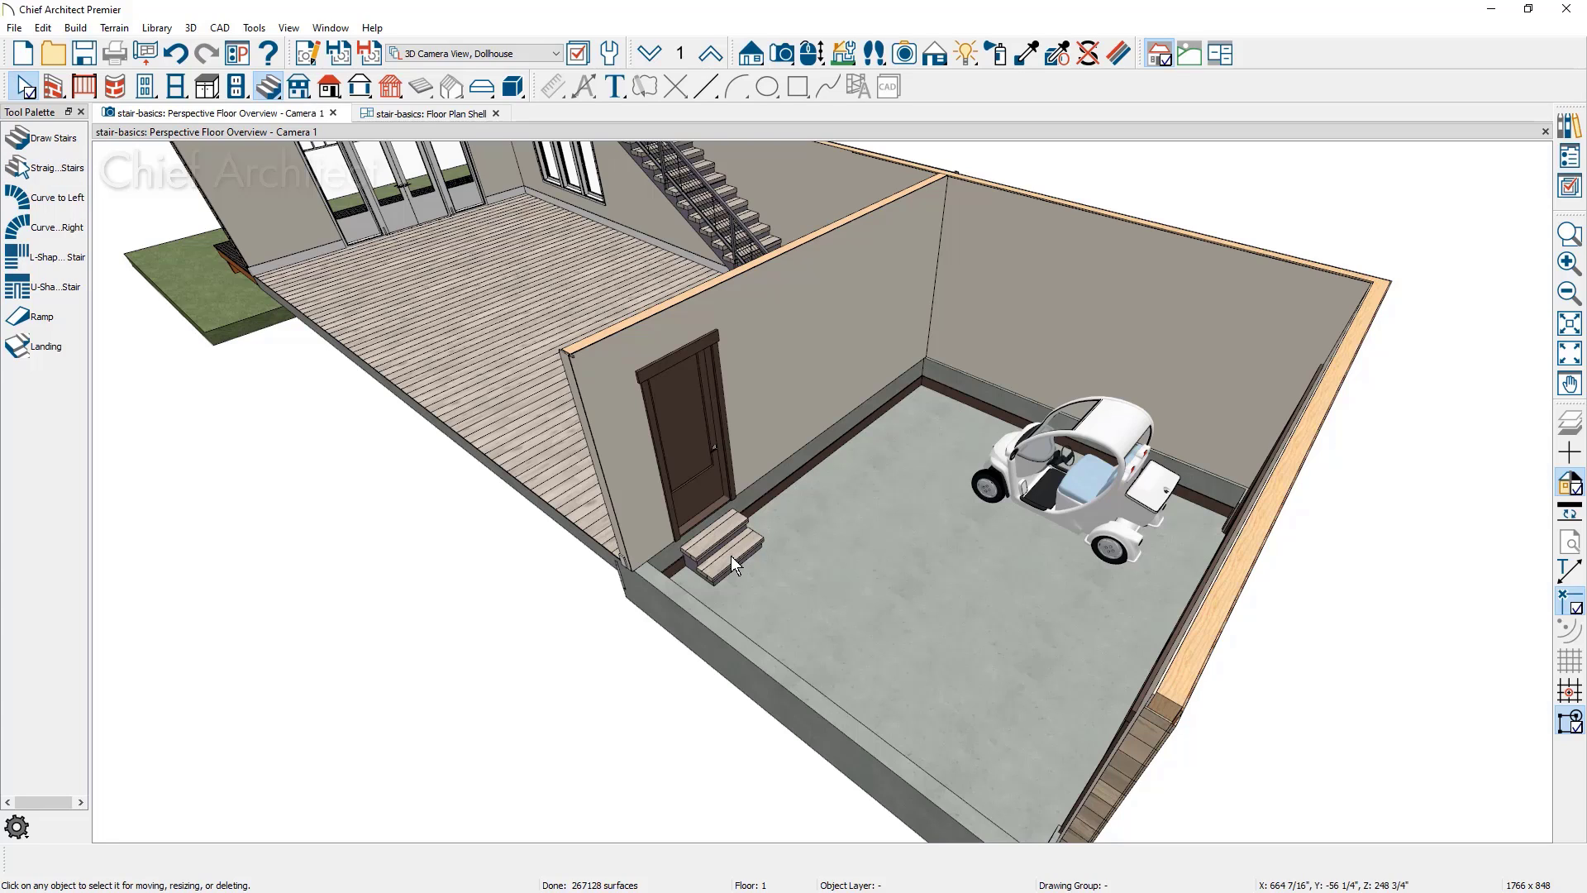
# Step: Widen the garage steps toward the open front edge of the garage, and deselect them
pyautogui.click(731, 556)
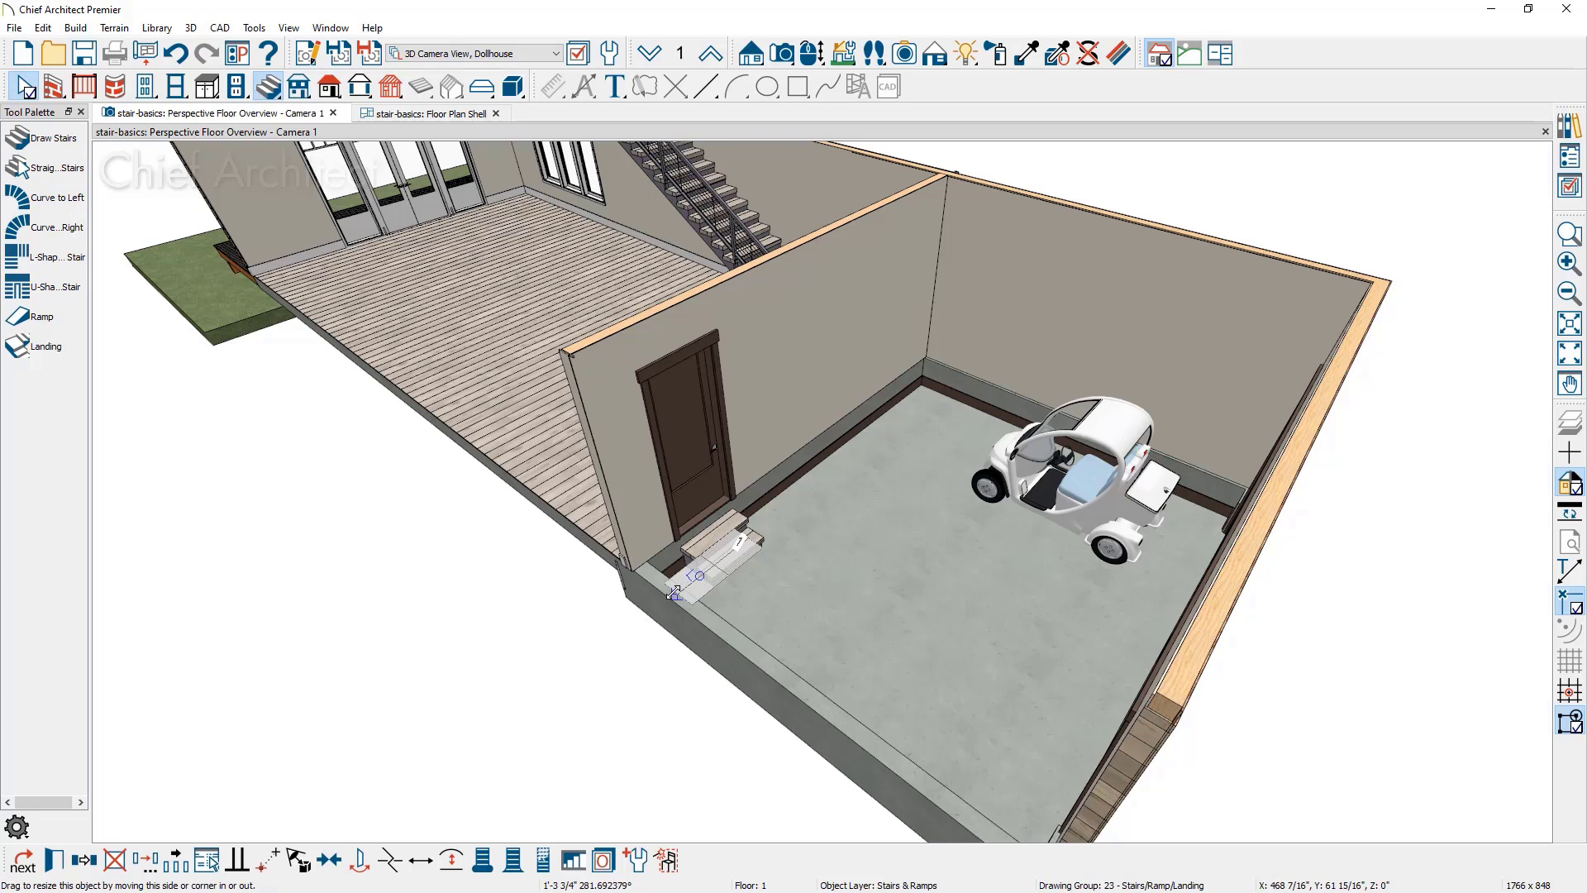
pyautogui.moveTo(674, 593); pyautogui.dragTo(708, 613)
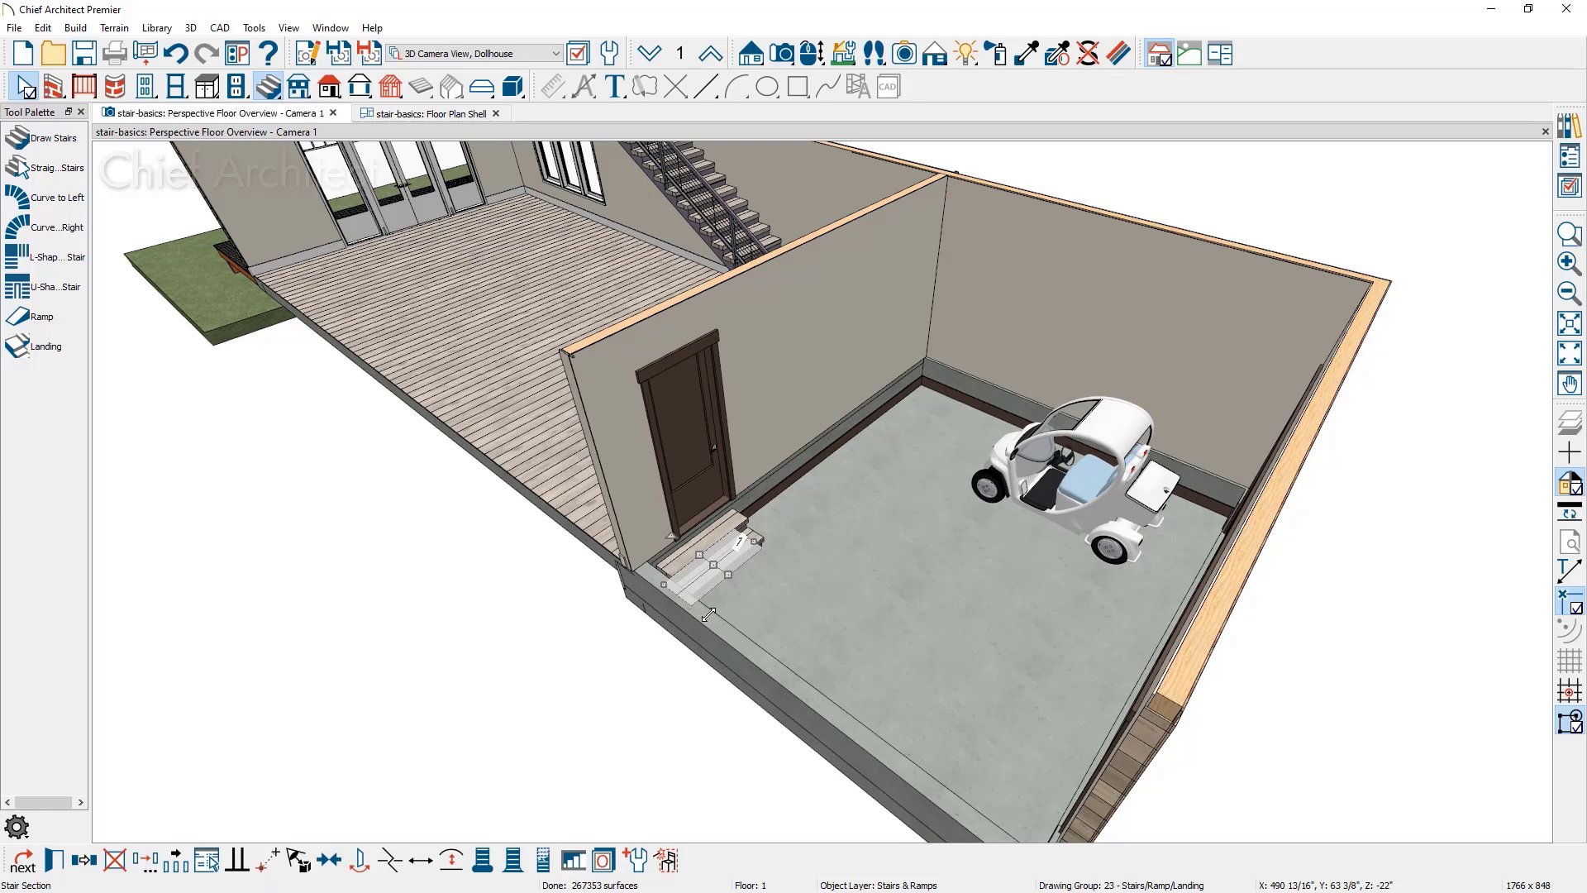
pyautogui.press('Escape')
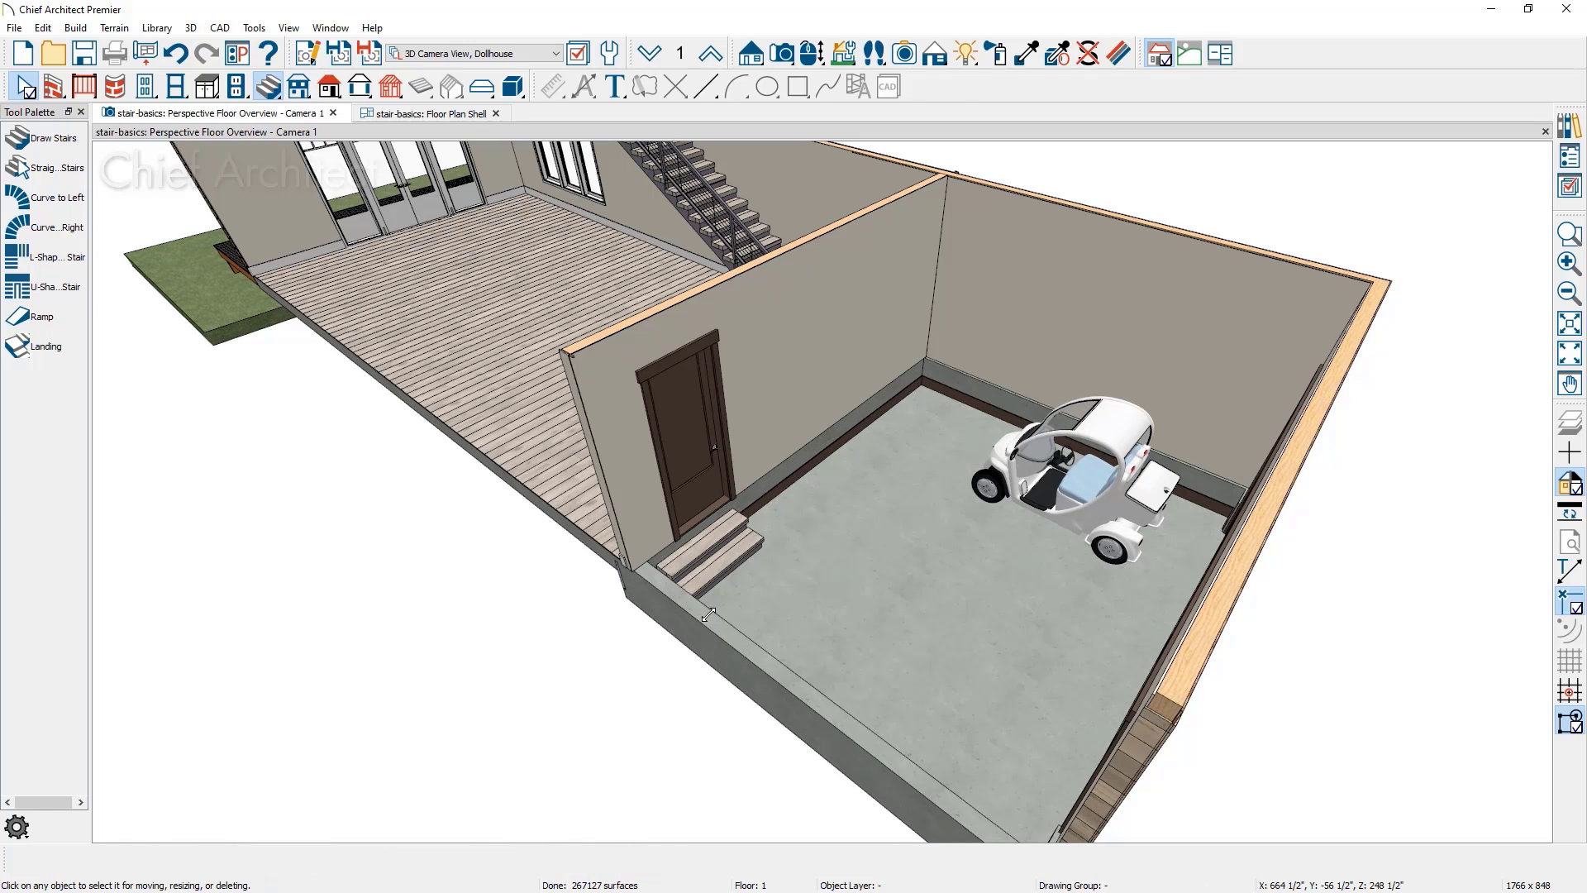
# Step: Place a stair section leading down to the lawn from the deck's outer edge, opposite the doors
pyautogui.scroll(-2, 784, 589)
pyautogui.moveTo(783, 589); pyautogui.dragTo(1172, 595, button='middle')
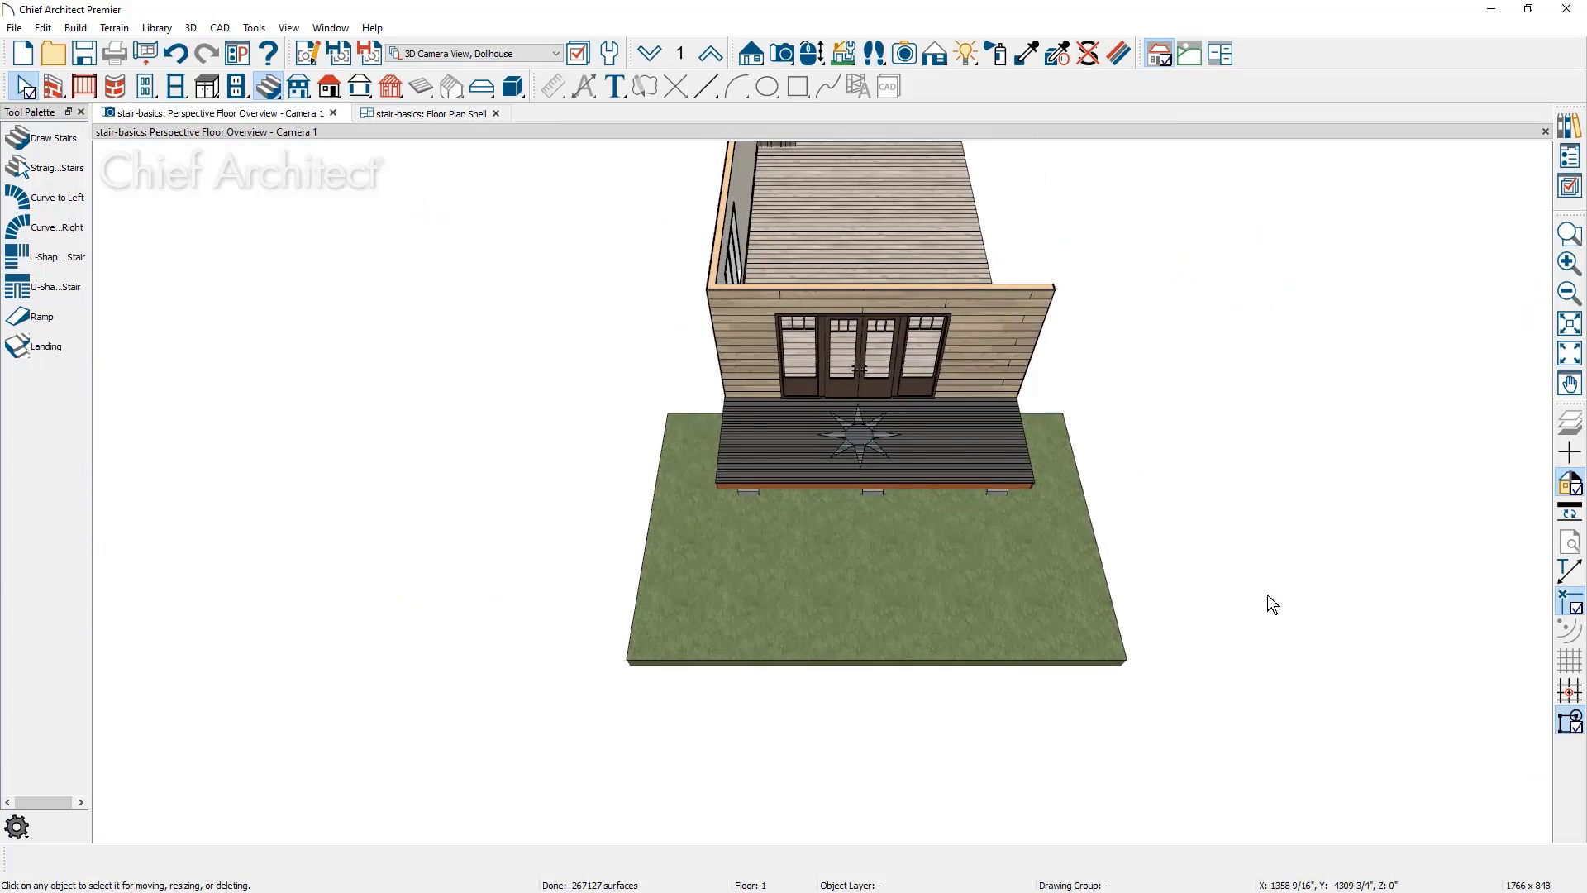
pyautogui.scroll(1, 853, 521)
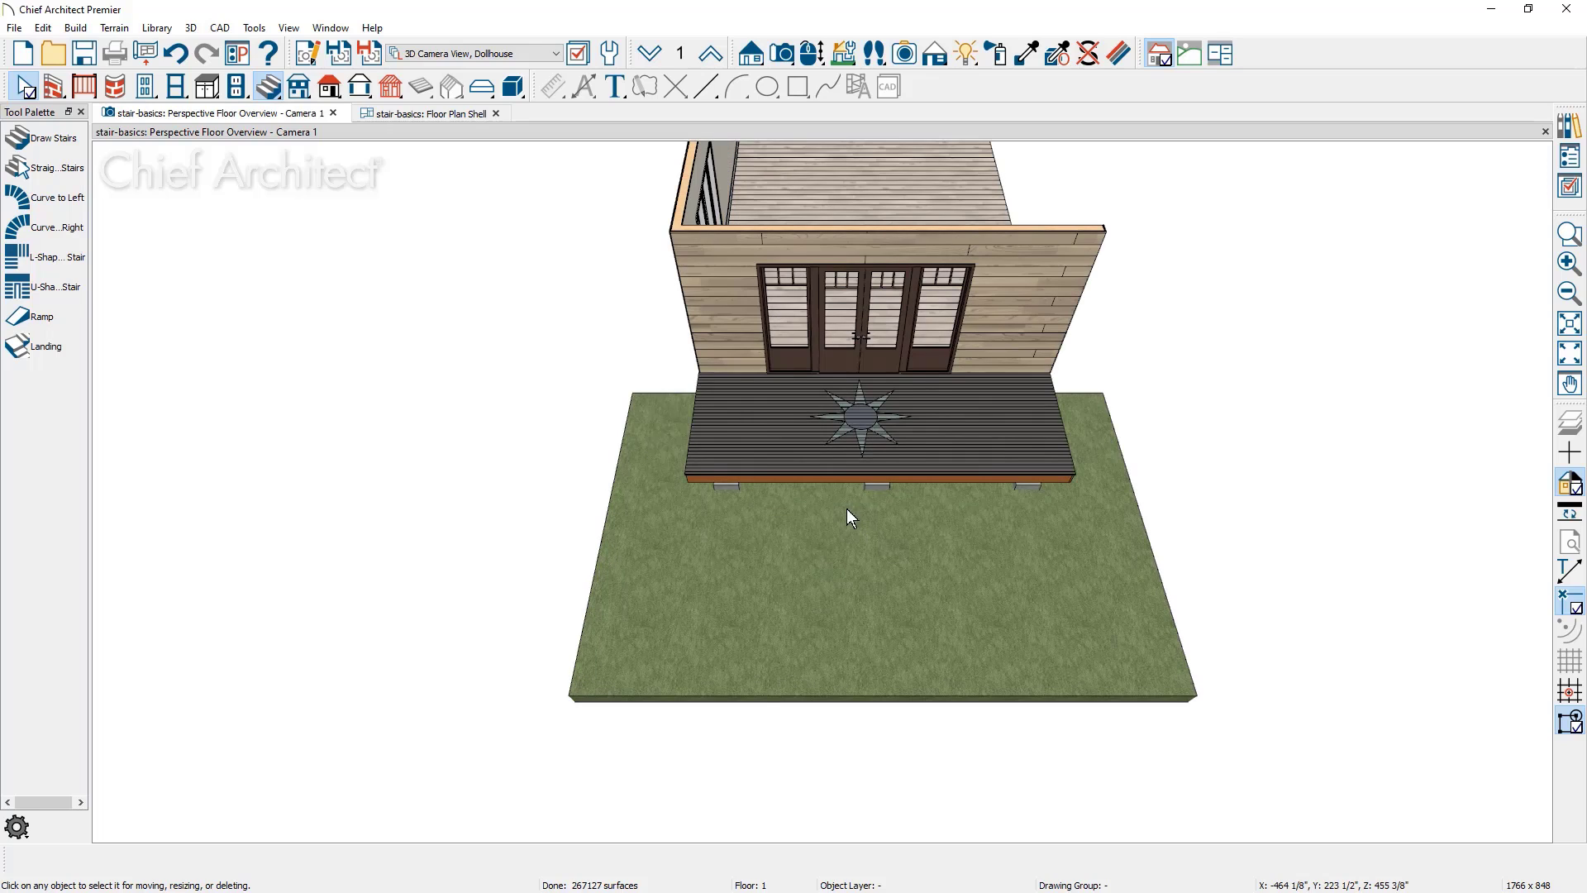
pyautogui.click(38, 138)
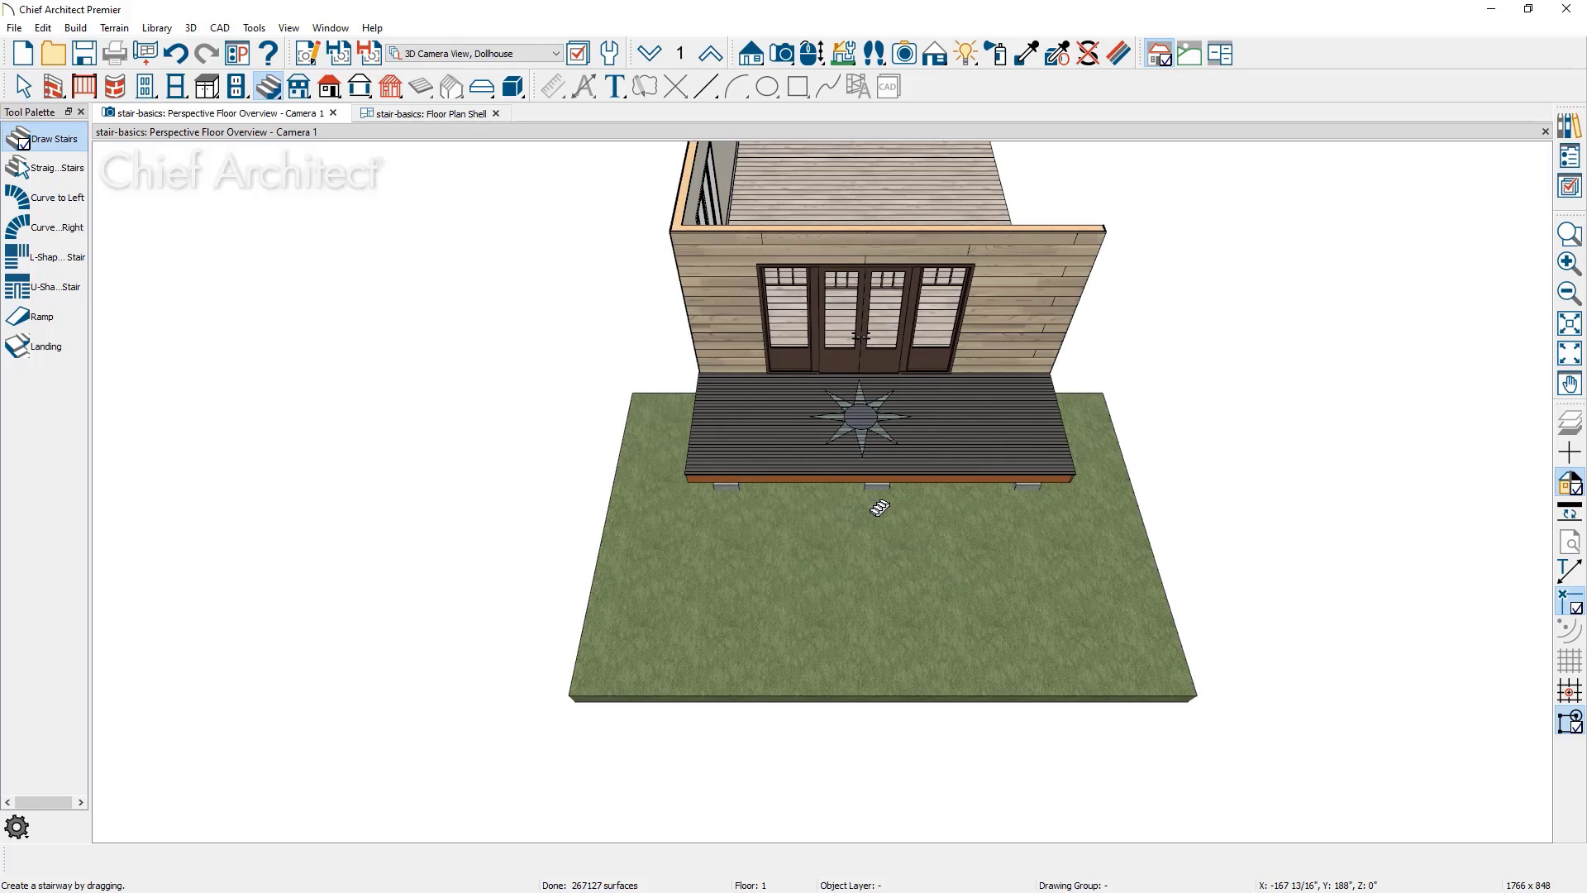
pyautogui.click(880, 507)
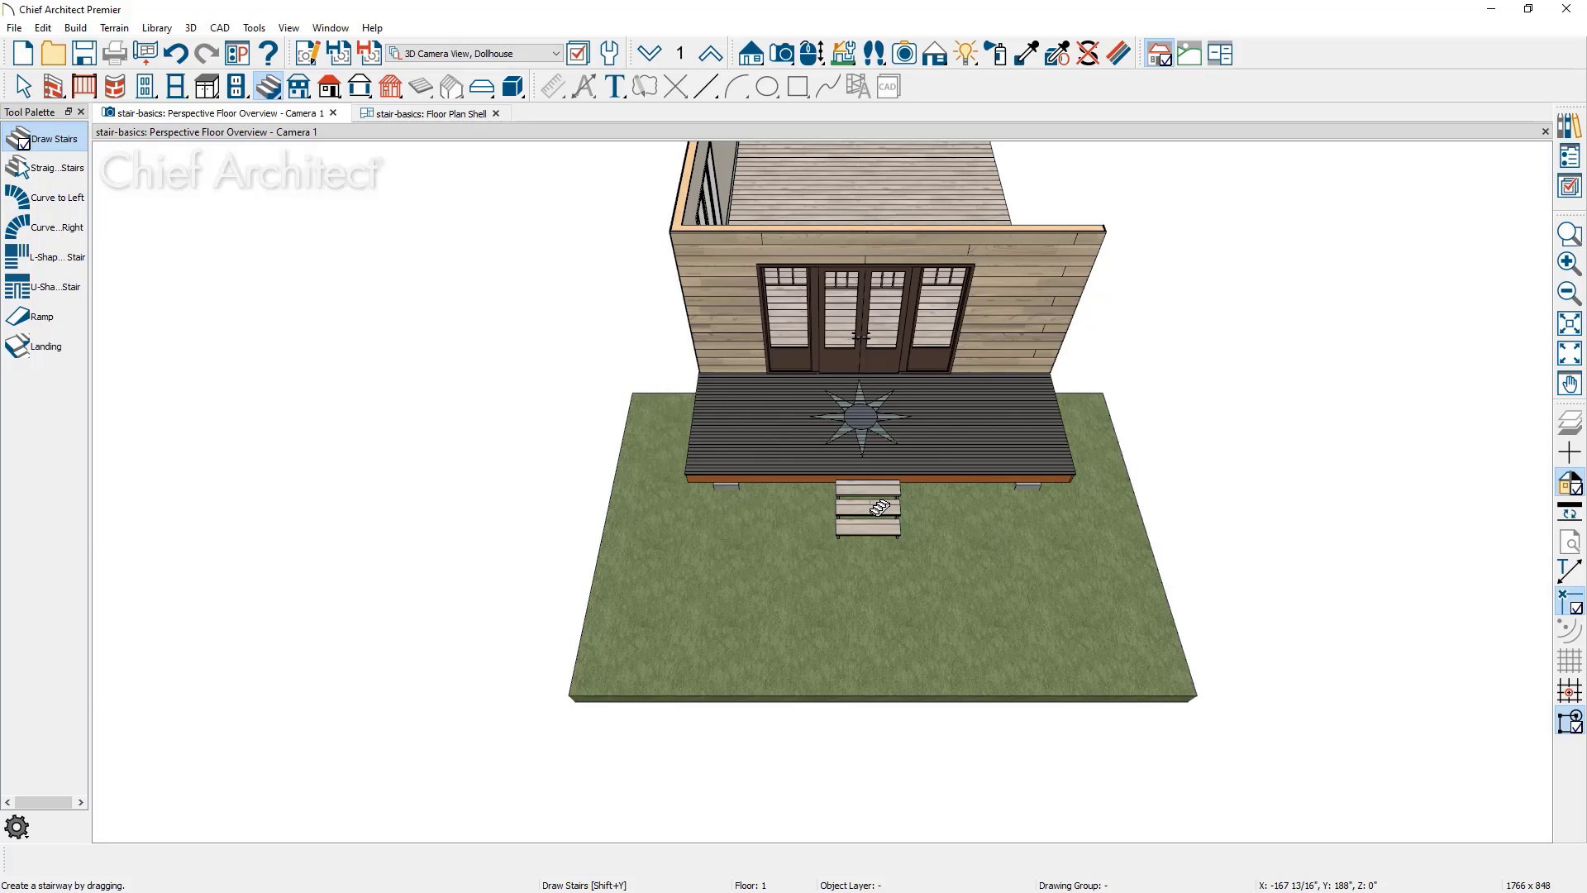
# Step: In the floor plan, place straight stairs going down from the deck's short side, starting at its outer corner
pyautogui.click(446, 113)
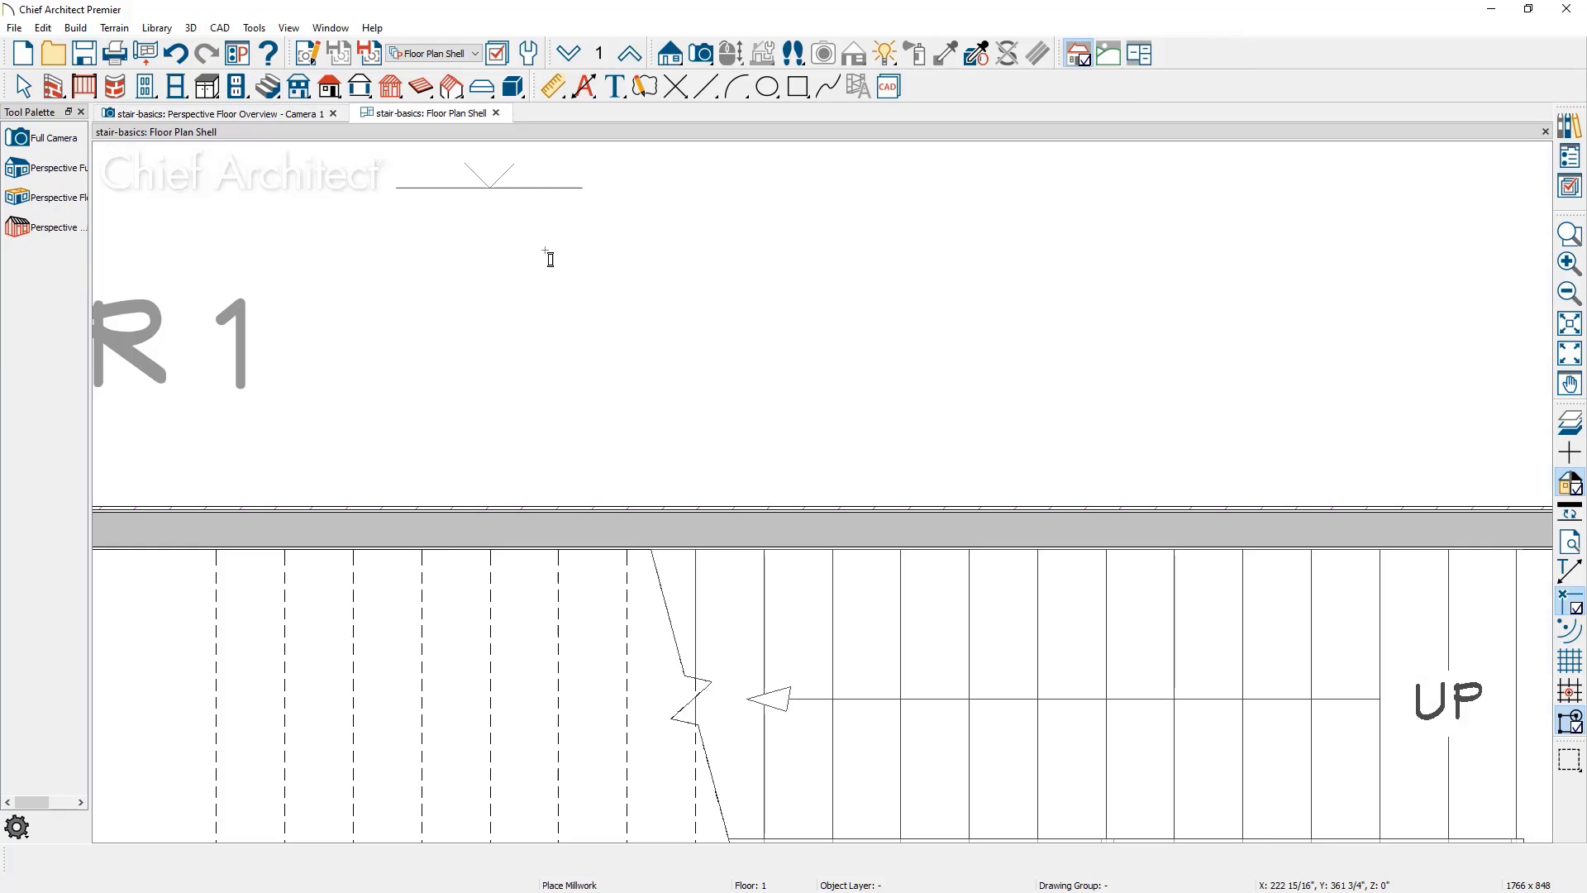
pyautogui.scroll(-5, 766, 507)
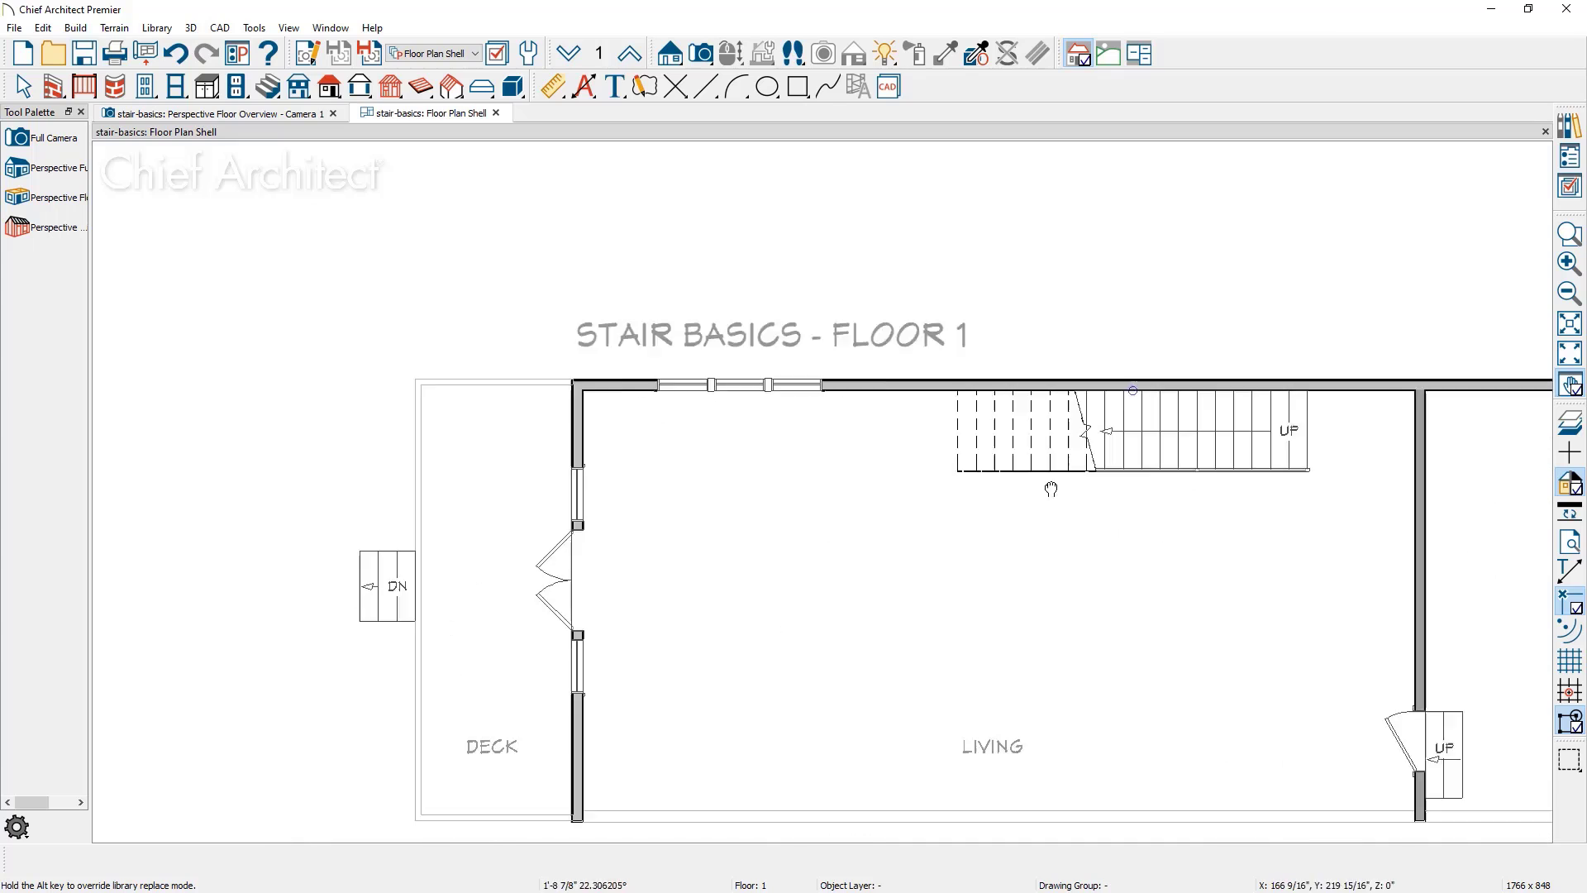
pyautogui.moveTo(1051, 489); pyautogui.dragTo(1330, 305, button='middle')
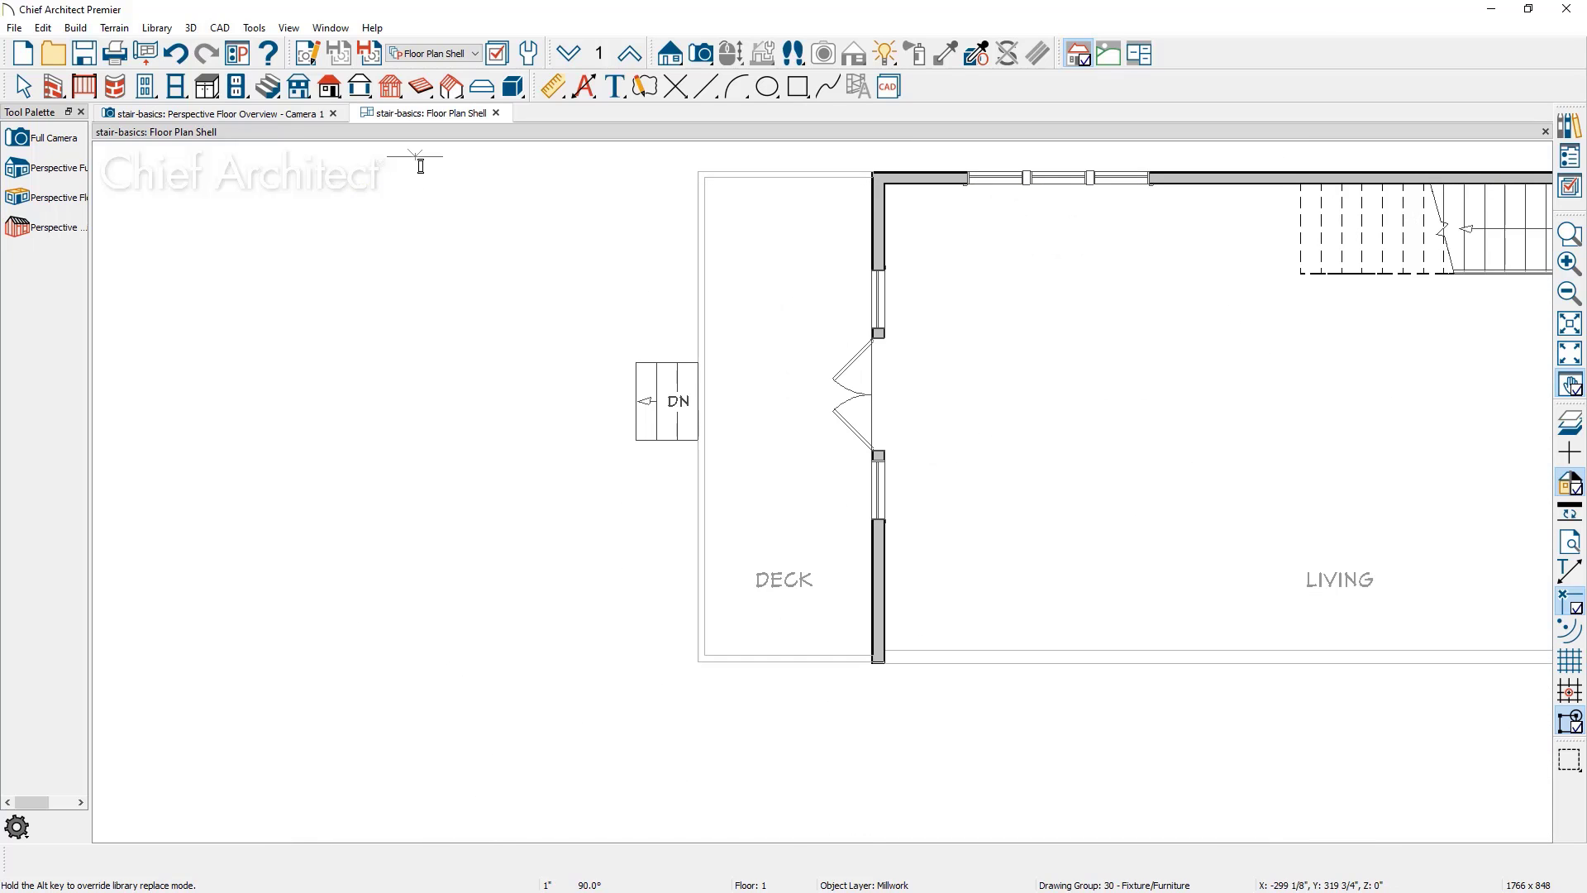
pyautogui.click(267, 86)
pyautogui.click(73, 168)
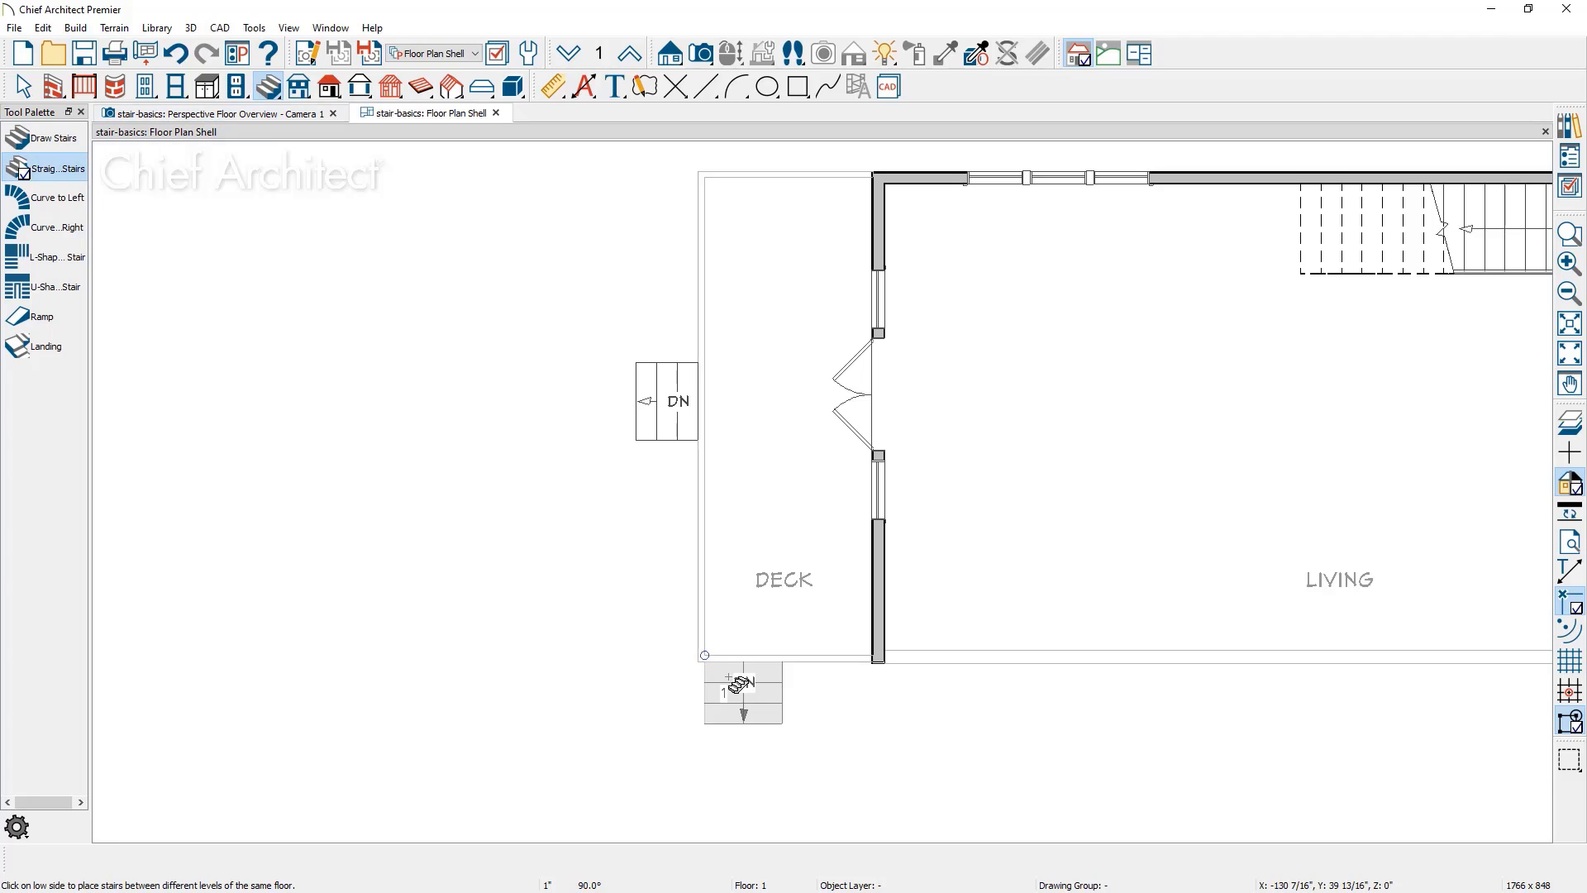
pyautogui.moveTo(729, 676); pyautogui.dragTo(757, 687)
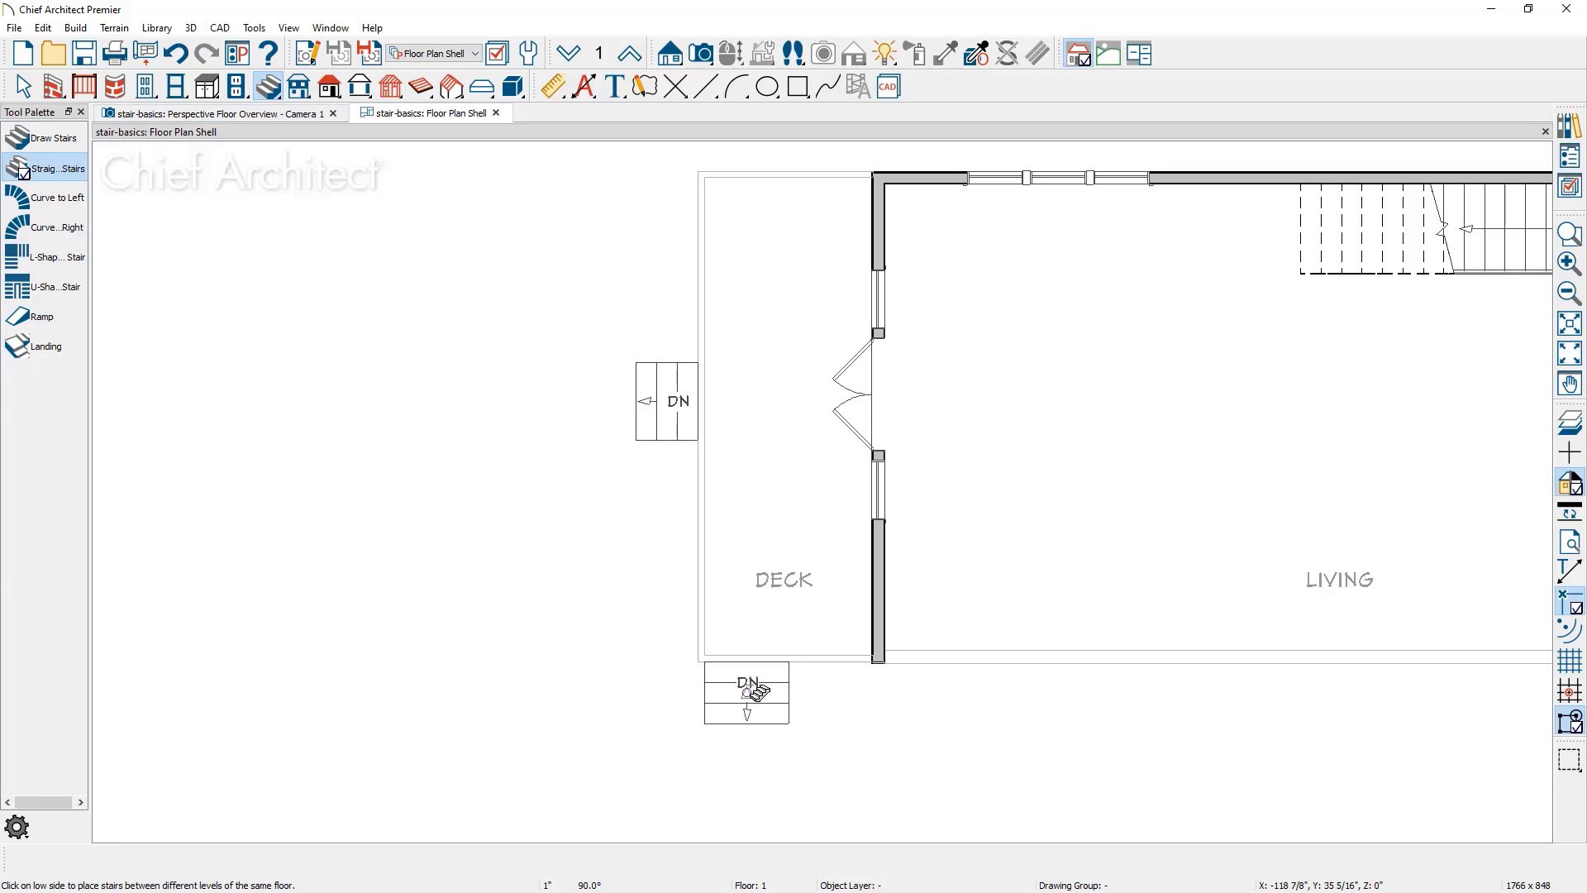
# Step: Stretch the stairs on the deck's long outer edge to the deck corner so they join the adjacent section
pyautogui.click(667, 417)
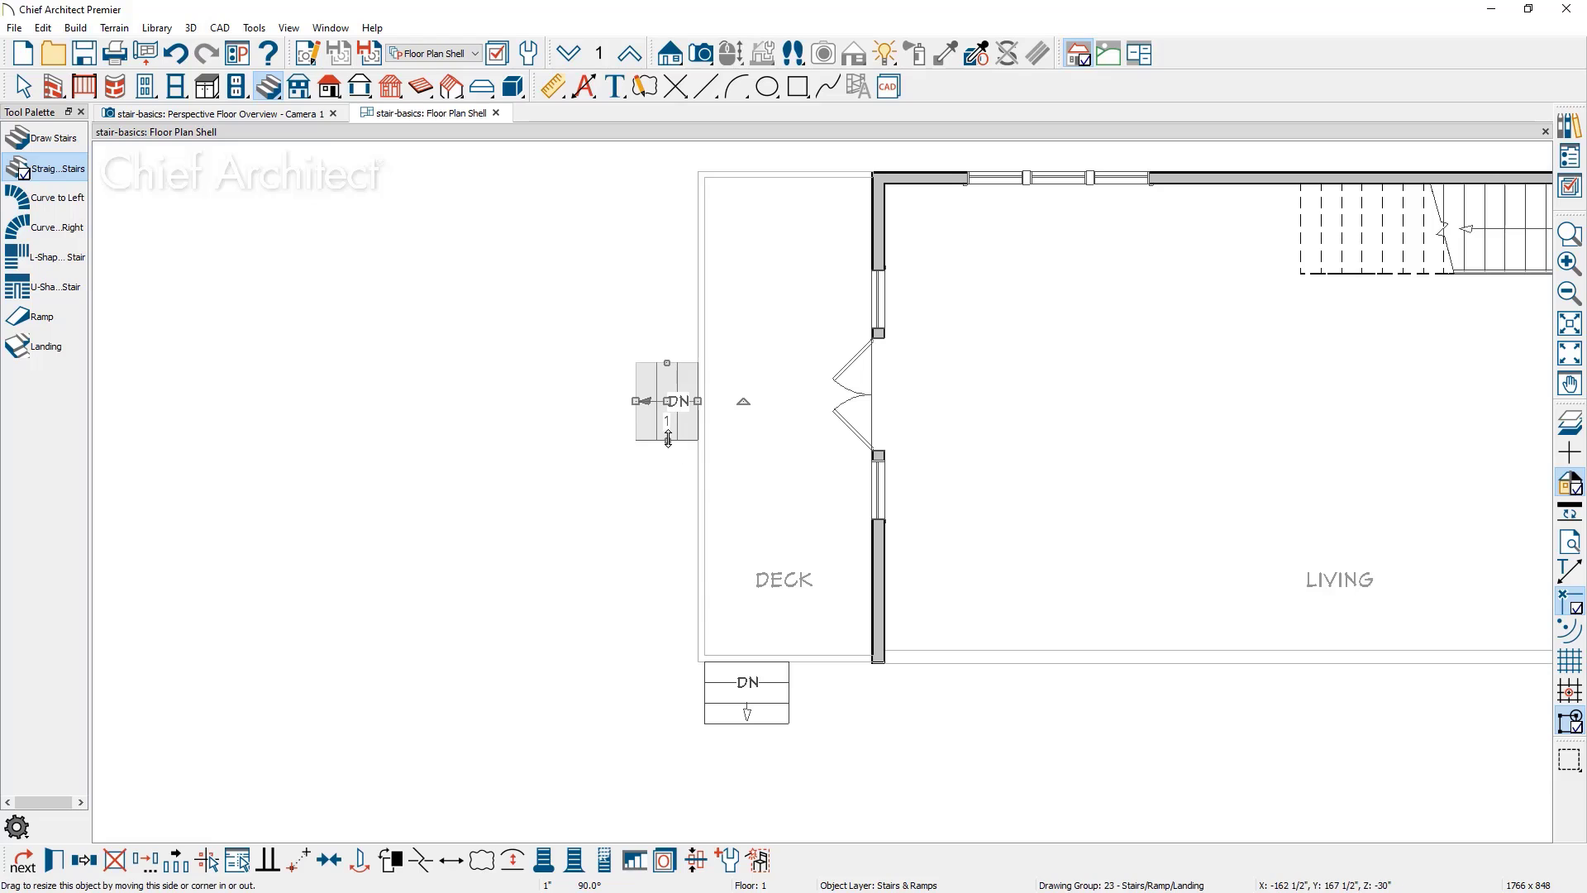
pyautogui.moveTo(668, 438); pyautogui.dragTo(674, 661)
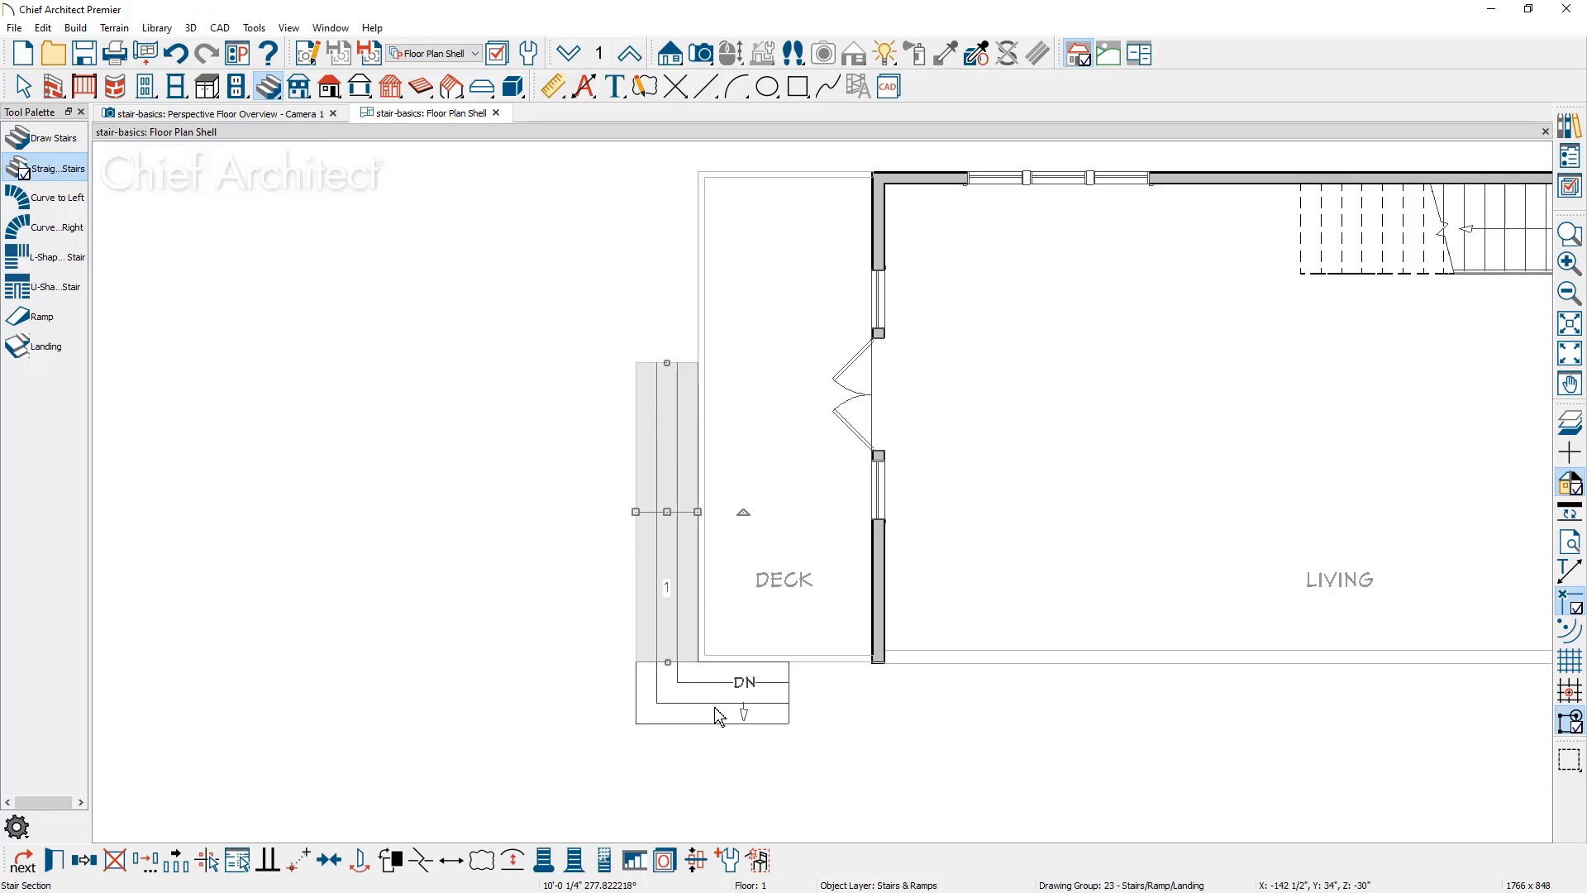
pyautogui.press('space')
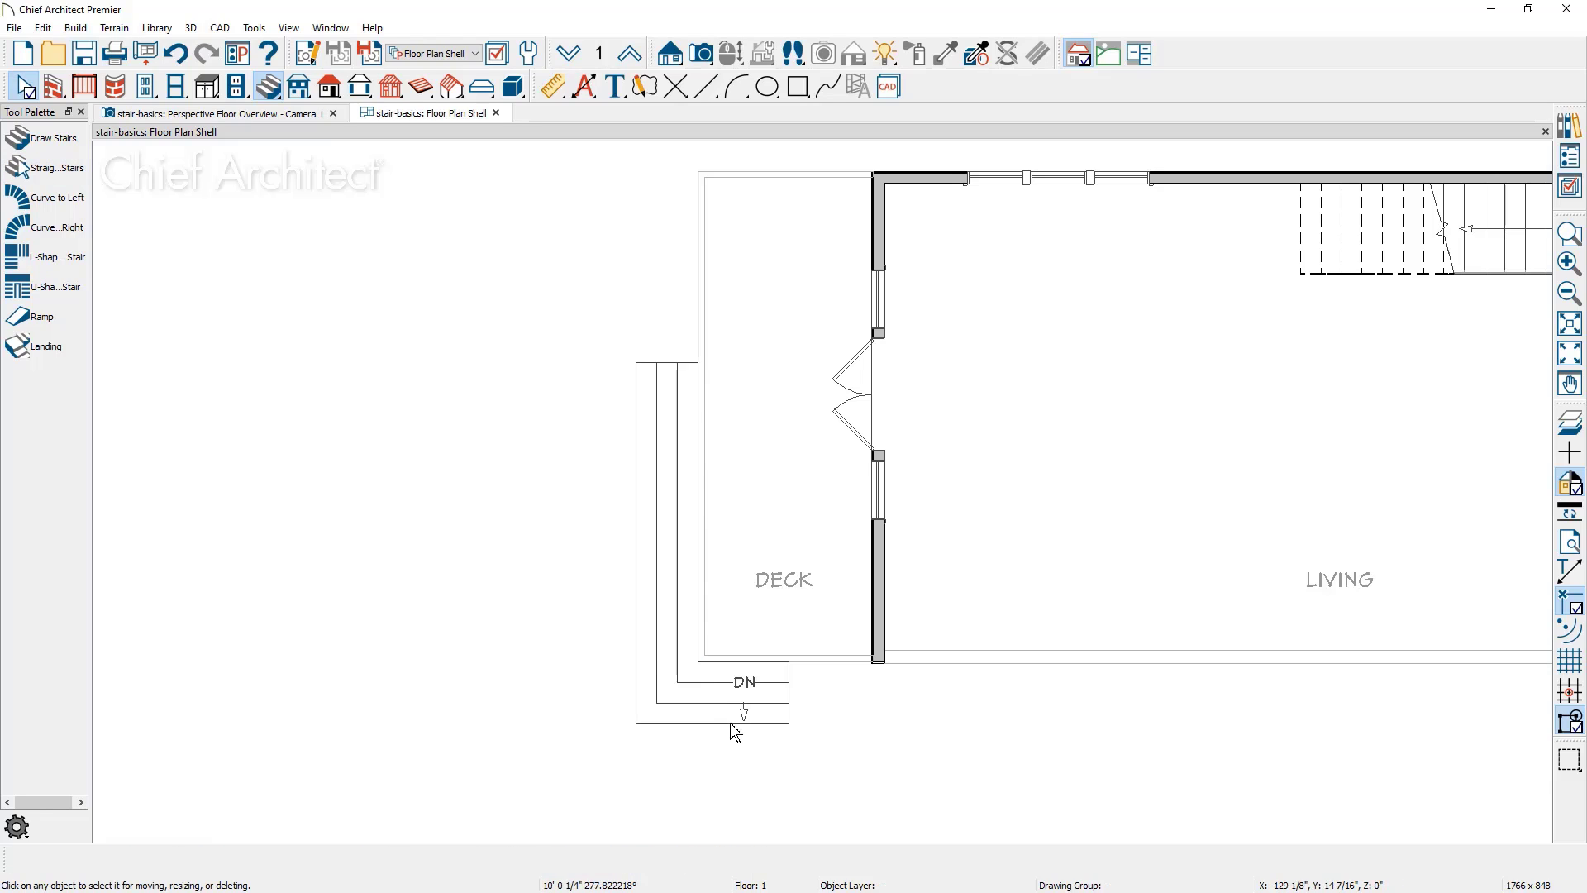
# Step: Widen the stairs on the deck's short side to the house wall, and check the wraparound steps in the camera view
pyautogui.click(787, 687)
pyautogui.moveTo(790, 691); pyautogui.dragTo(872, 691)
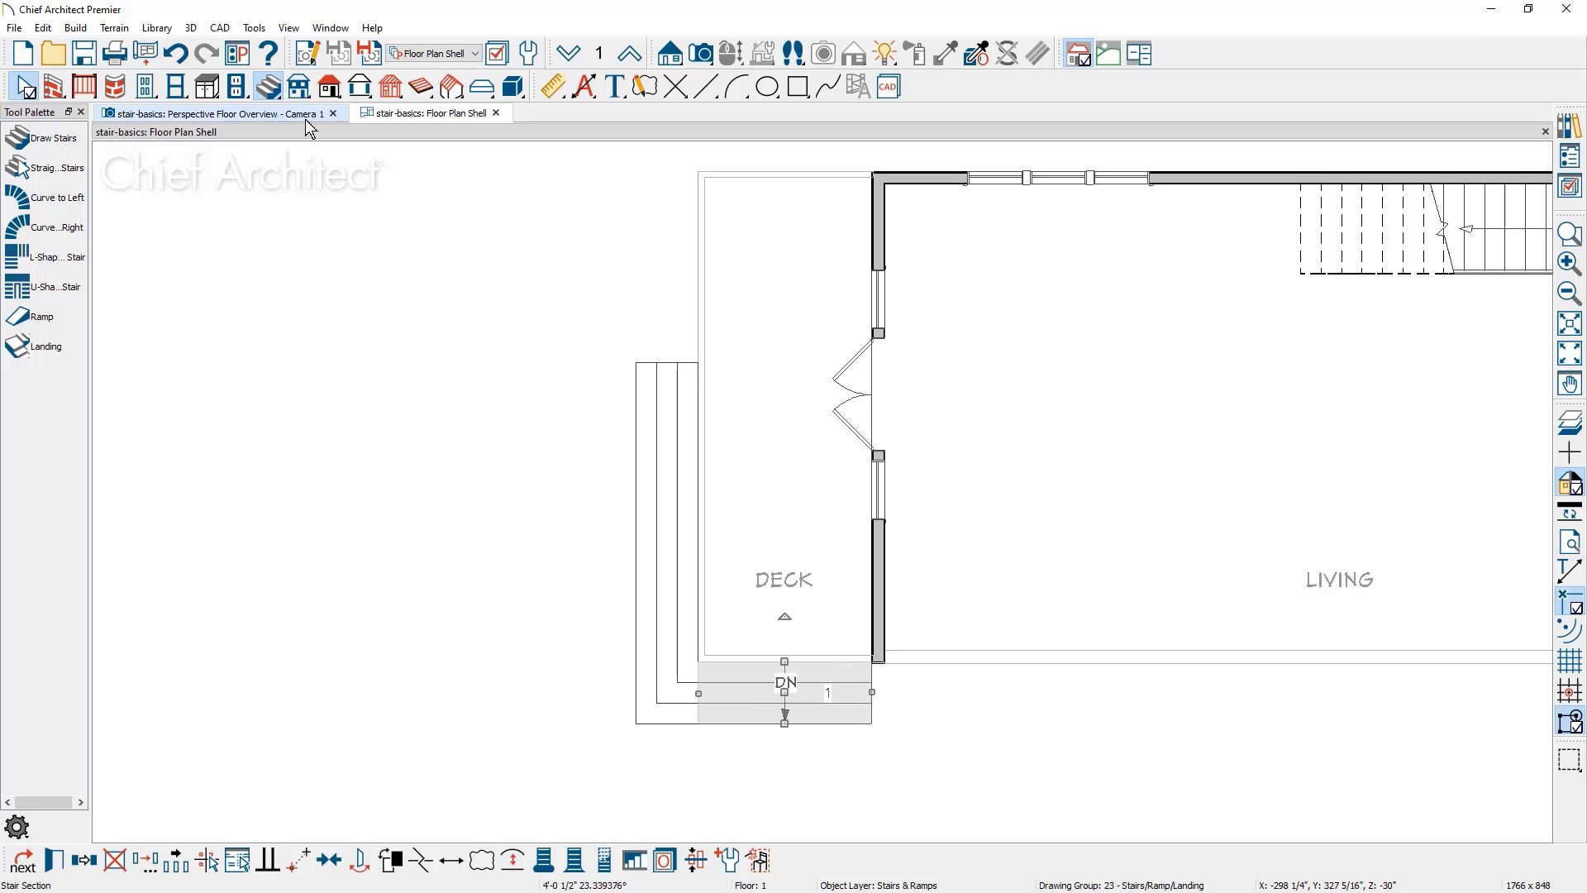
pyautogui.click(305, 116)
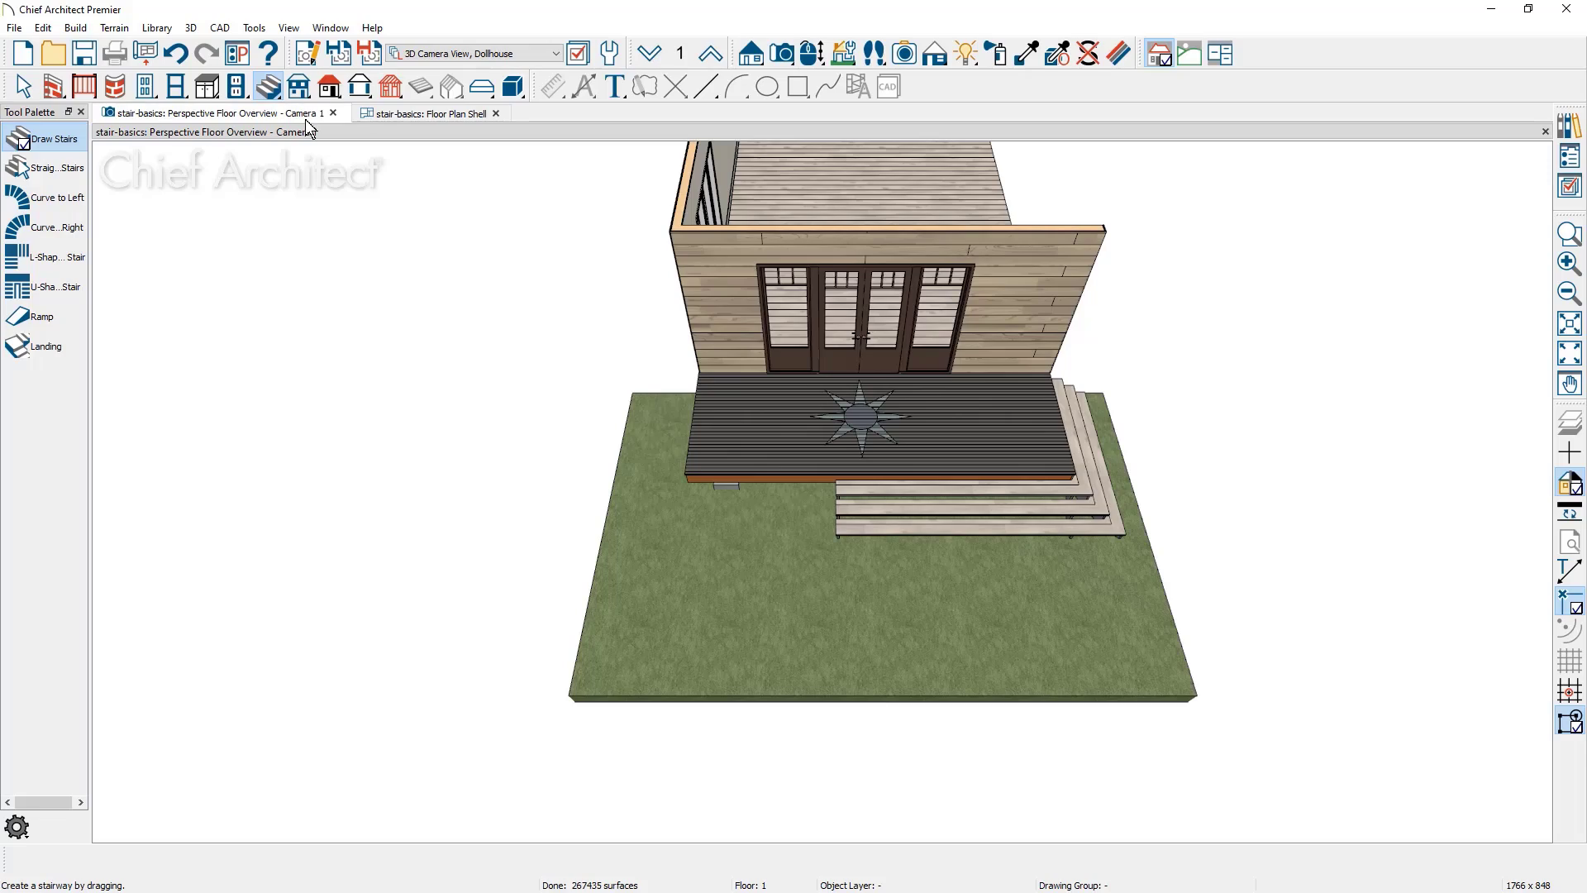
pyautogui.moveTo(1170, 560); pyautogui.dragTo(978, 524, button='middle')
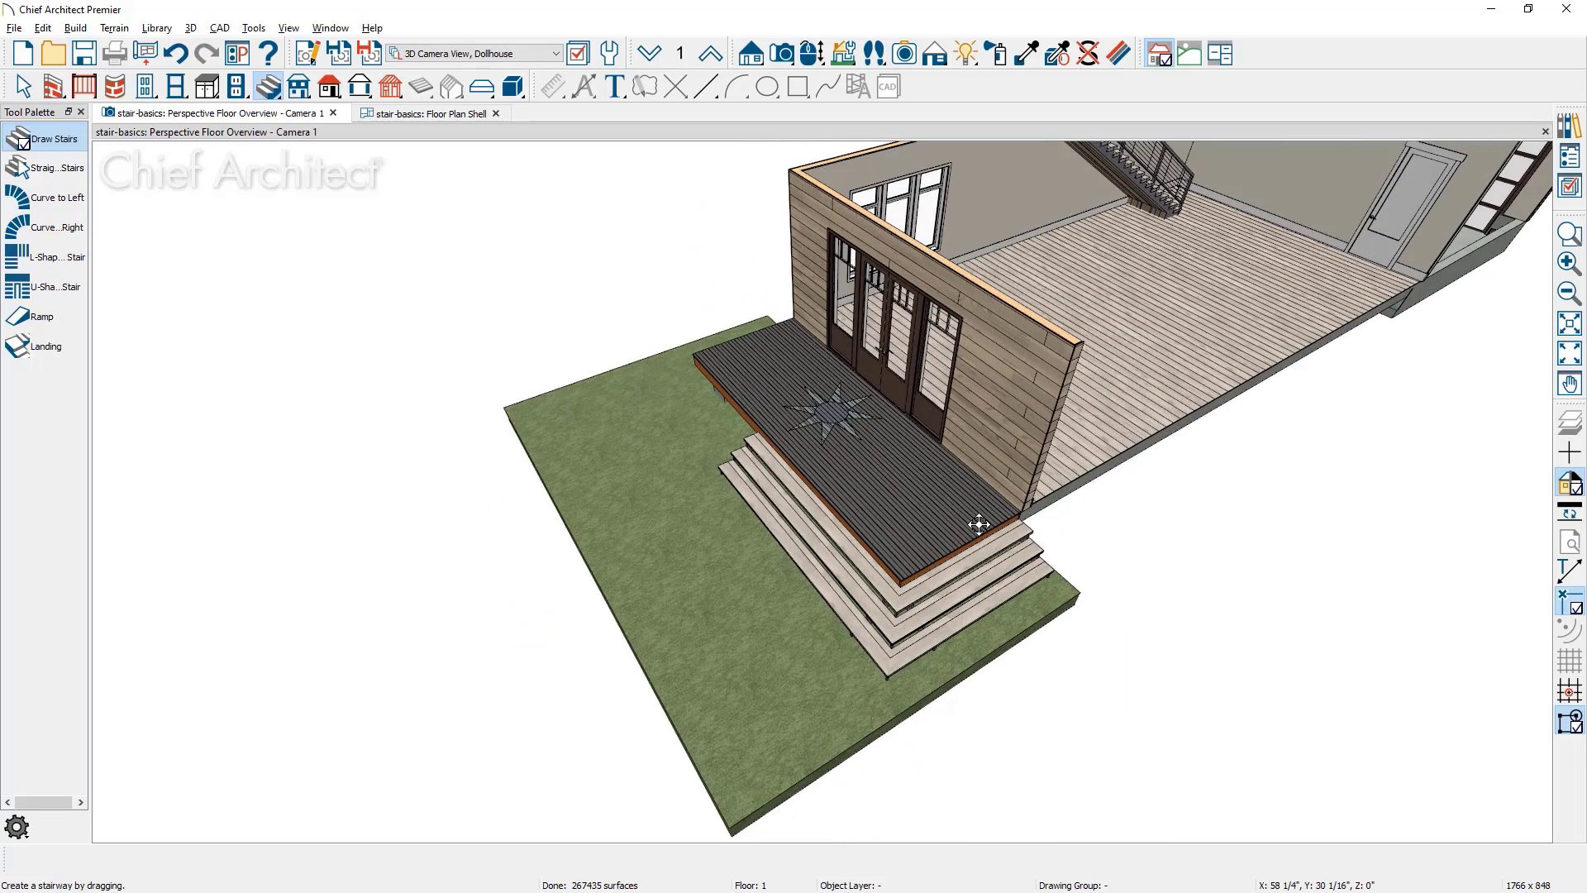
pyautogui.press('space')
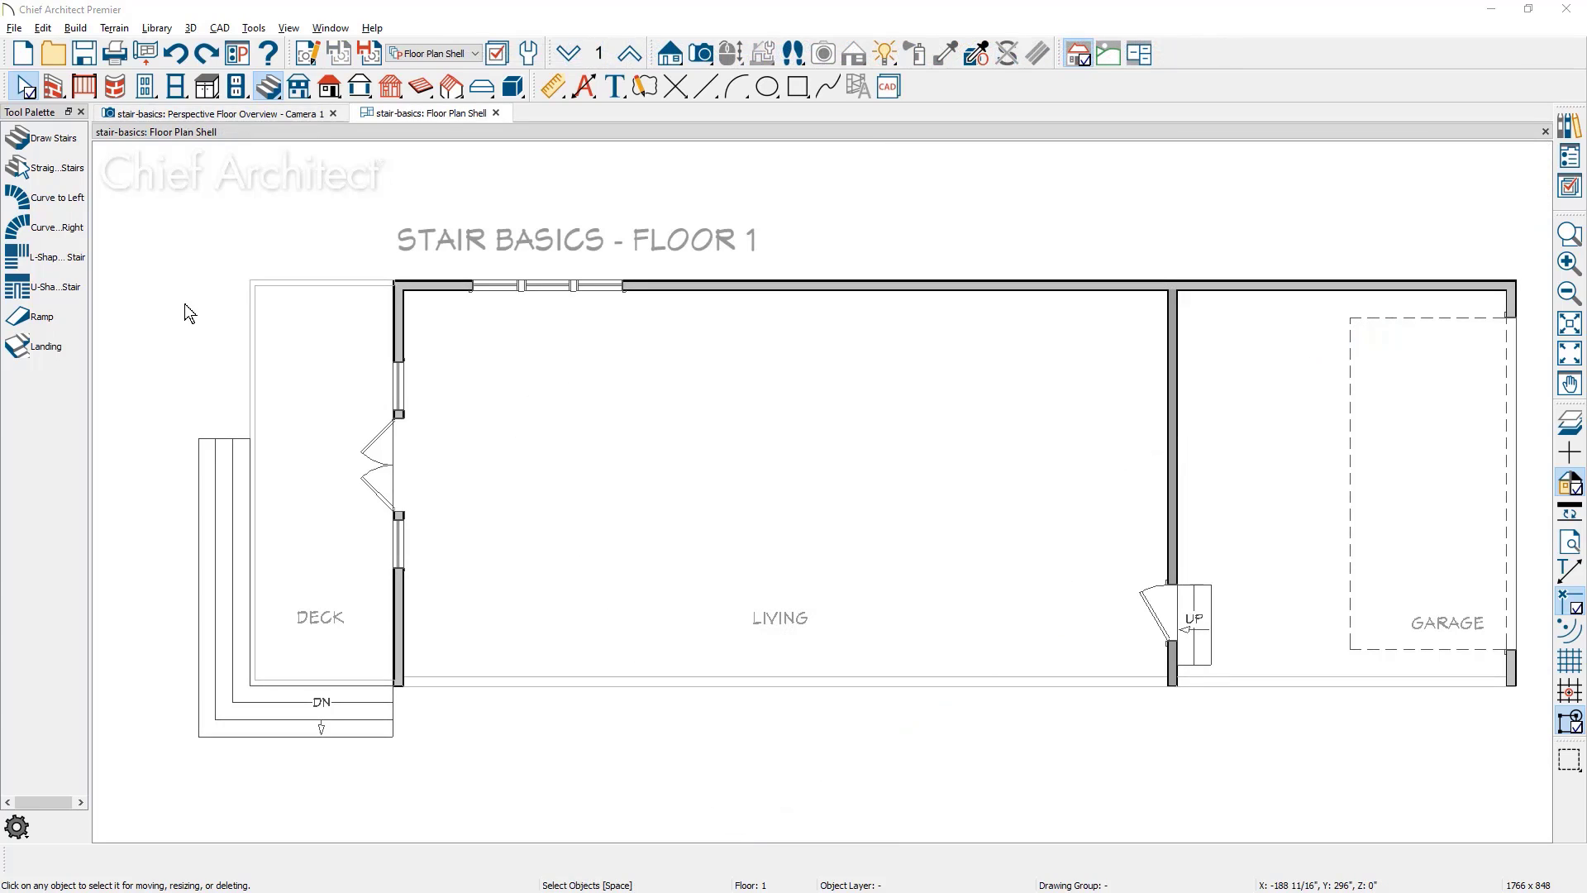
# Step: Place a clockwise L-shaped staircase in the living room corner between the back wall and the garage wall
pyautogui.click(79, 265)
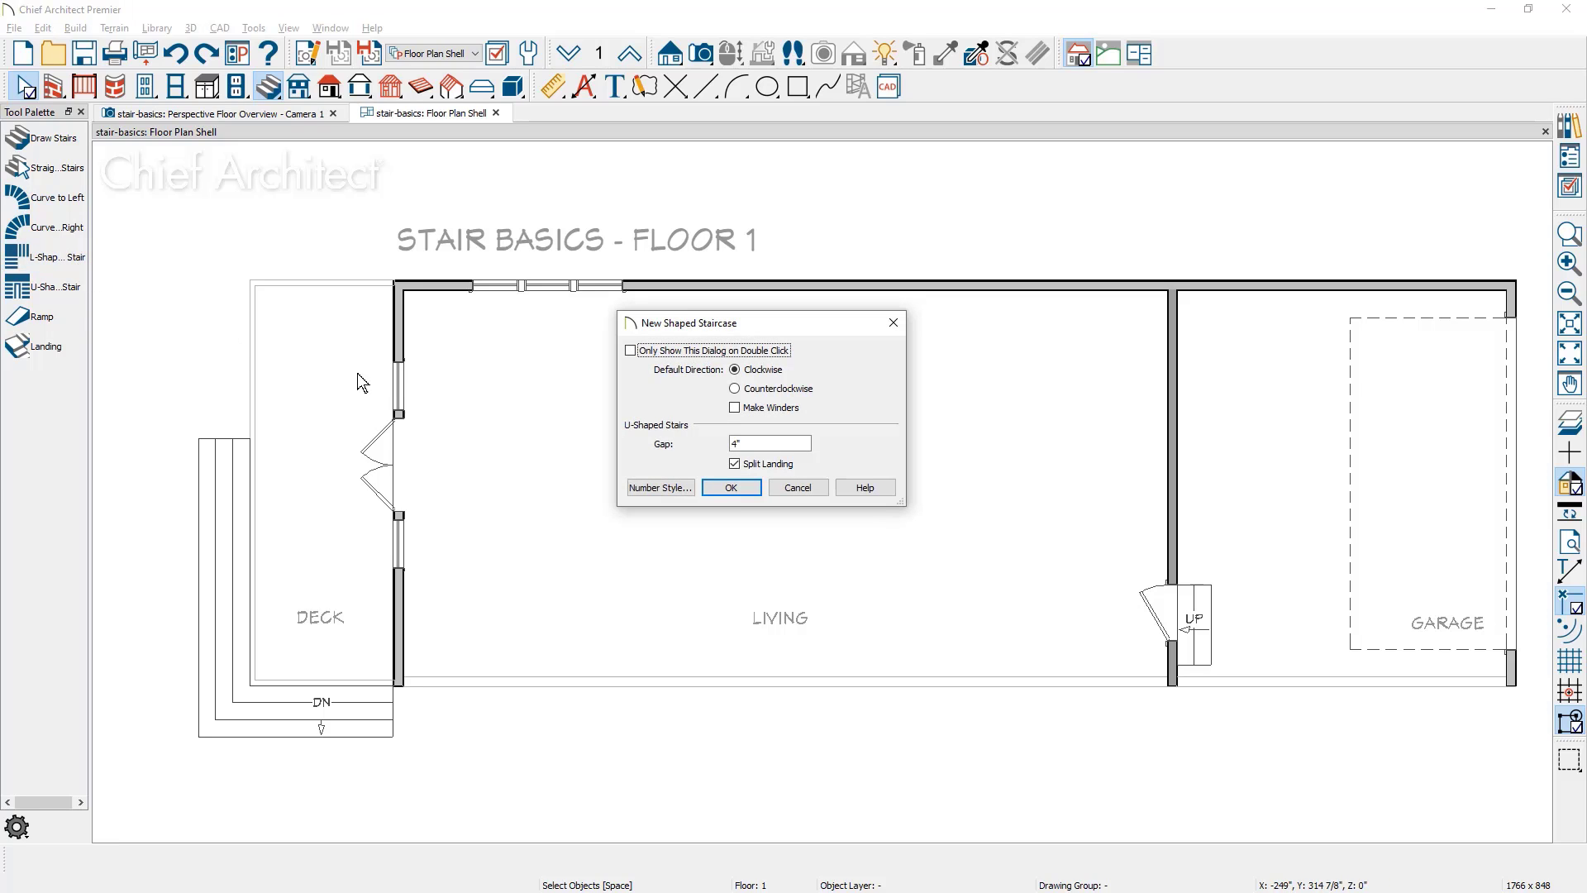
pyautogui.click(731, 488)
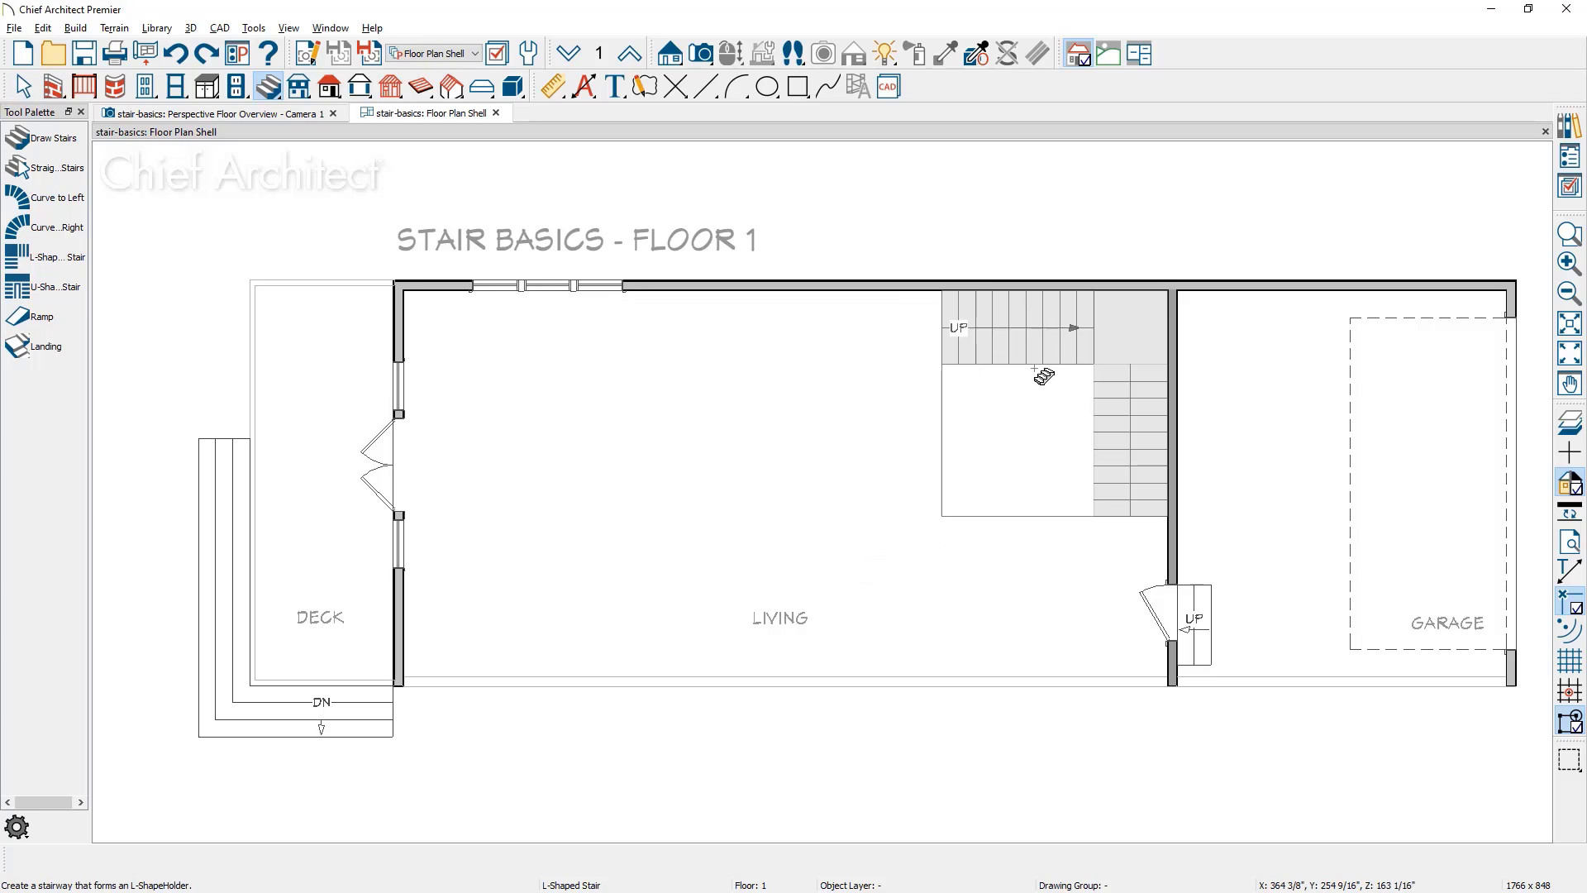
pyautogui.click(1034, 364)
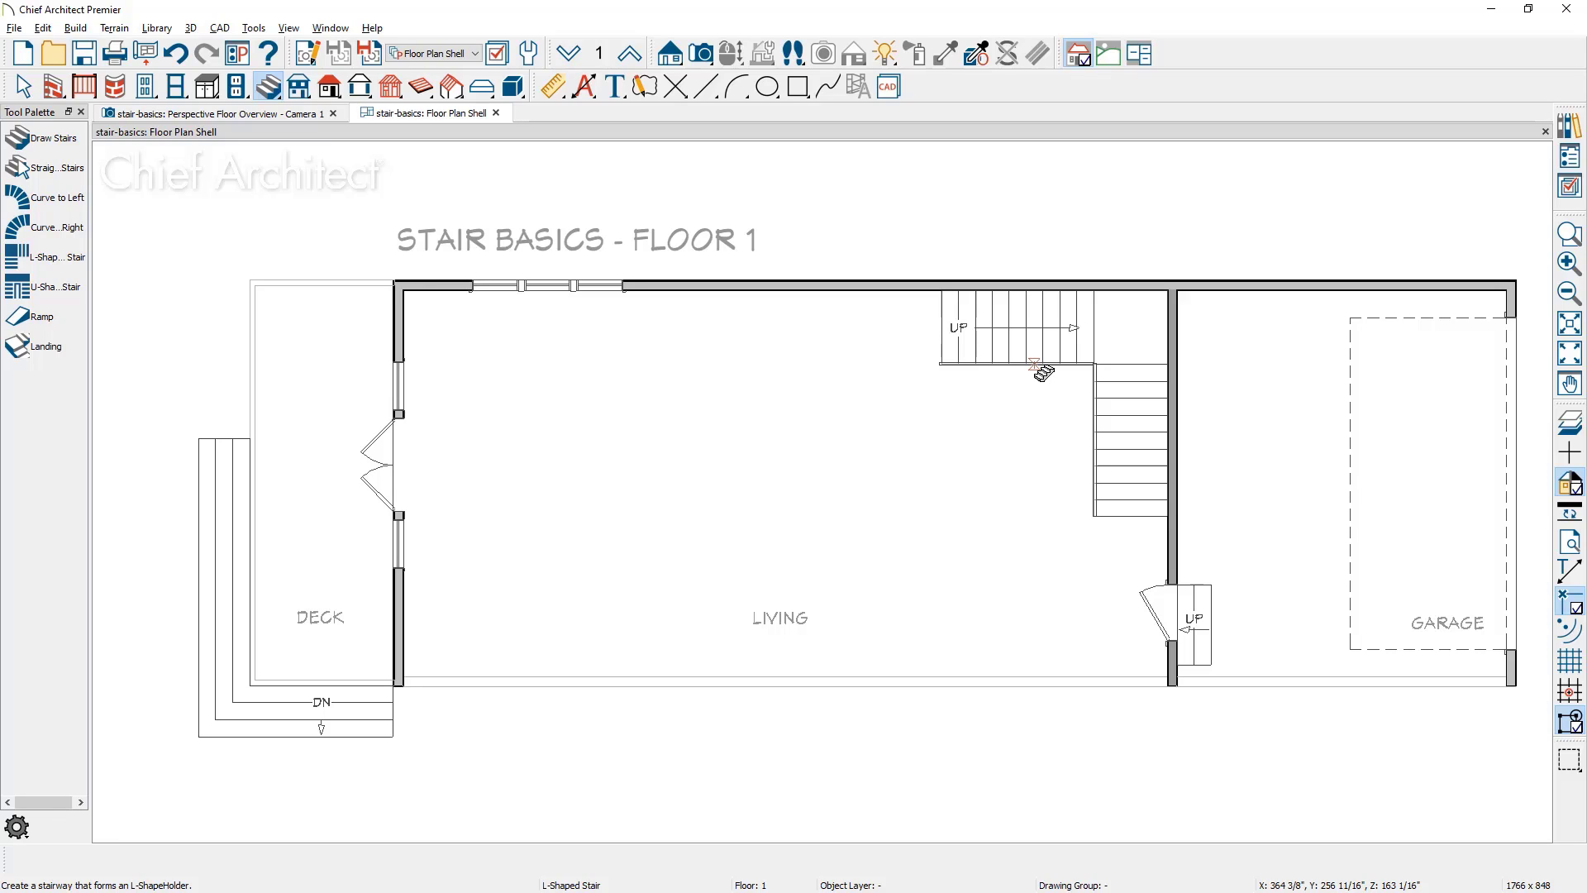
pyautogui.press('space')
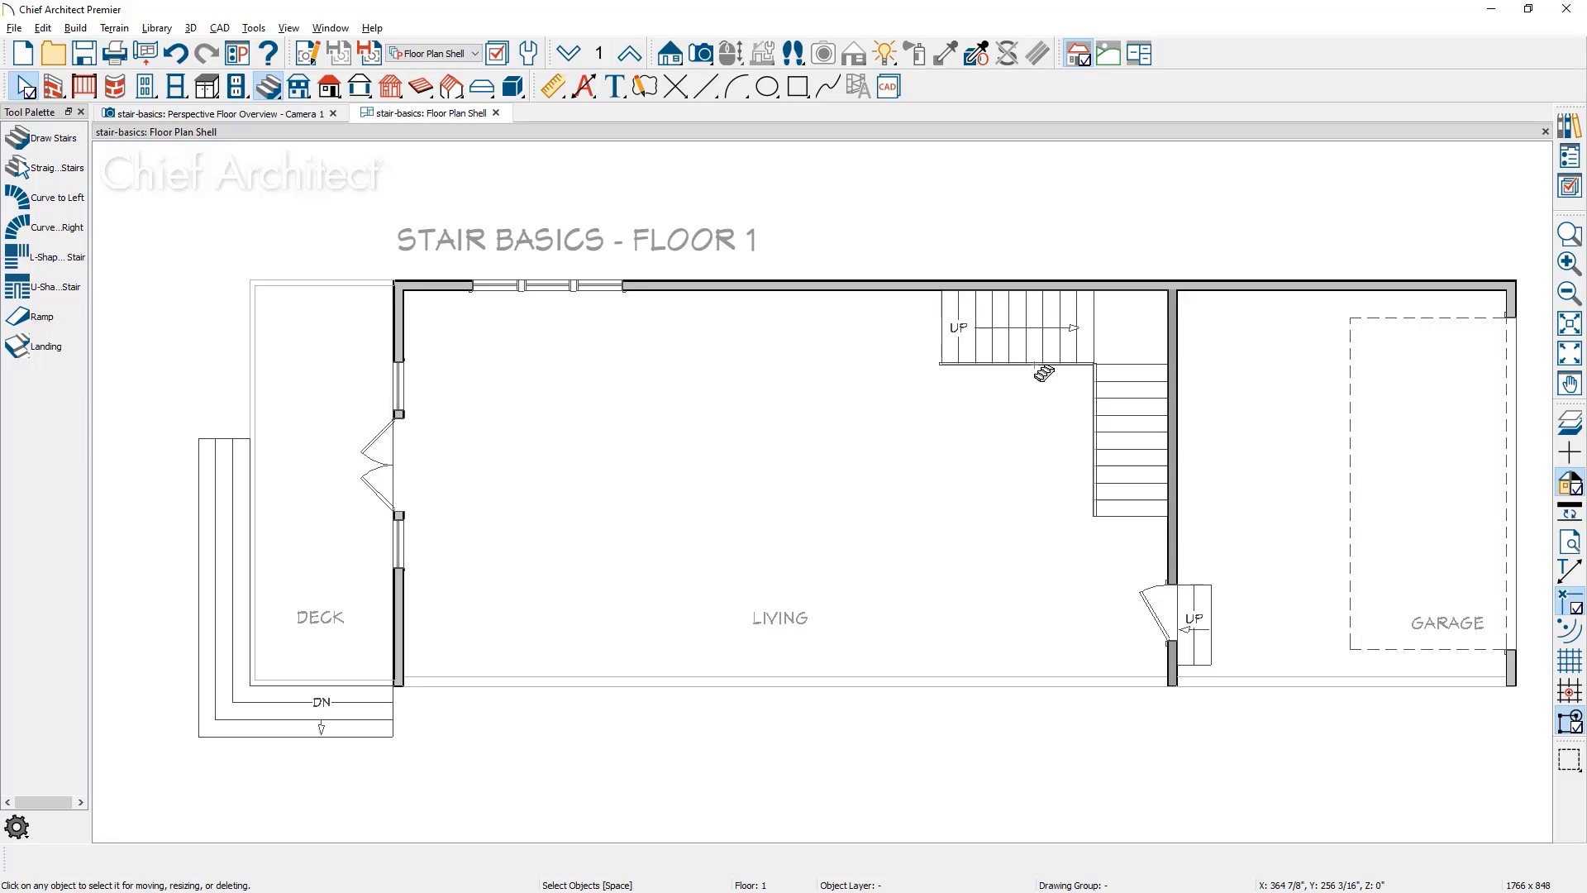
# Step: Lock the tread depth of the L-shaped living room stairs, and set 7 treads for section 1 and 10 for section 2
pyautogui.click(1035, 366)
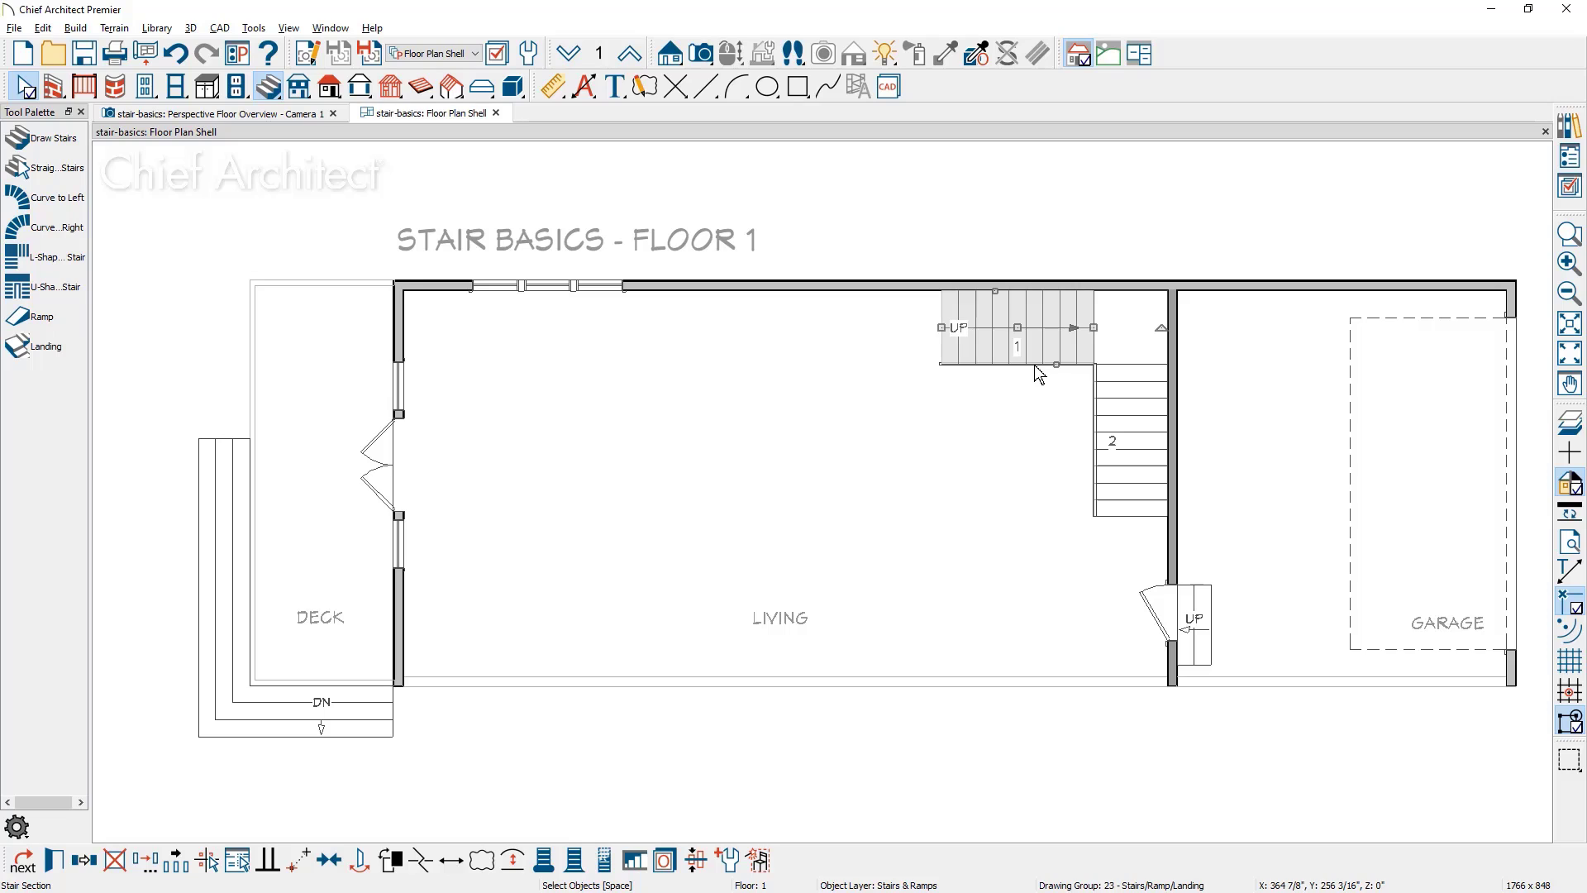
pyautogui.doubleClick(1111, 460)
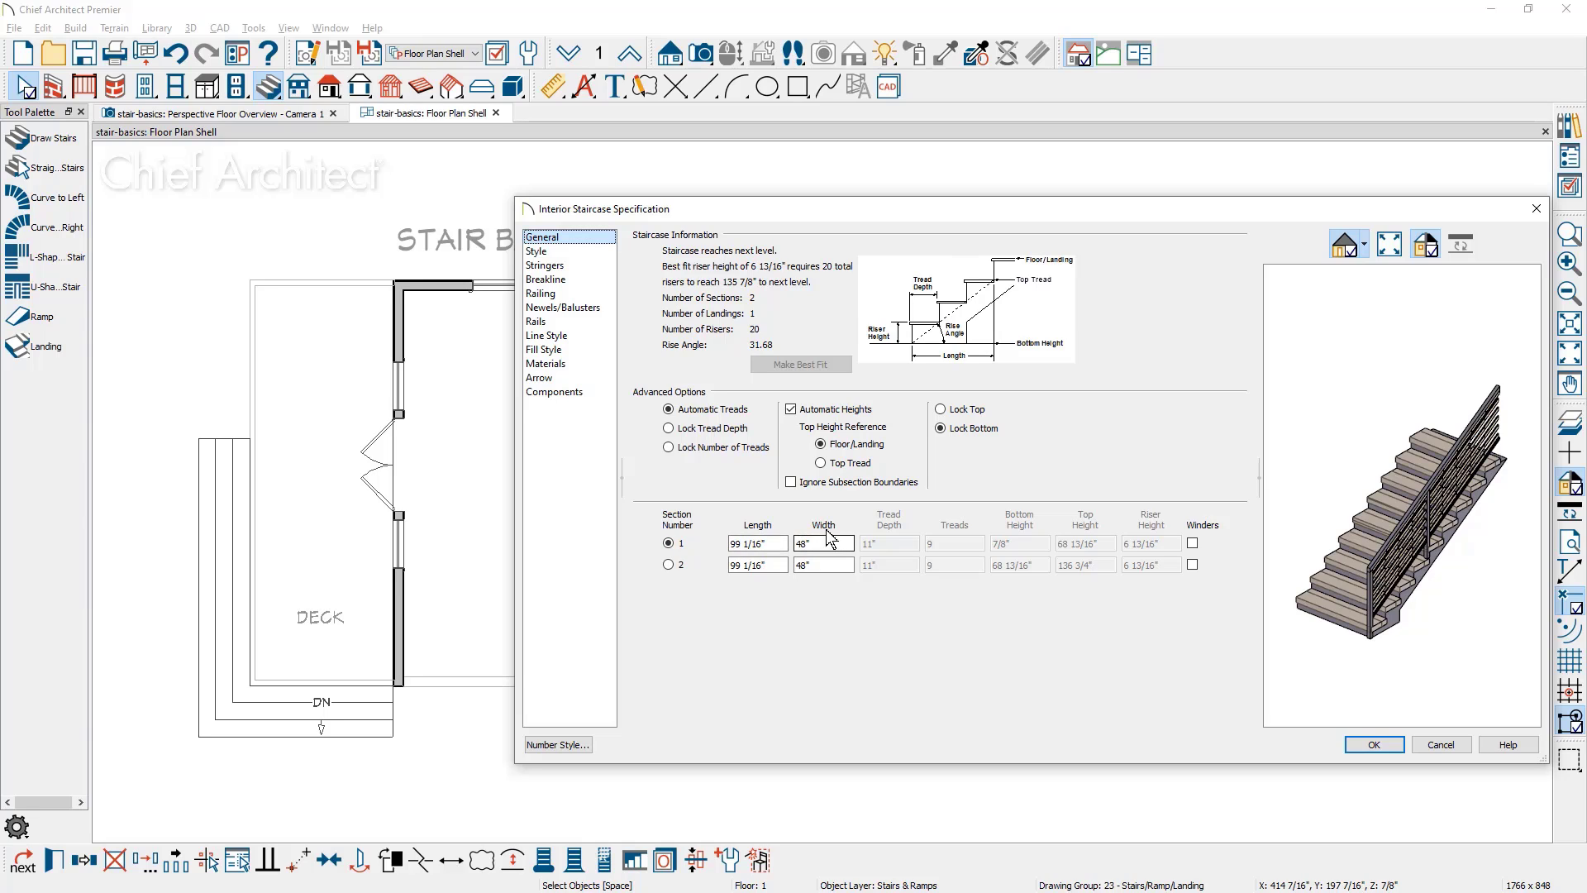
pyautogui.click(714, 429)
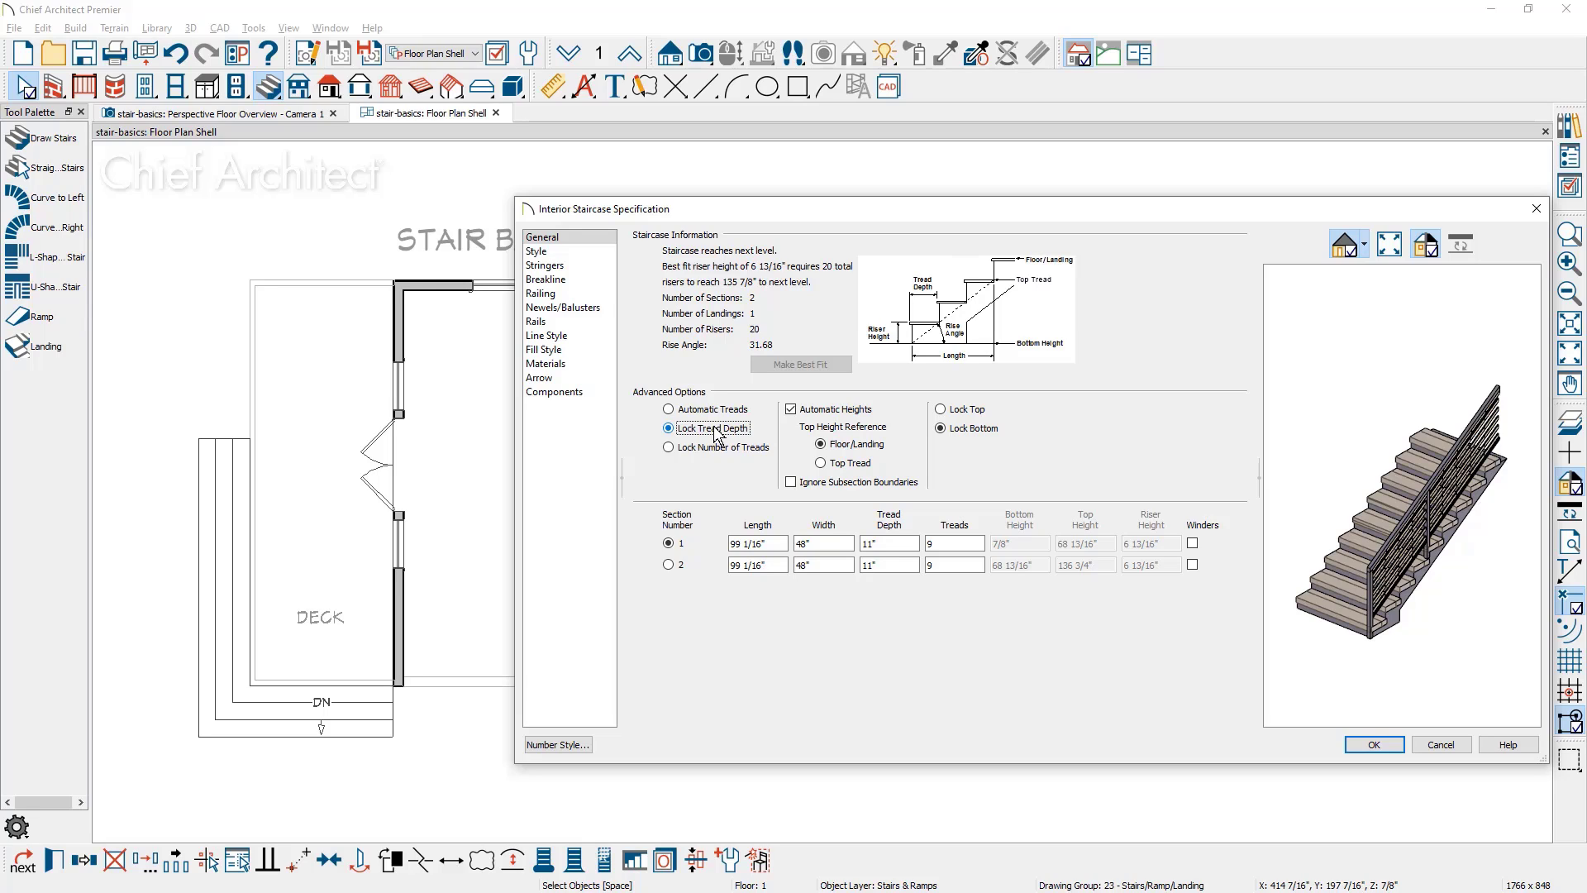
pyautogui.doubleClick(953, 544)
pyautogui.write('7')
pyautogui.press('Tab')
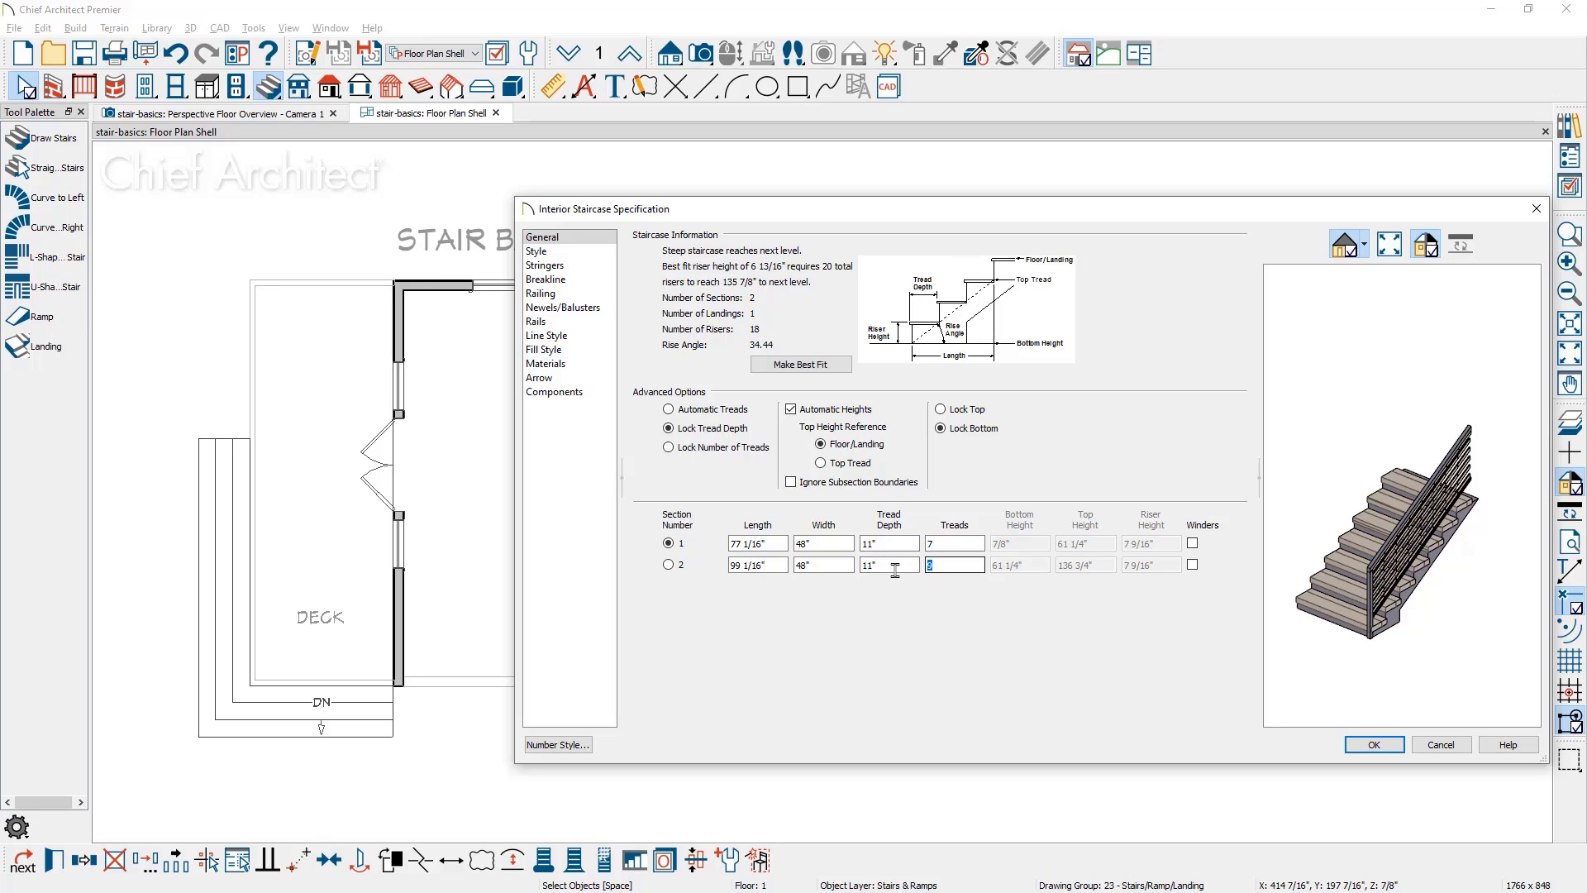
pyautogui.write('10')
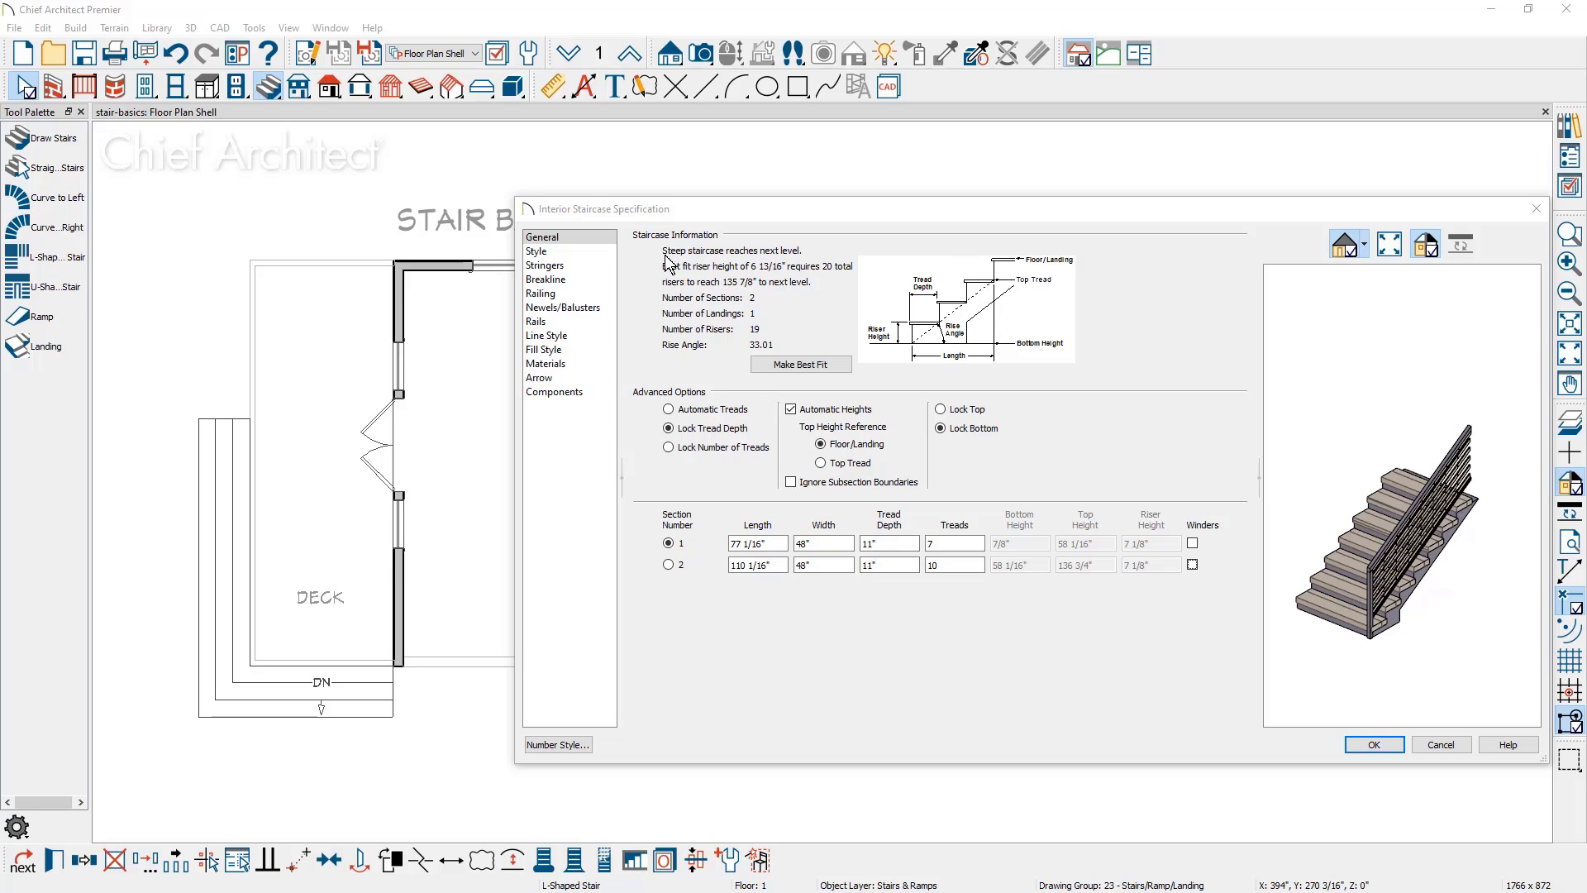
# Step: Apply Make Best Fit to the L-shaped stairs with automatic heights turned off, and move the staircase back against the garage wall
pyautogui.click(769, 366)
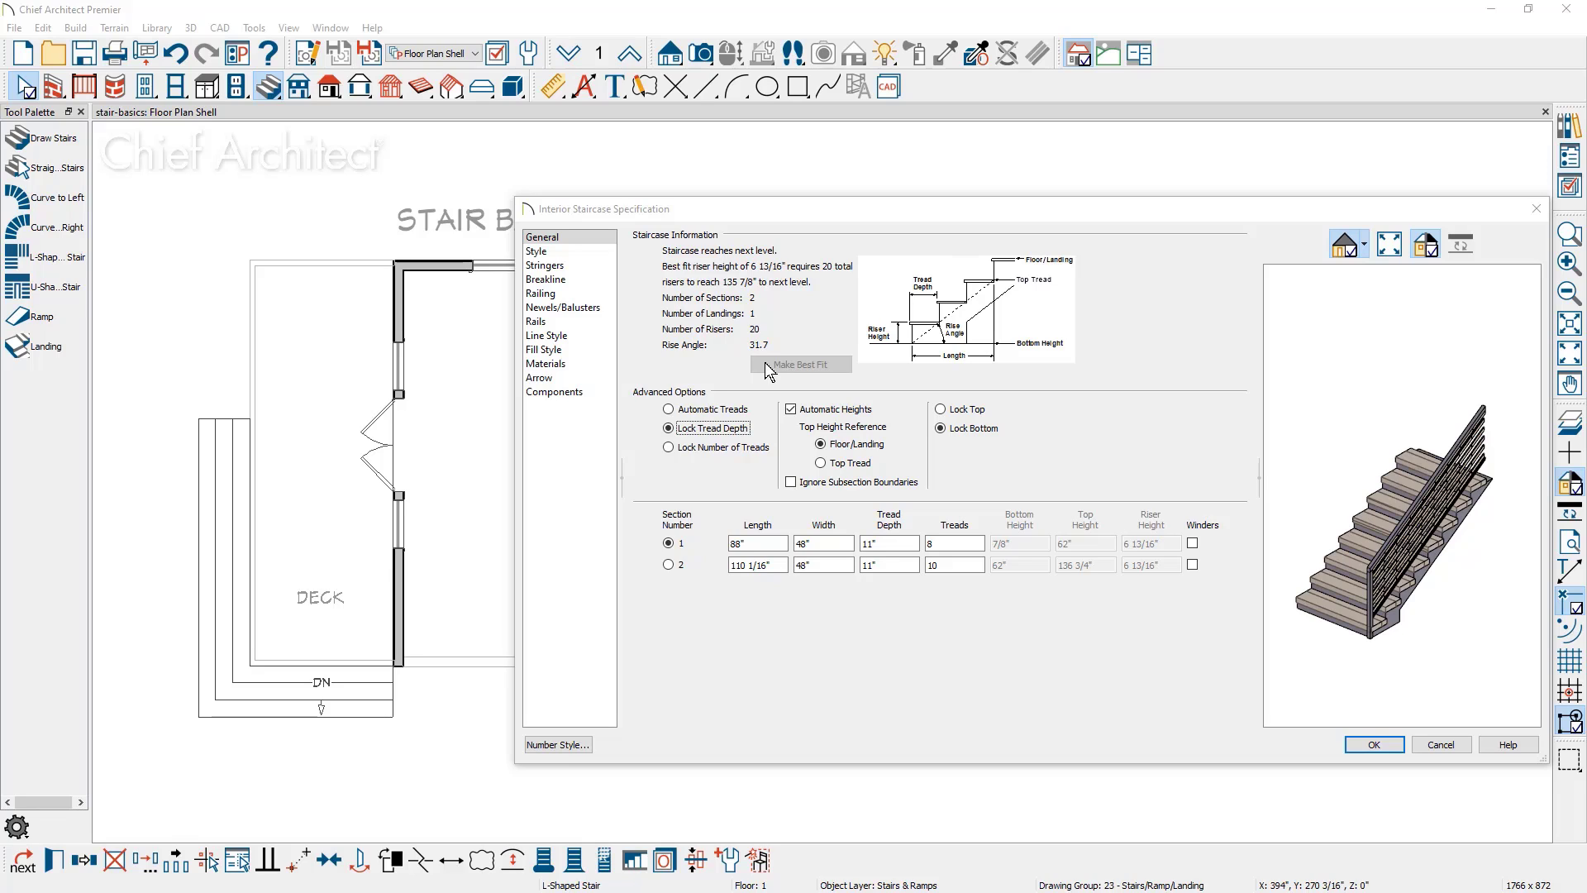
pyautogui.click(791, 410)
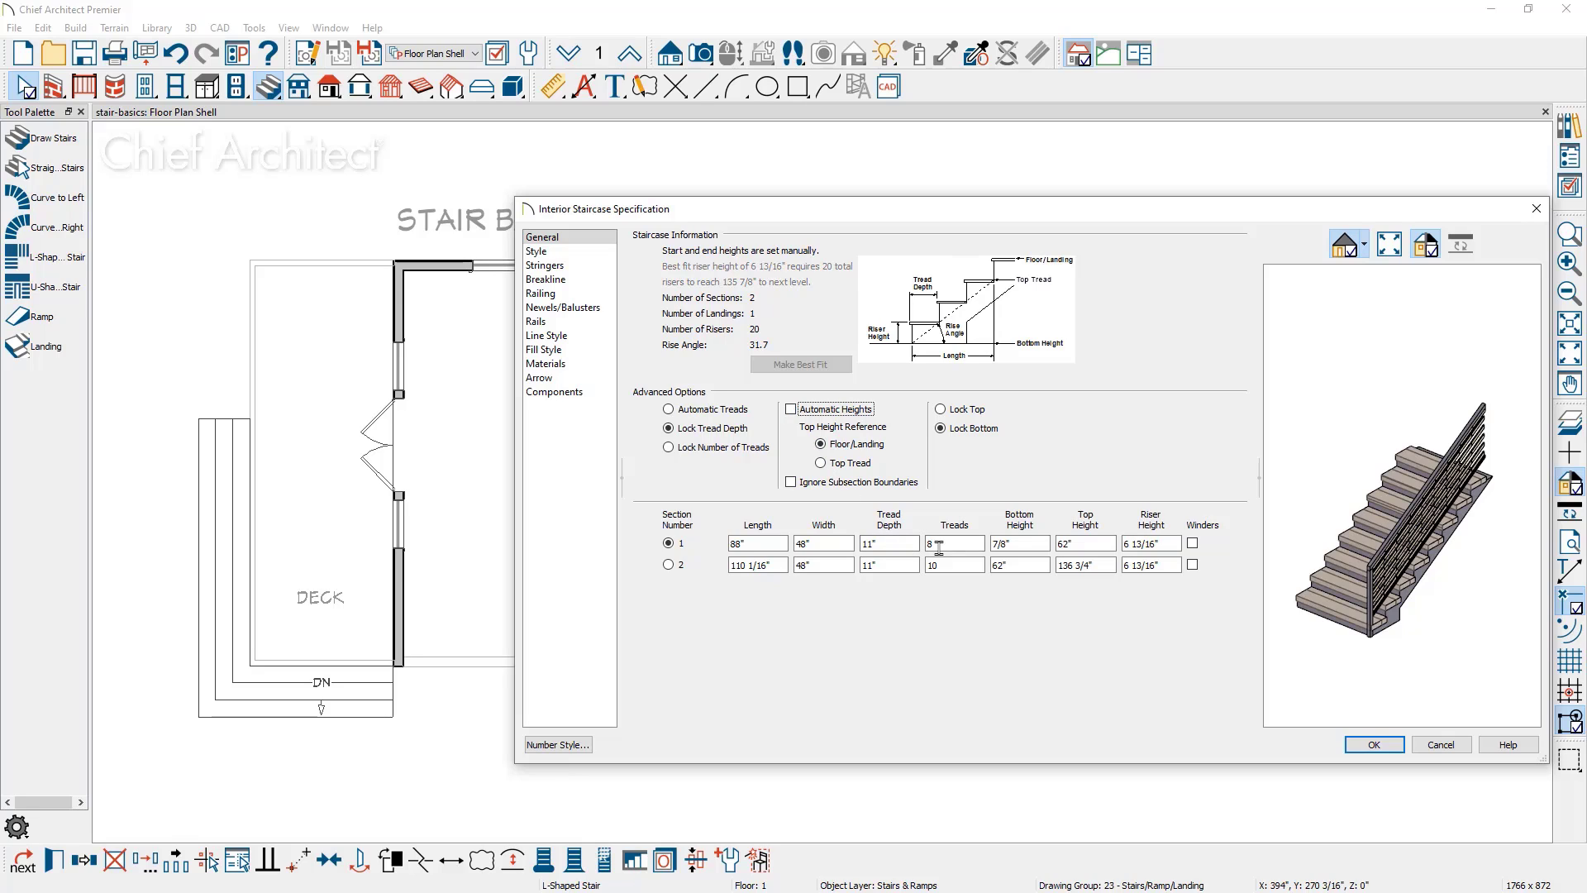
pyautogui.click(1178, 546)
pyautogui.click(1372, 745)
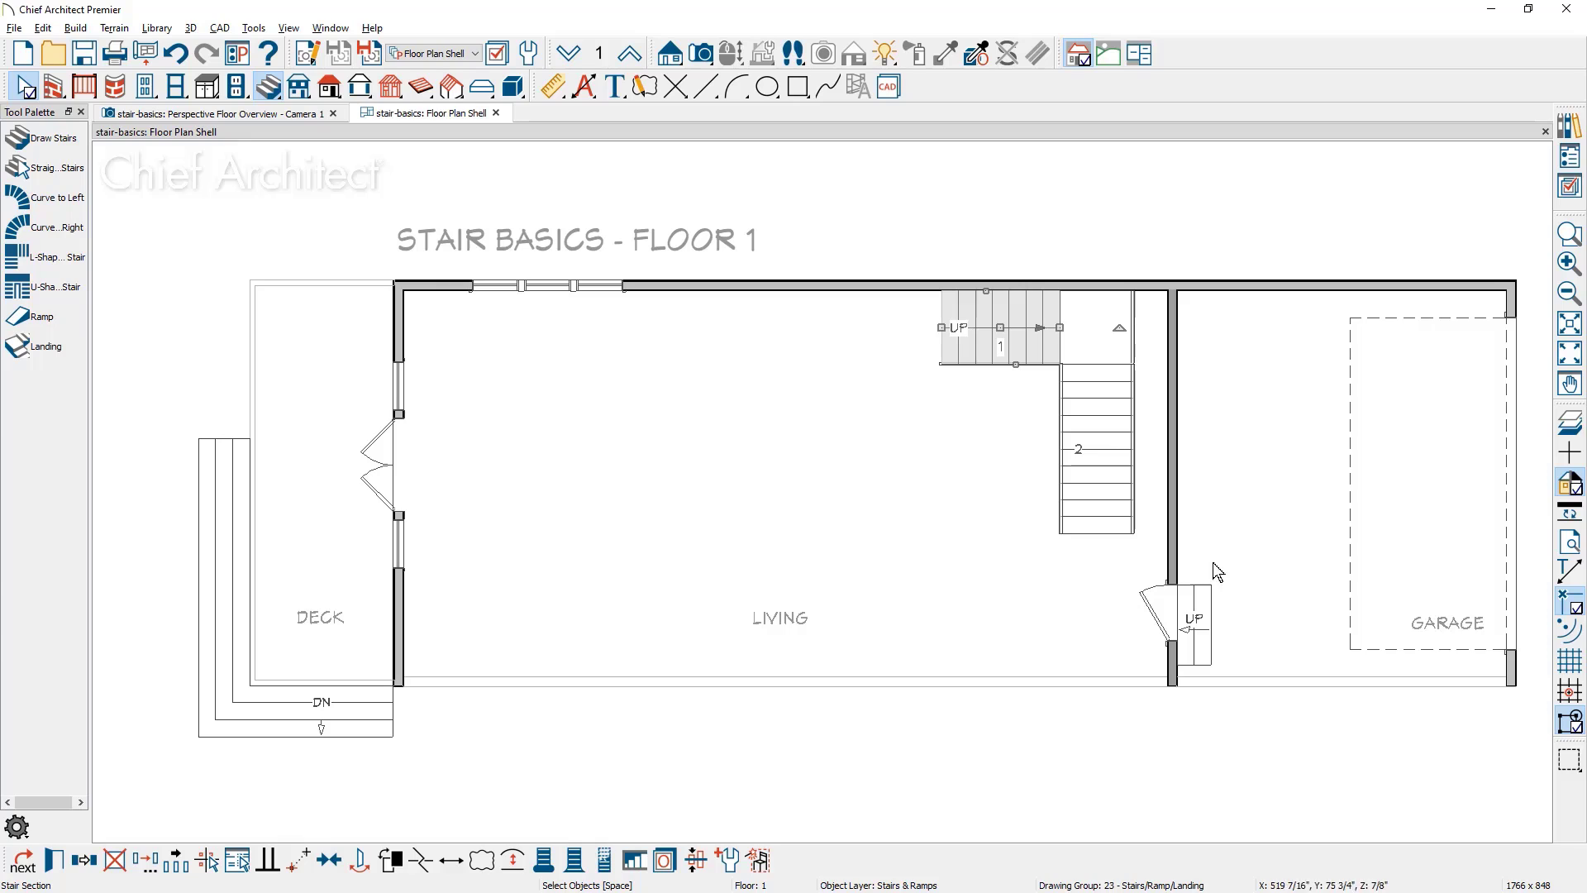
pyautogui.moveTo(998, 326); pyautogui.dragTo(1048, 329)
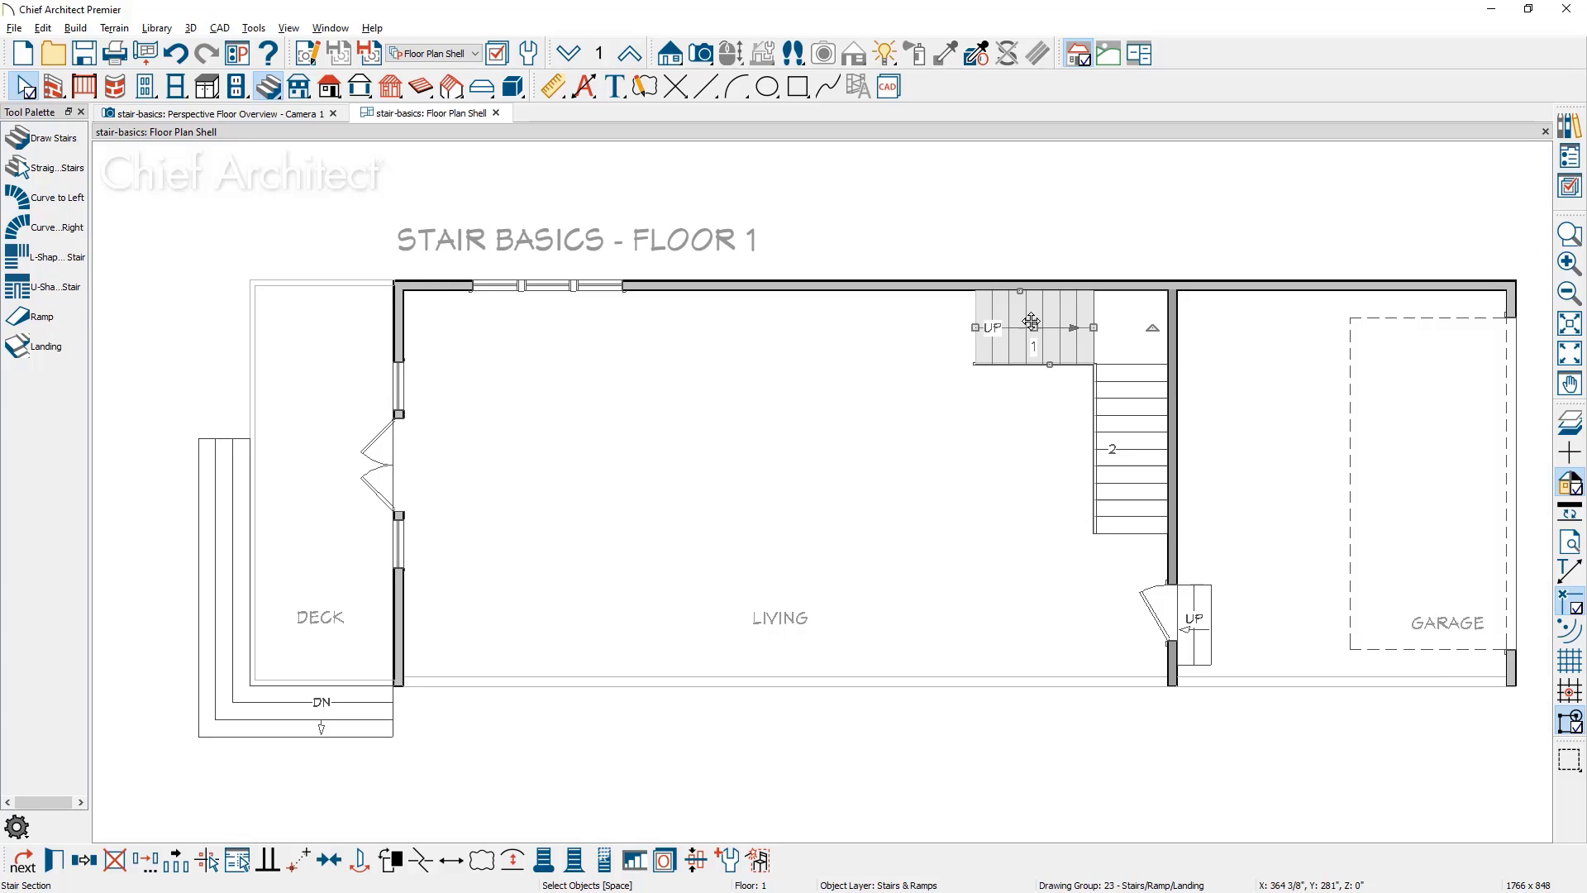
# Step: Draw three separate stair sections in a U layout in the living room, about 4'-4", 5'-3" and 4'-9" long
pyautogui.click(37, 141)
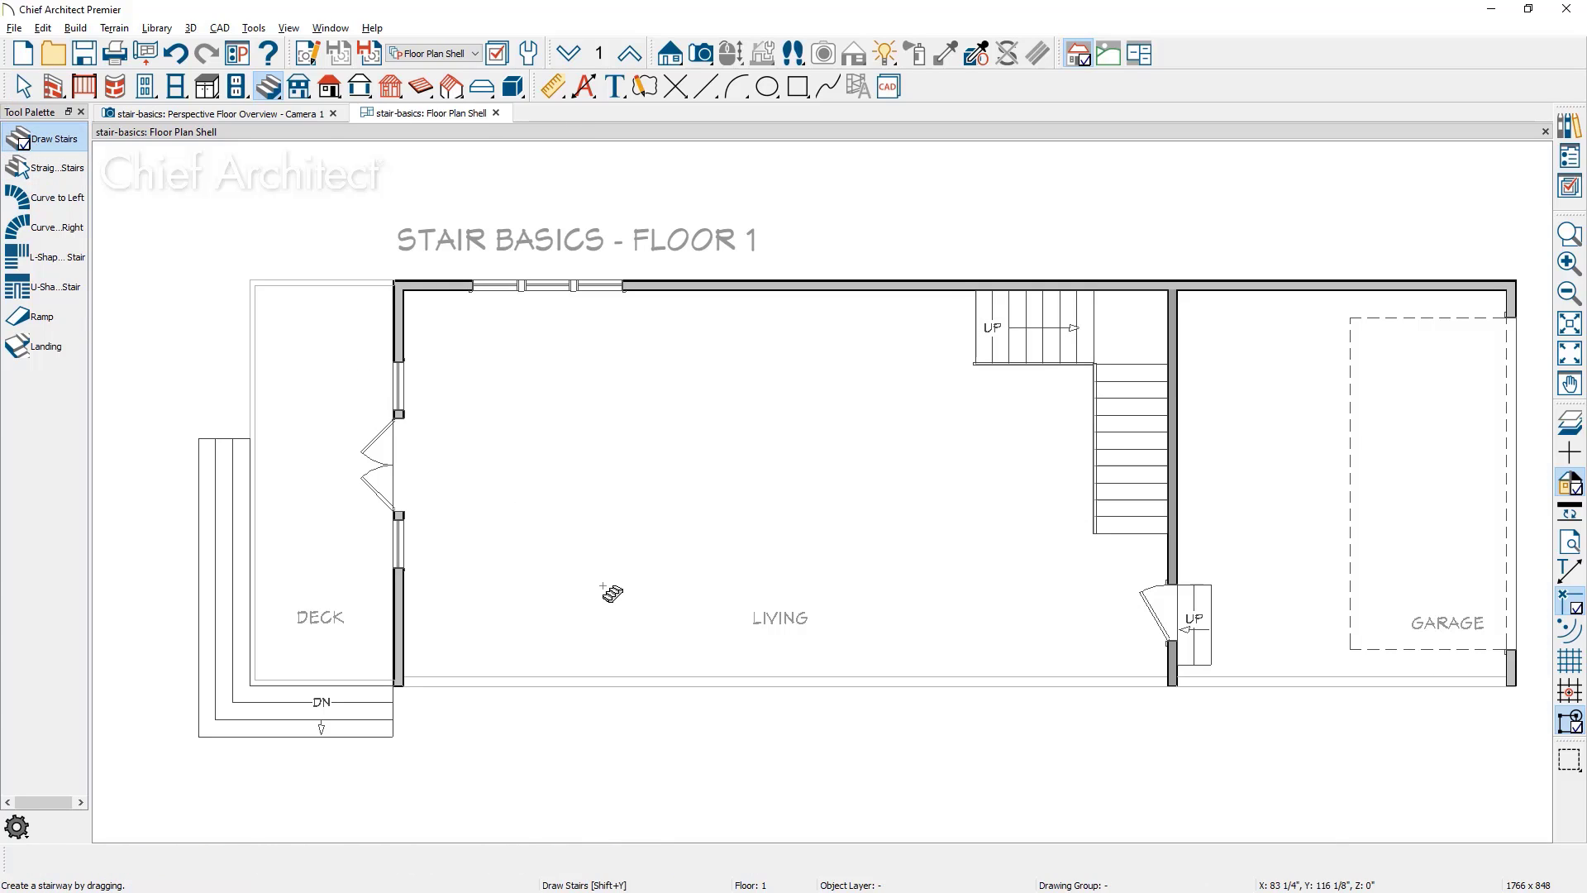
pyautogui.moveTo(604, 593); pyautogui.dragTo(604, 511)
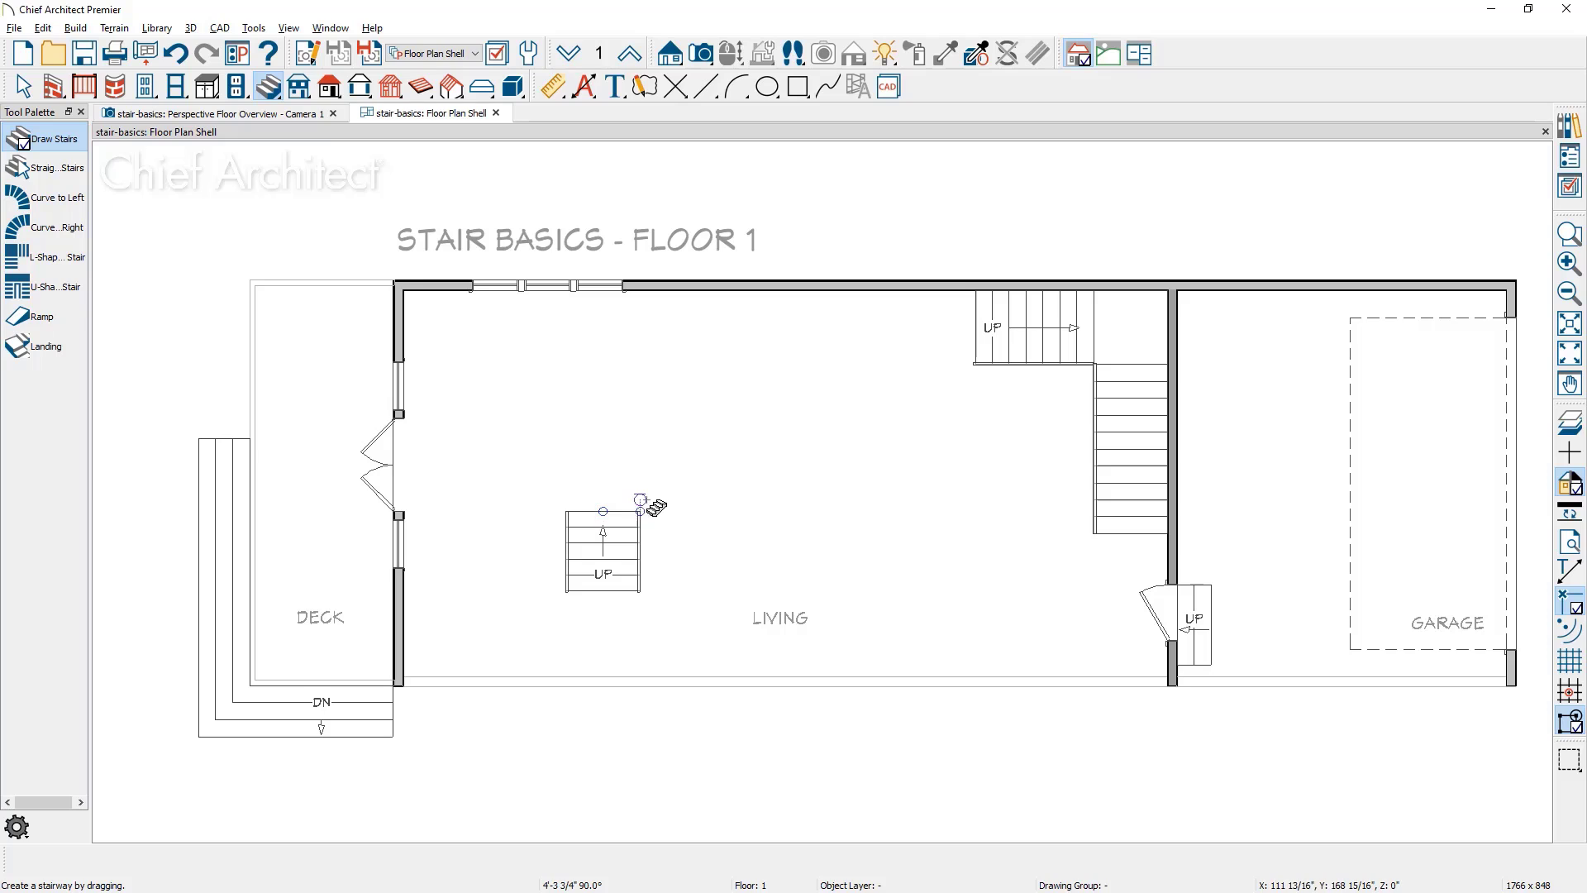
pyautogui.moveTo(641, 461); pyautogui.dragTo(744, 467)
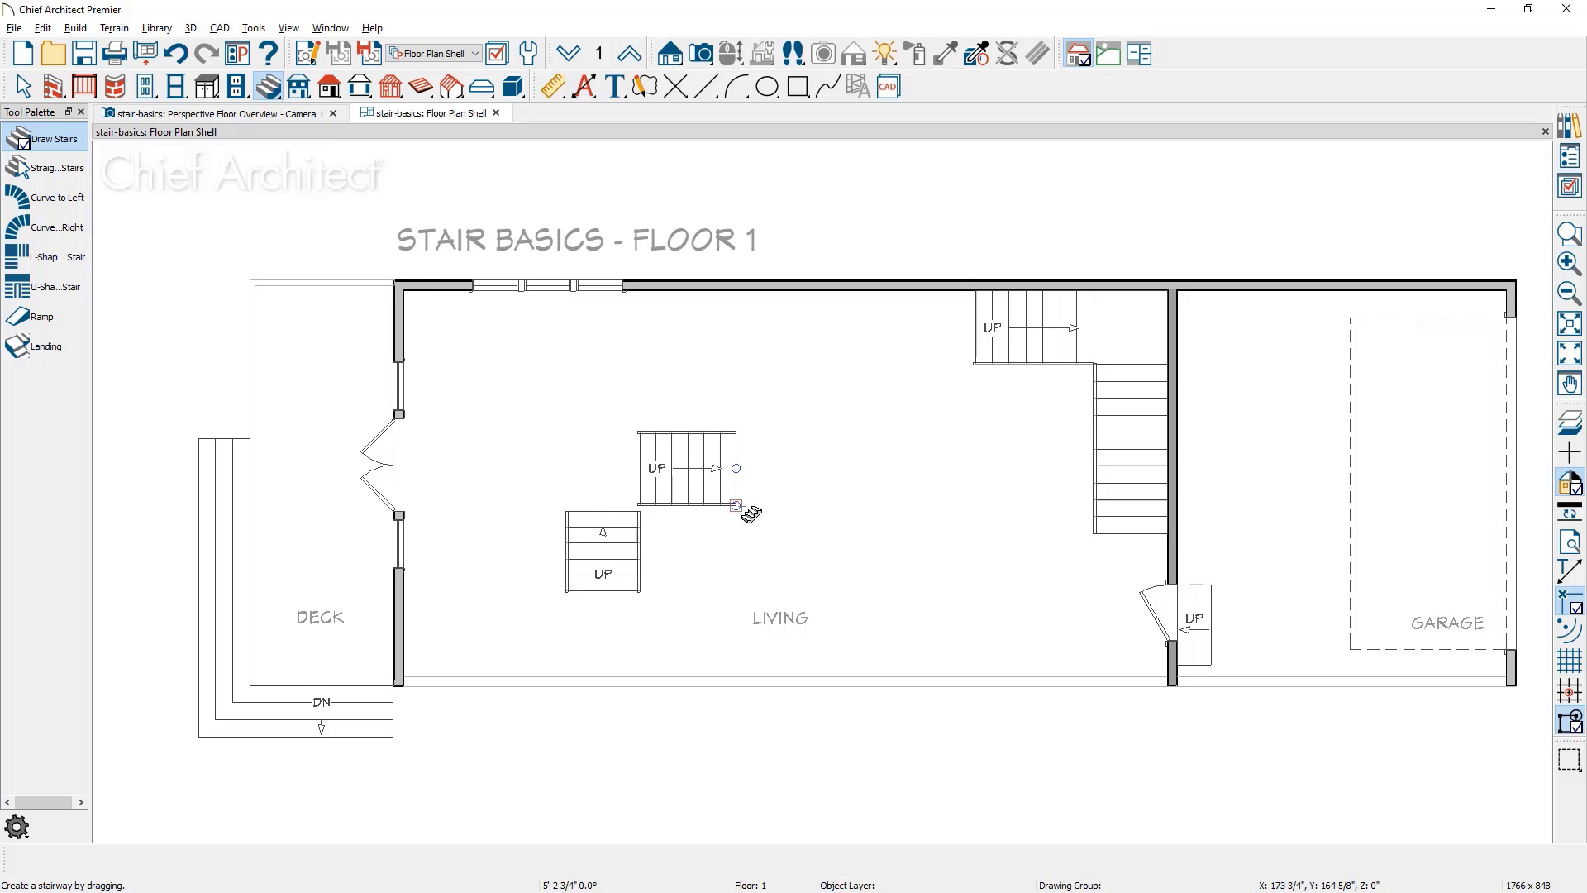
pyautogui.moveTo(781, 506); pyautogui.dragTo(780, 592)
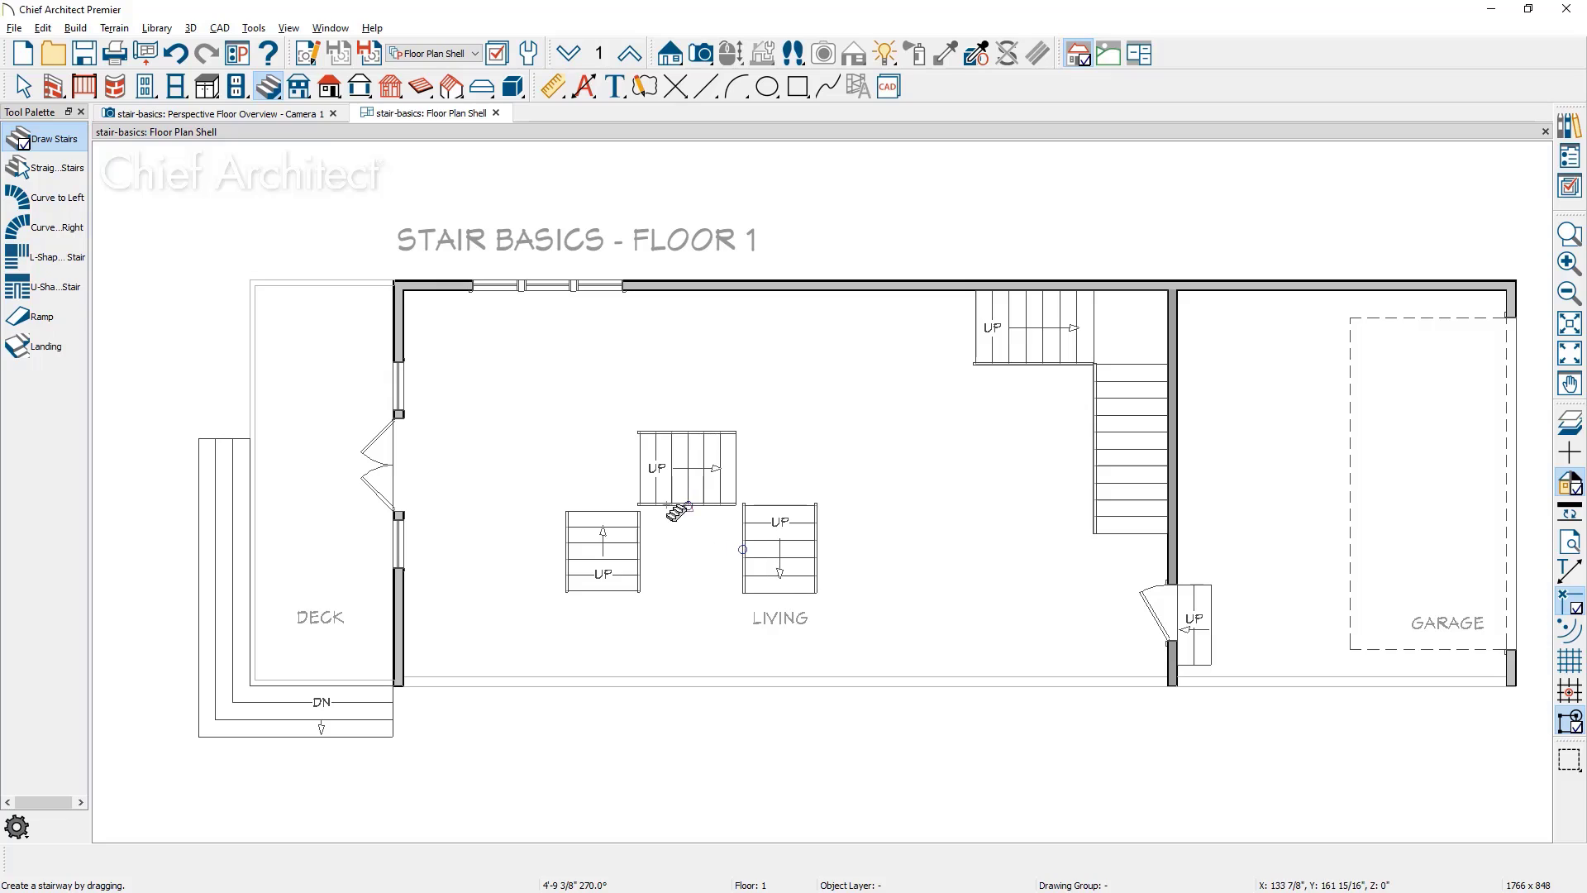
# Step: Connect the three living room stair sections with landings at both corners, and check the staircase in the camera view
pyautogui.click(606, 487)
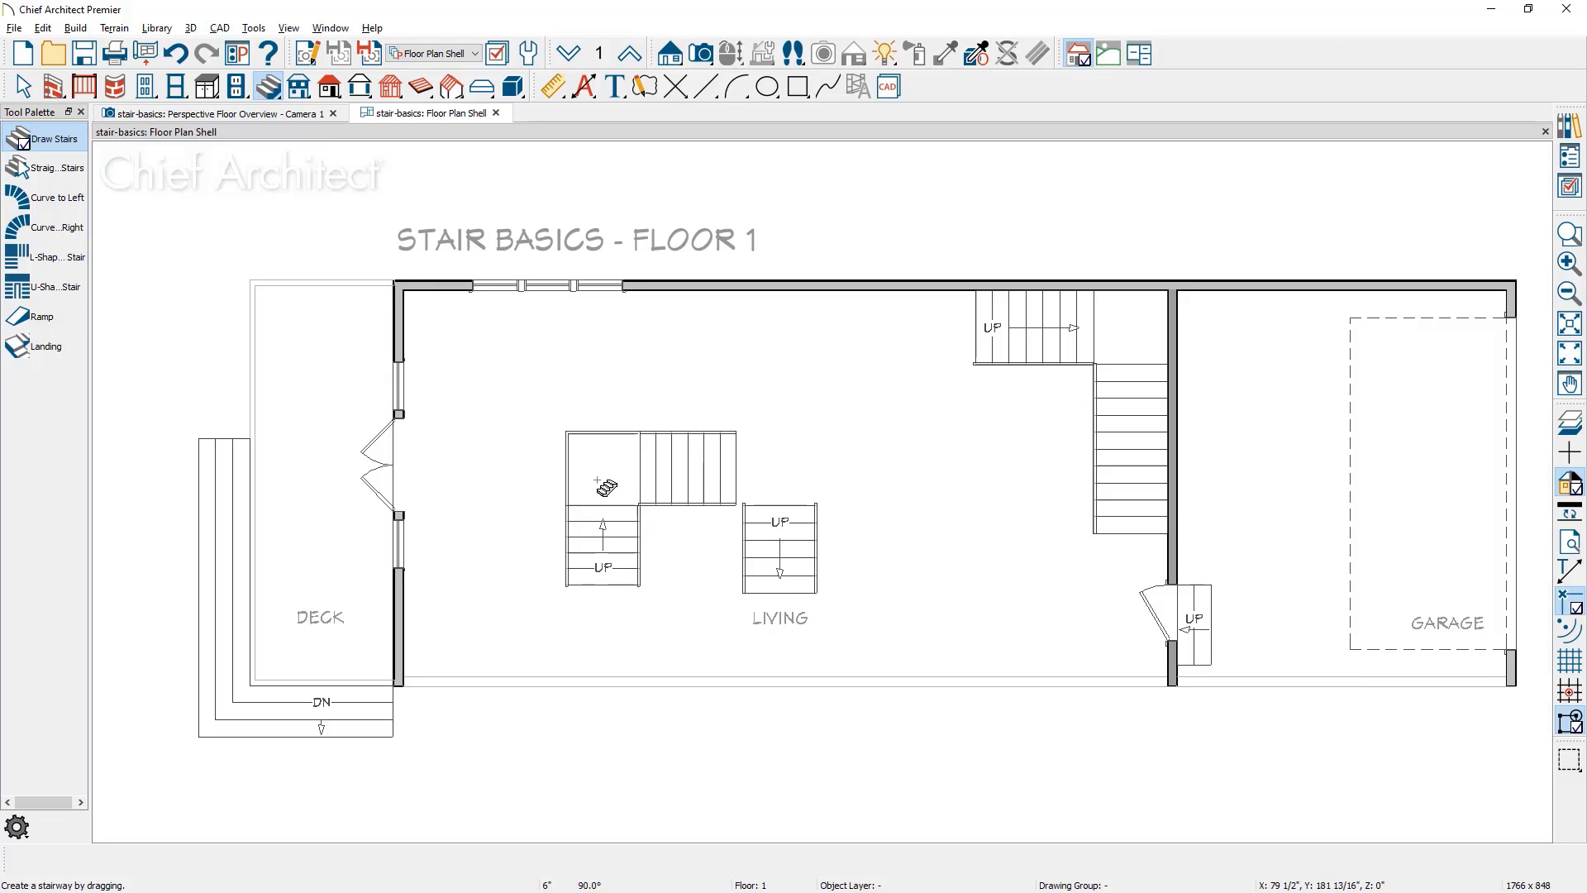
pyautogui.click(806, 495)
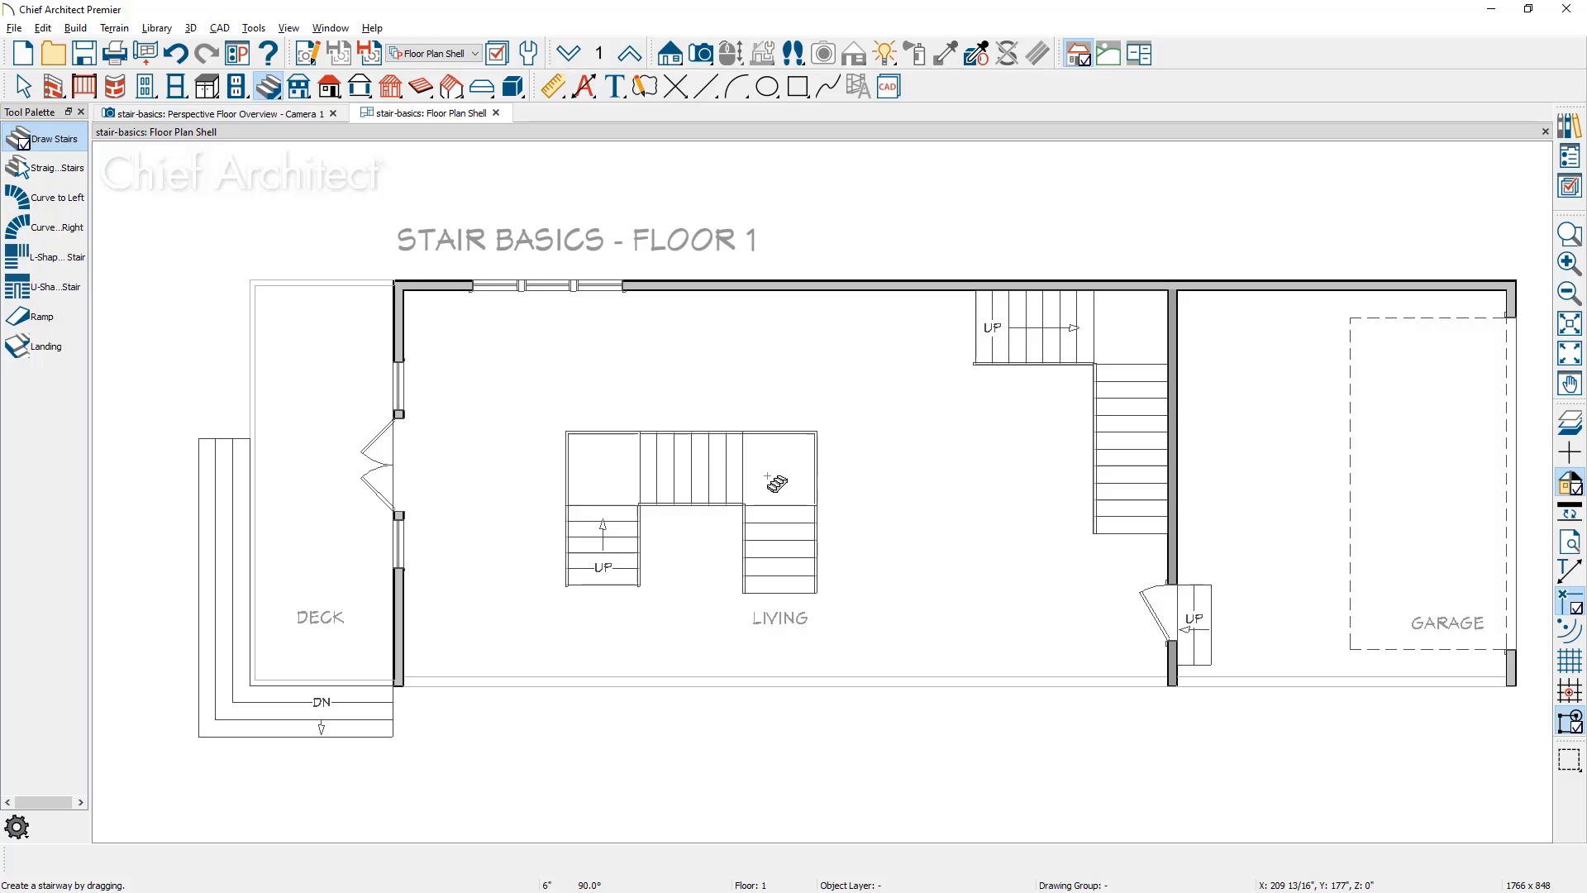
pyautogui.click(281, 120)
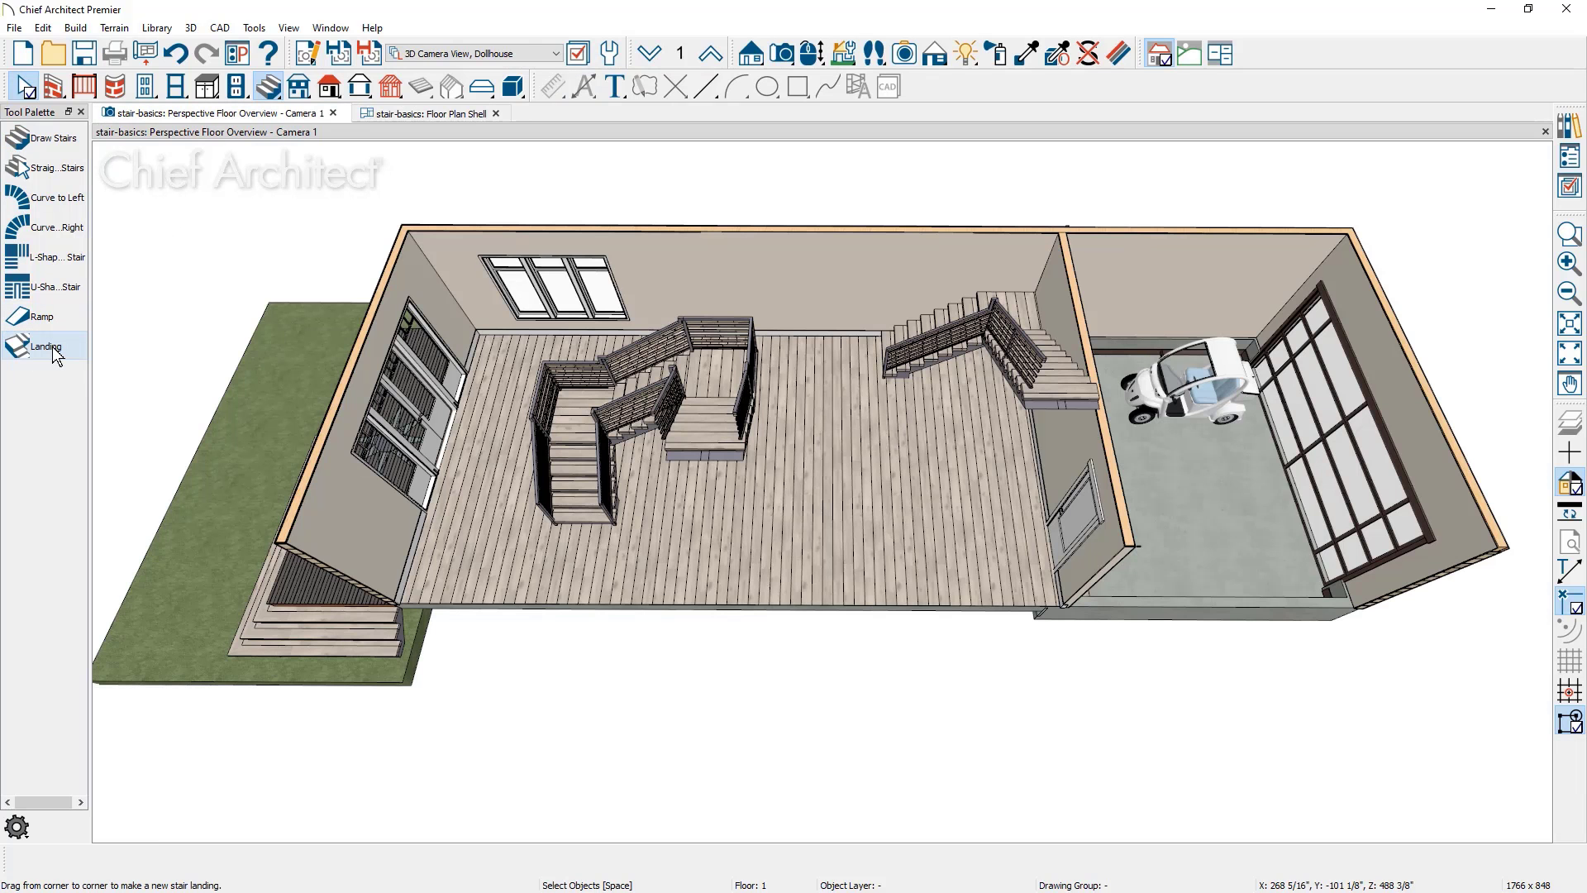